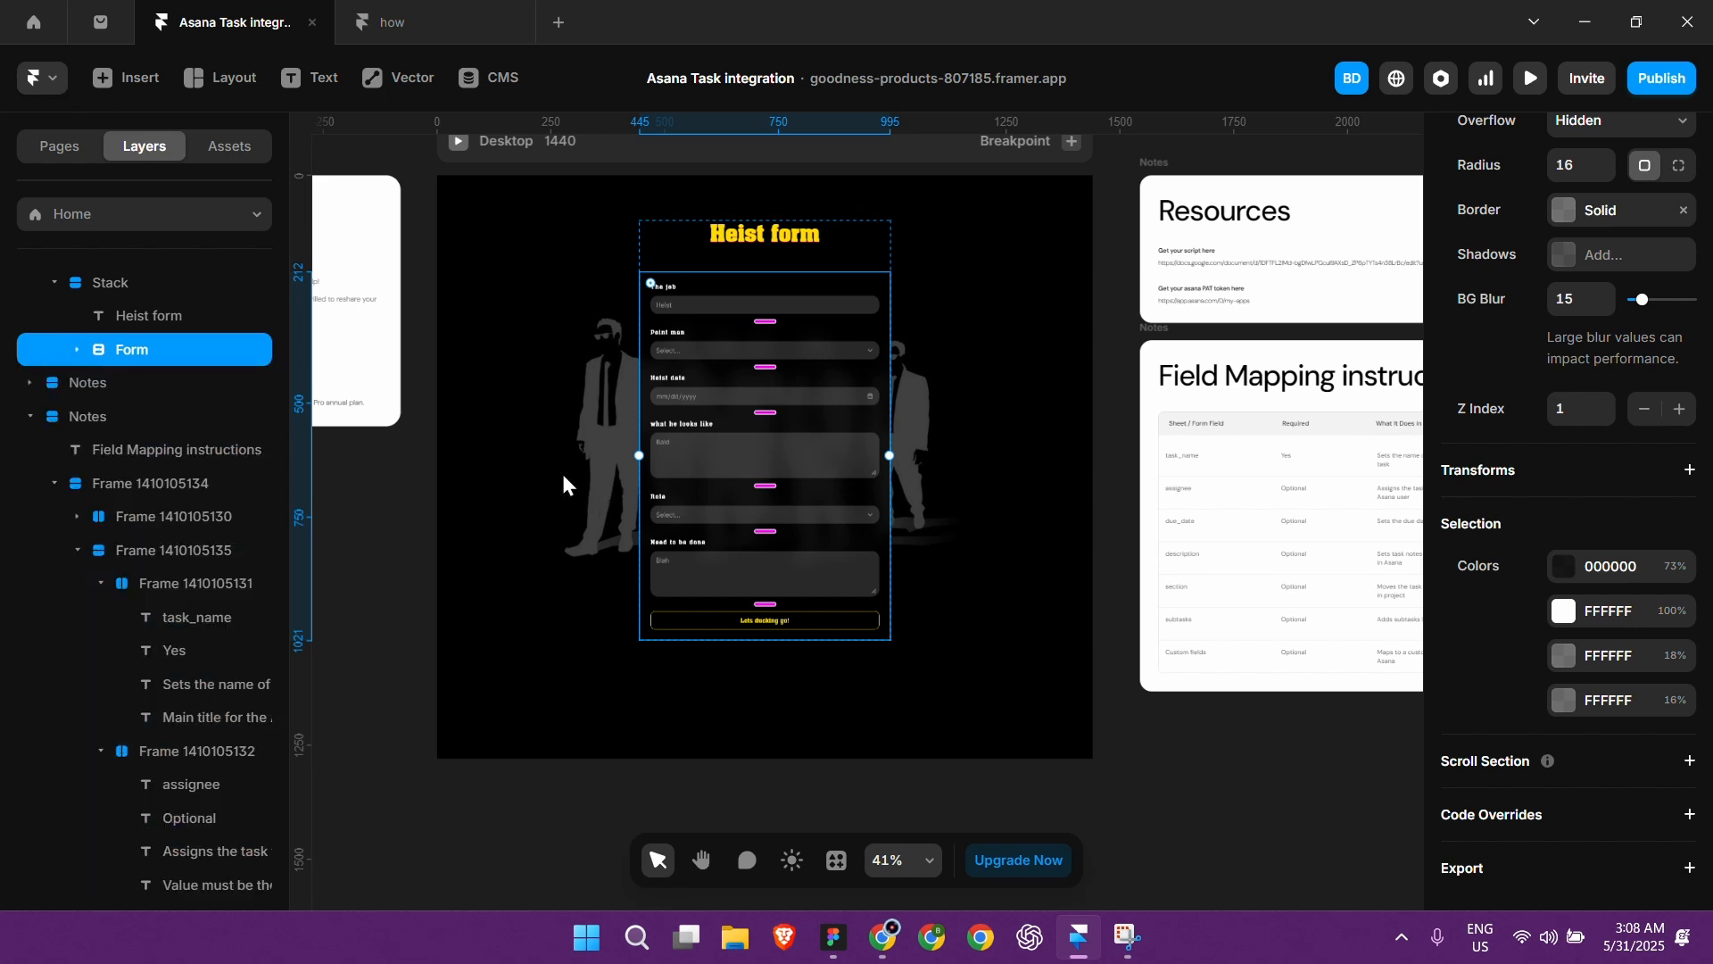
Step: Look over the Heist form on the canvas and the Field Mapping instructions table beside it
scroll(642, 269, up, 3)
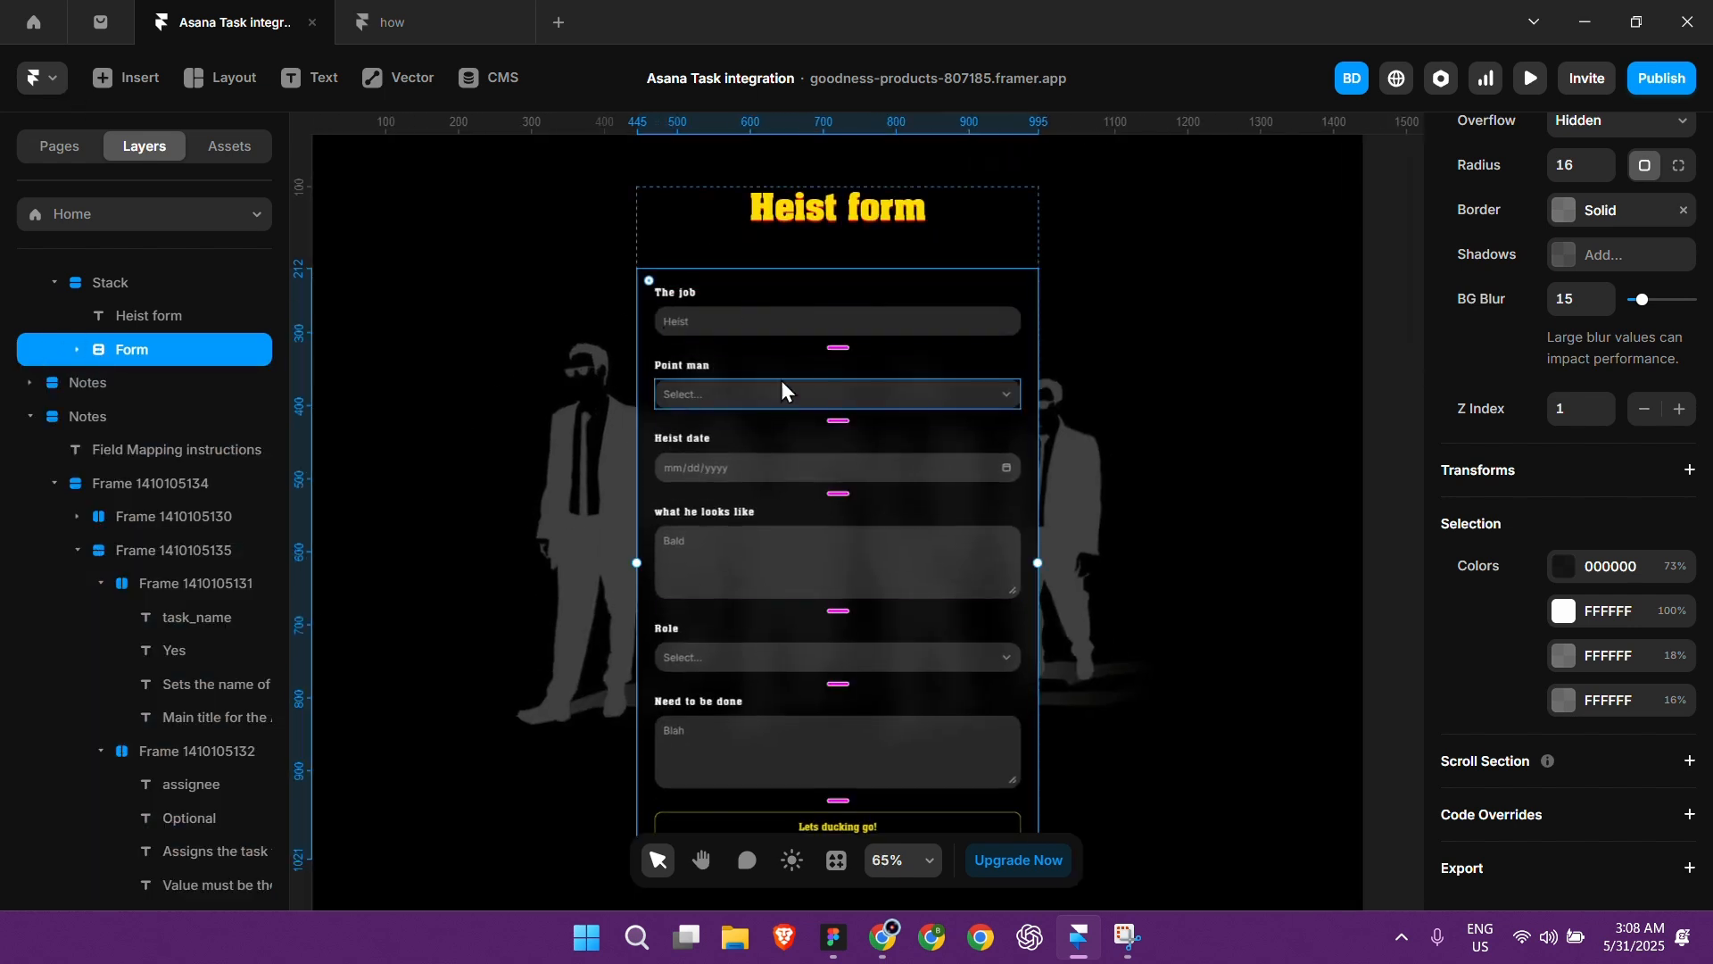
scroll(538, 454, down, 3)
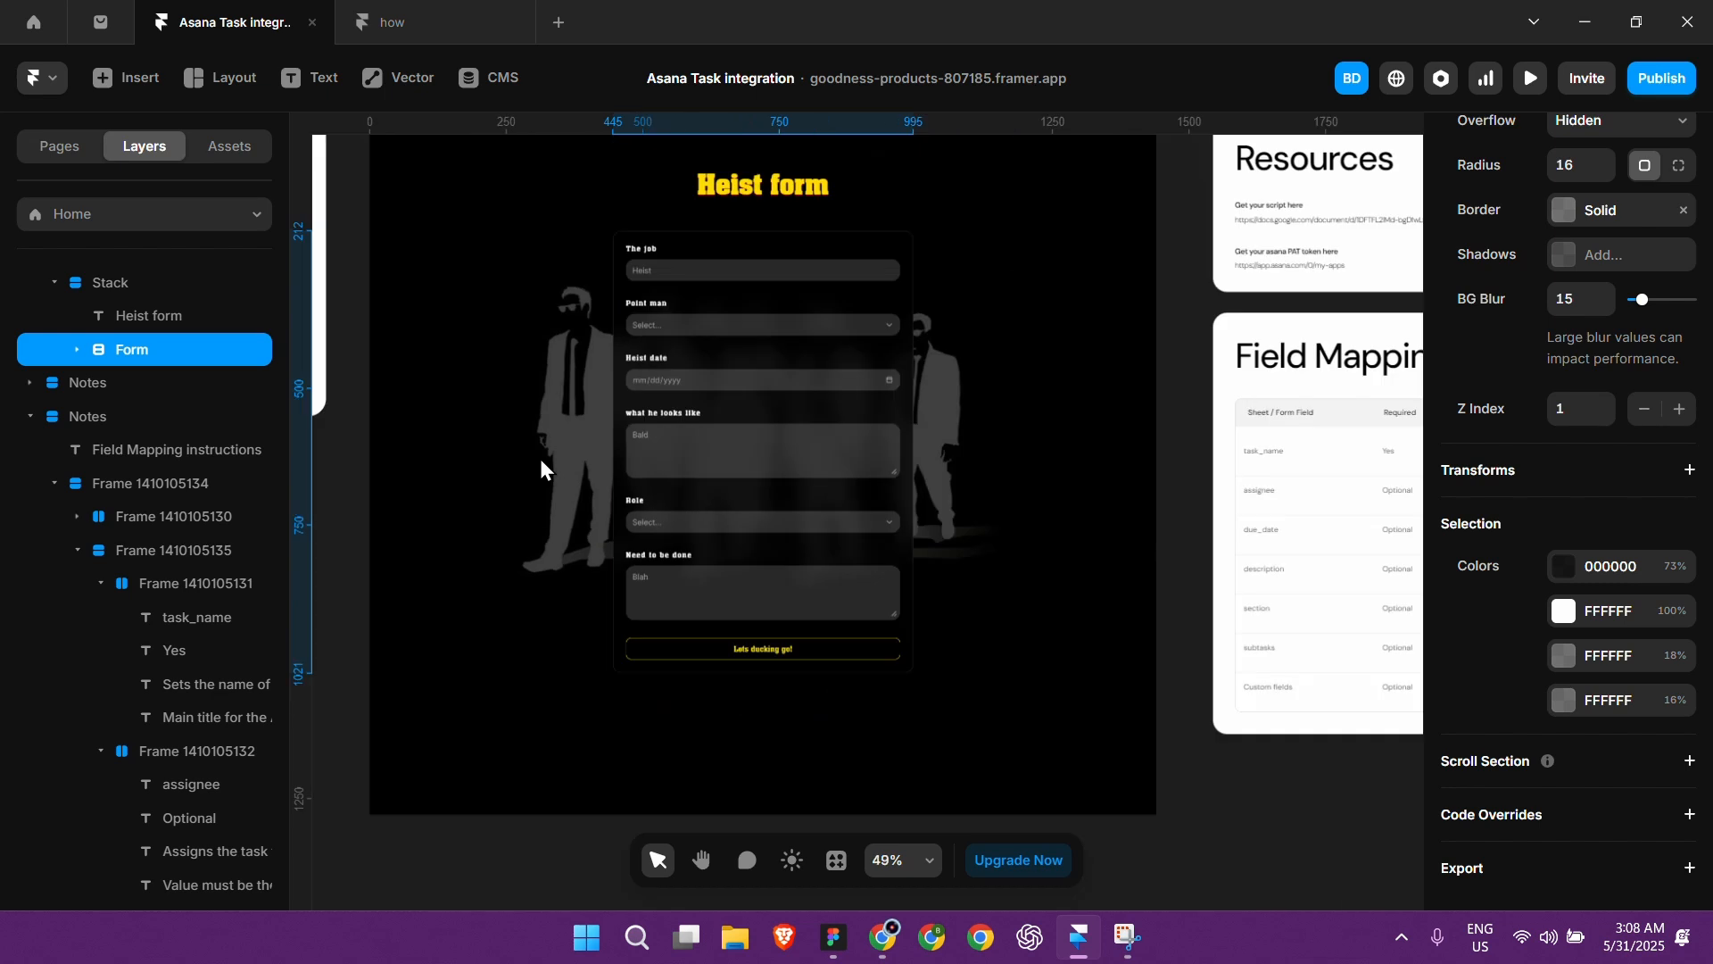
scroll(544, 459, right, 5)
scroll(699, 374, down, 4)
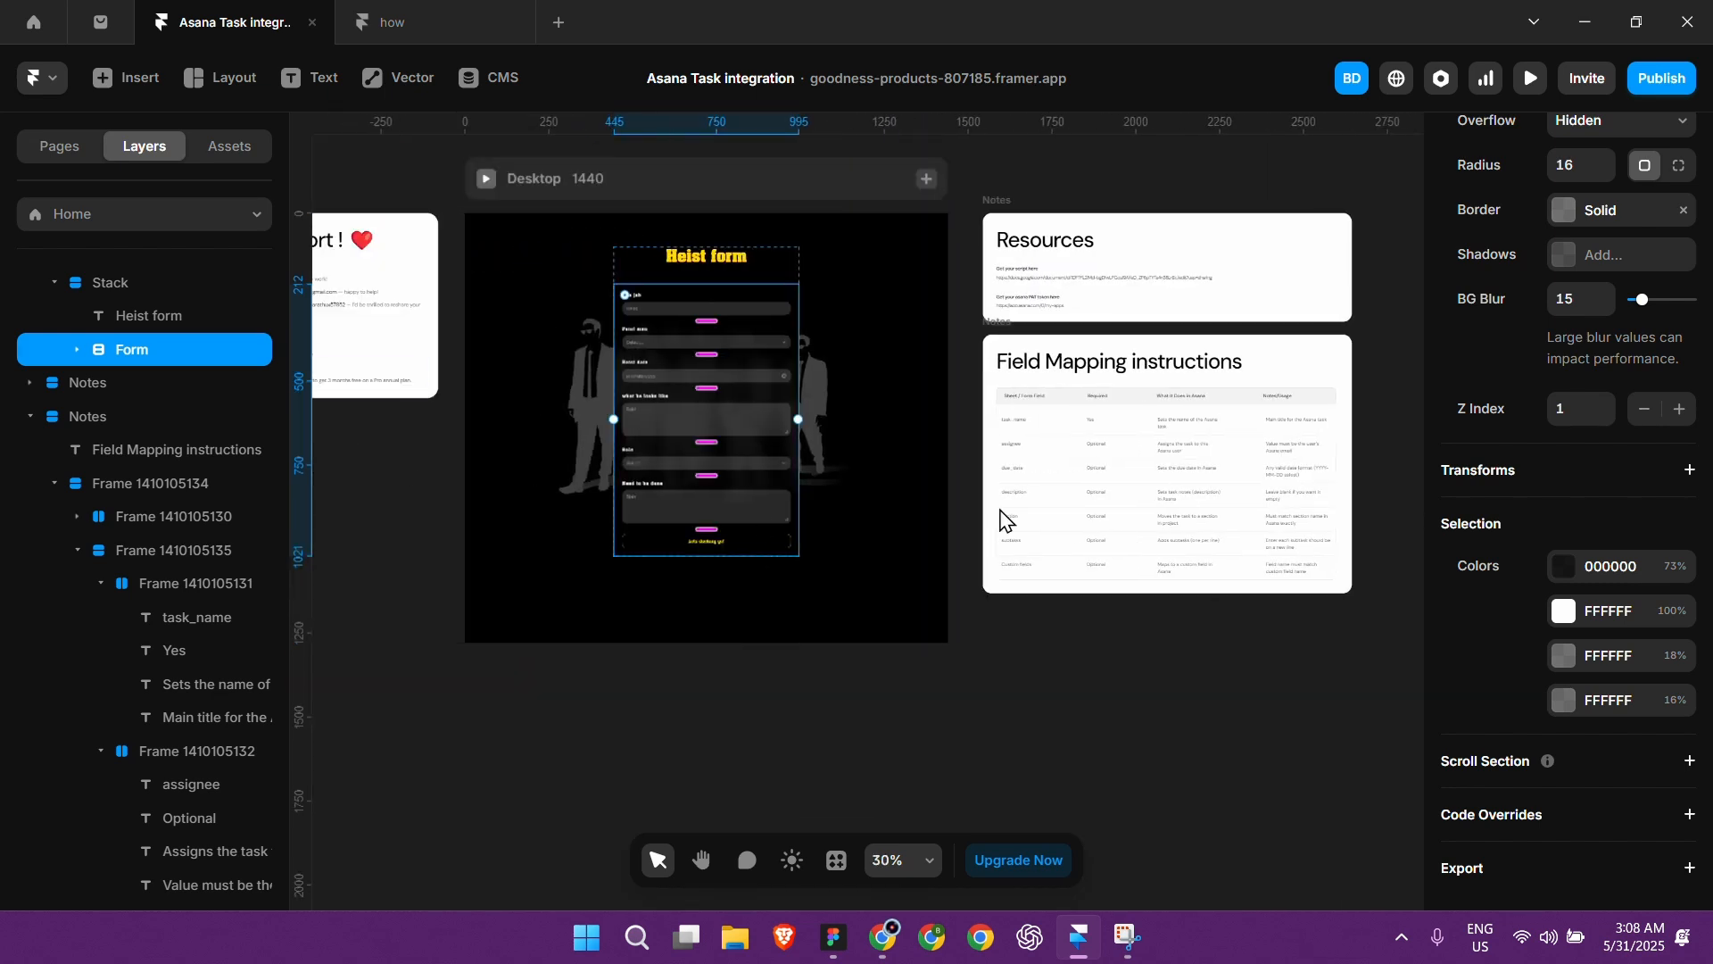
scroll(908, 468, up, 6)
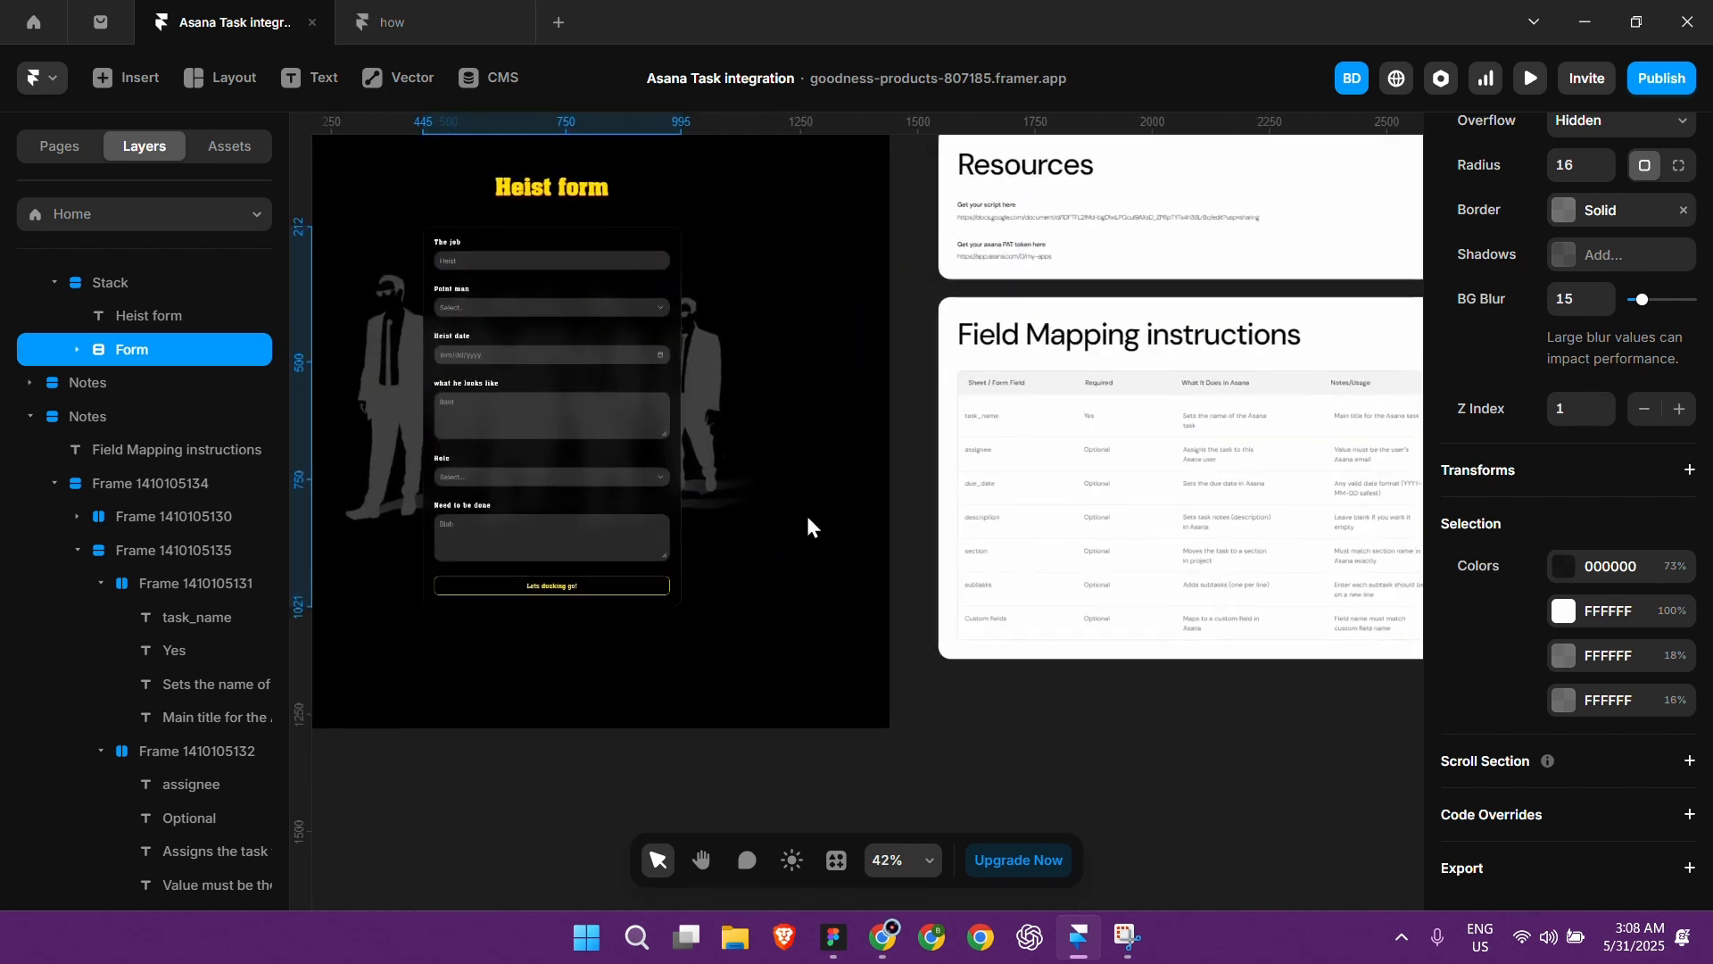
scroll(882, 370, up, 2)
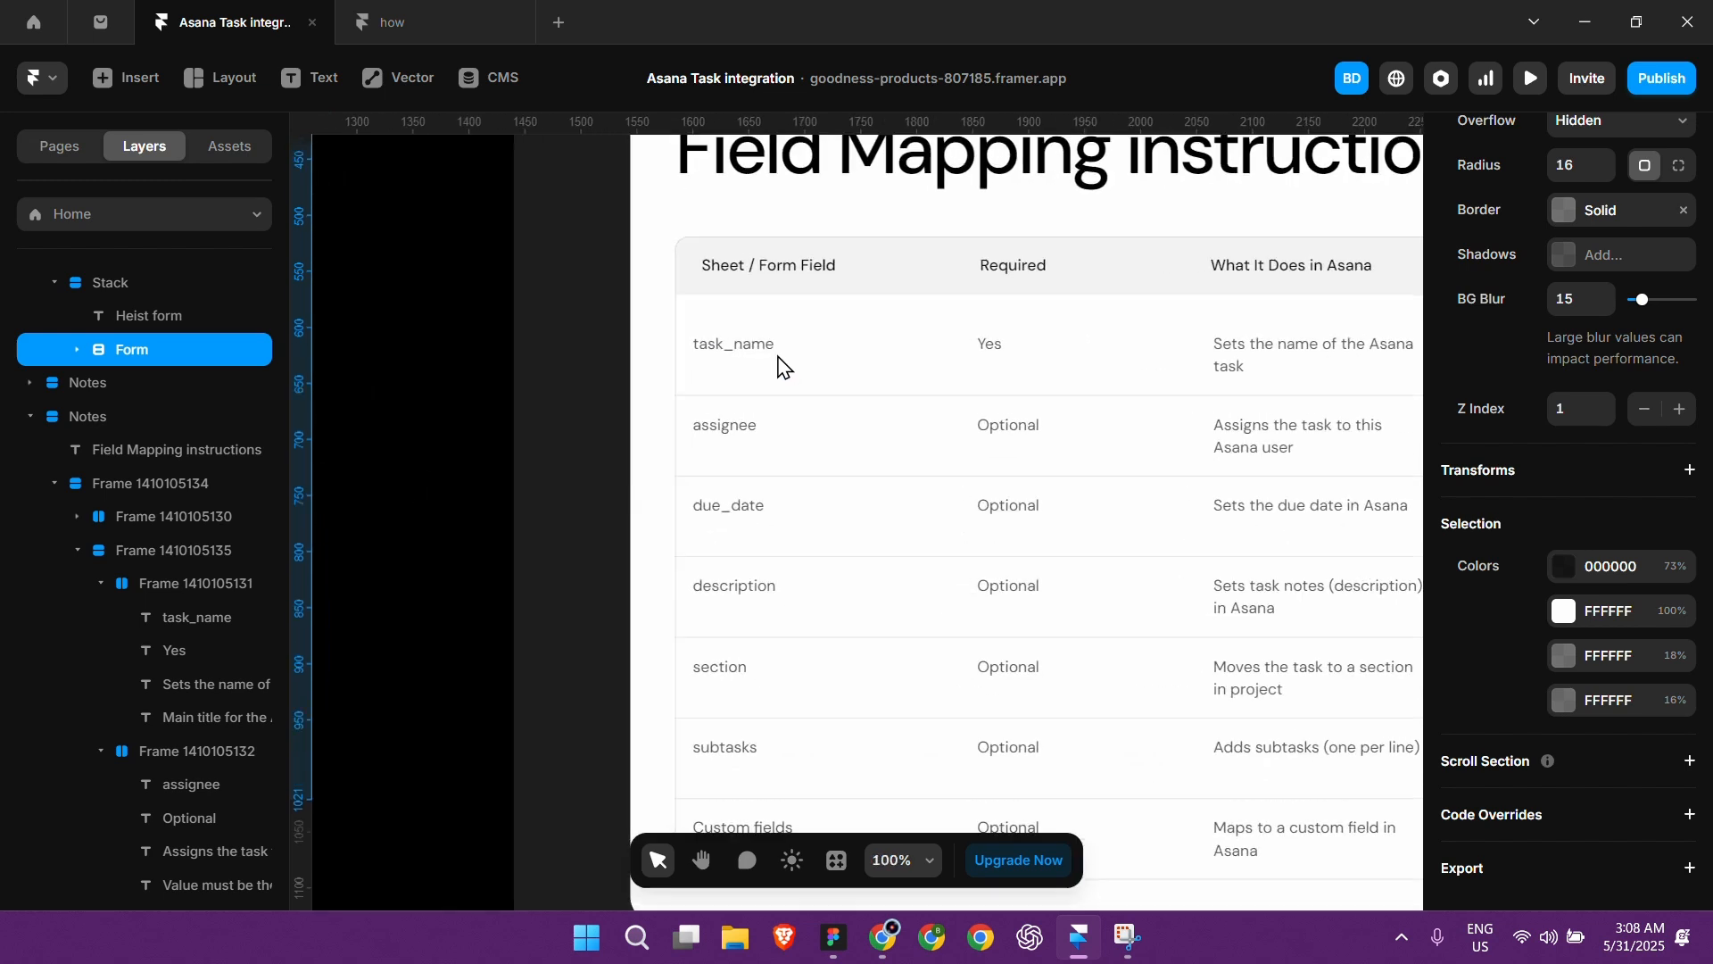
scroll(630, 357, up, 2)
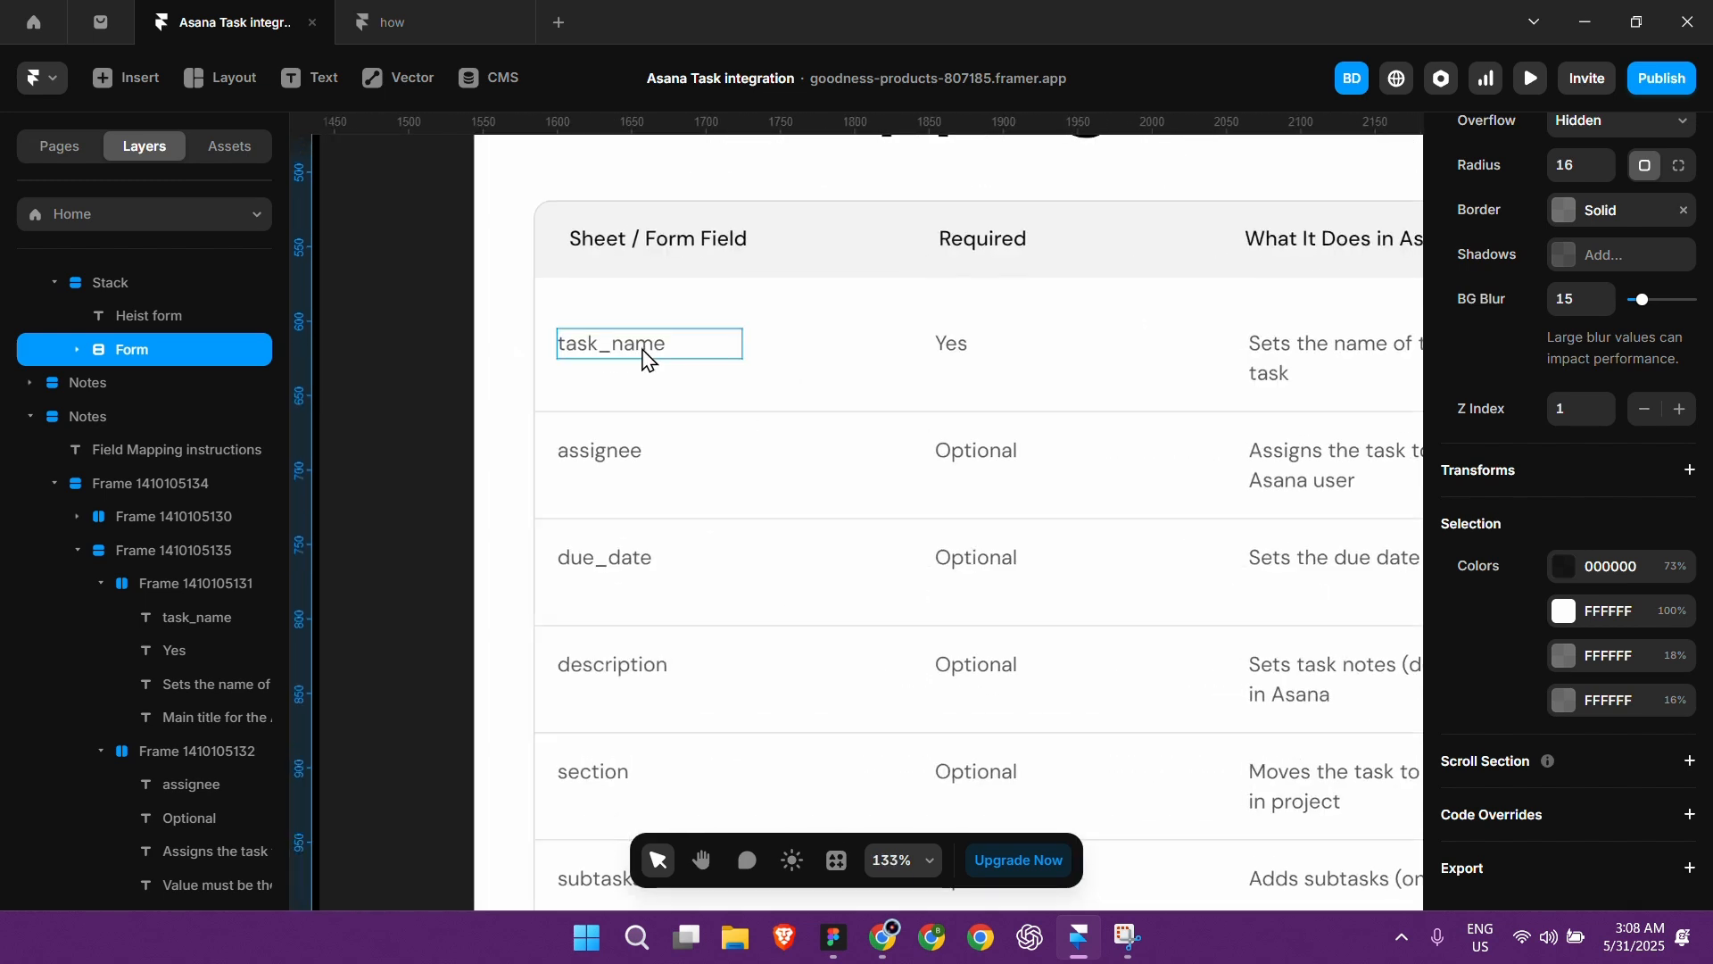
Step: Go through the field names in the Sheet / Form Field column, from task_name down to Custom fields
click(635, 357)
click(686, 255)
click(640, 350)
click(640, 458)
click(631, 560)
scroll(631, 562, down, 2)
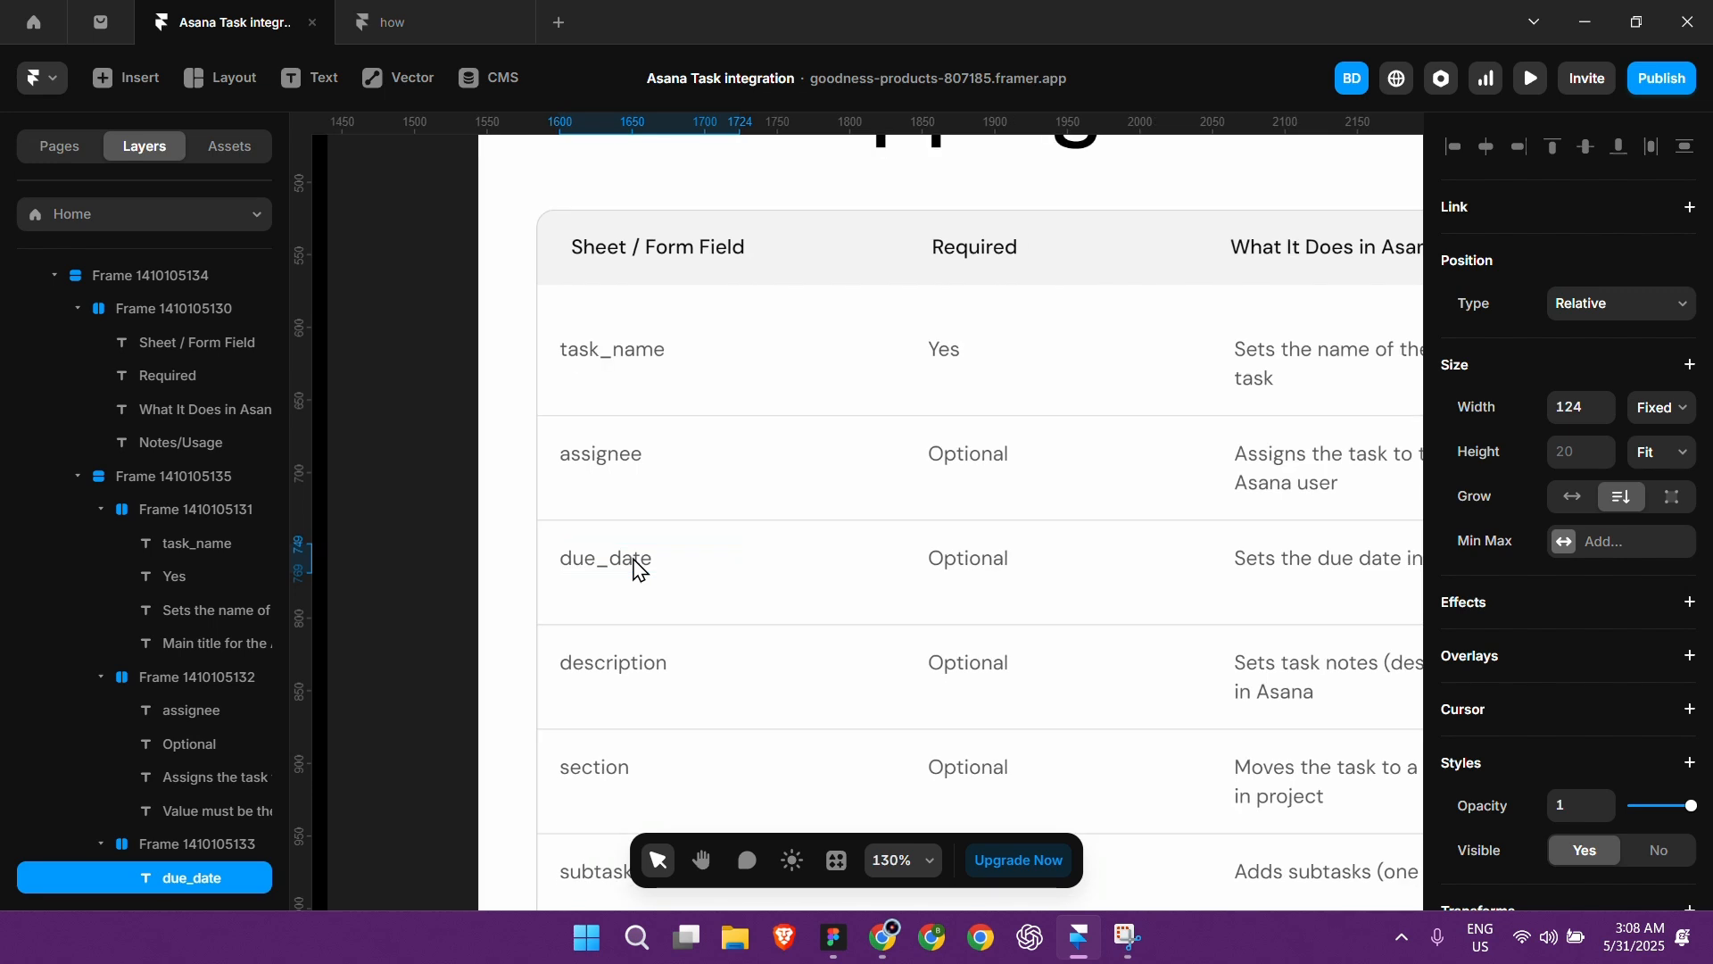
click(636, 640)
scroll(624, 624, down, 3)
click(596, 589)
click(614, 752)
scroll(553, 623, left, 5)
scroll(625, 589, right, 5)
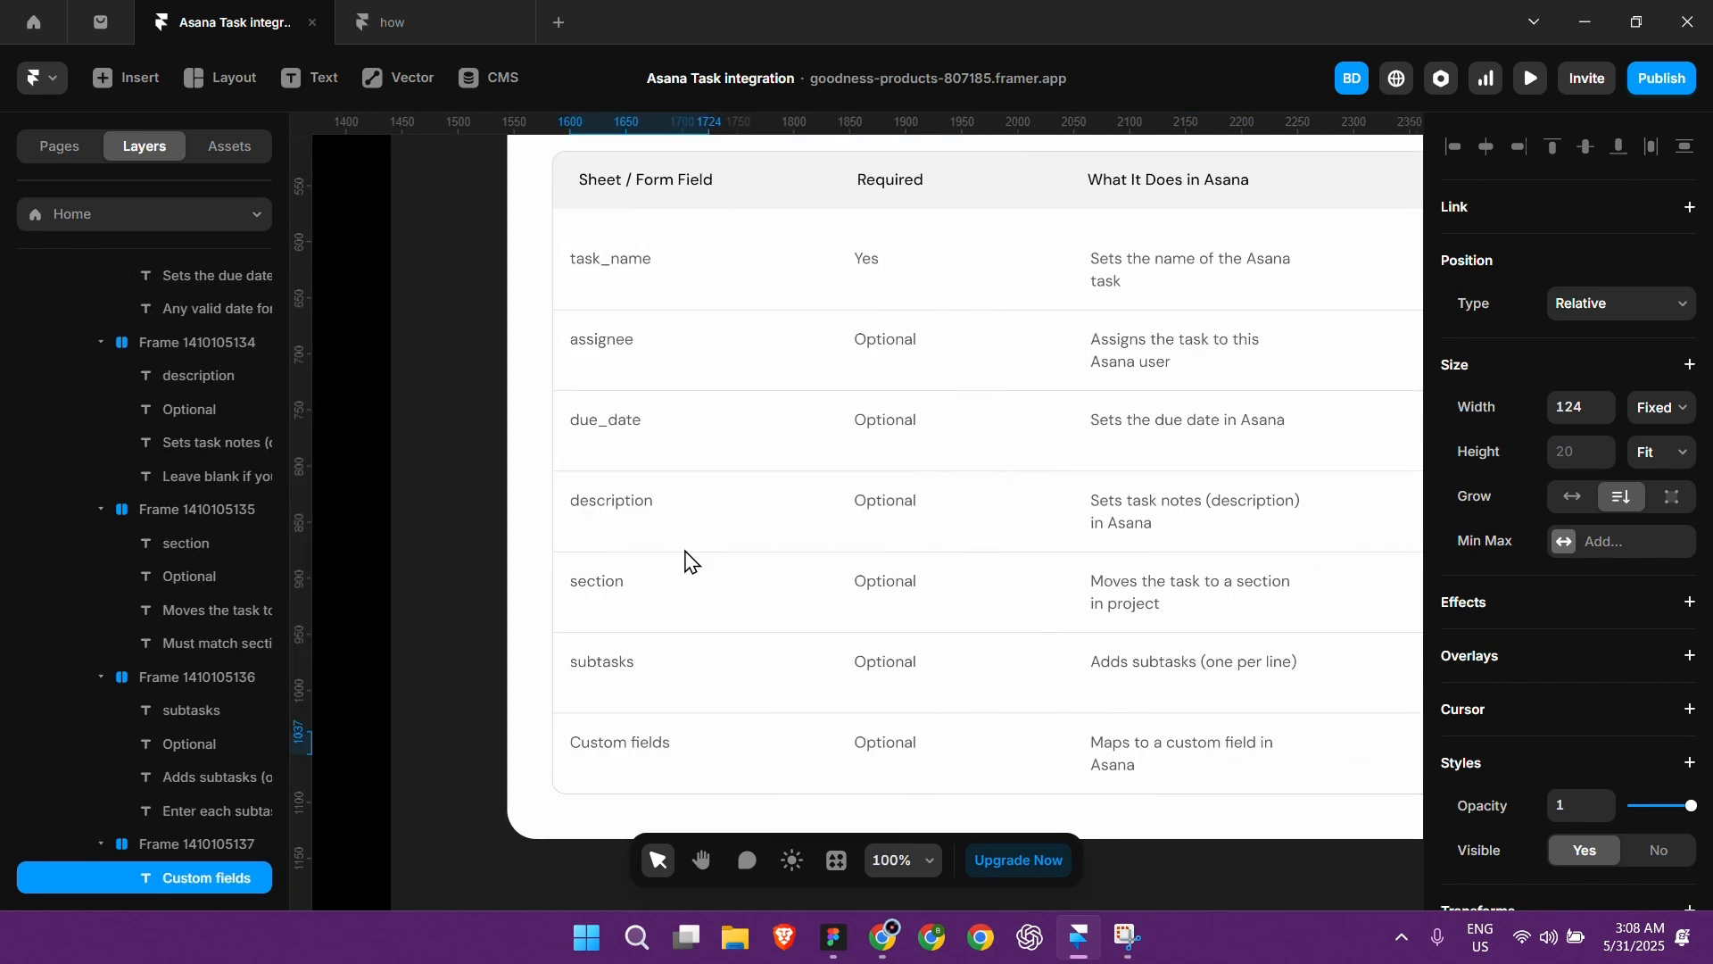
Step: Examine the task_name row across the mapping table's columns and highlight its field name text
click(1186, 277)
click(870, 260)
click(622, 272)
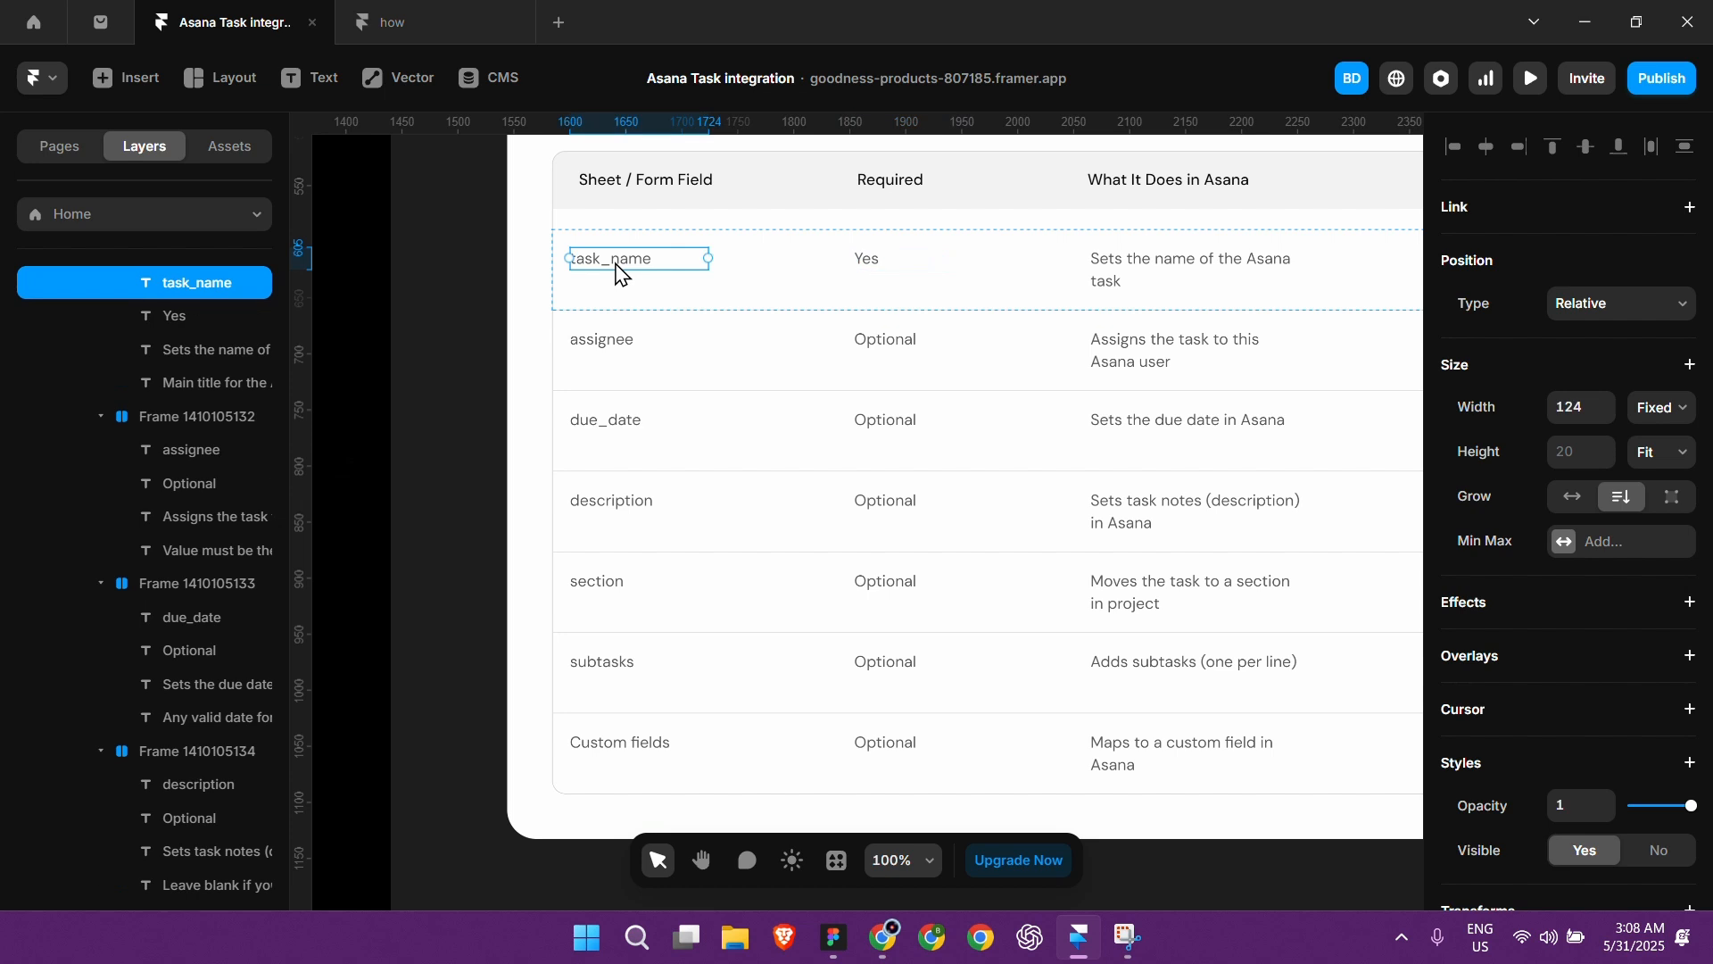
scroll(631, 287, right, 3)
scroll(535, 258, up, 2)
scroll(459, 267, up, 1)
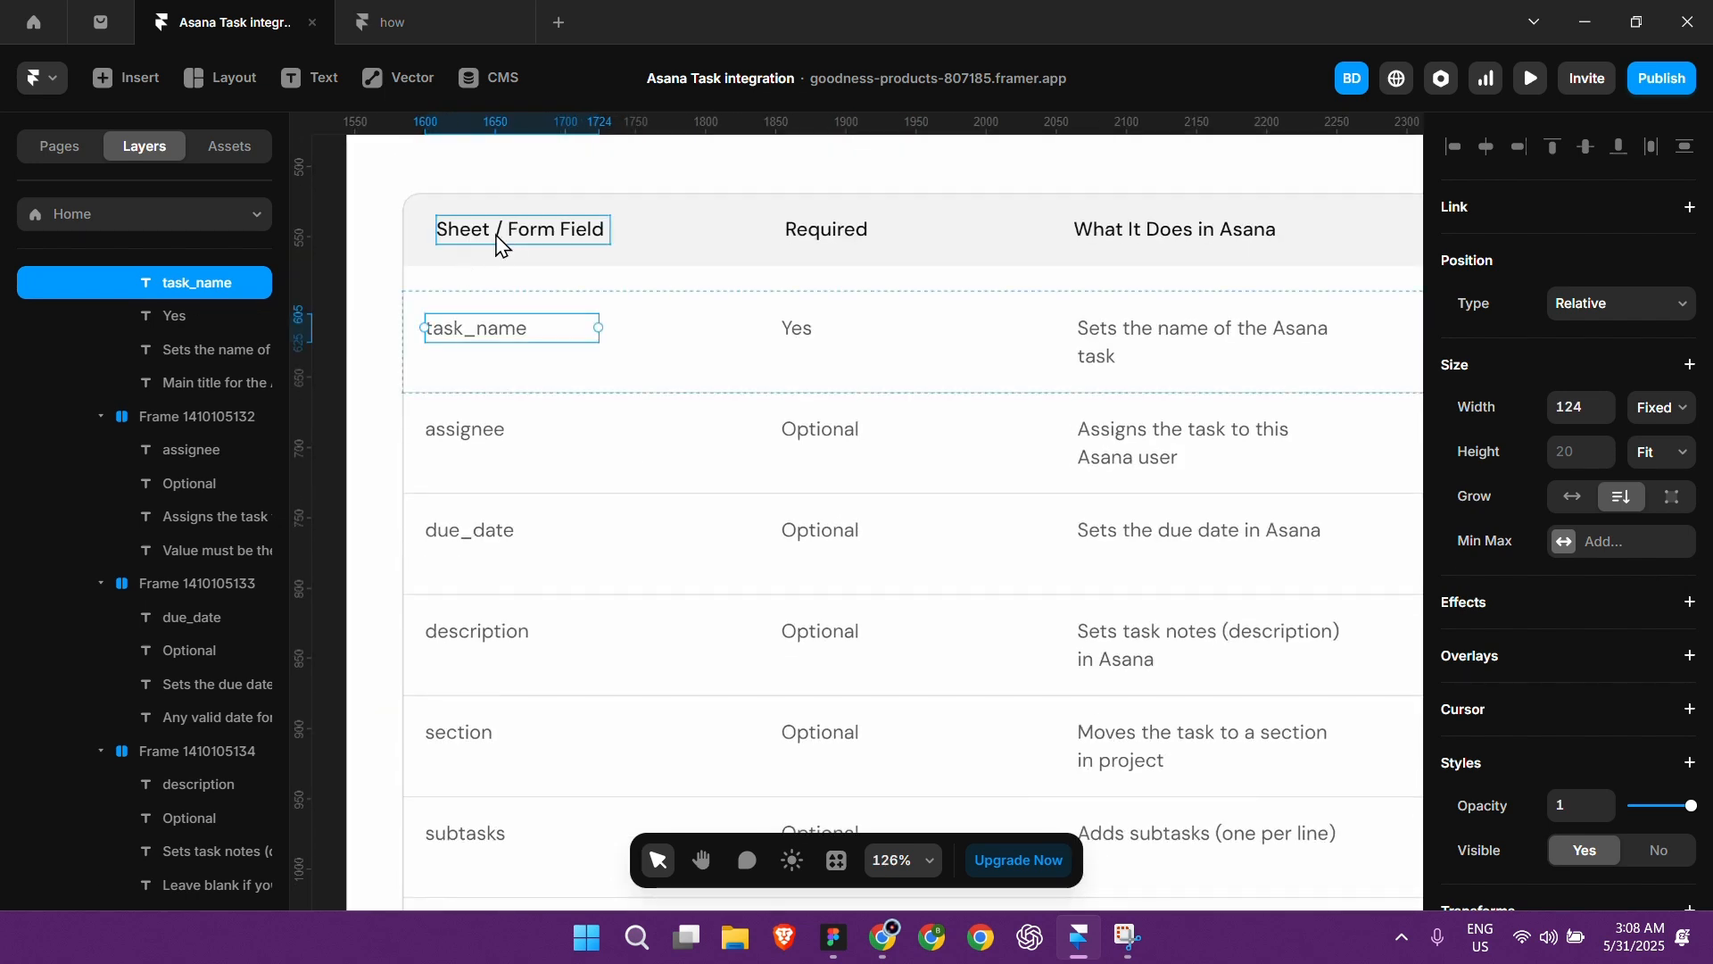
double_click(488, 331)
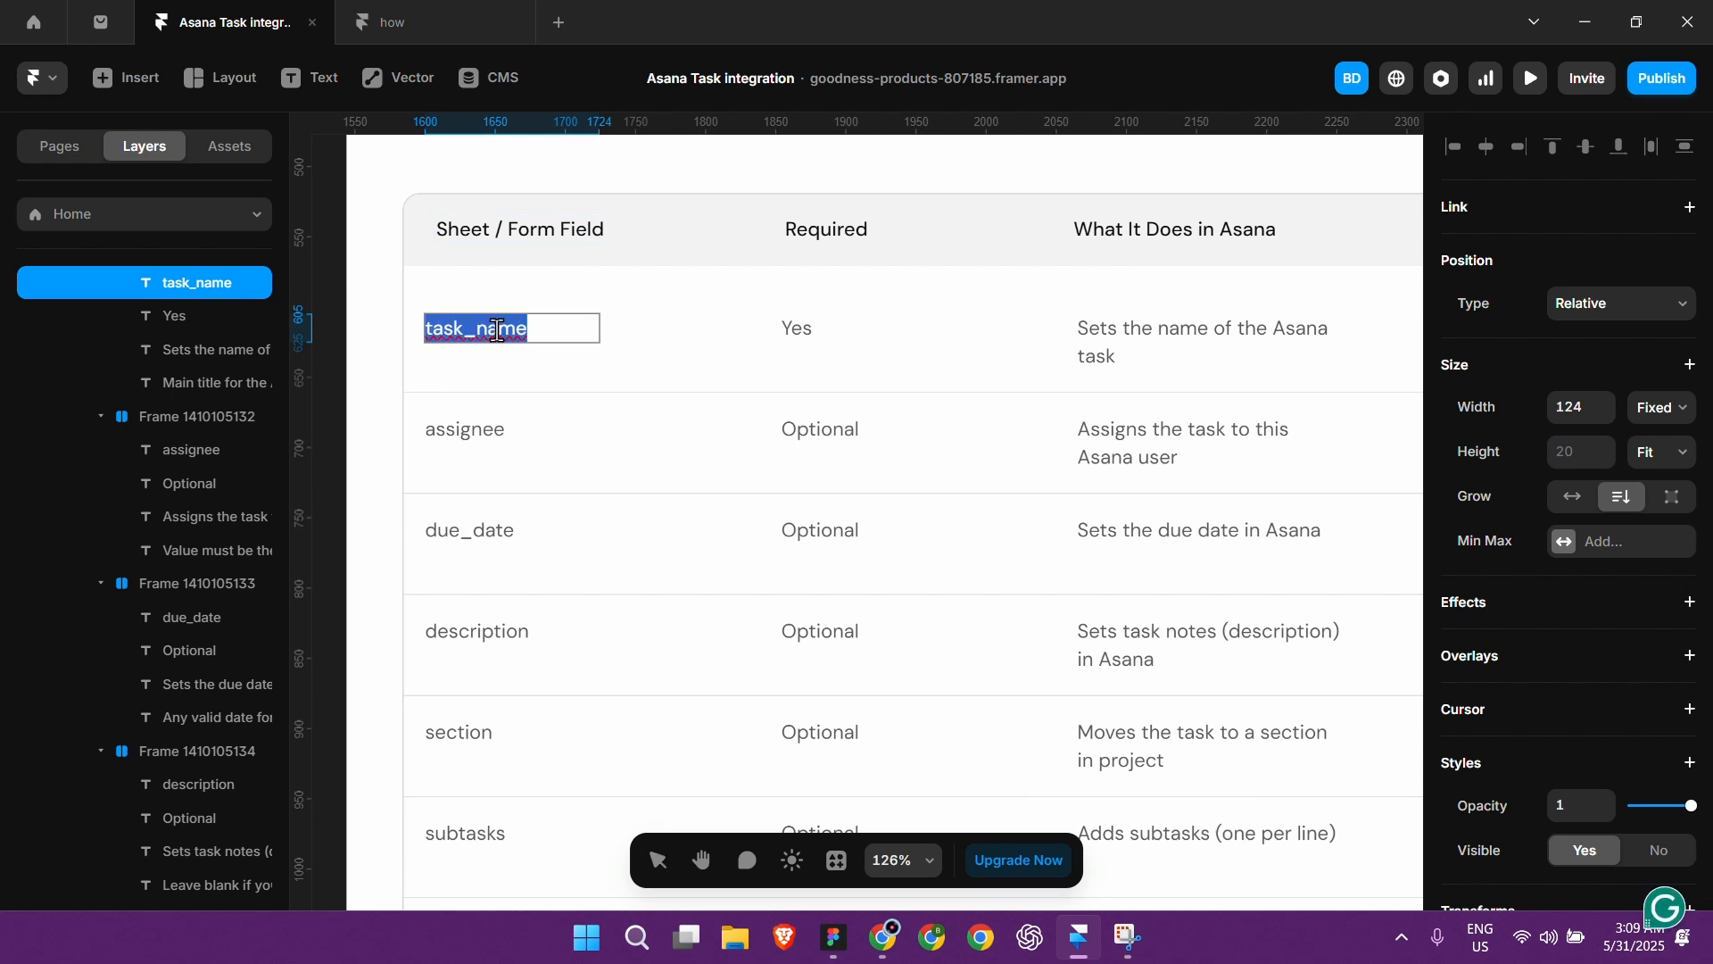
scroll(497, 330, down, 6)
click(417, 336)
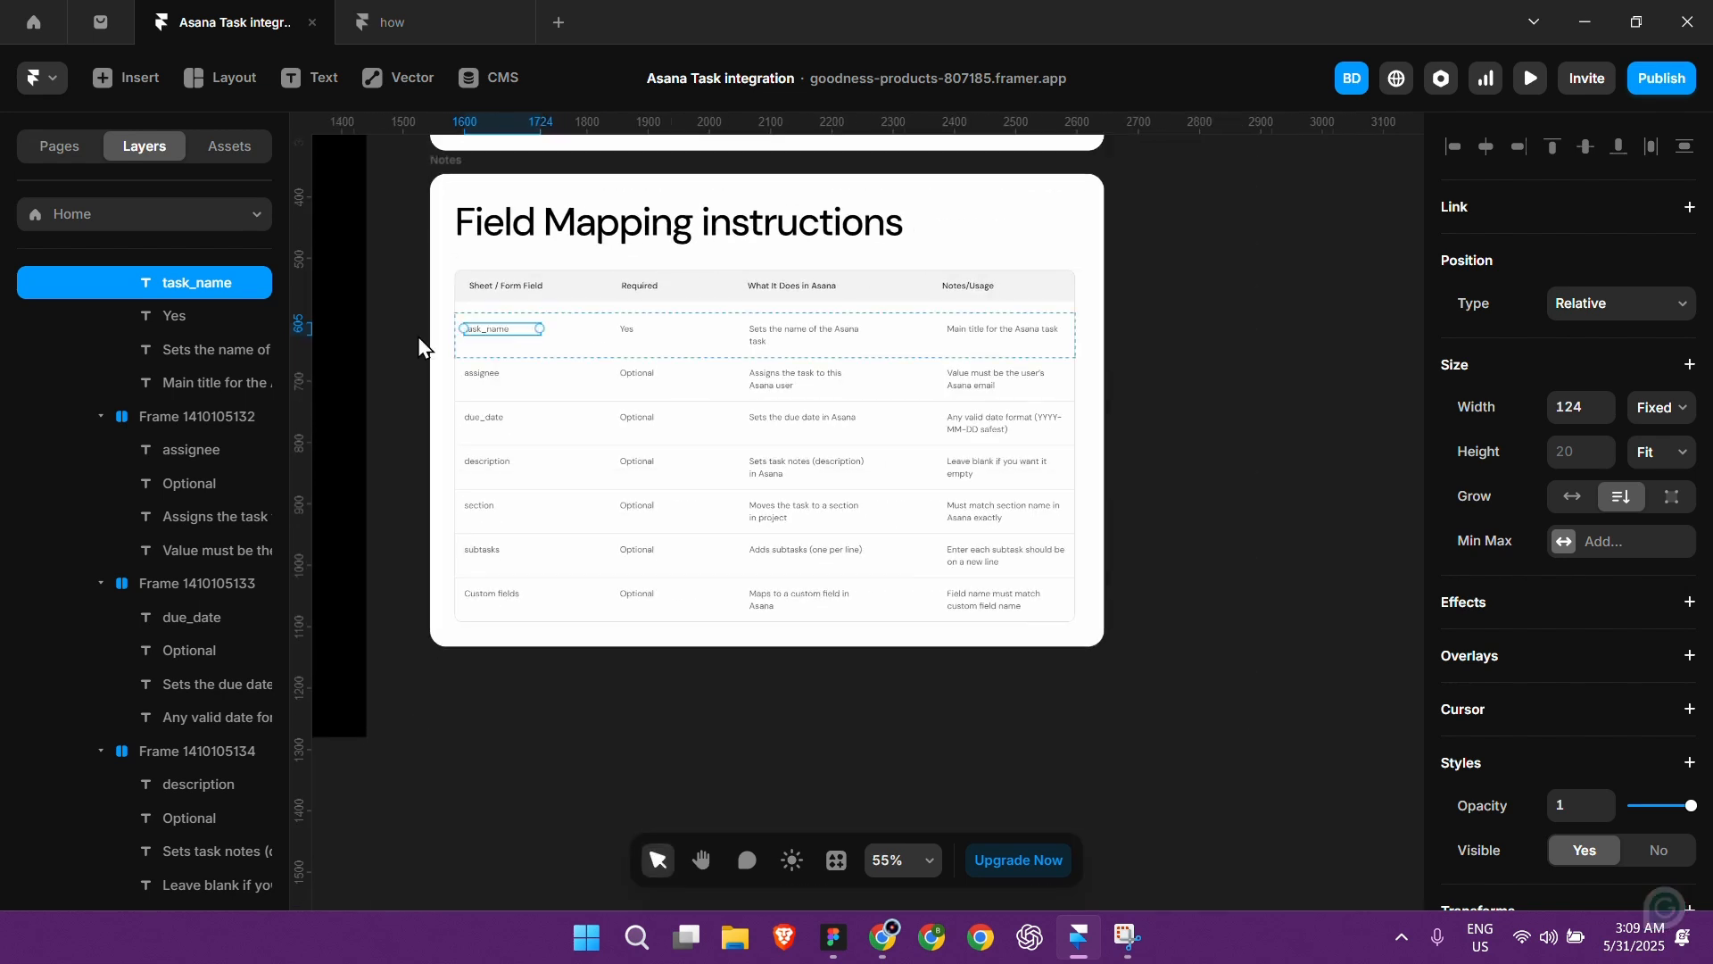
Step: Select the input under The job in the Heist form and inspect its Name setting
scroll(420, 335, left, 8)
scroll(464, 402, up, 4)
scroll(550, 426, up, 5)
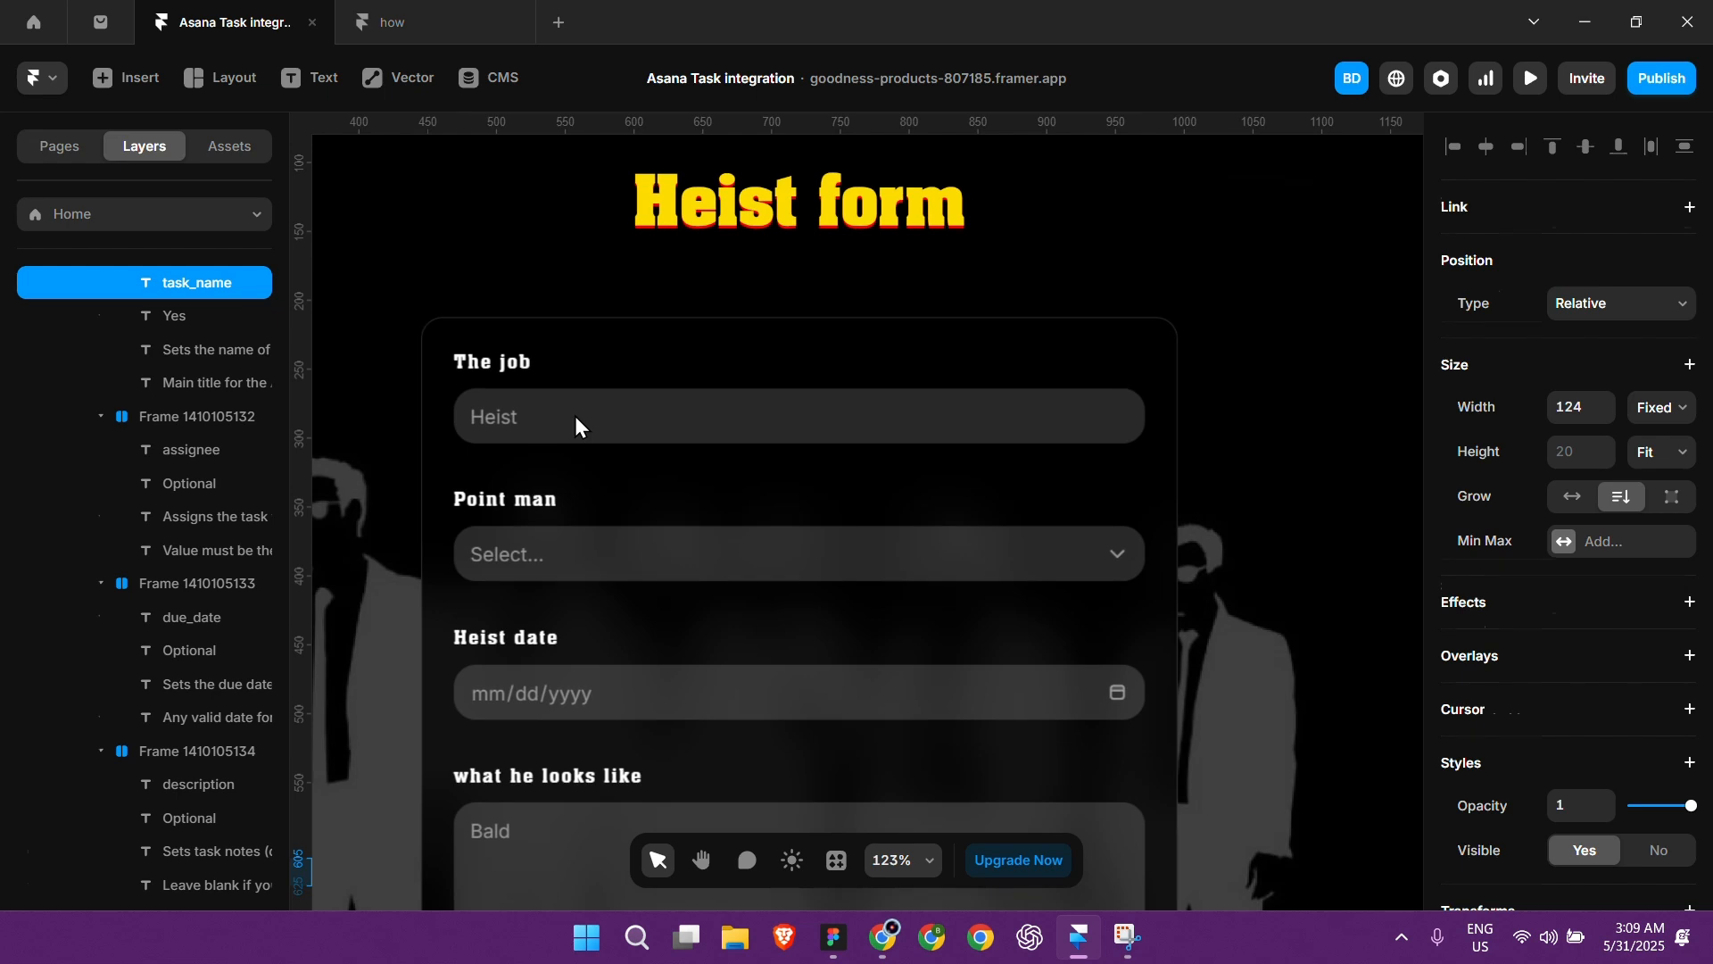
click(575, 416)
click(1661, 436)
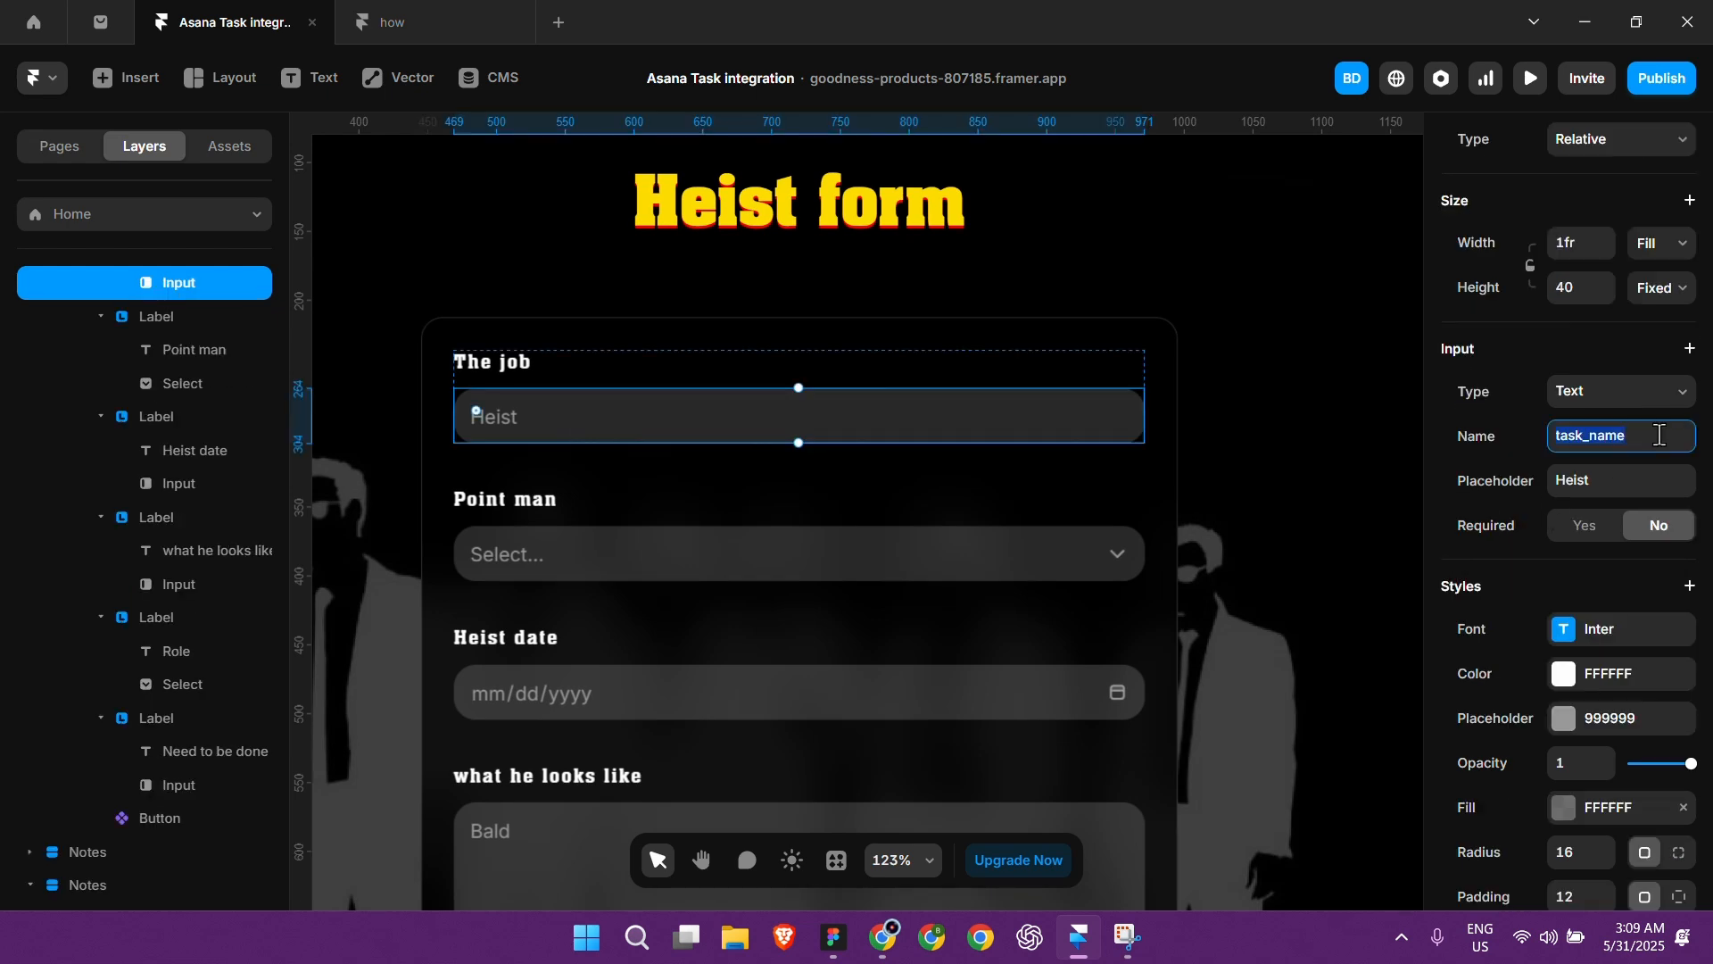
click(1494, 467)
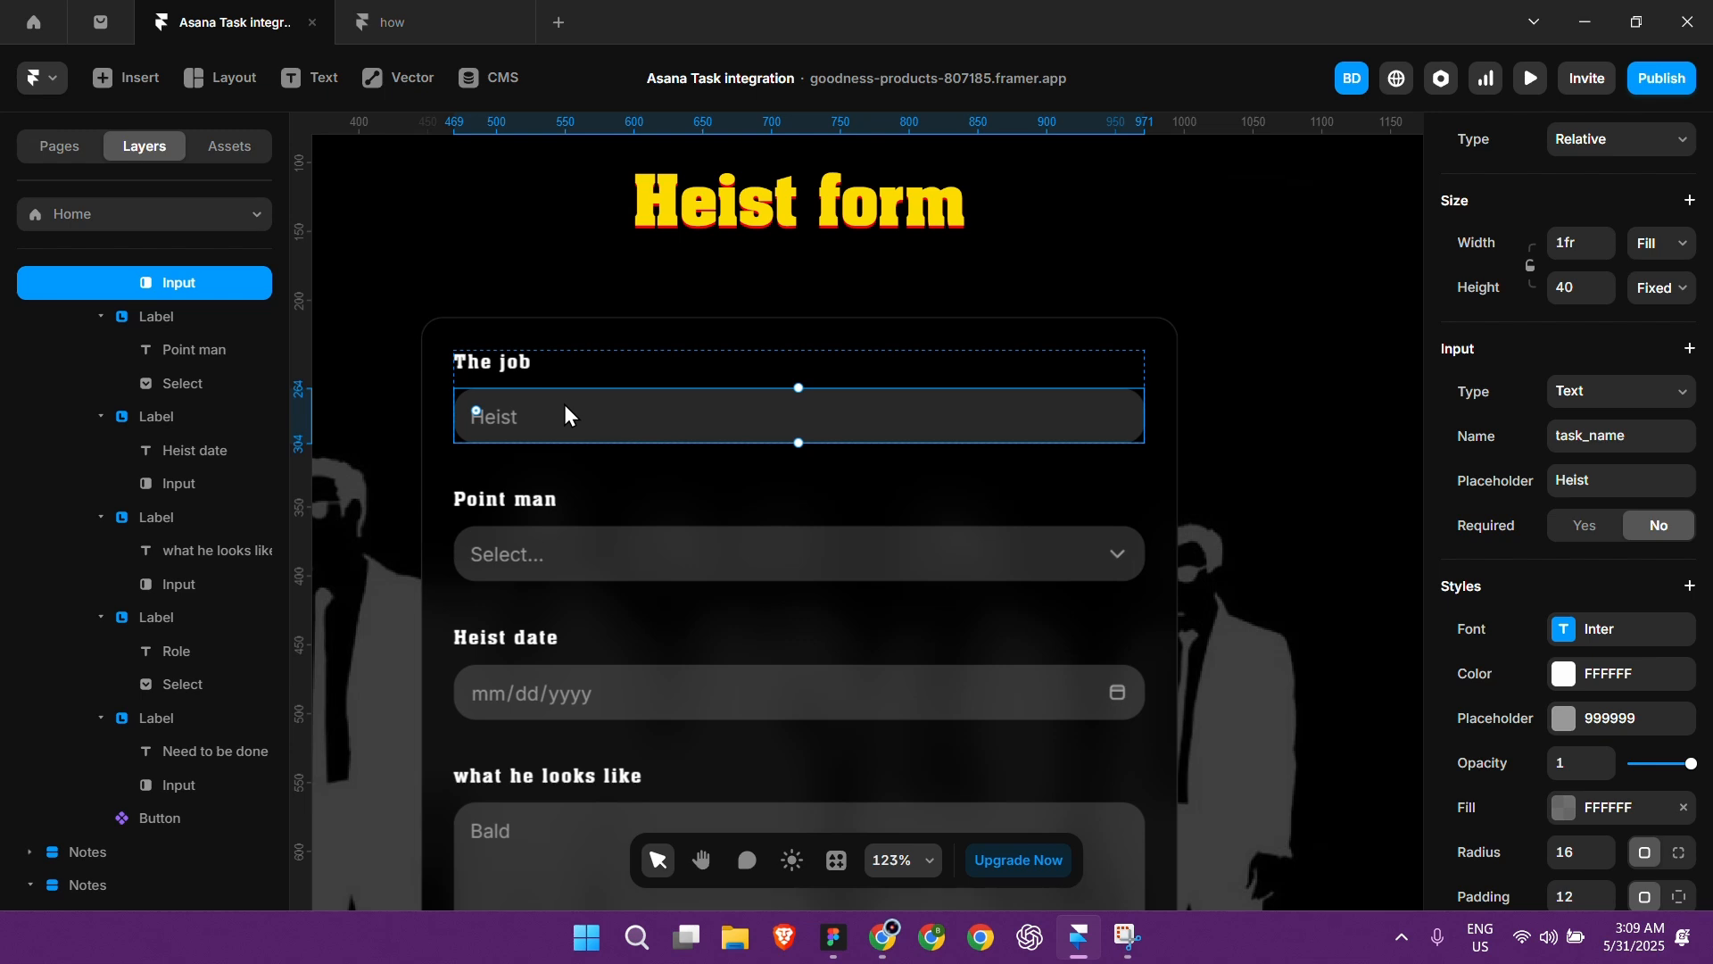
Step: Read the assignee row of the Field Mapping instructions and compare it with the form's Point man field
scroll(655, 448, down, 4)
scroll(651, 448, right, 9)
scroll(625, 486, up, 3)
scroll(553, 526, down, 5)
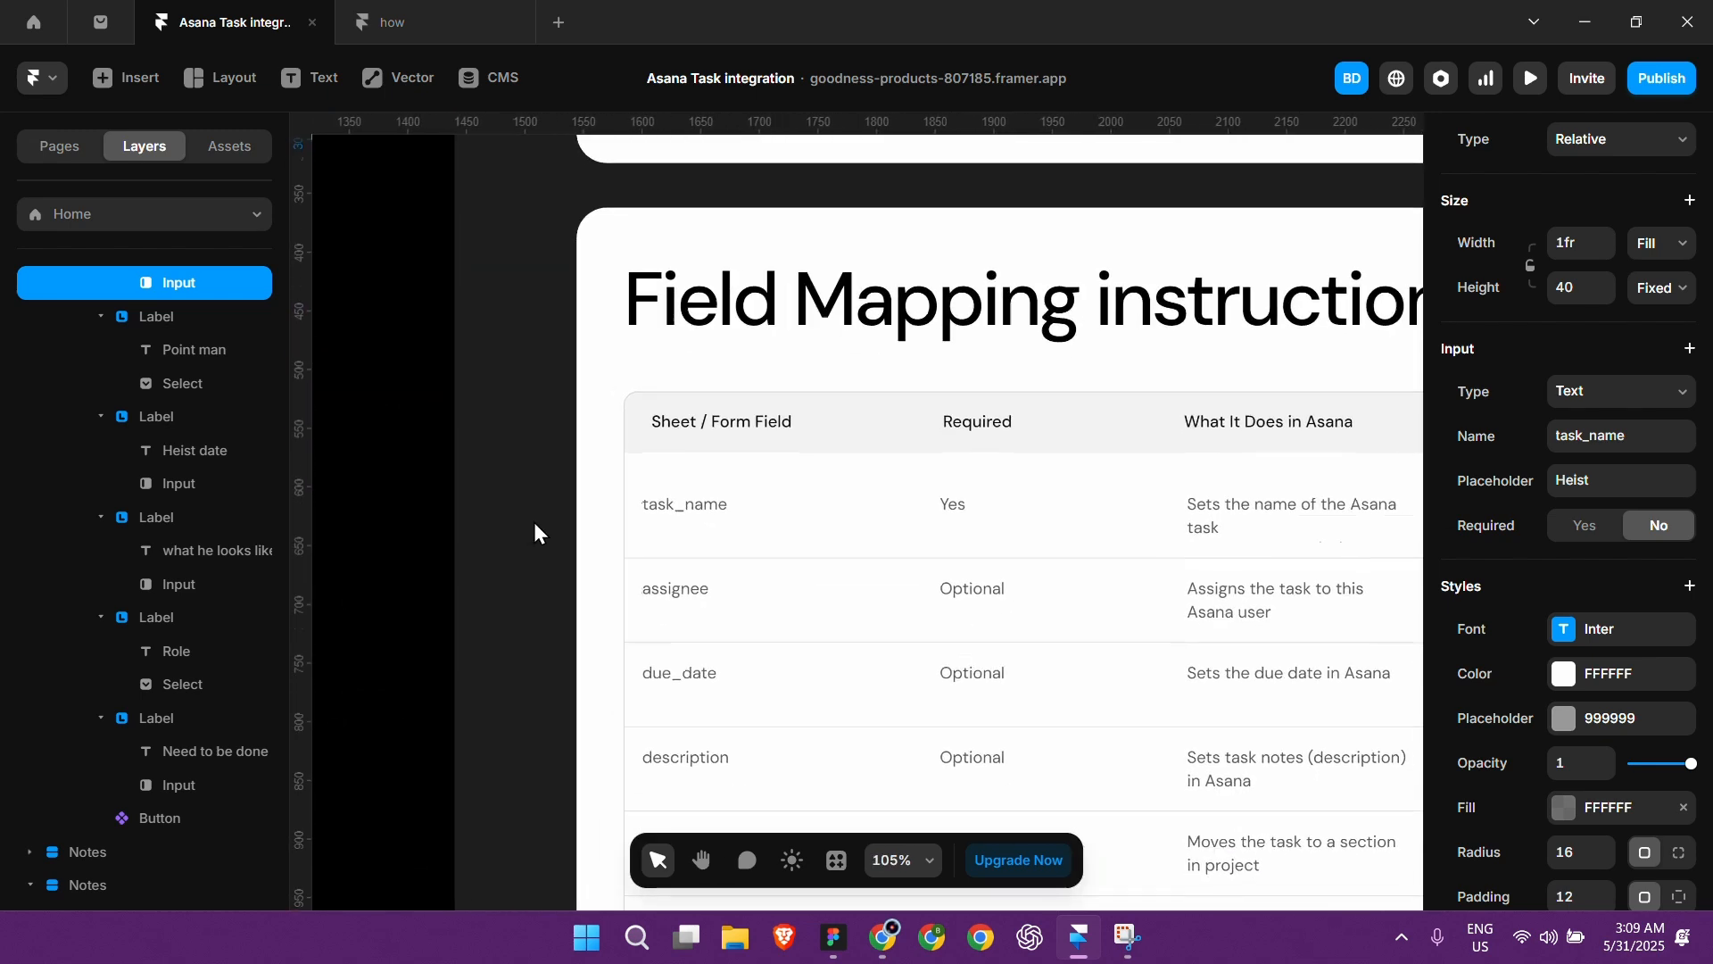
scroll(625, 356, right, 2)
scroll(580, 298, up, 2)
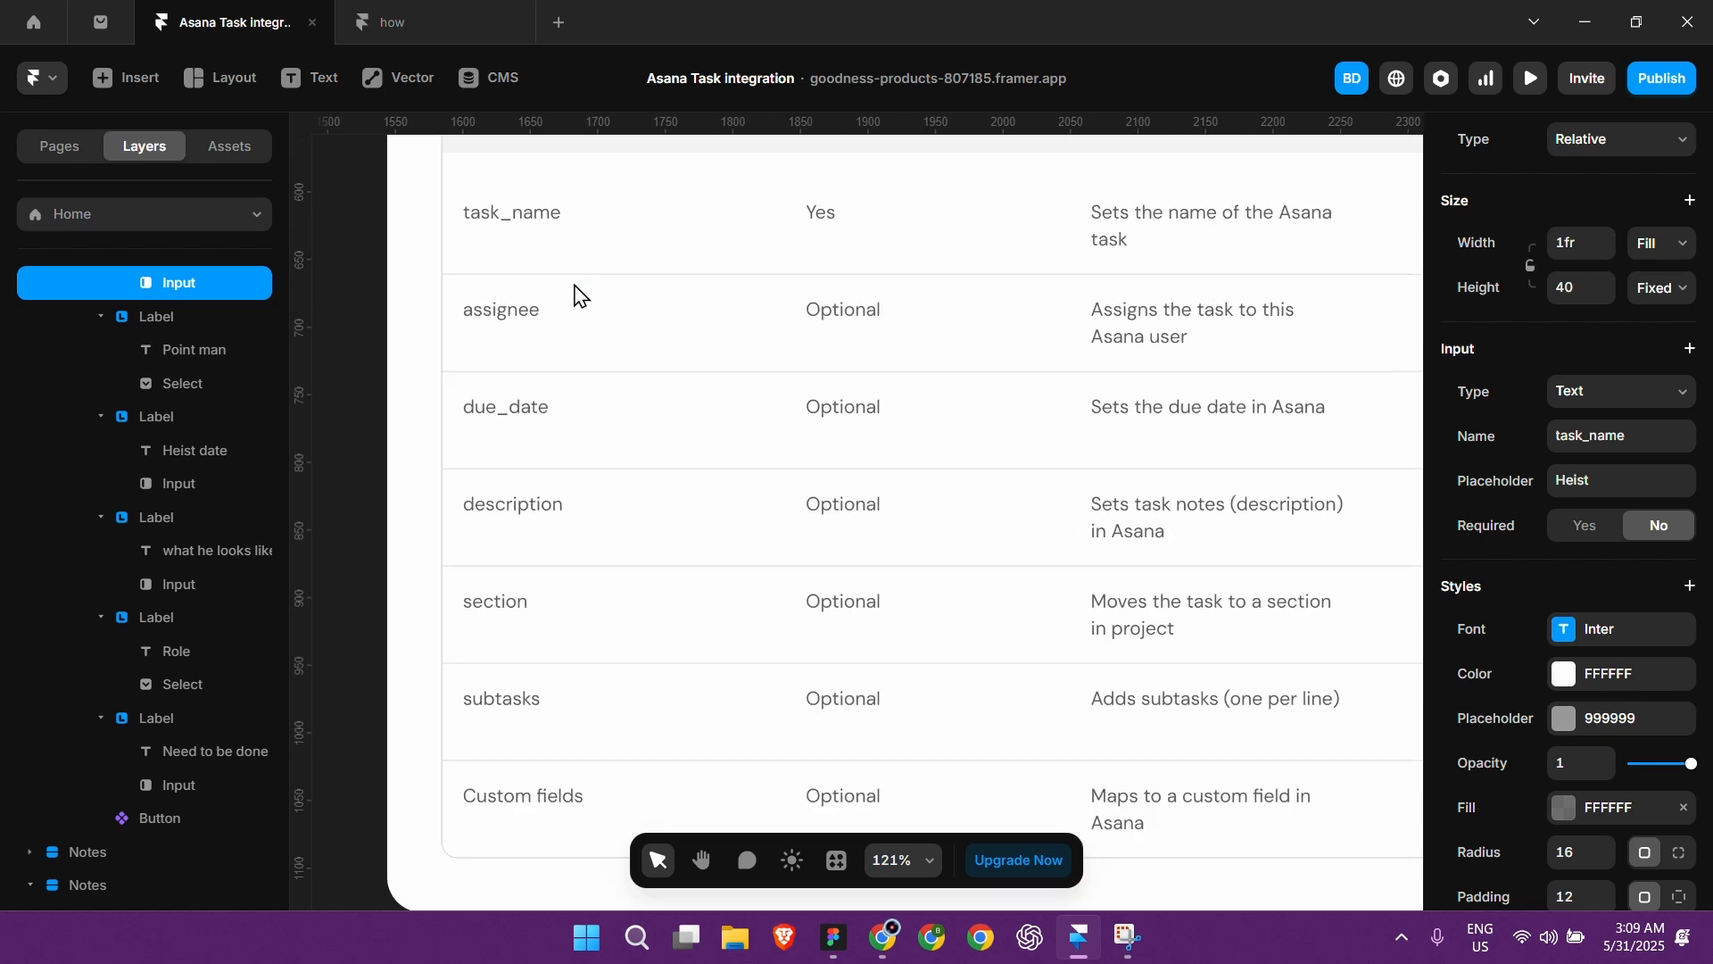
scroll(535, 357, right, 5)
scroll(696, 354, down, 3)
scroll(731, 322, left, 3)
scroll(650, 295, up, 1)
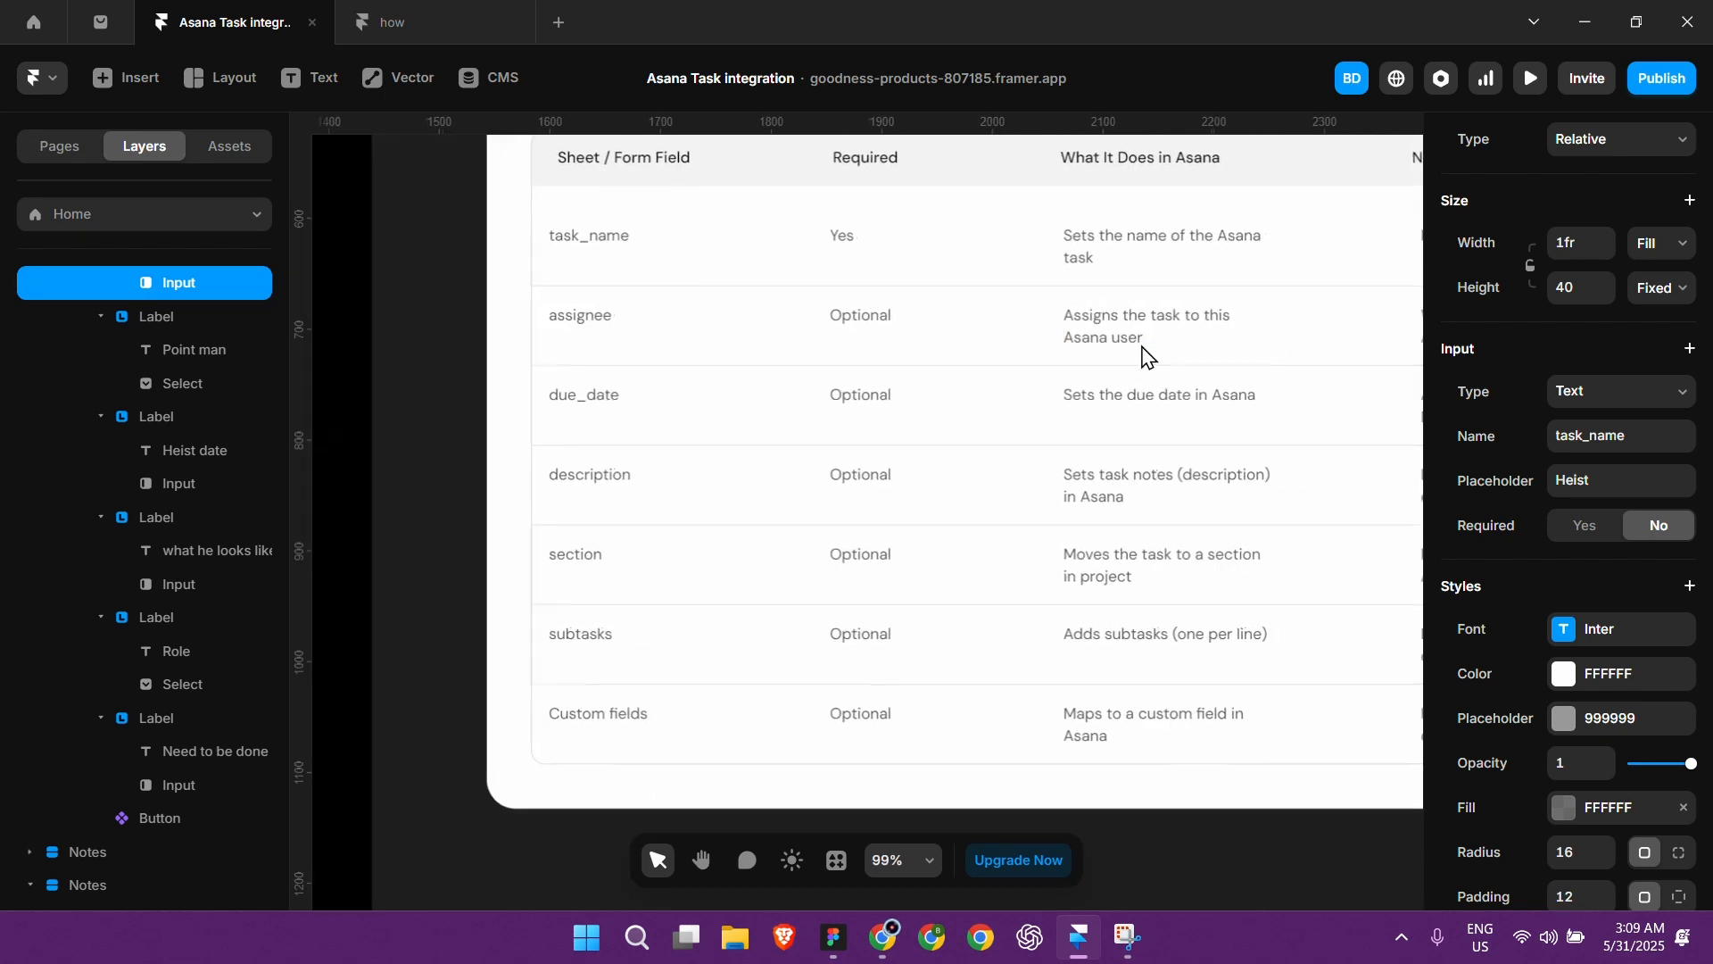
scroll(1070, 357, right, 2)
scroll(484, 329, left, 15)
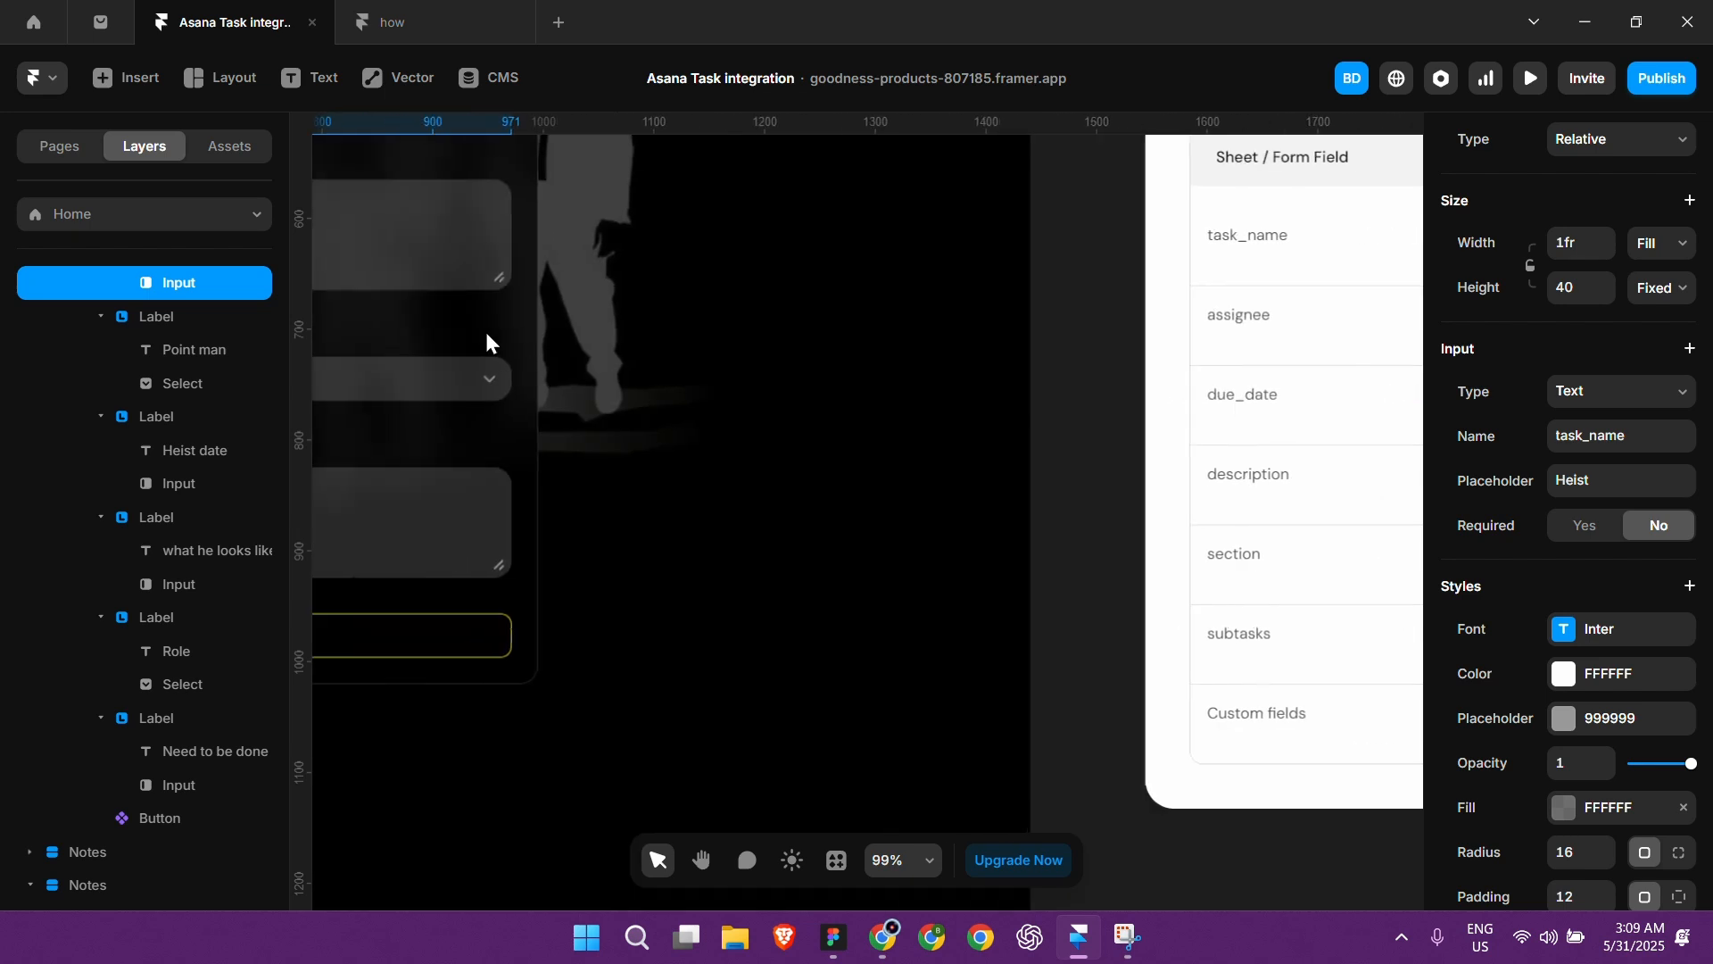
scroll(500, 375, up, 5)
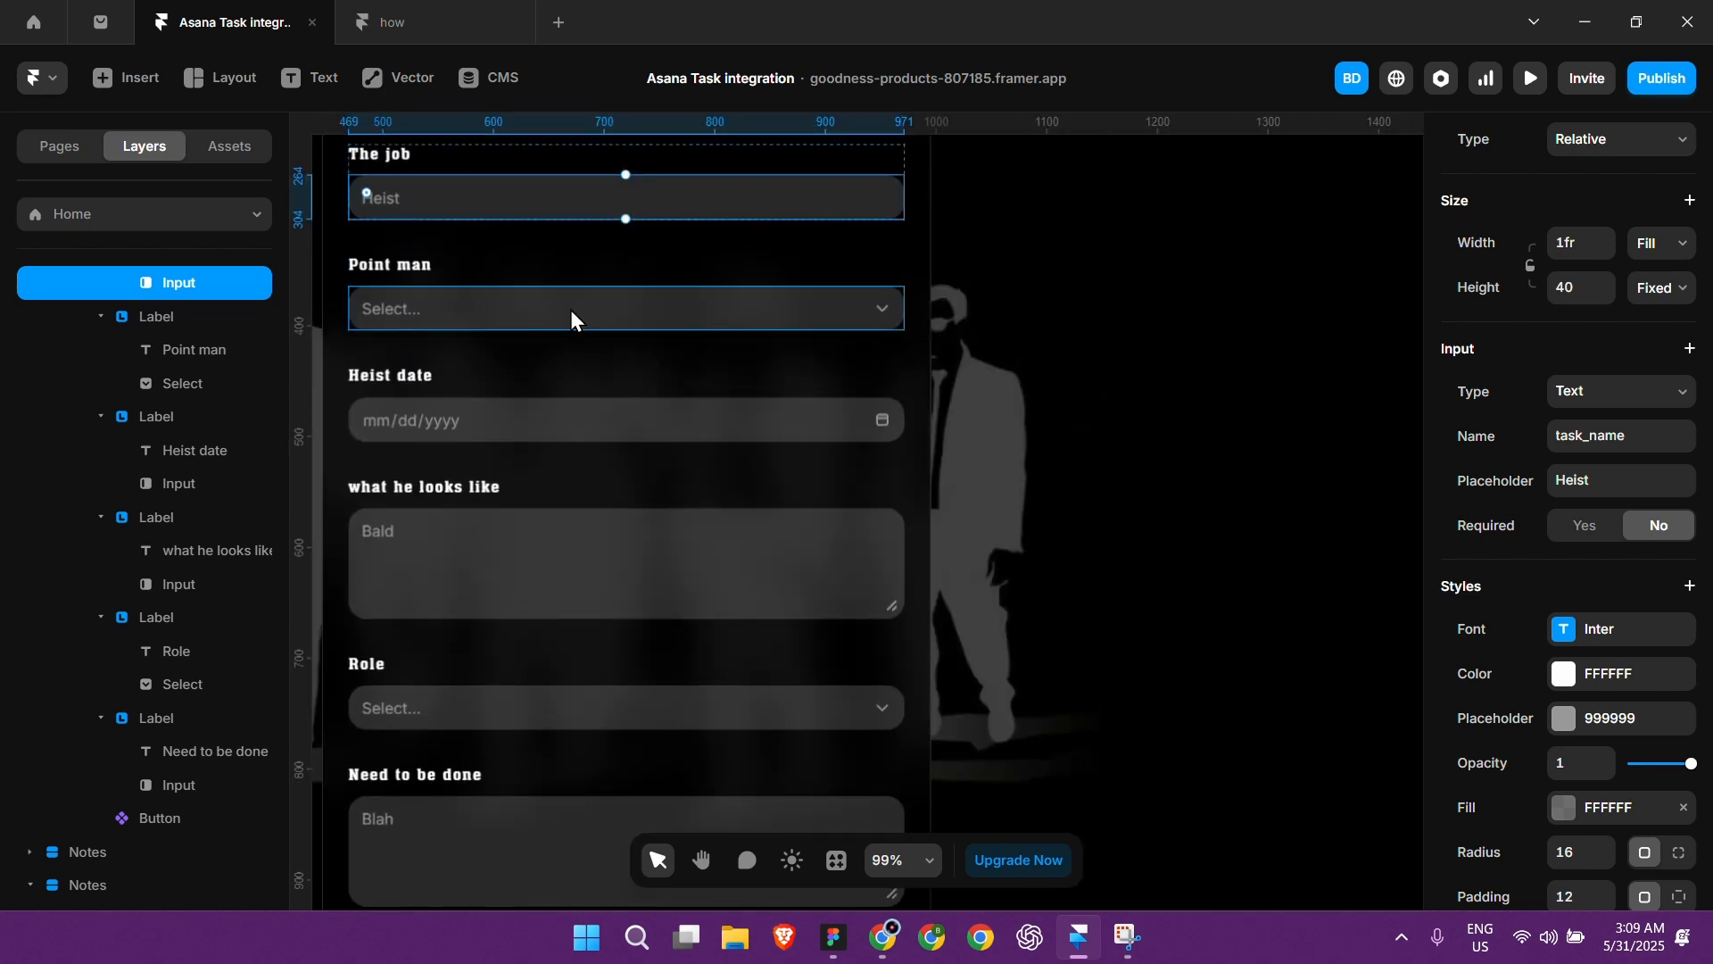
scroll(571, 309, right, 15)
scroll(658, 462, up, 5)
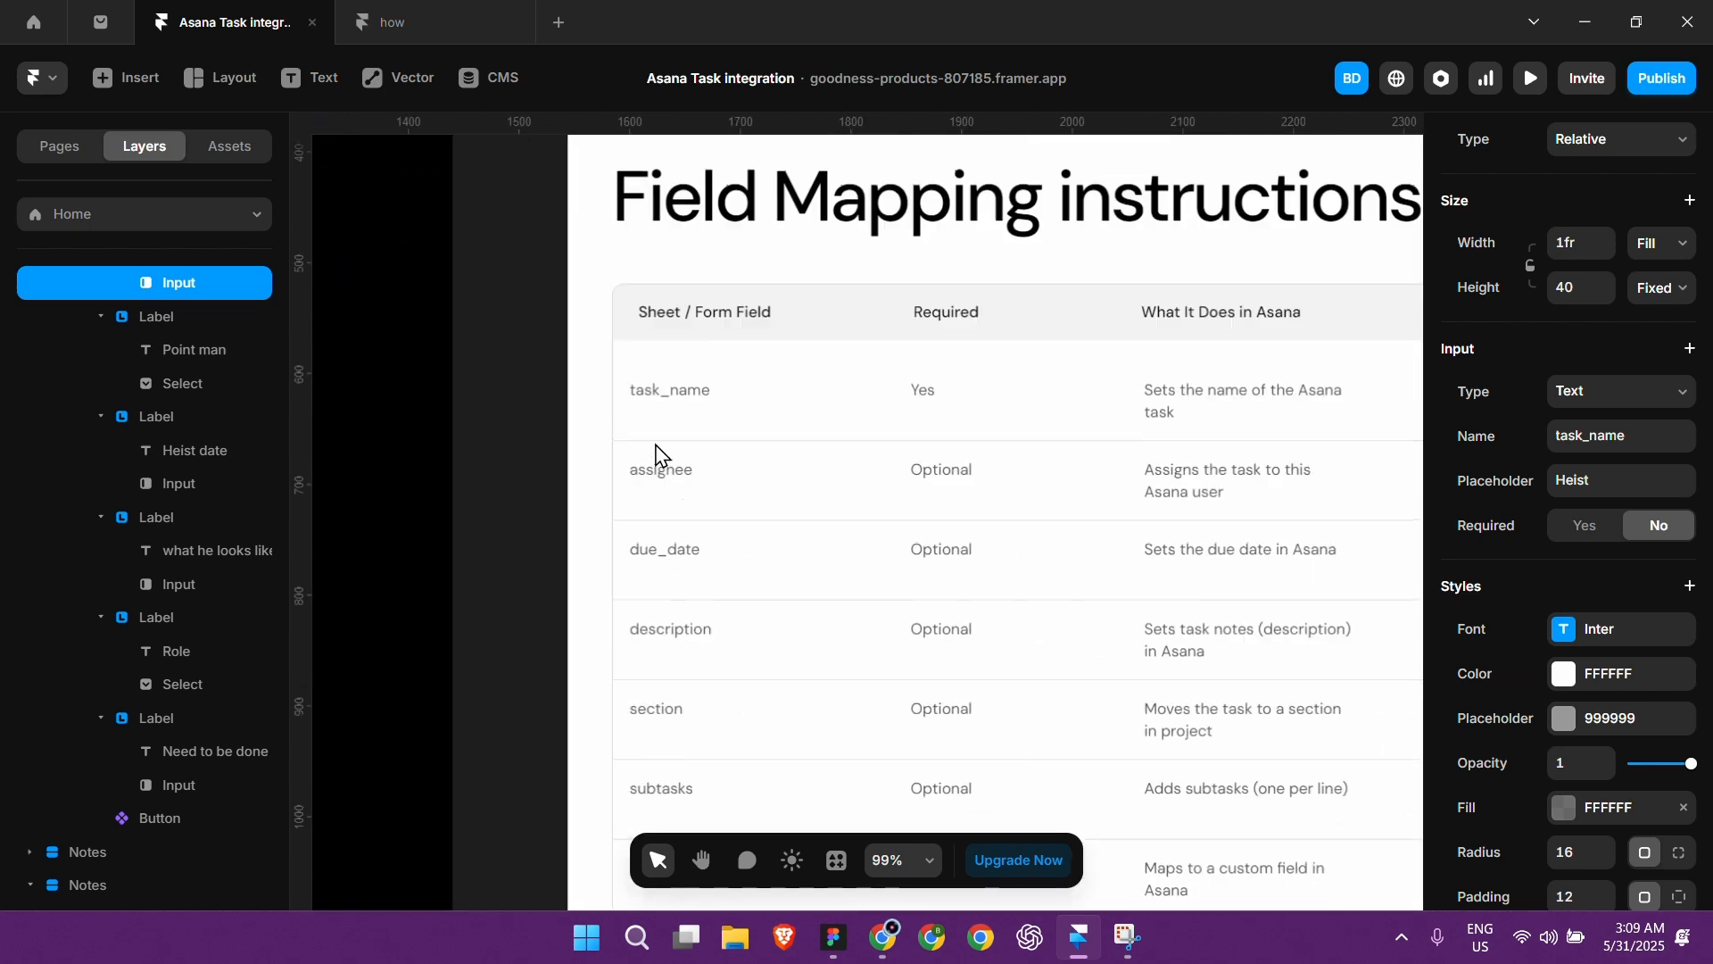
click(663, 489)
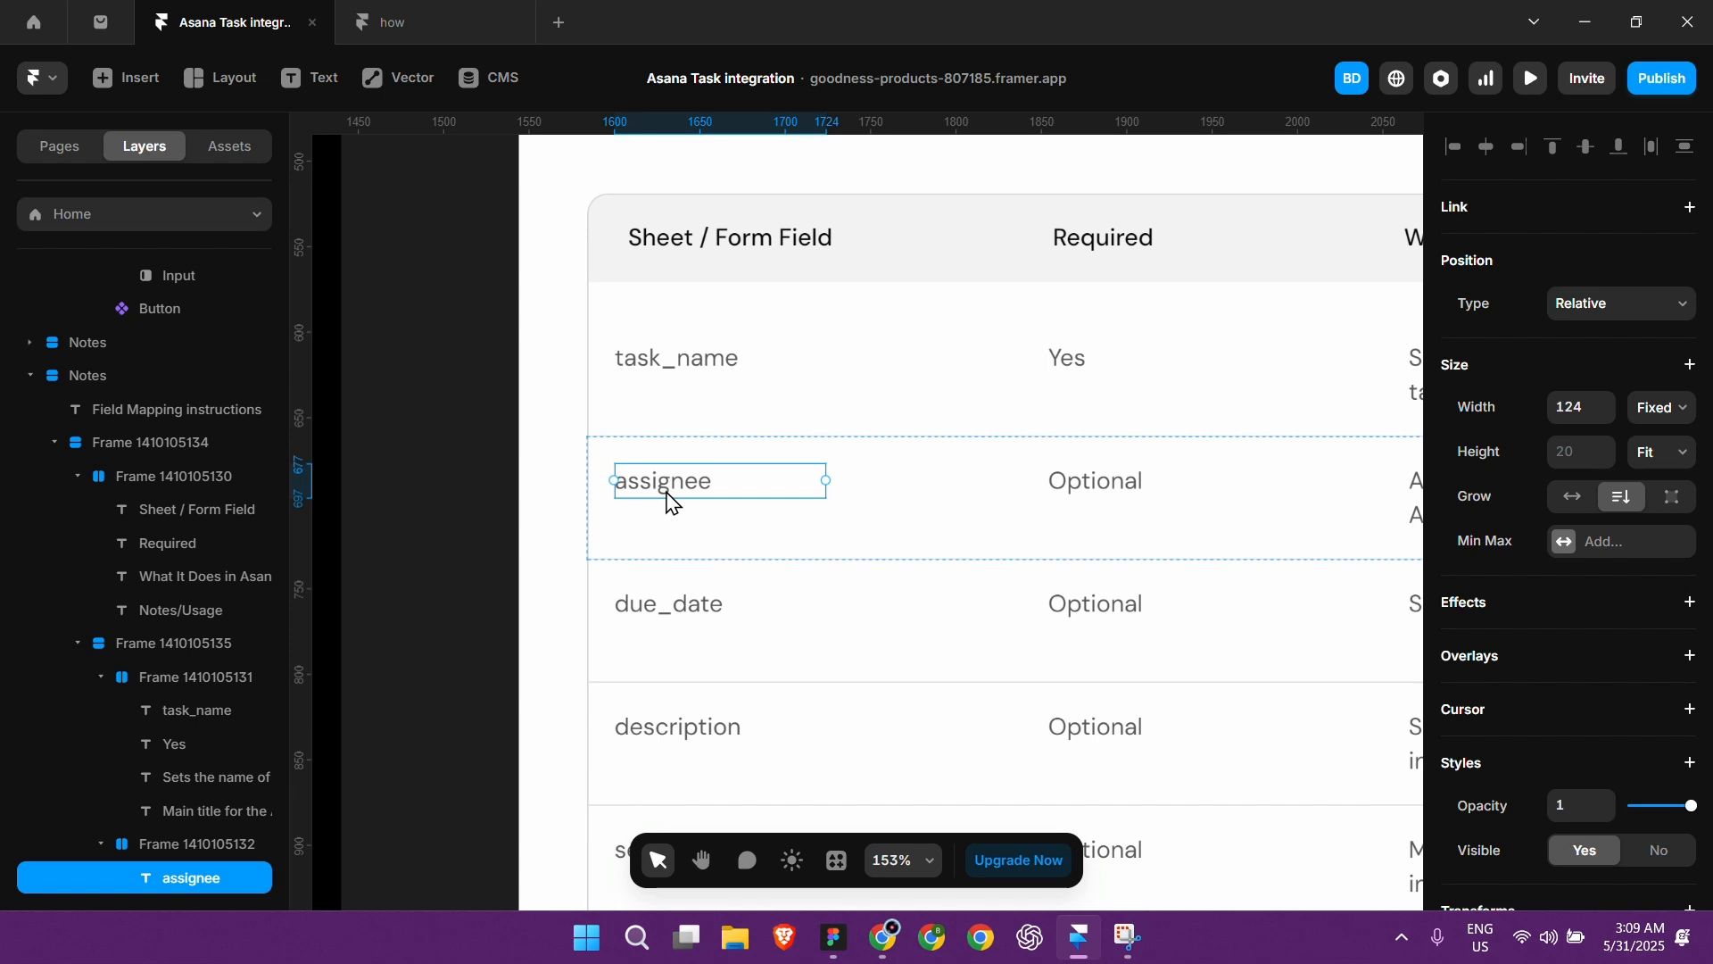
Step: Select the Point man dropdown in the Heist form and open the settings of its Mr black option
scroll(665, 491, down, 5)
scroll(660, 489, left, 15)
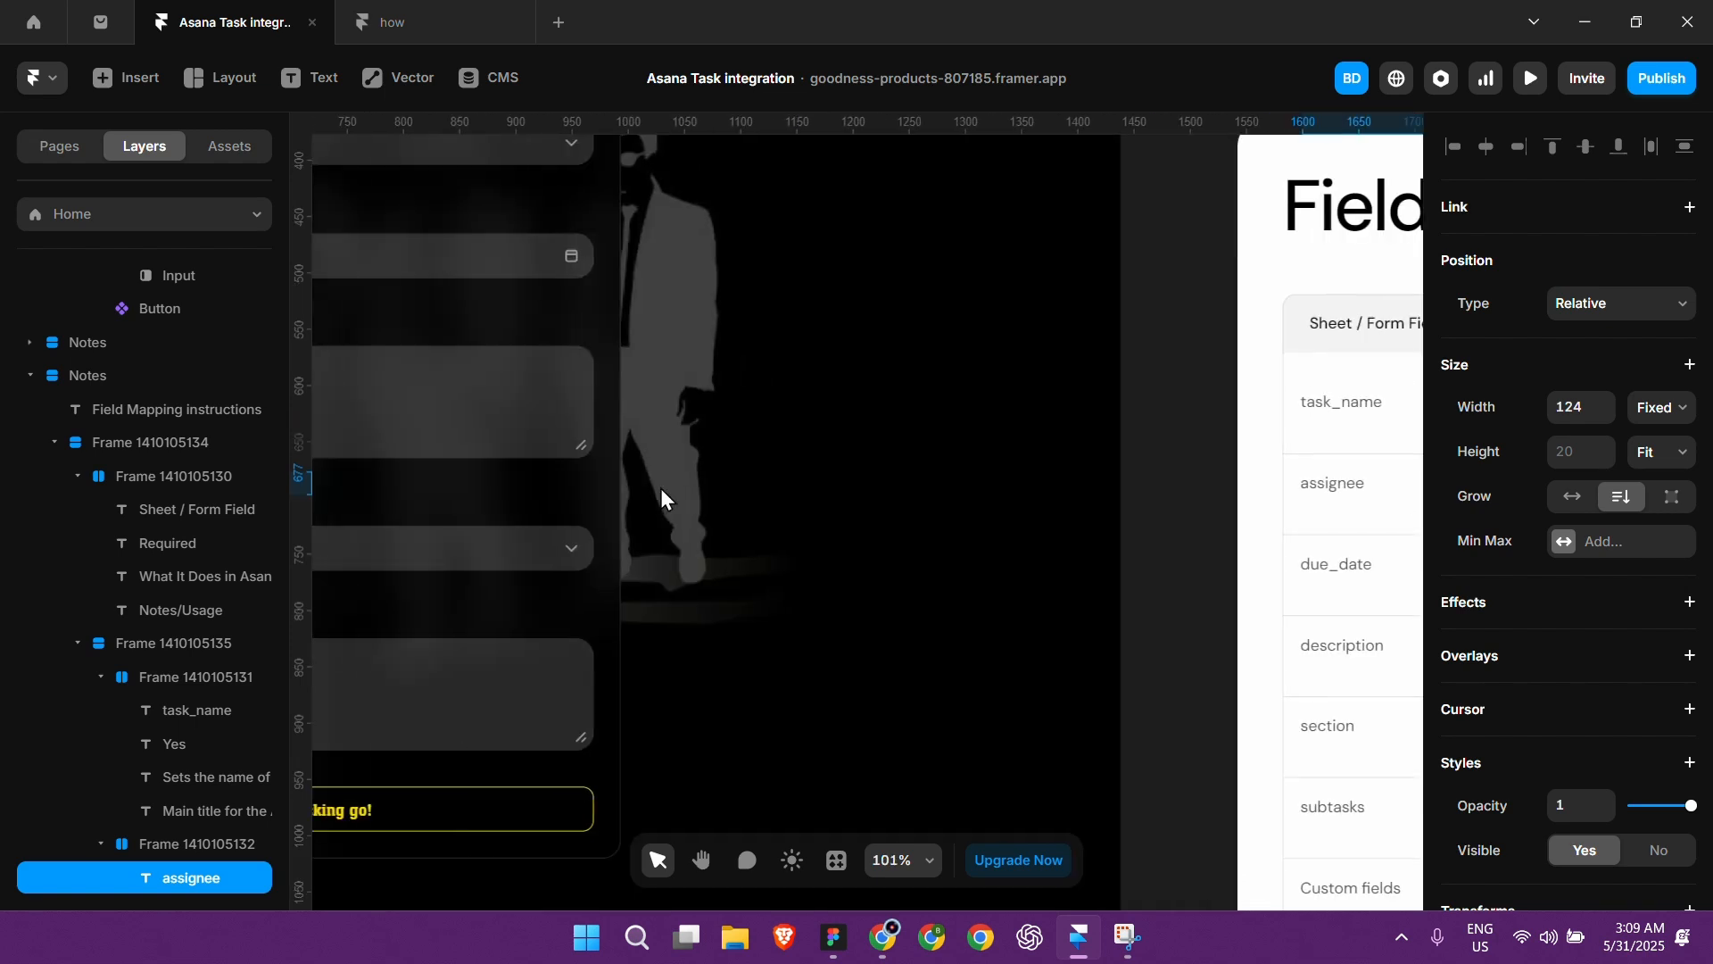
scroll(544, 383, up, 5)
click(541, 401)
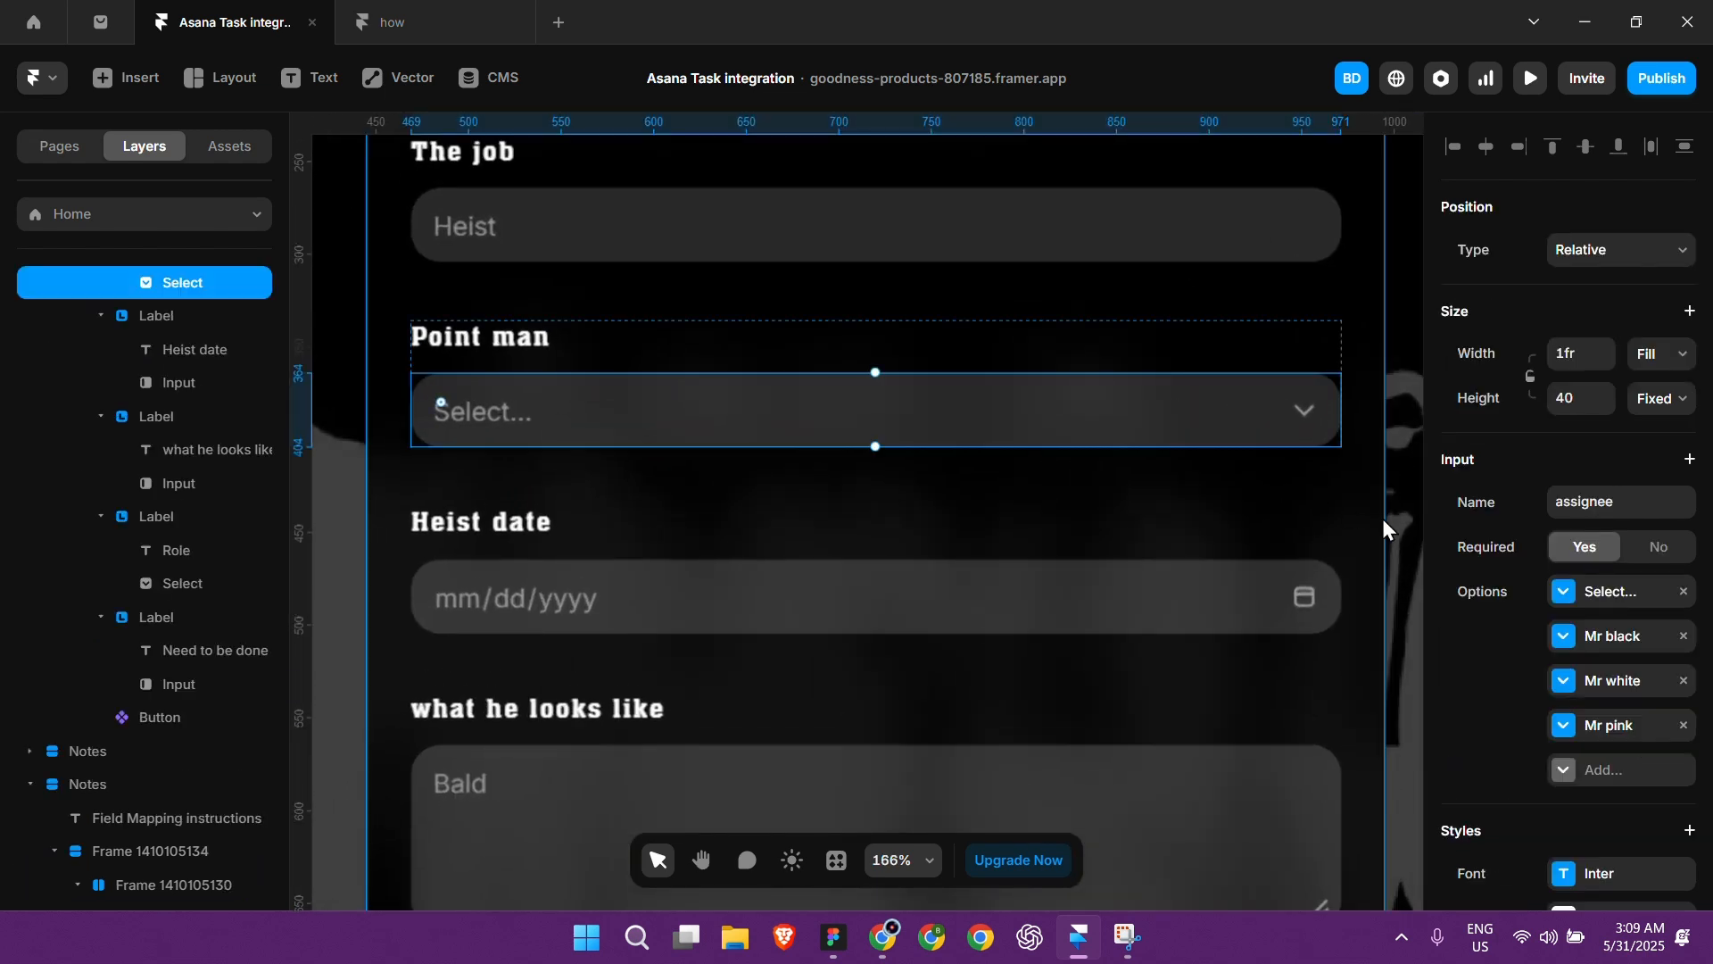
click(1585, 647)
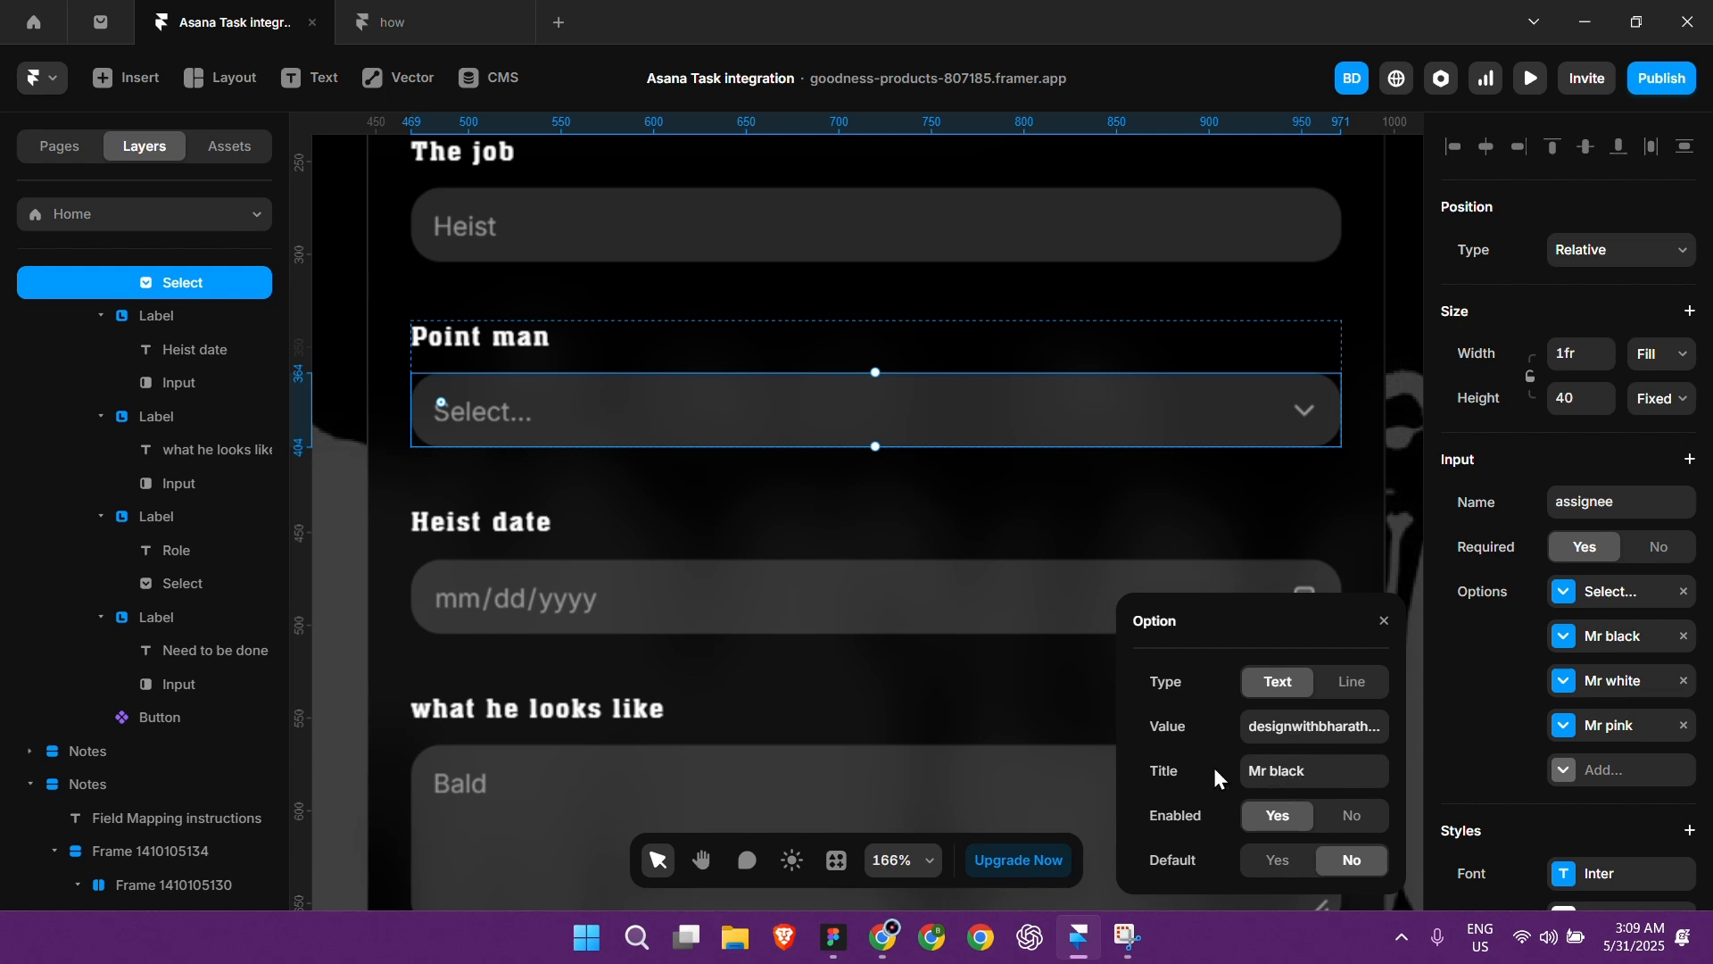
Step: Switch to Asana and view the member list in the sharing settings of The heist plan project
click(884, 937)
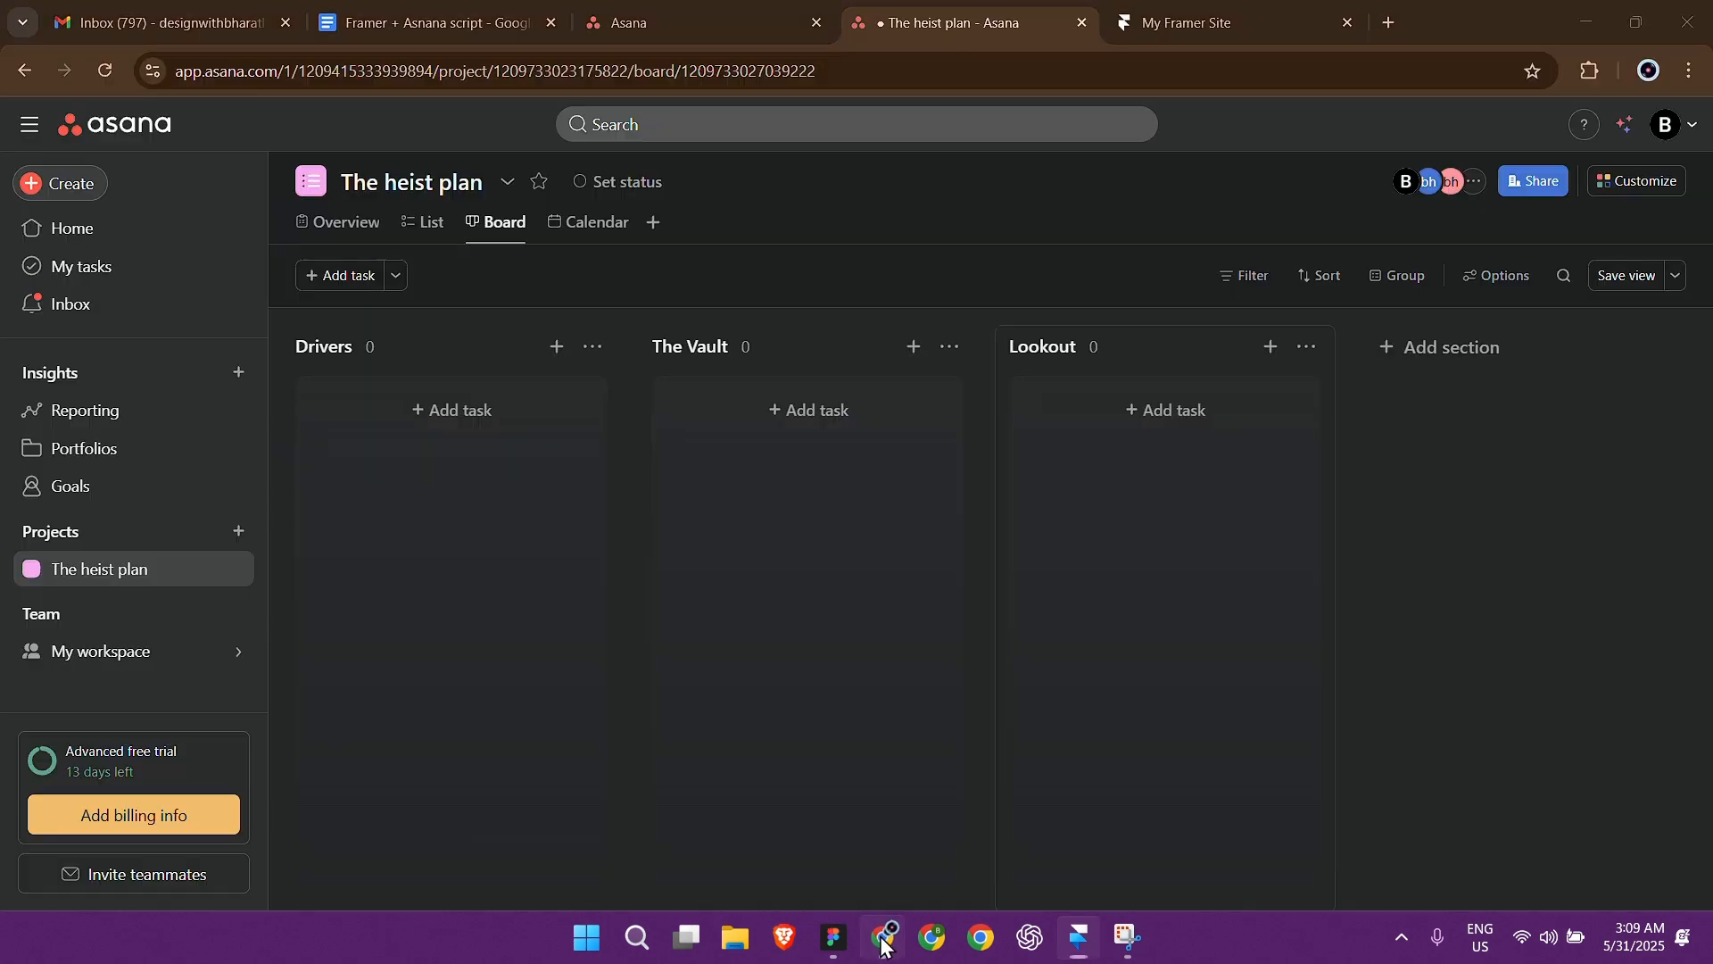
click(1468, 187)
scroll(752, 732, down, 1)
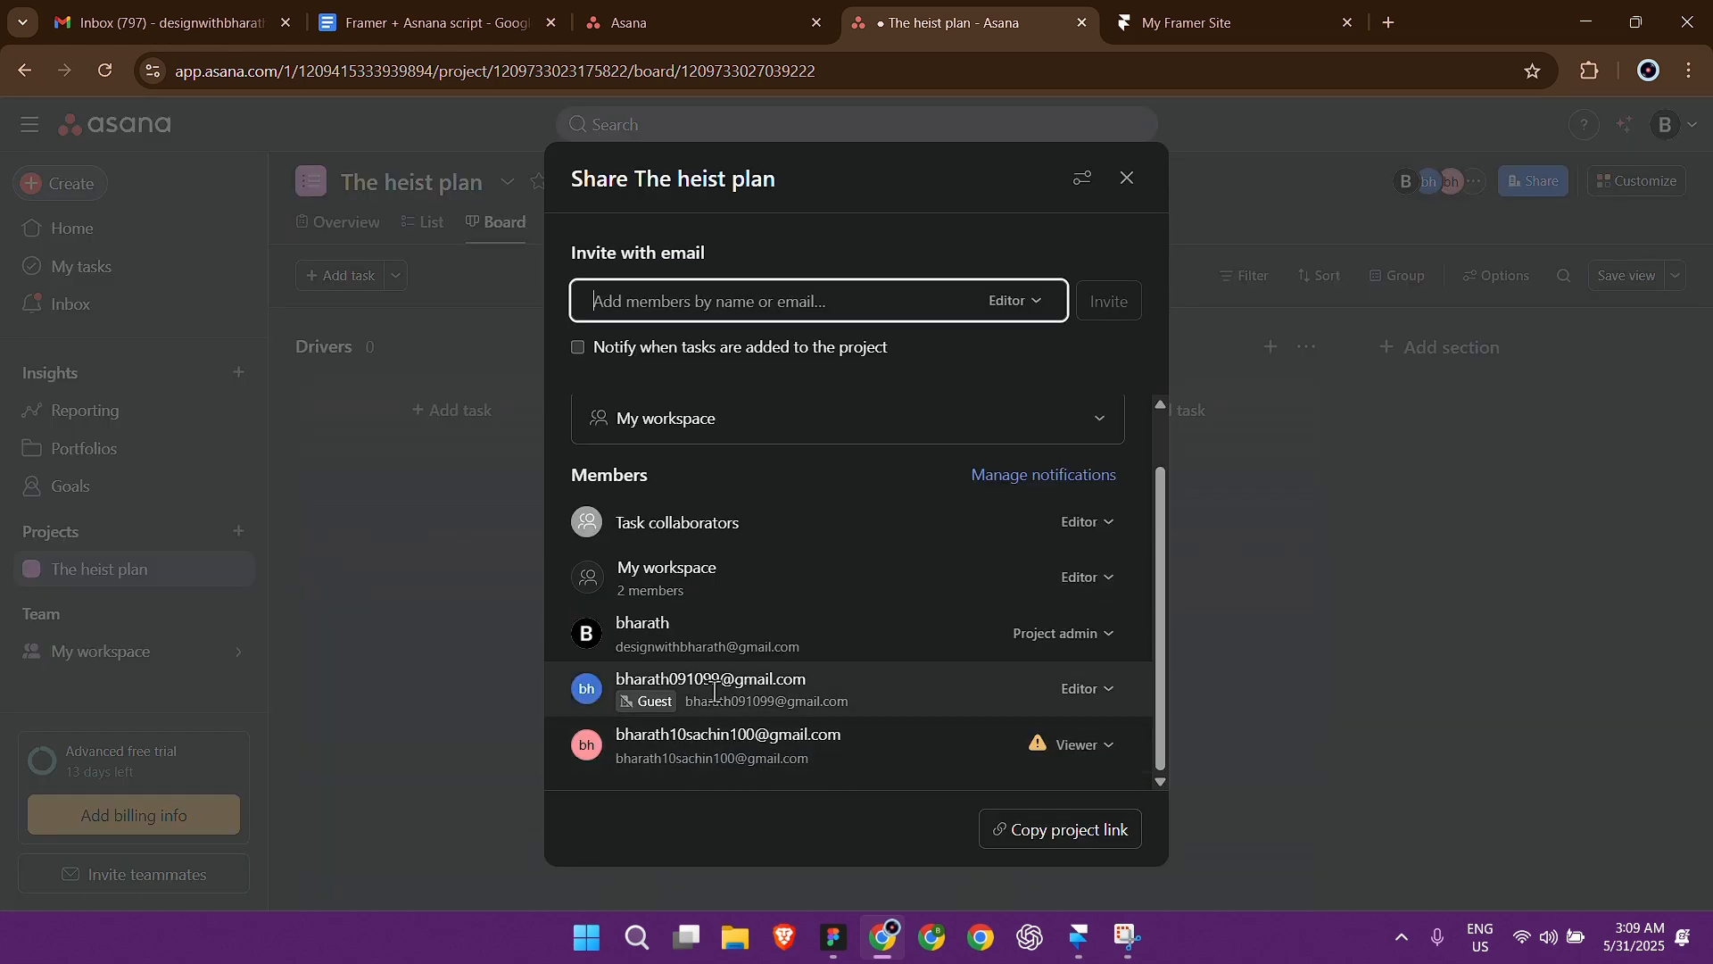
key(alt+Tab)
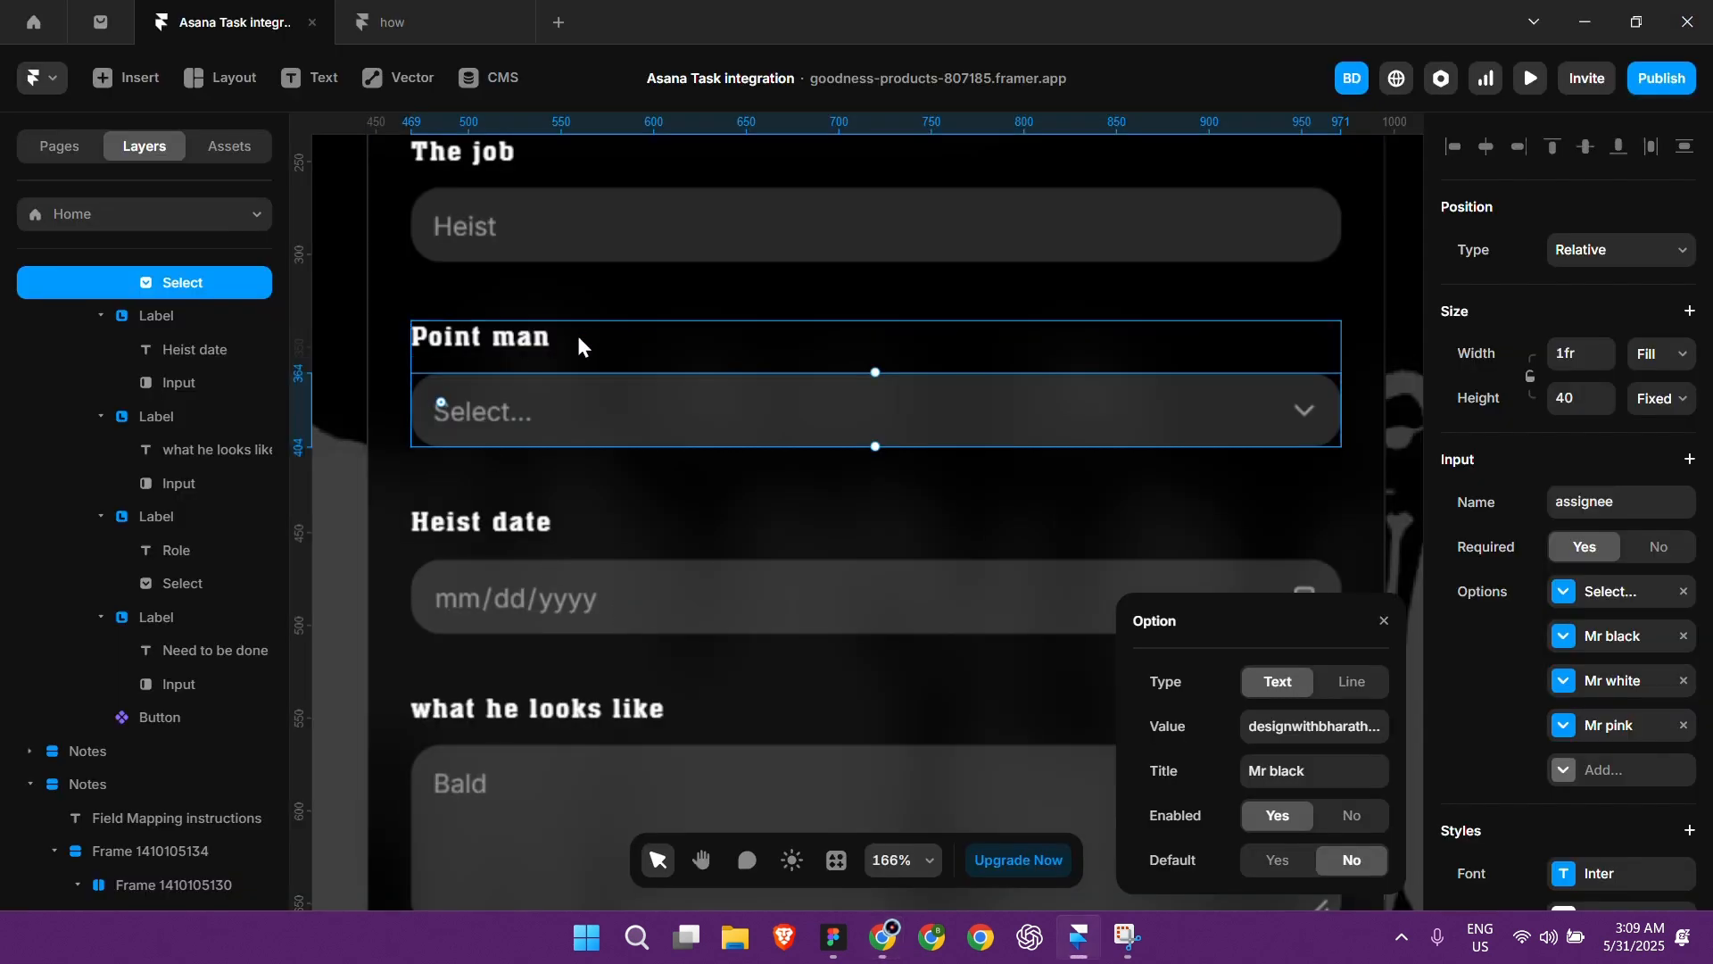
key(alt+Tab)
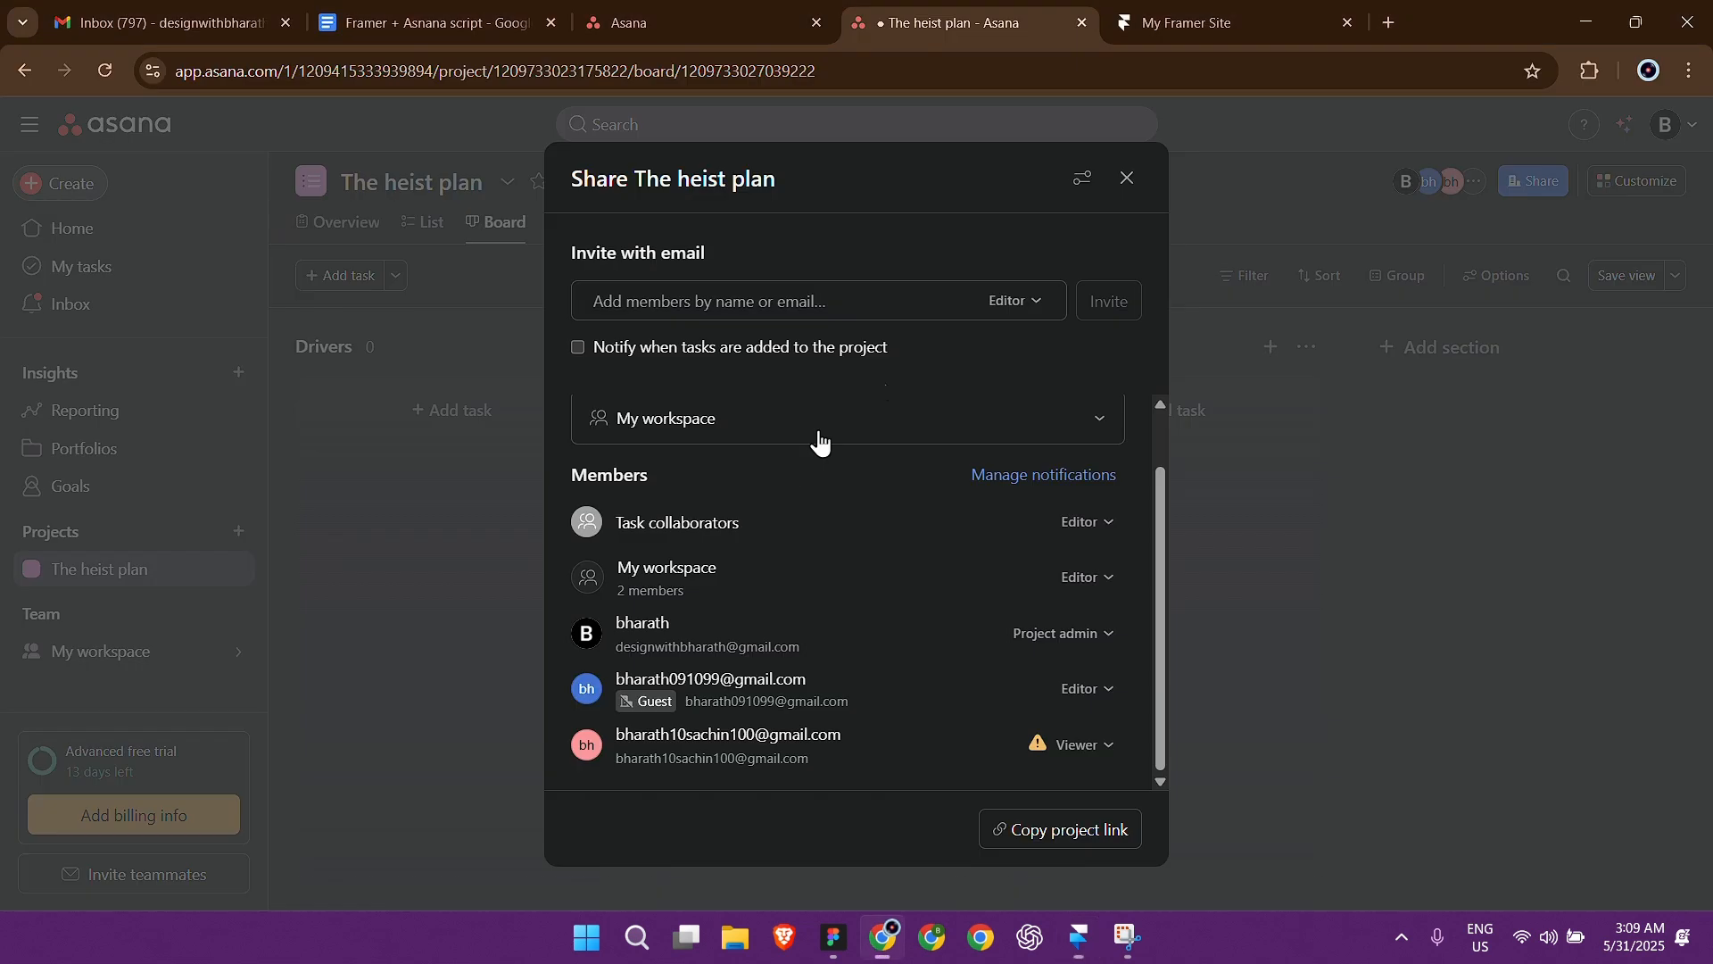
Step: Add a blank task to the Drivers section of The heist plan board and look at its due date field
click(323, 446)
click(515, 418)
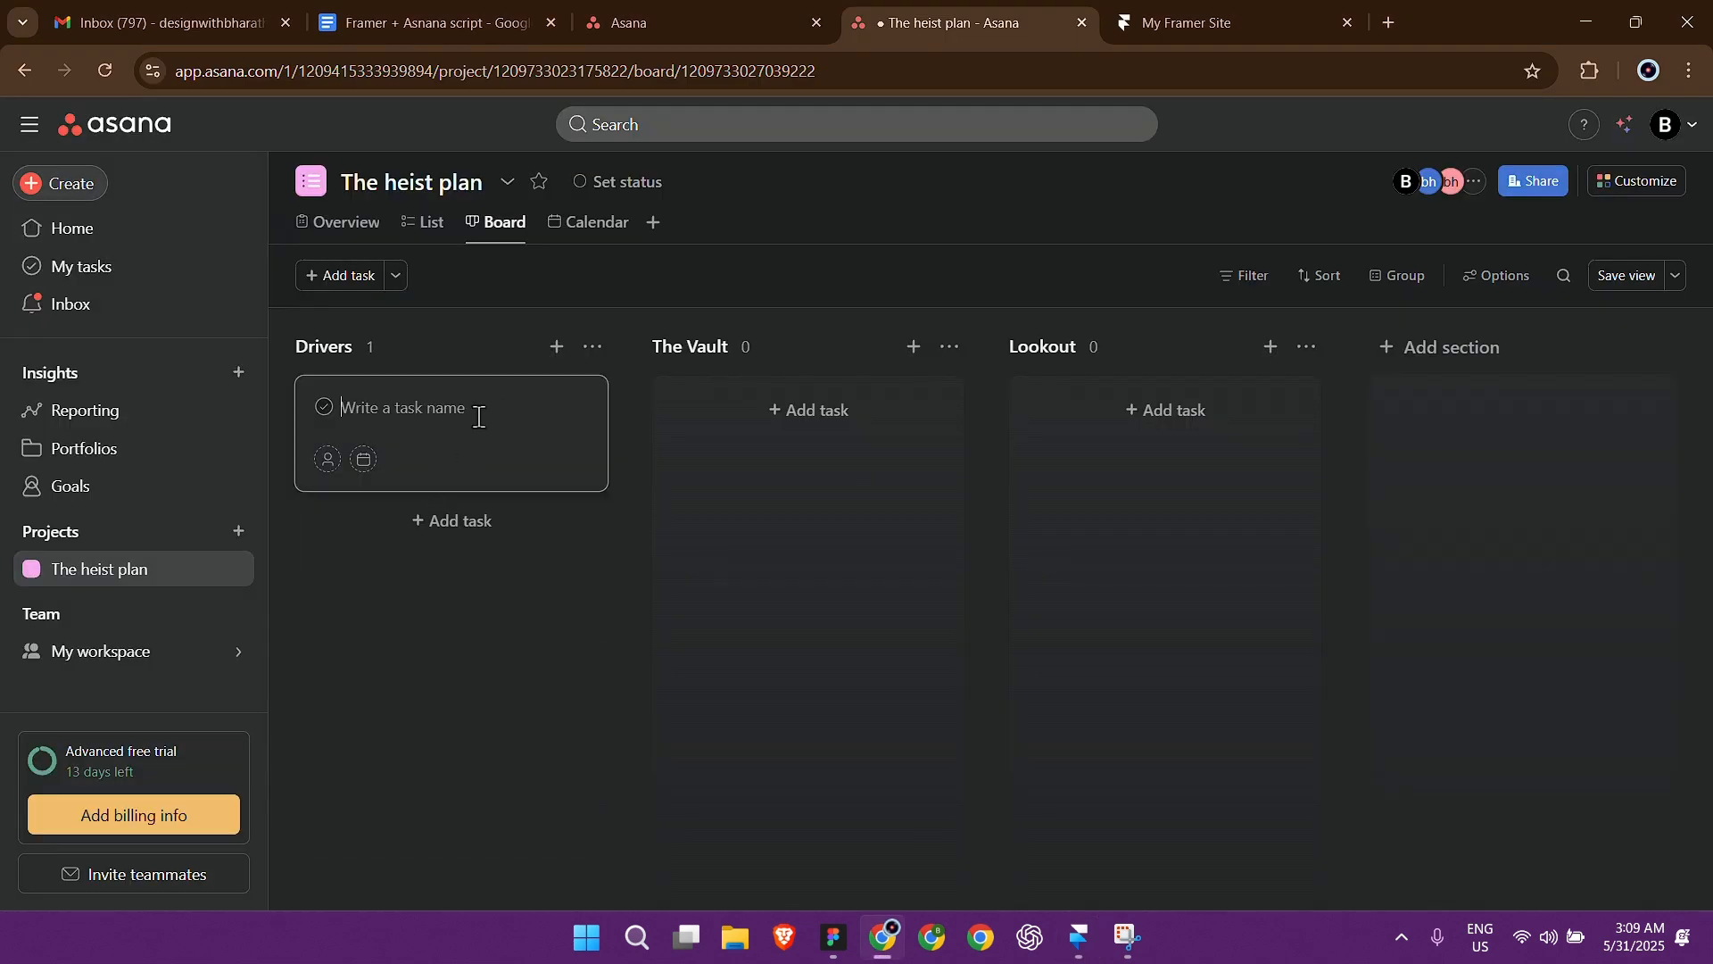
click(517, 440)
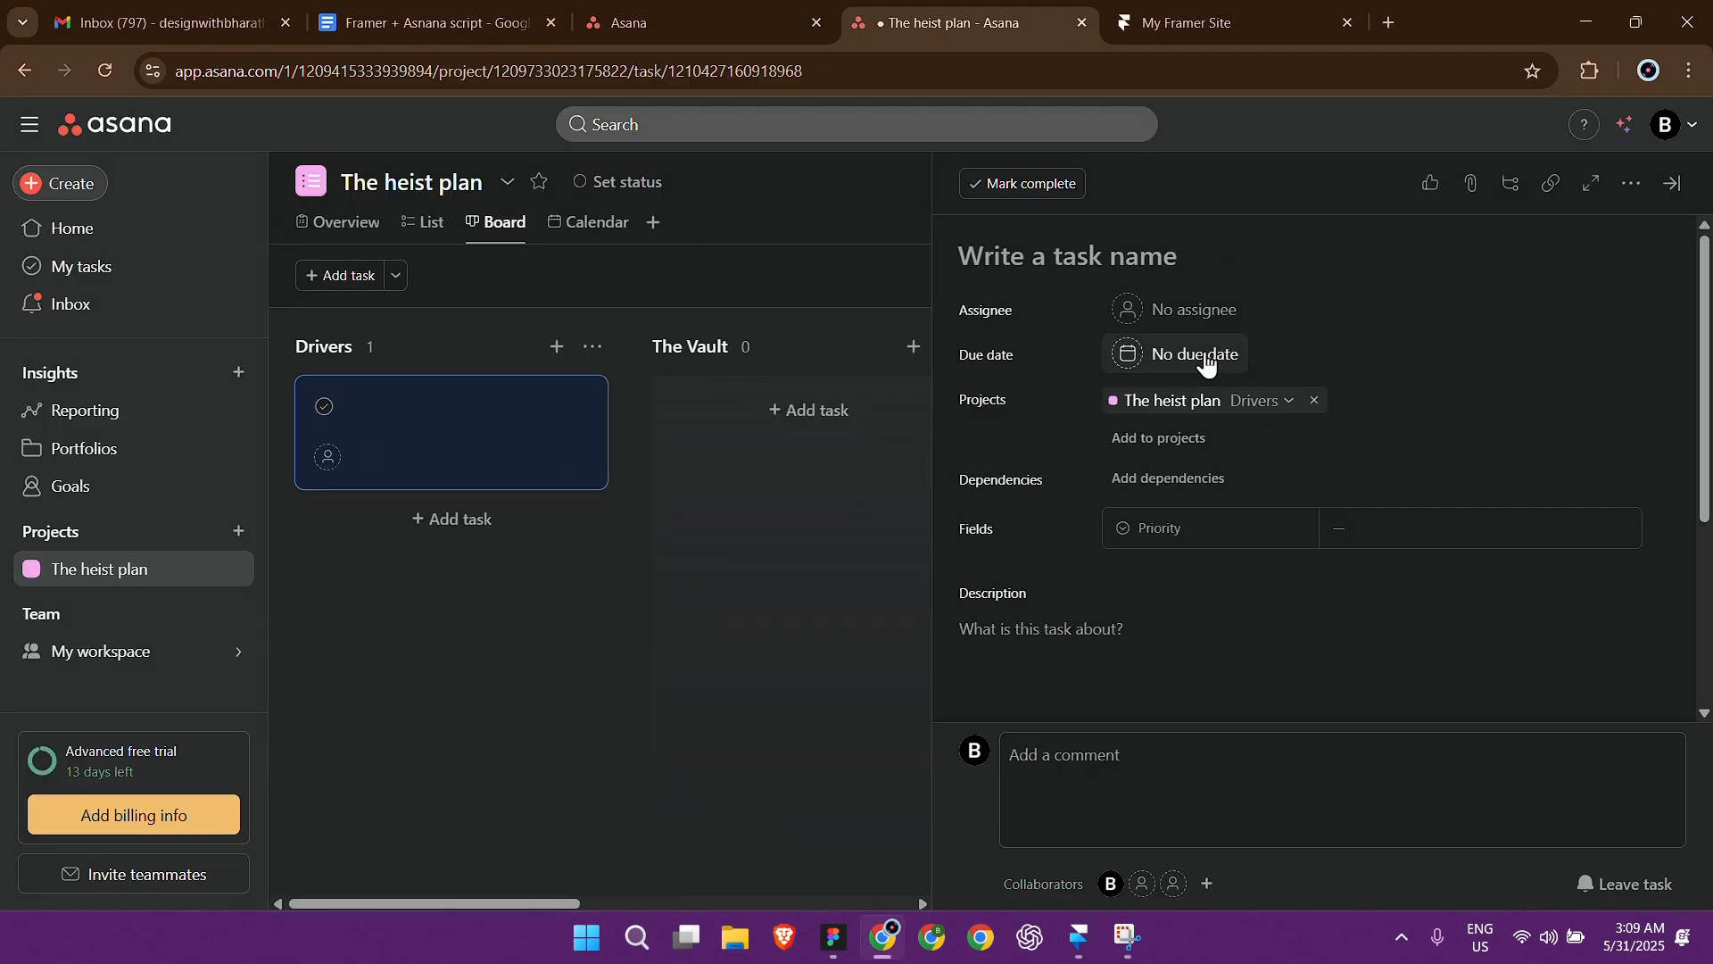
click(1204, 361)
click(1044, 439)
Step: Switch back to Framer and select the Heist date input to inspect its type and name settings
key(alt+Tab)
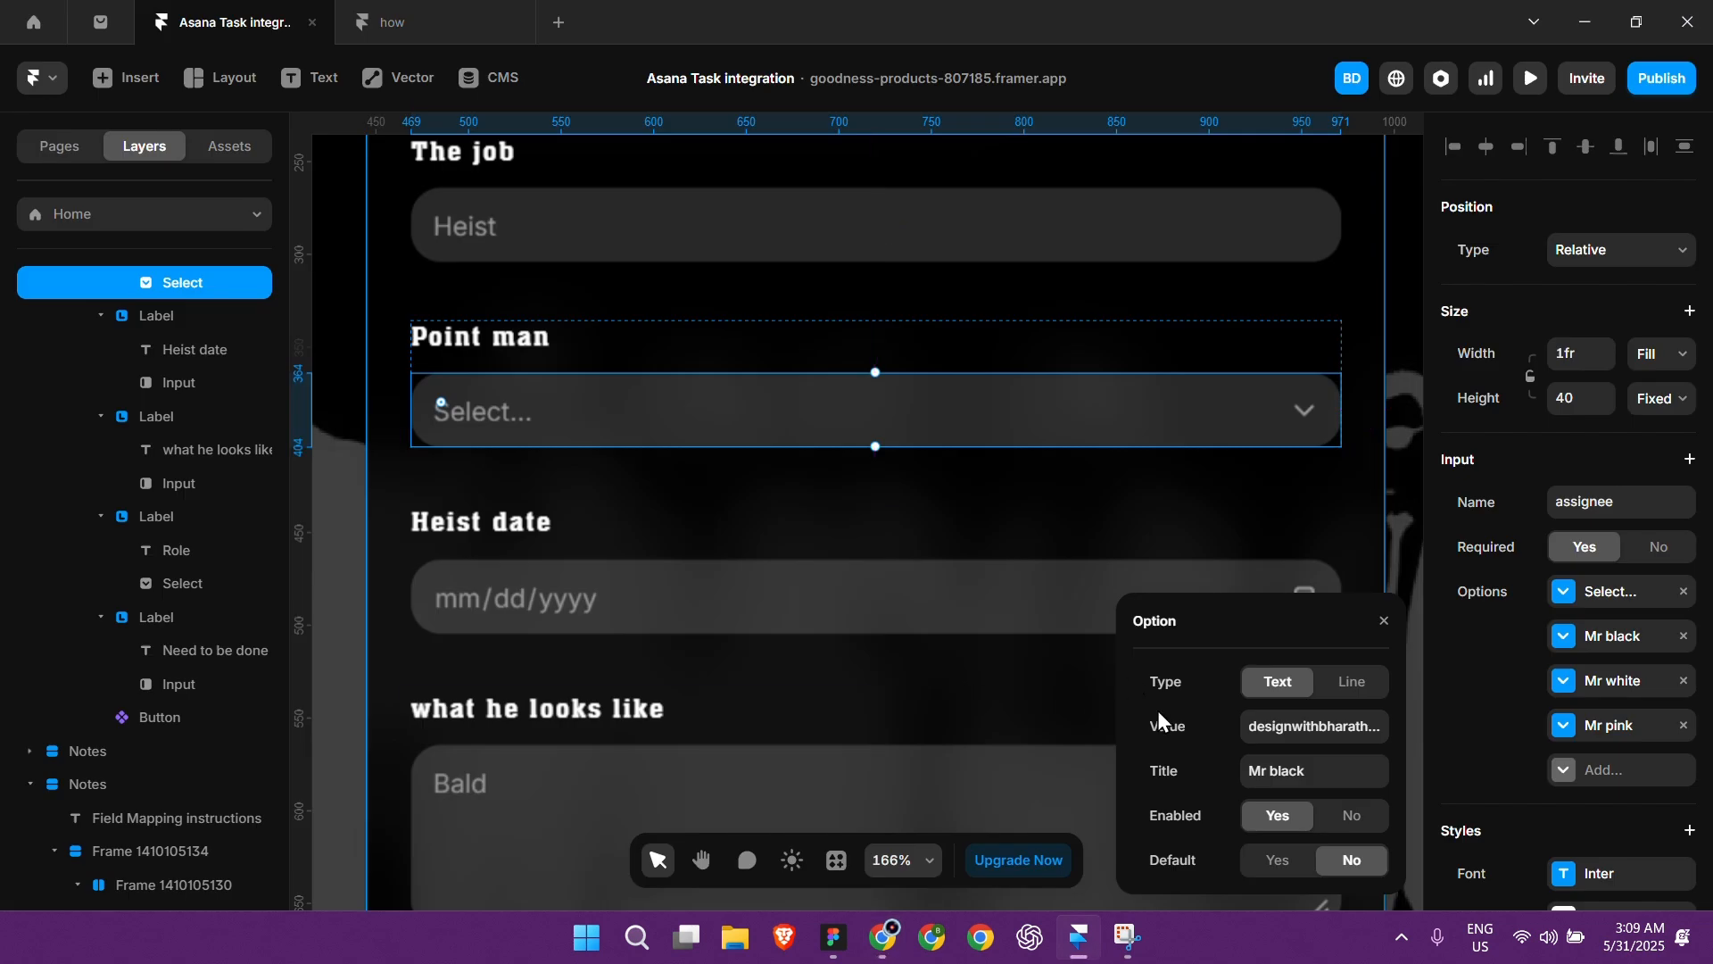
click(673, 479)
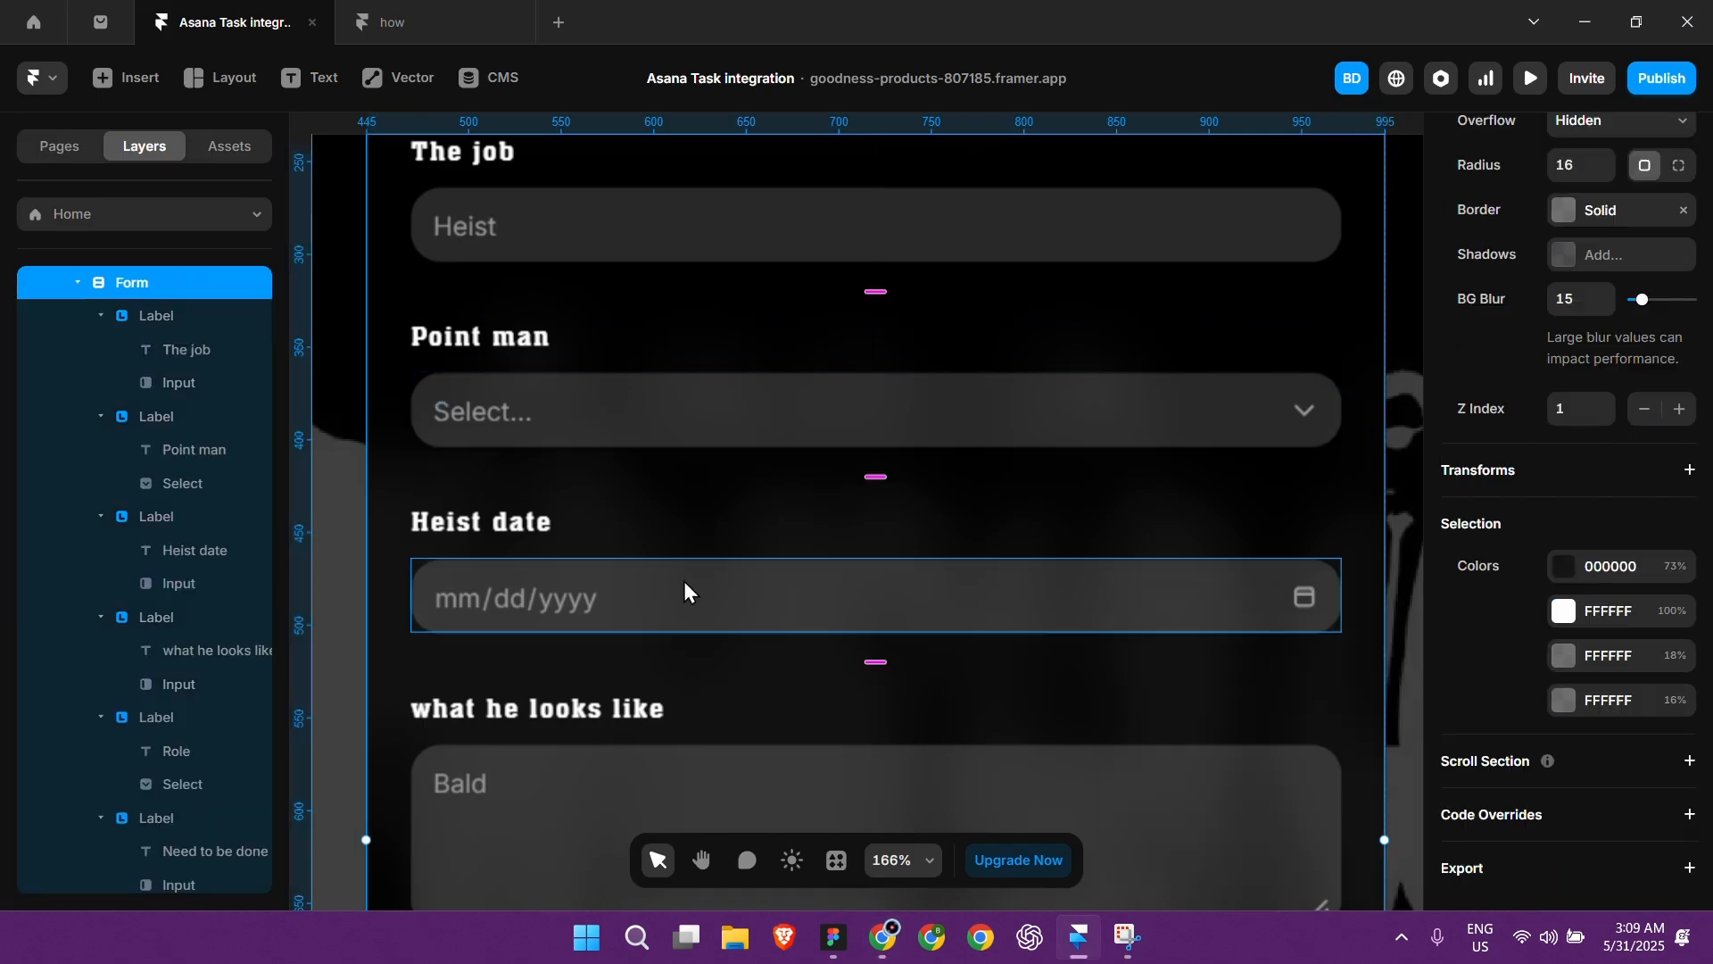
click(683, 579)
scroll(676, 593, down, 1)
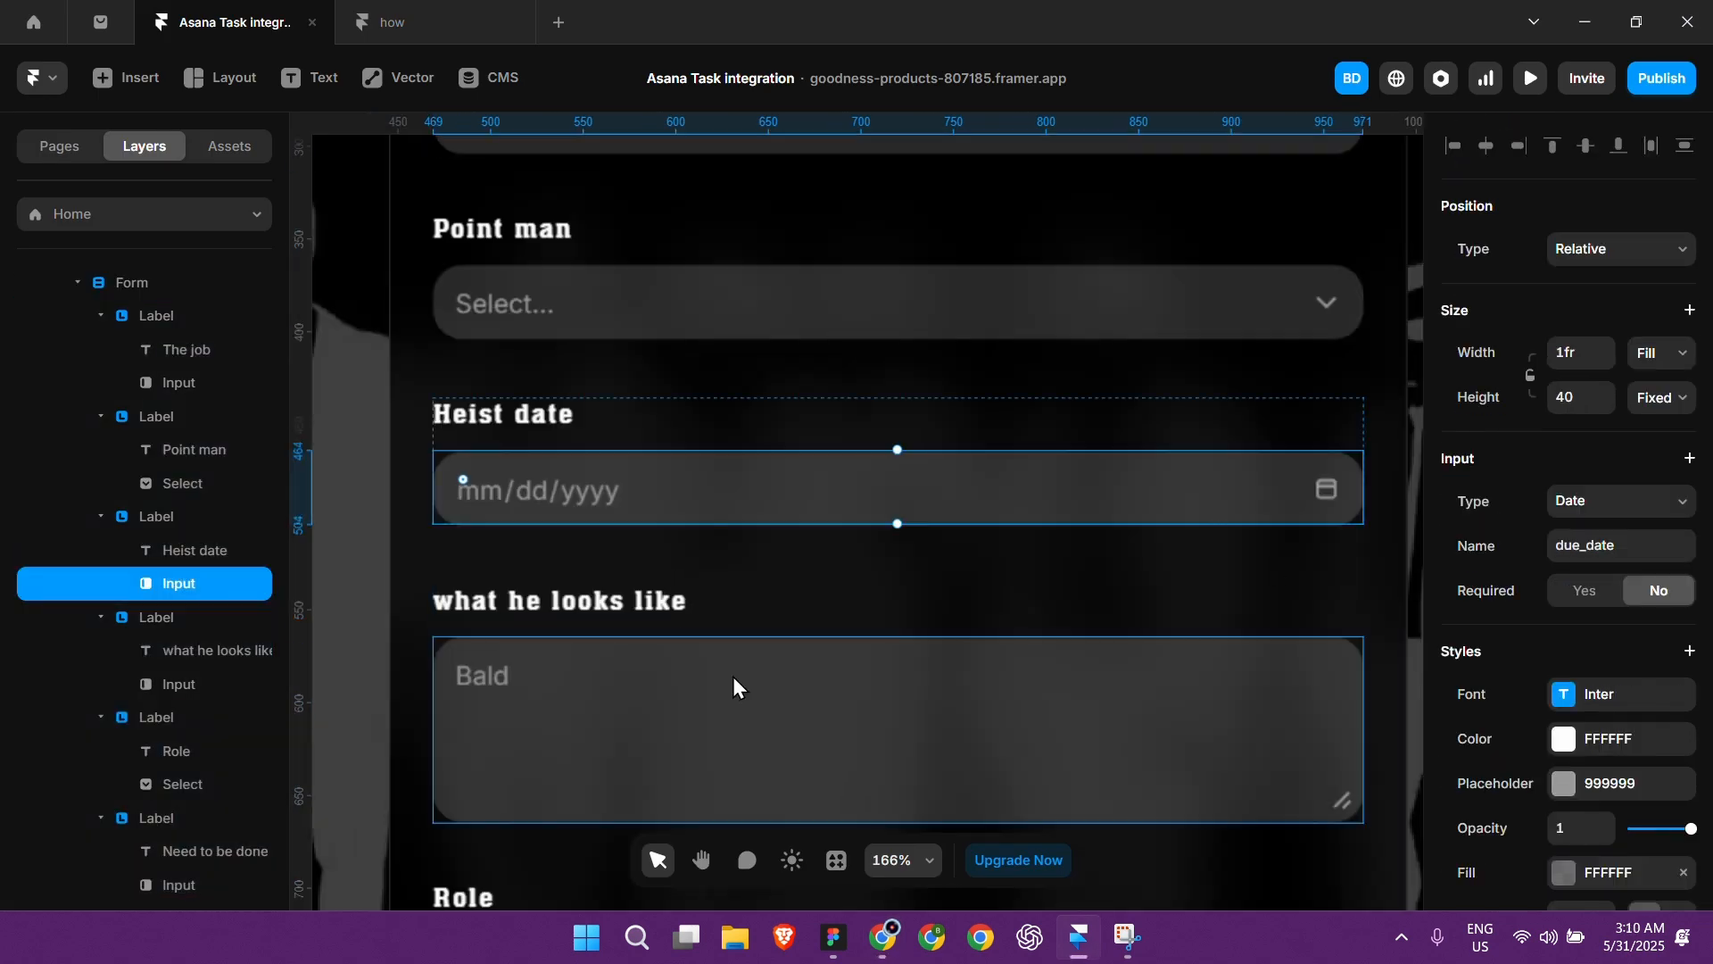
Step: Select the text area under what he looks like and inspect its Name setting
scroll(705, 625, down, 2)
click(676, 485)
scroll(677, 586, down, 2)
click(1578, 592)
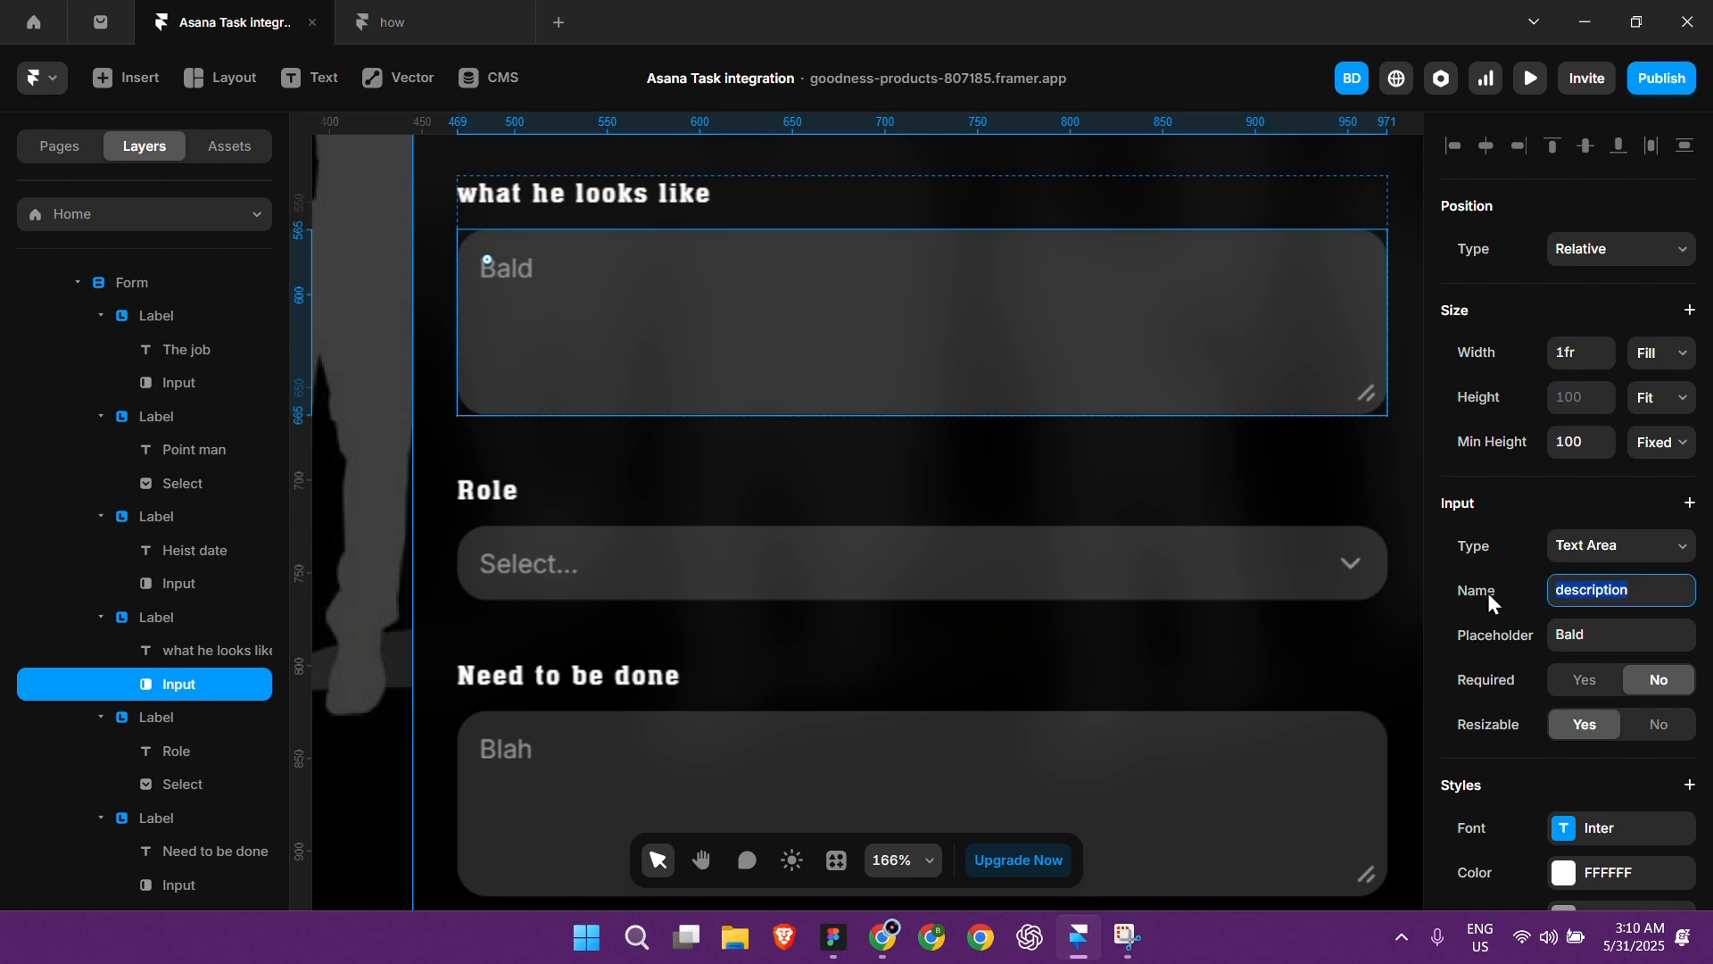
Step: Examine the description and section rows of the field mapping table, including what each field does in Asana
scroll(726, 437, down, 1)
scroll(746, 548, right, 3)
scroll(746, 548, down, 1)
scroll(738, 535, right, 3)
scroll(803, 509, right, 3)
scroll(767, 402, up, 2)
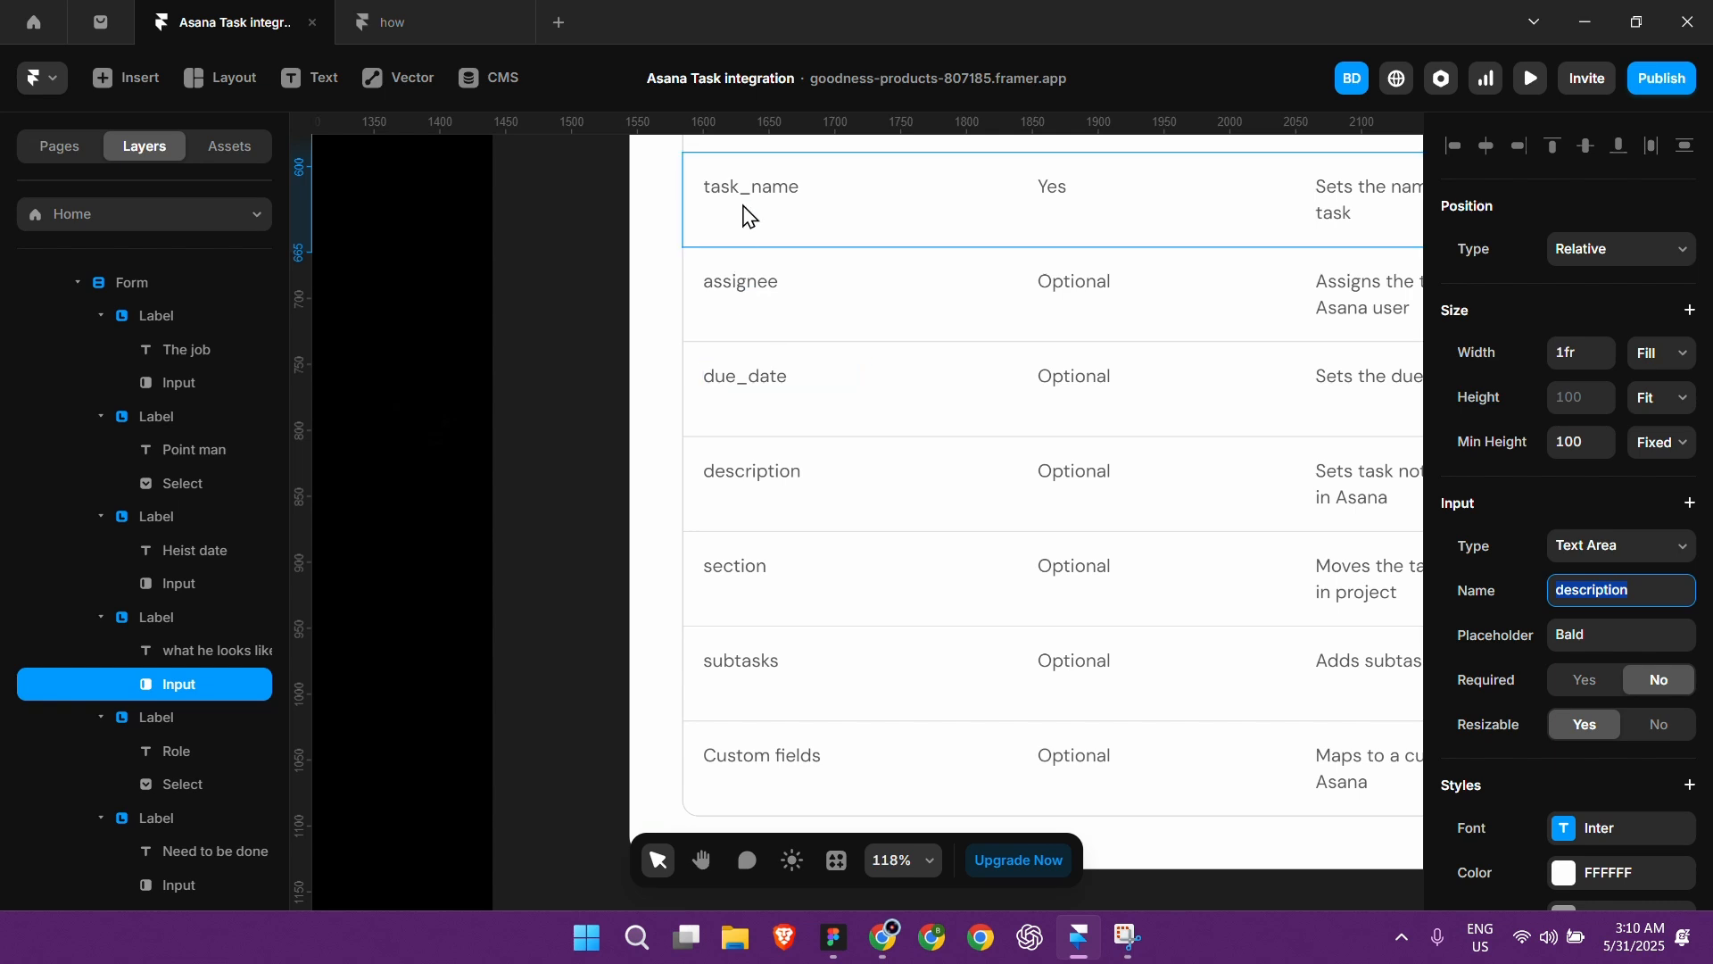
scroll(731, 482, right, 5)
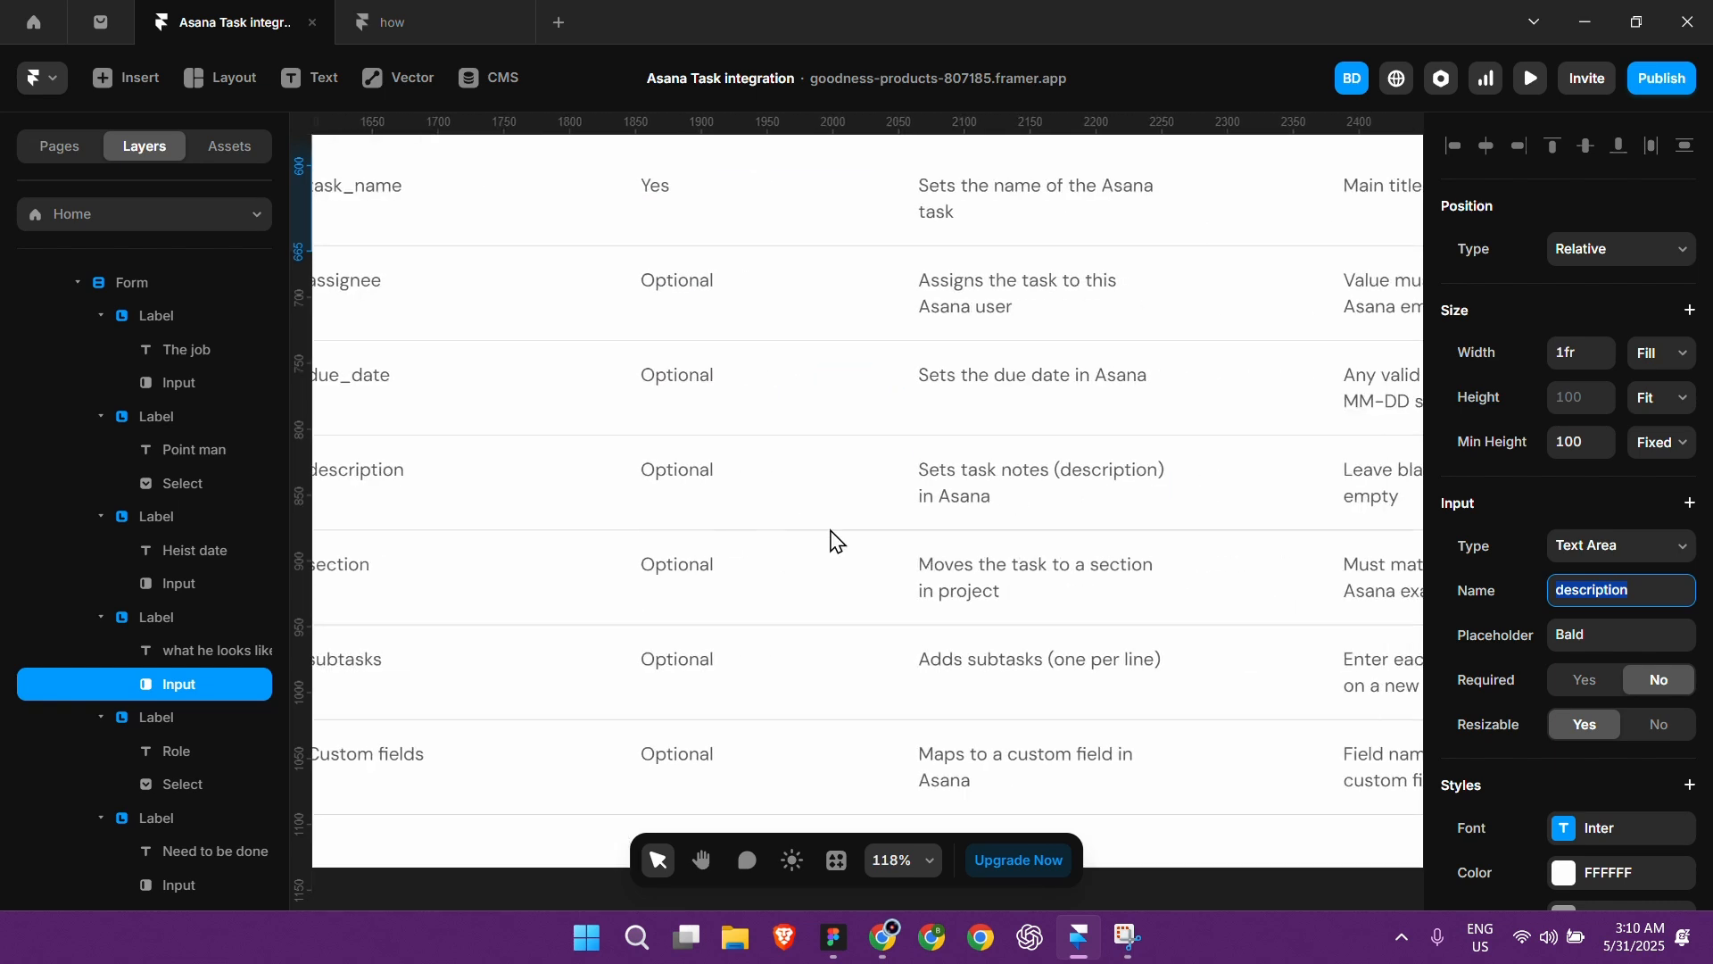
scroll(975, 504, left, 5)
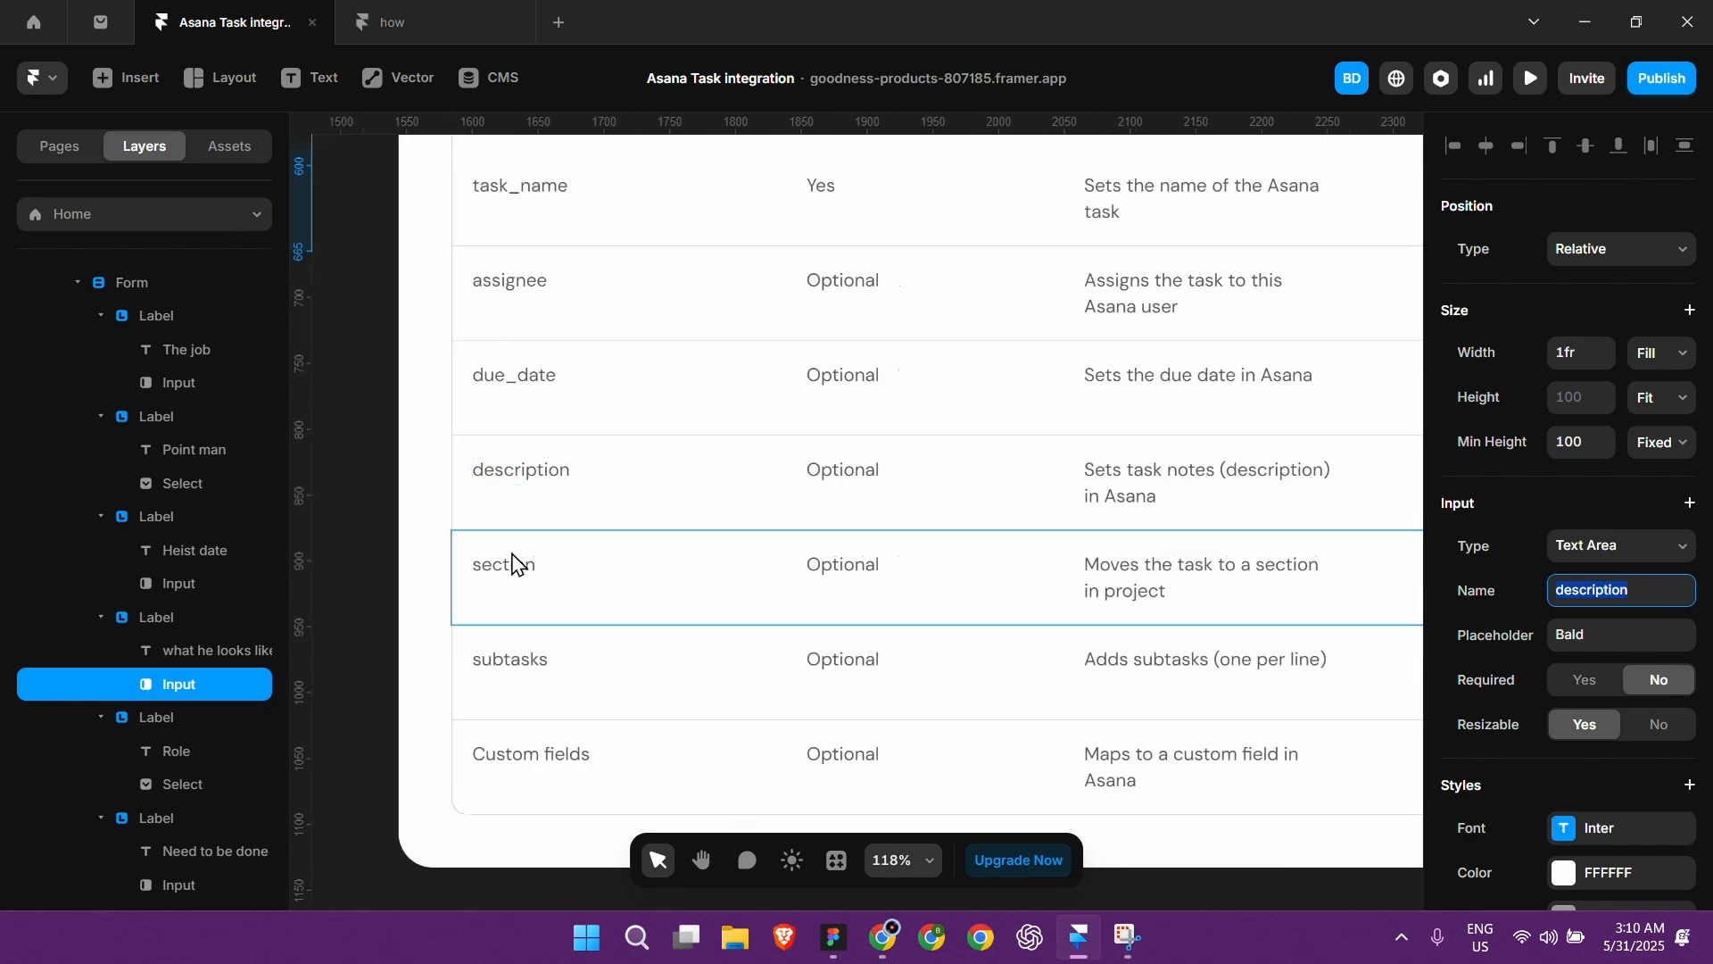
scroll(508, 562, left, 8)
scroll(512, 547, left, 10)
scroll(512, 532, up, 4)
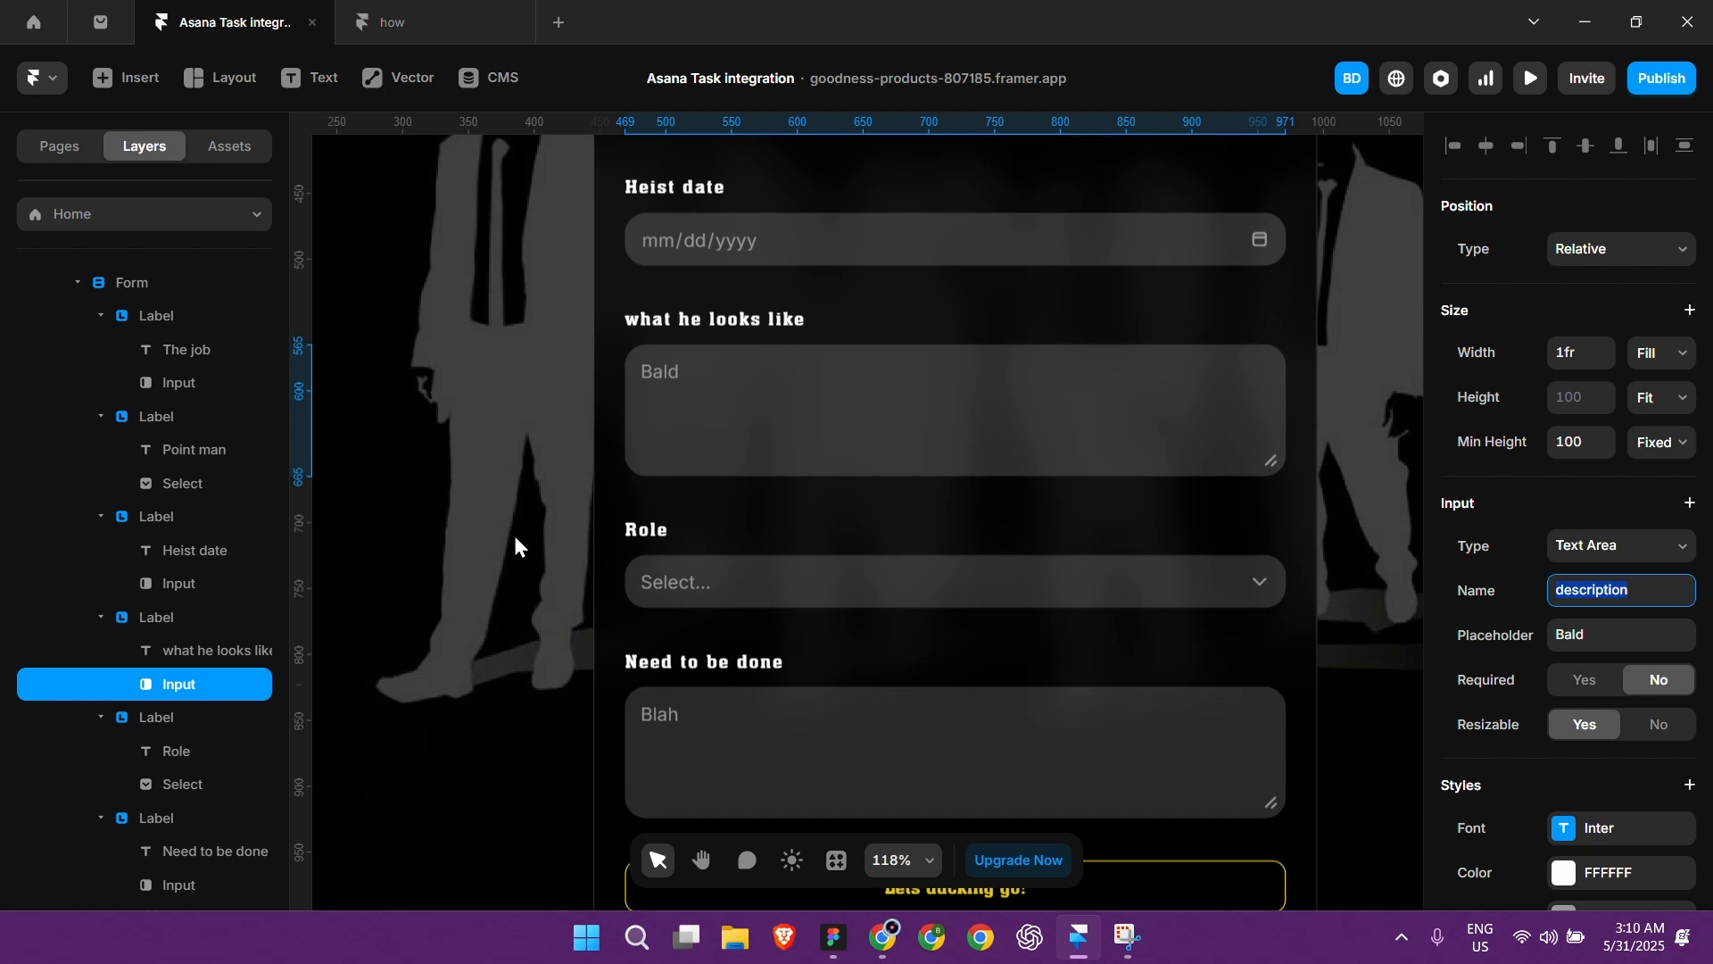
Step: Select the Role dropdown in the form and inspect its Name setting and its Drivers, The Vault and Lookout options
click(760, 403)
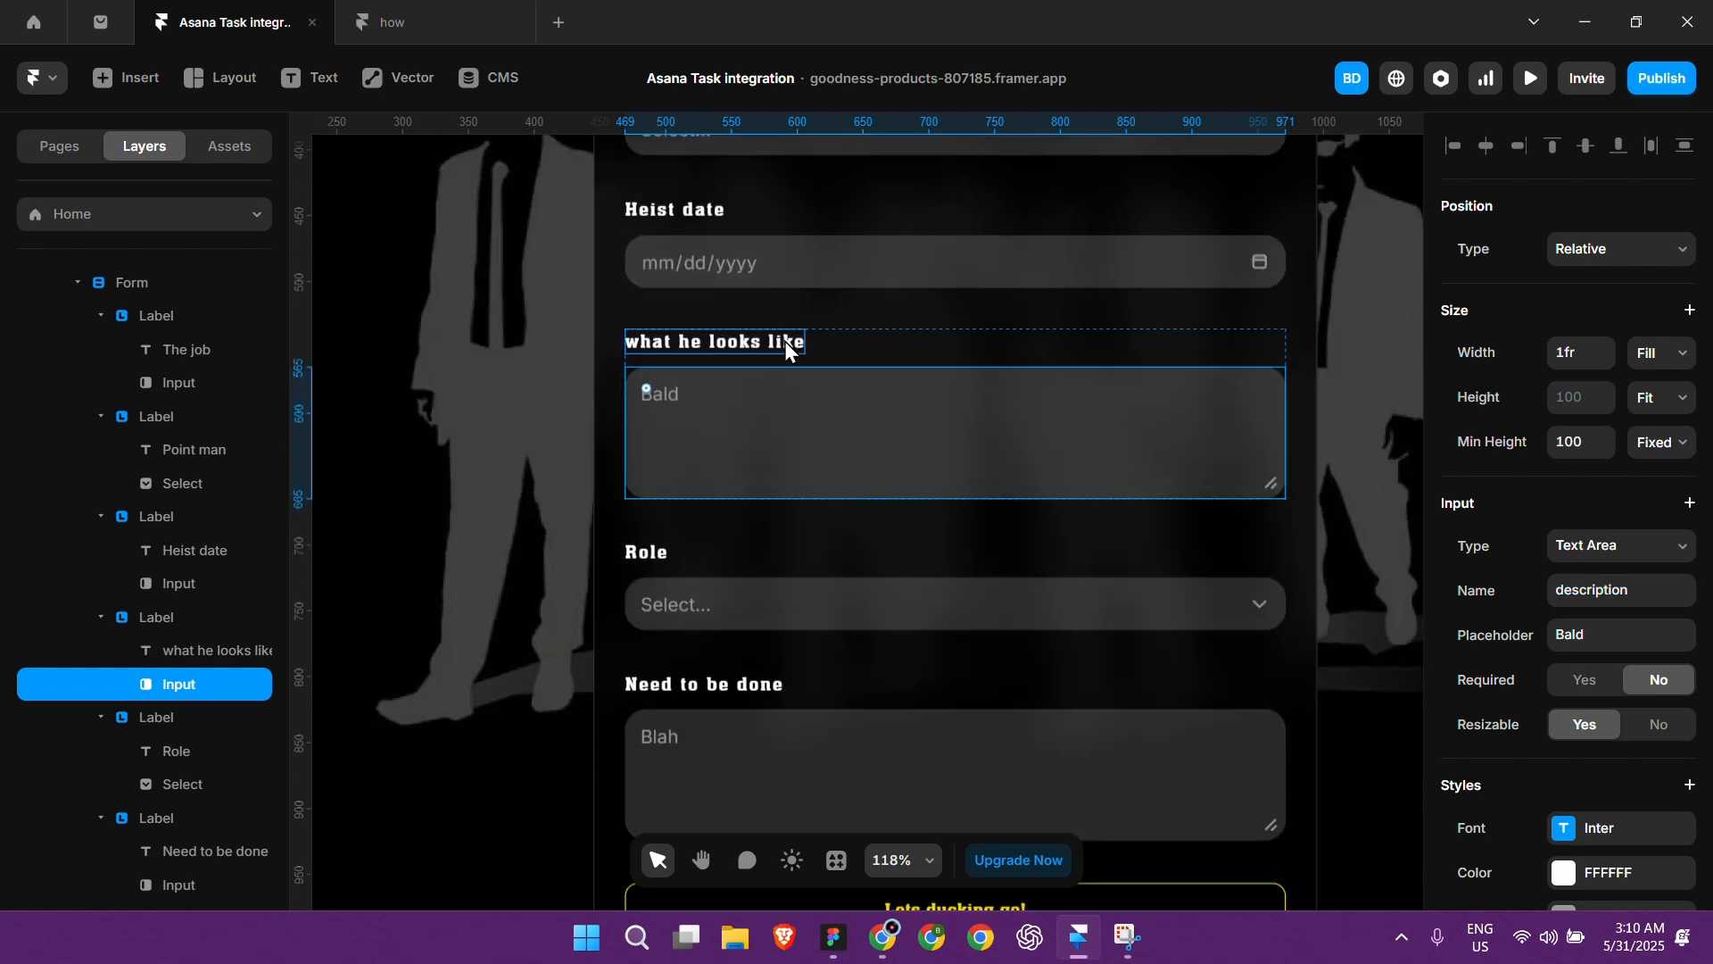
scroll(744, 431, down, 2)
click(745, 434)
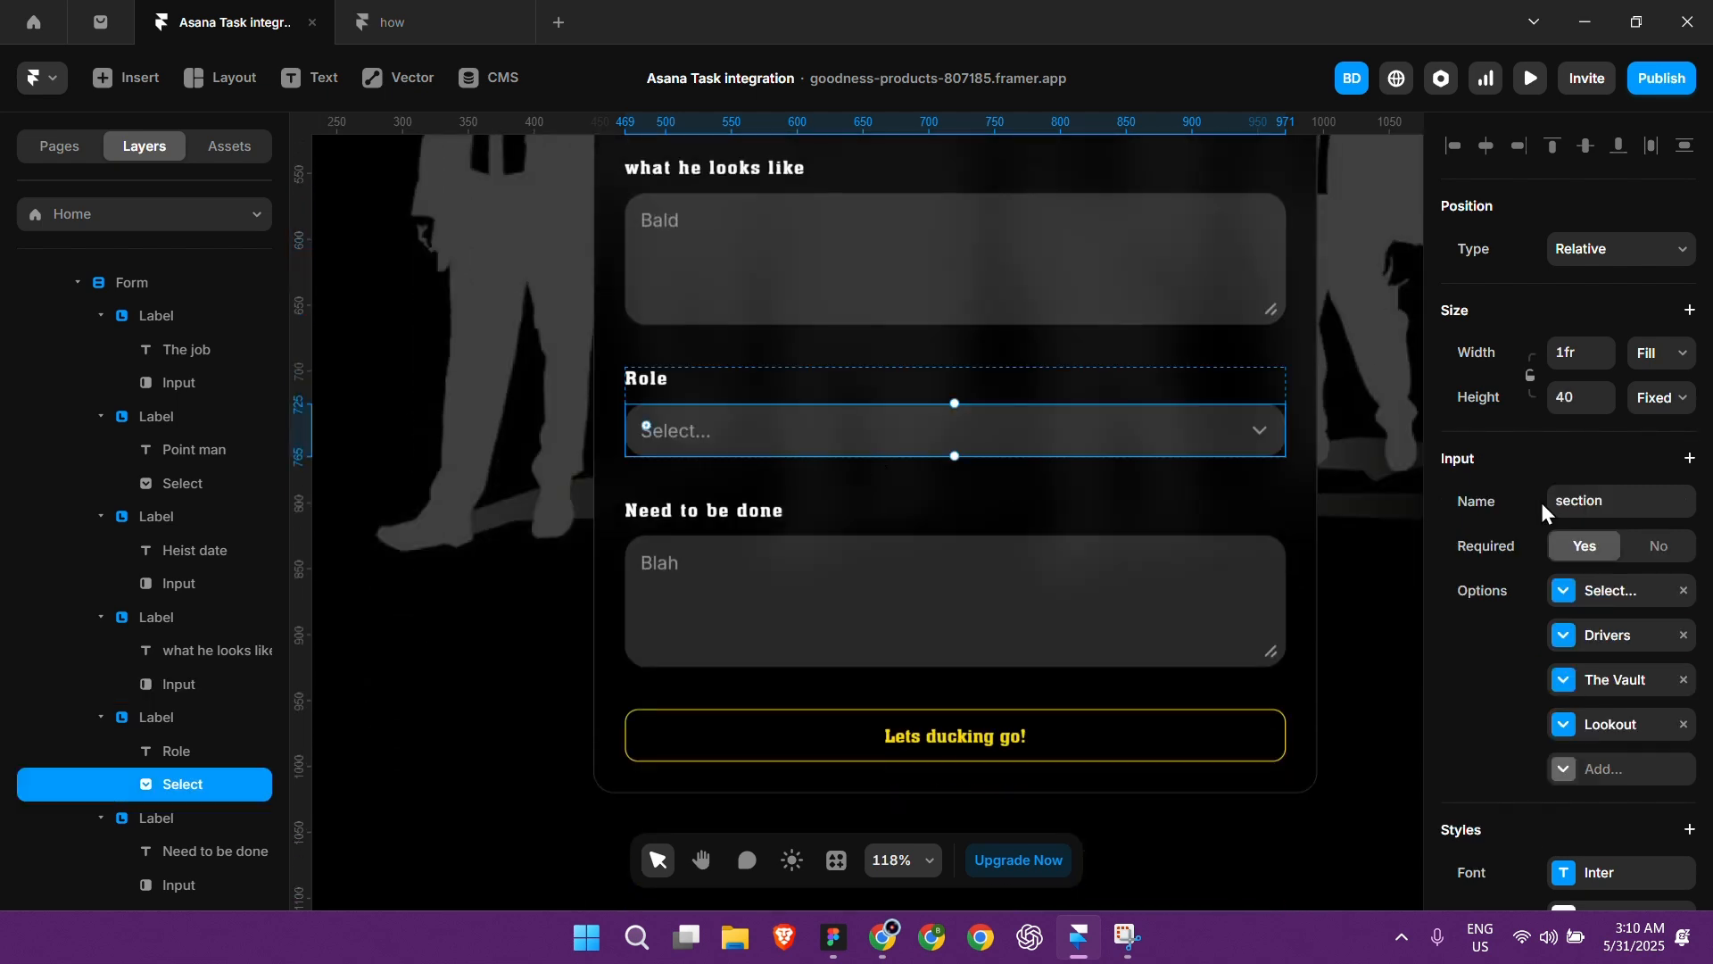
click(1599, 649)
click(1587, 691)
click(1590, 730)
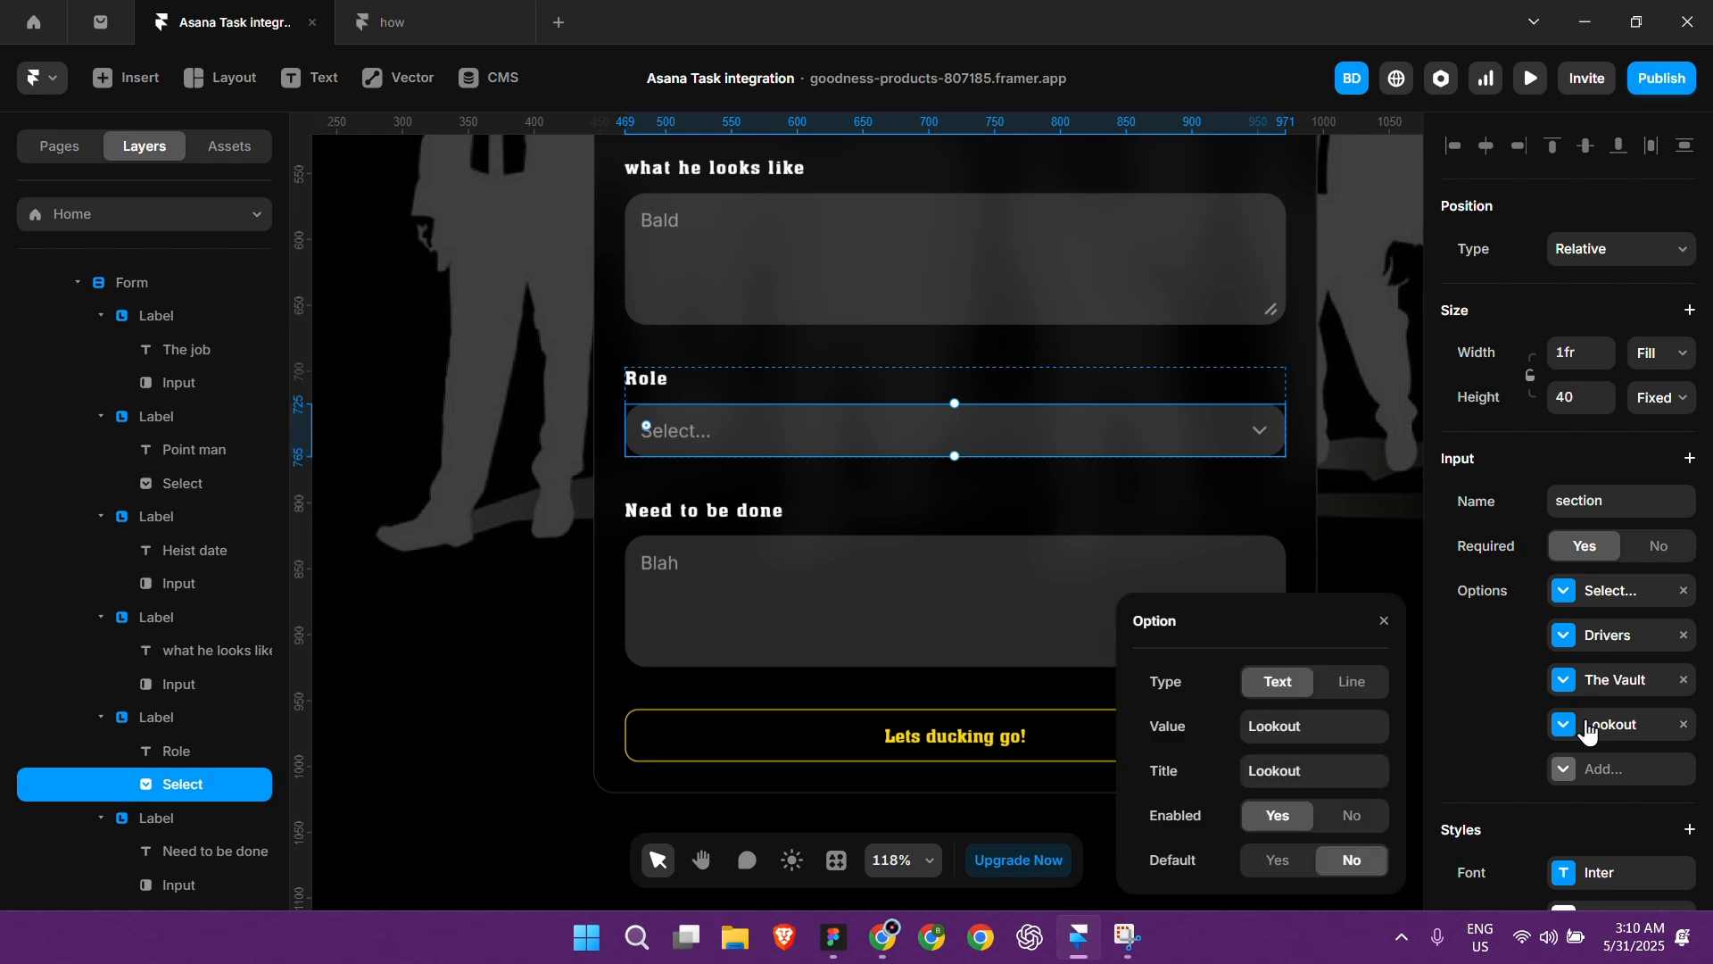
Step: Compare the section names on The heist plan board in Asana with the Role options in Framer, reopening the Drivers option
key(alt+Tab)
click(613, 295)
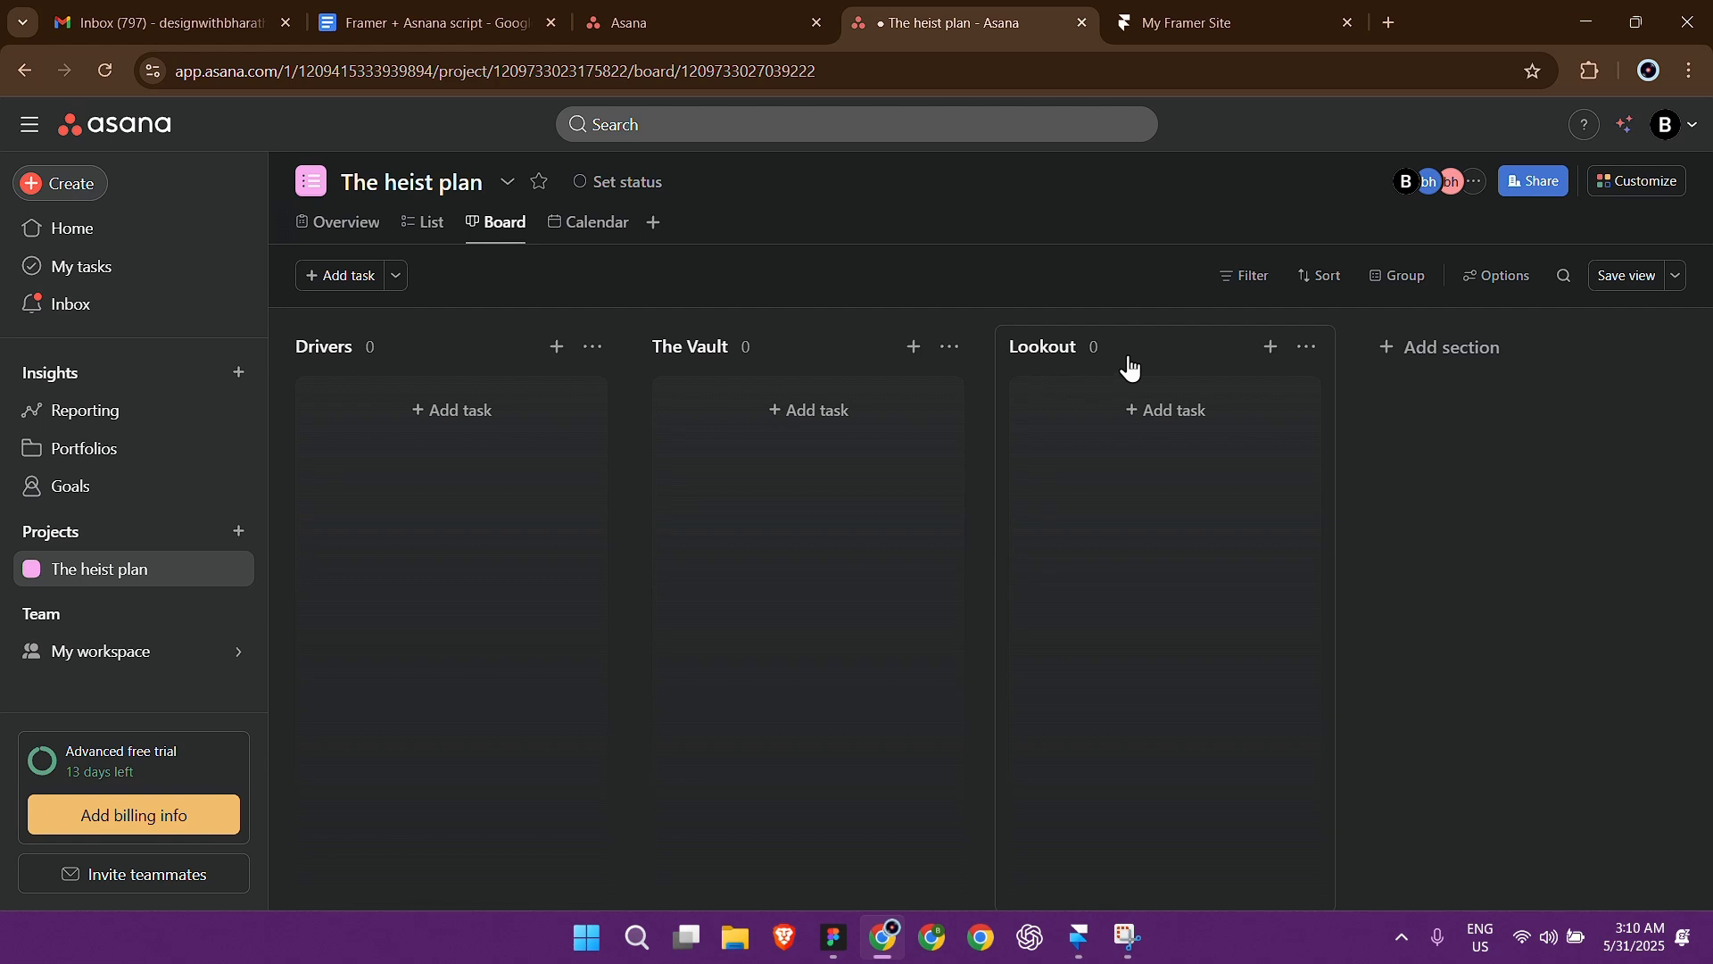
drag(449, 352, 453, 362)
click(335, 346)
key(alt+Tab)
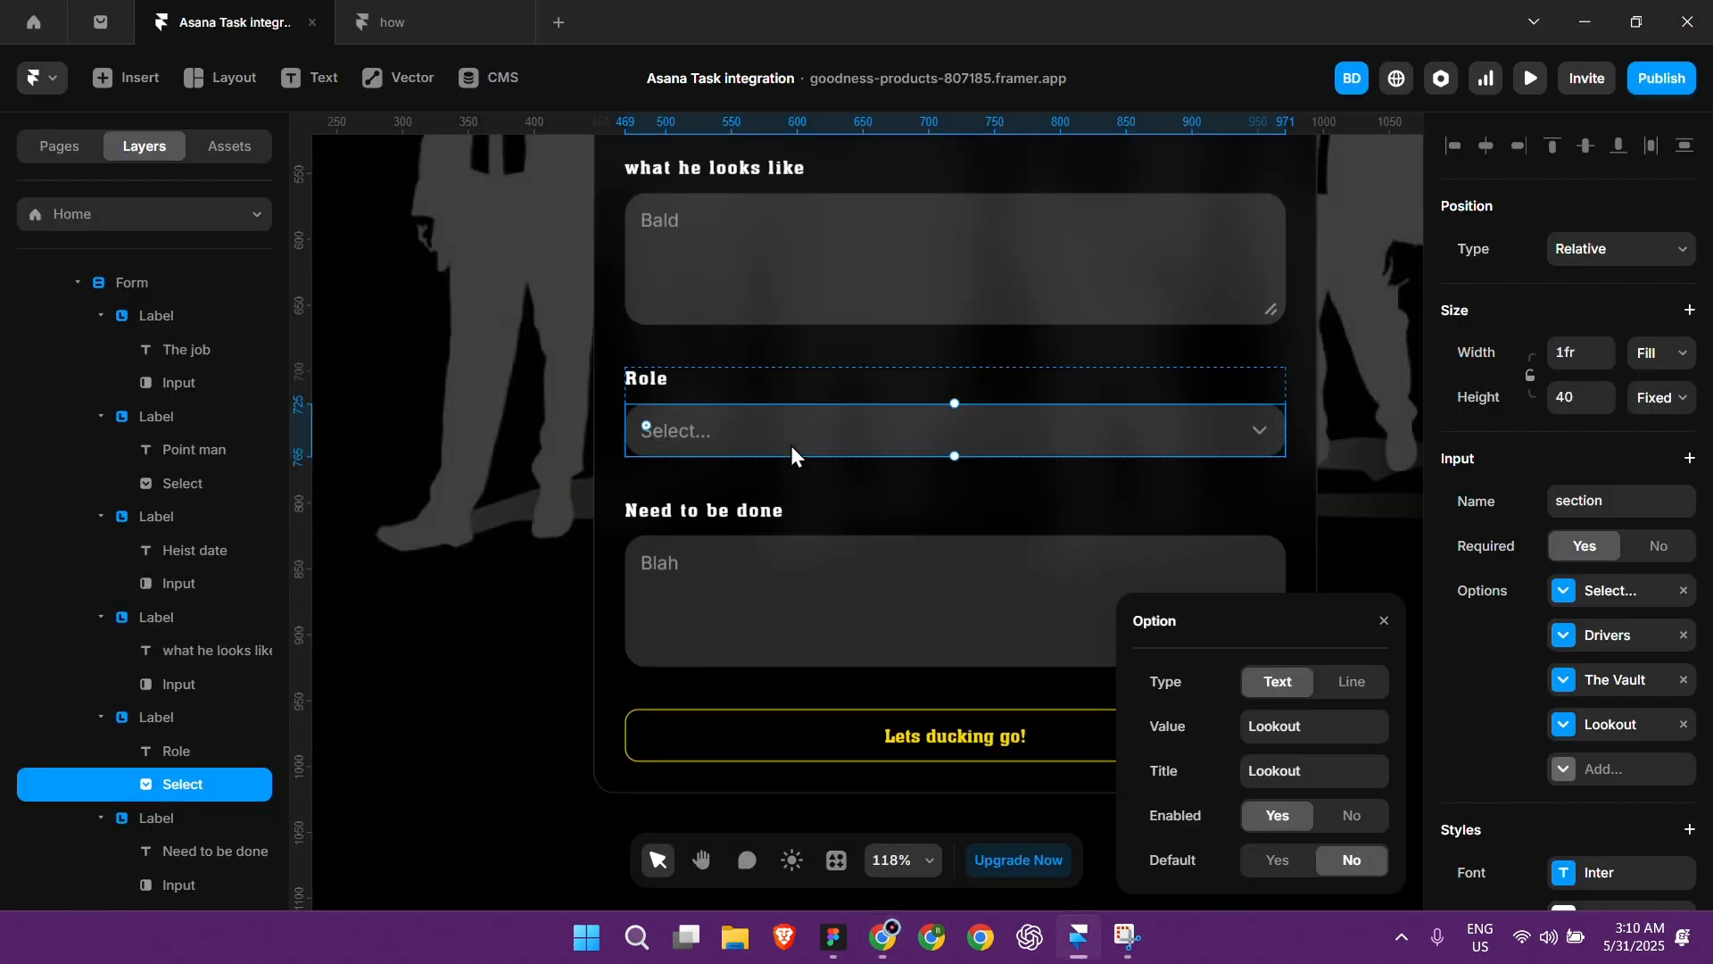
click(1580, 639)
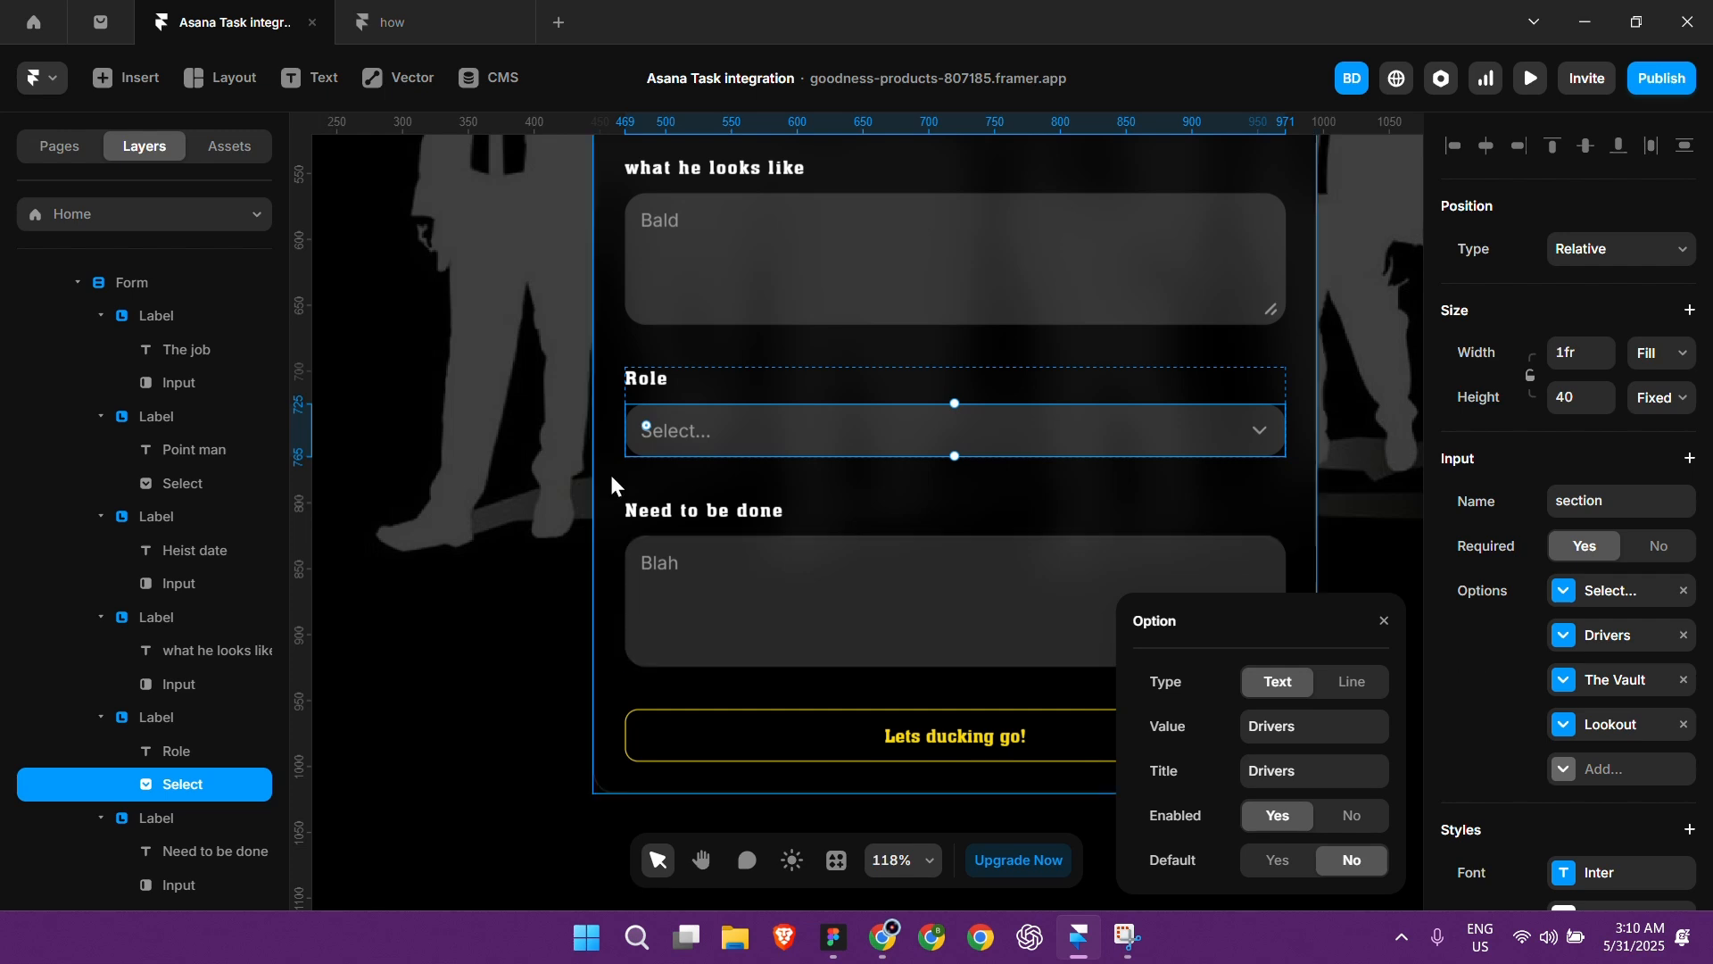
key(alt+Tab)
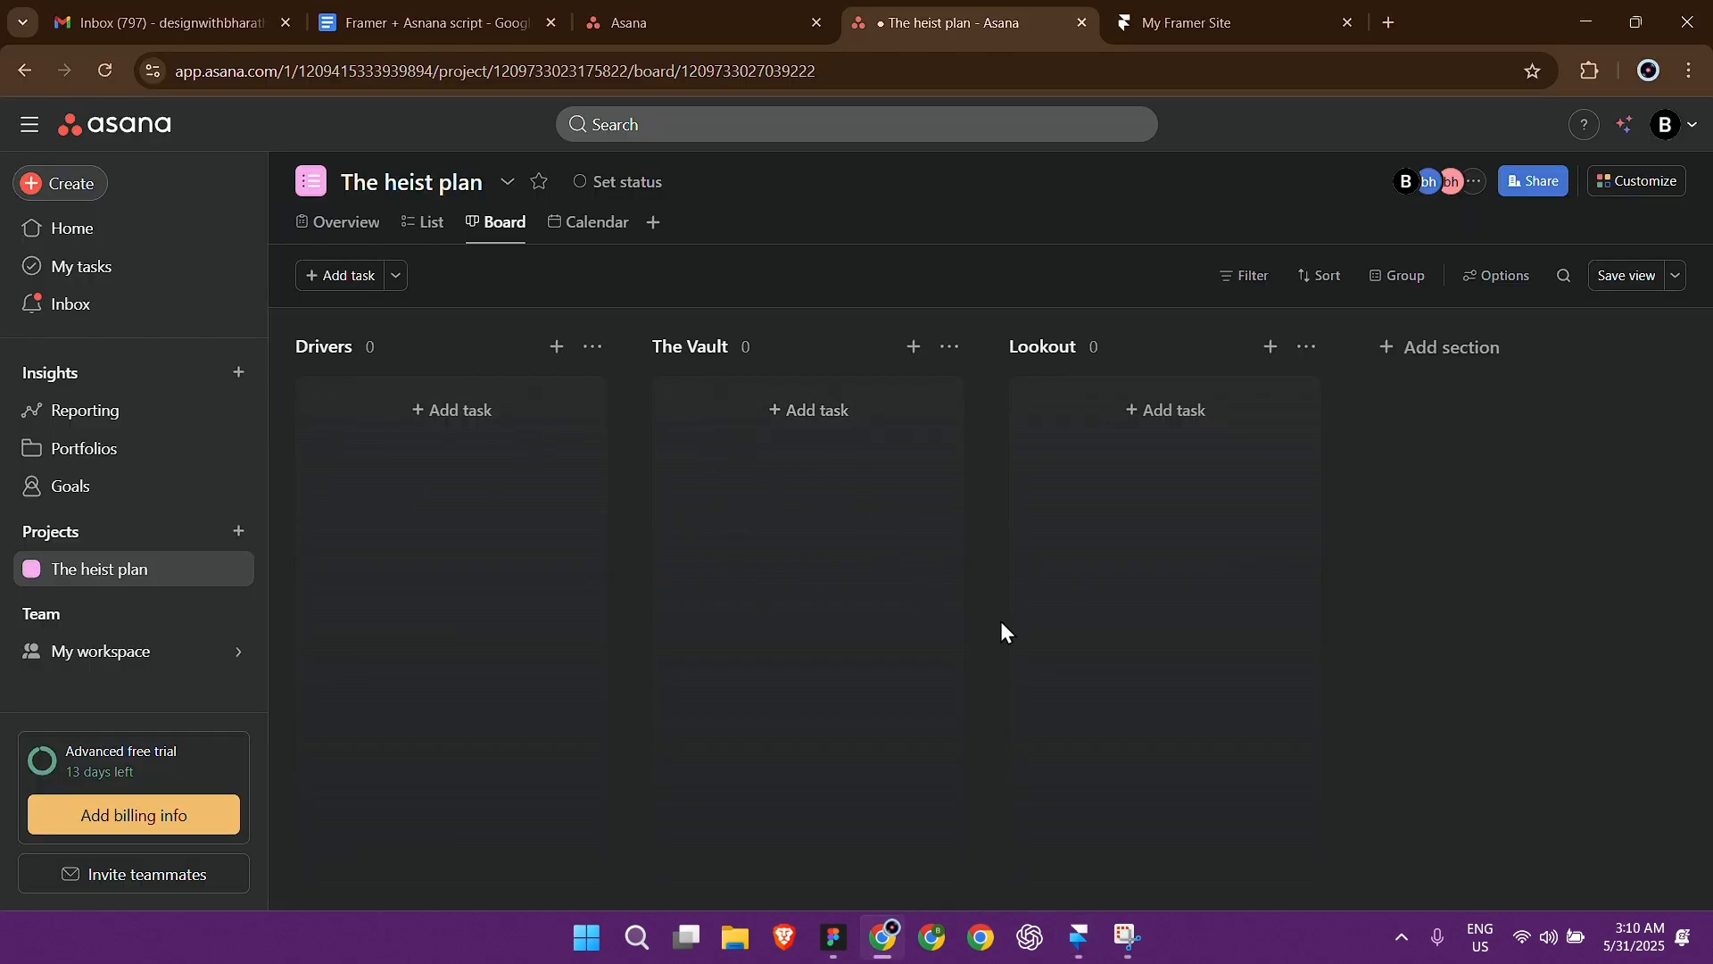
Step: Switch back to Framer and select the text area under Need to be done to inspect its Name setting
key(alt+Tab)
click(812, 531)
click(762, 585)
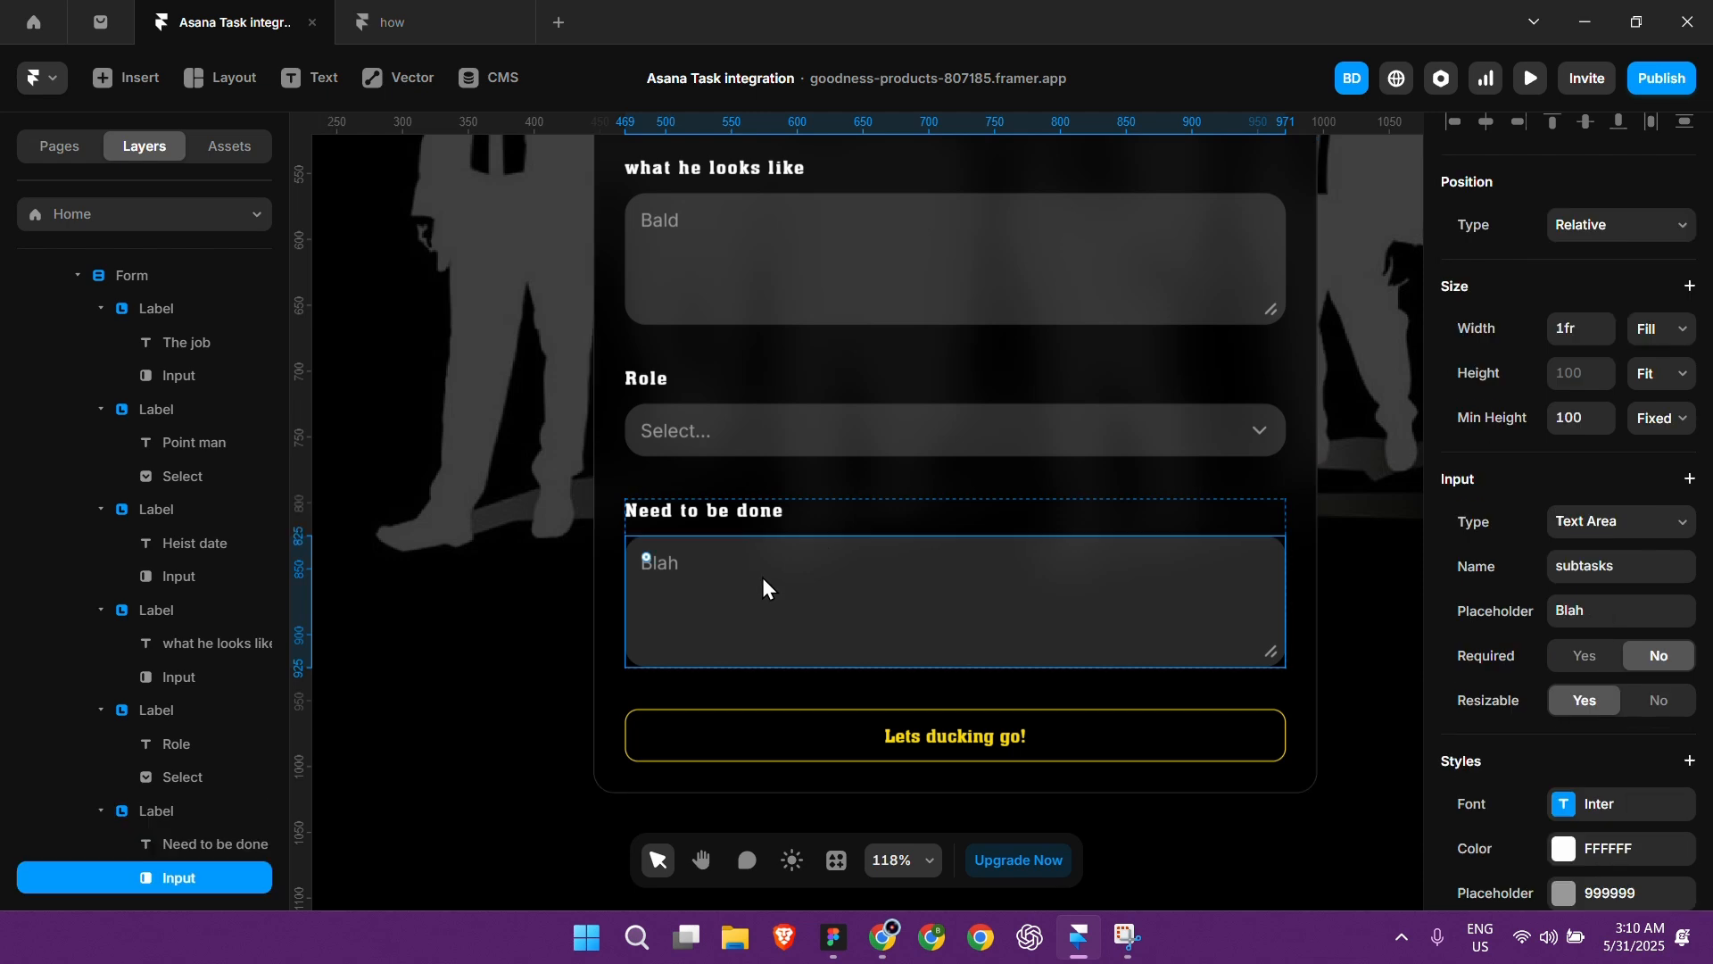
scroll(1598, 676, down, 1)
scroll(769, 519, down, 1)
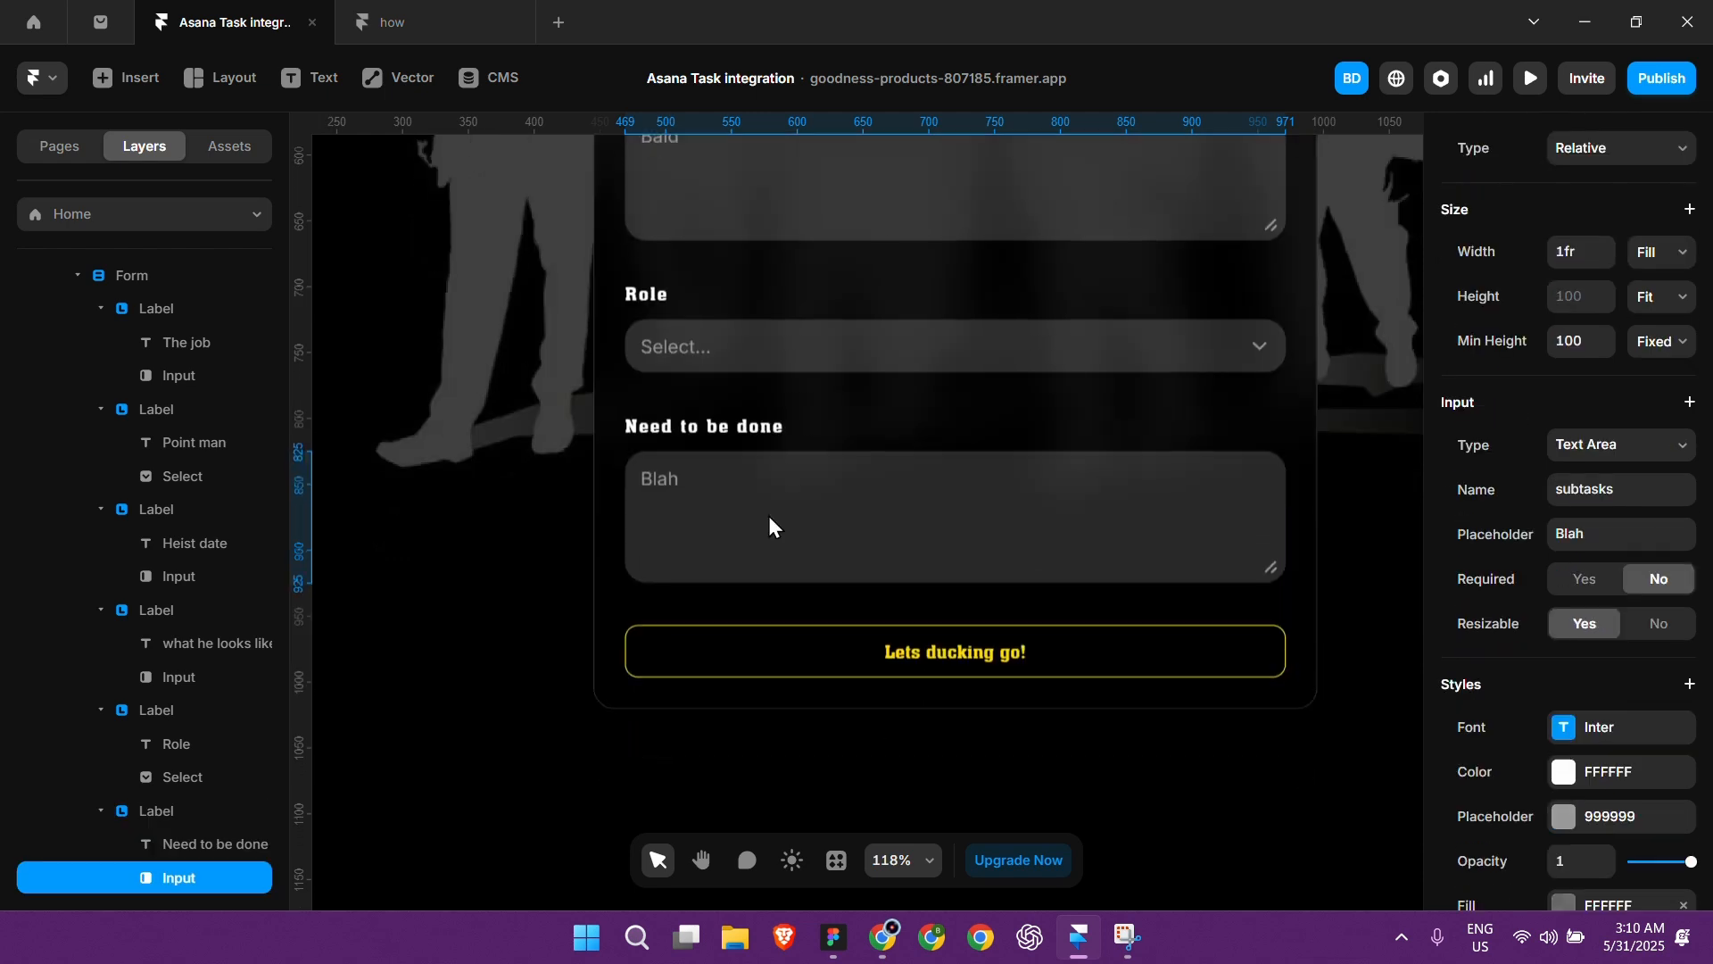
scroll(760, 499, up, 3)
click(754, 409)
click(764, 527)
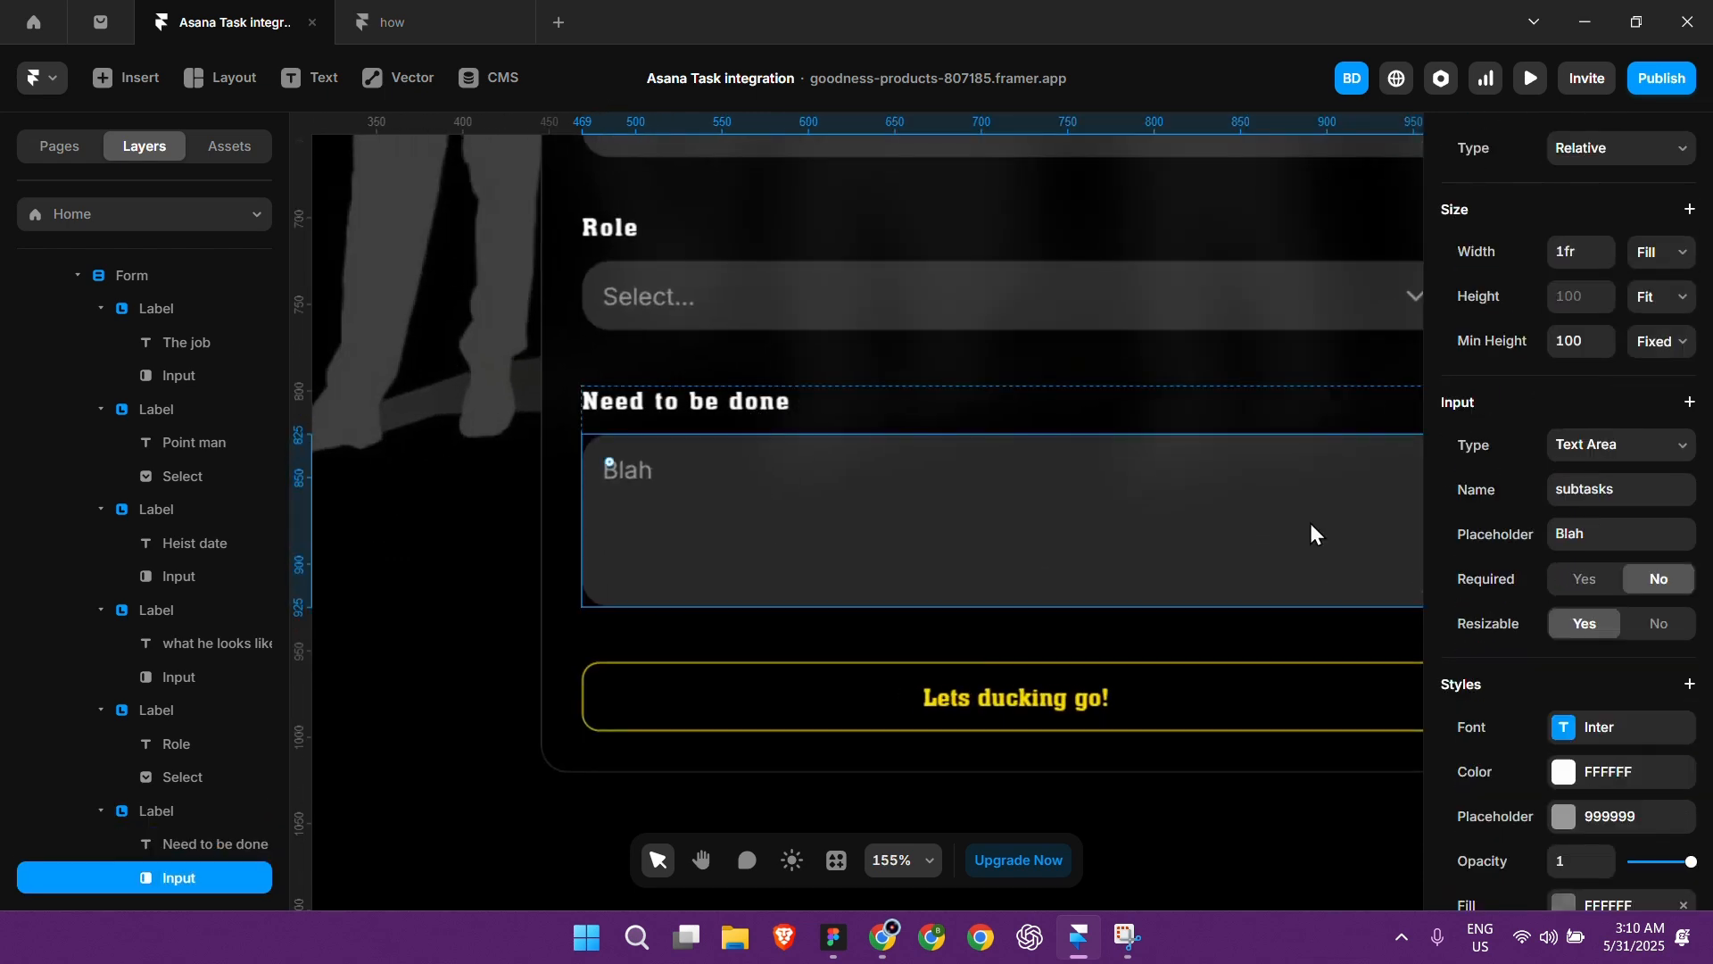
click(763, 399)
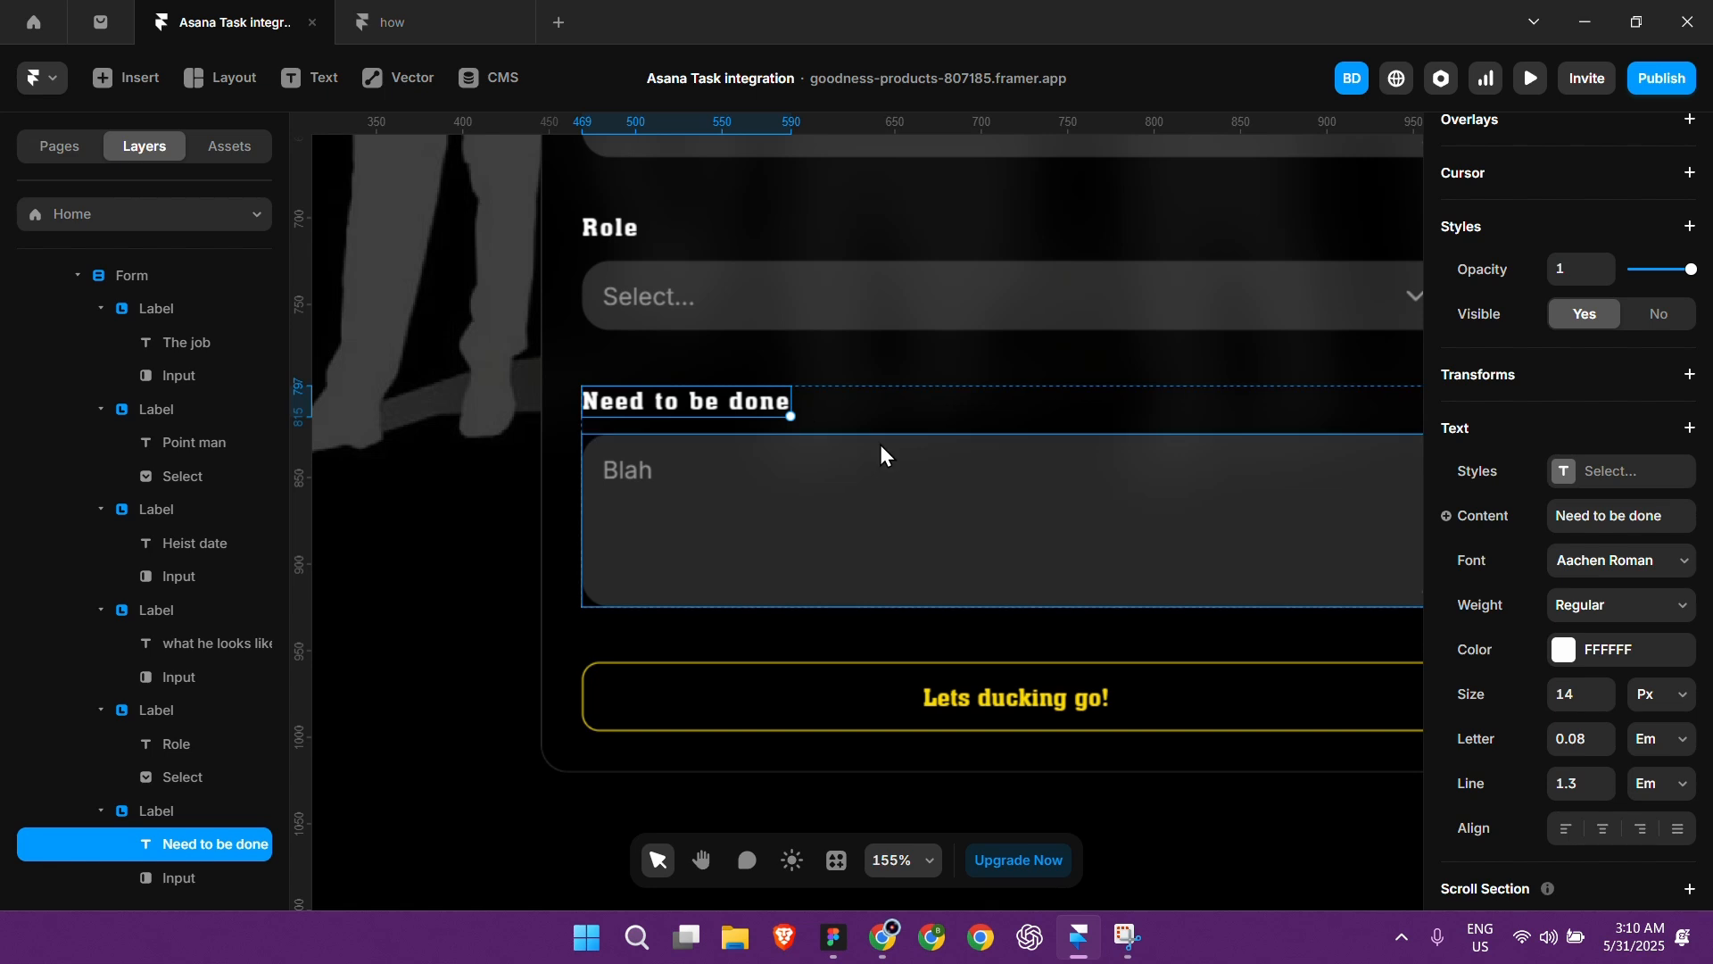
click(867, 453)
click(760, 404)
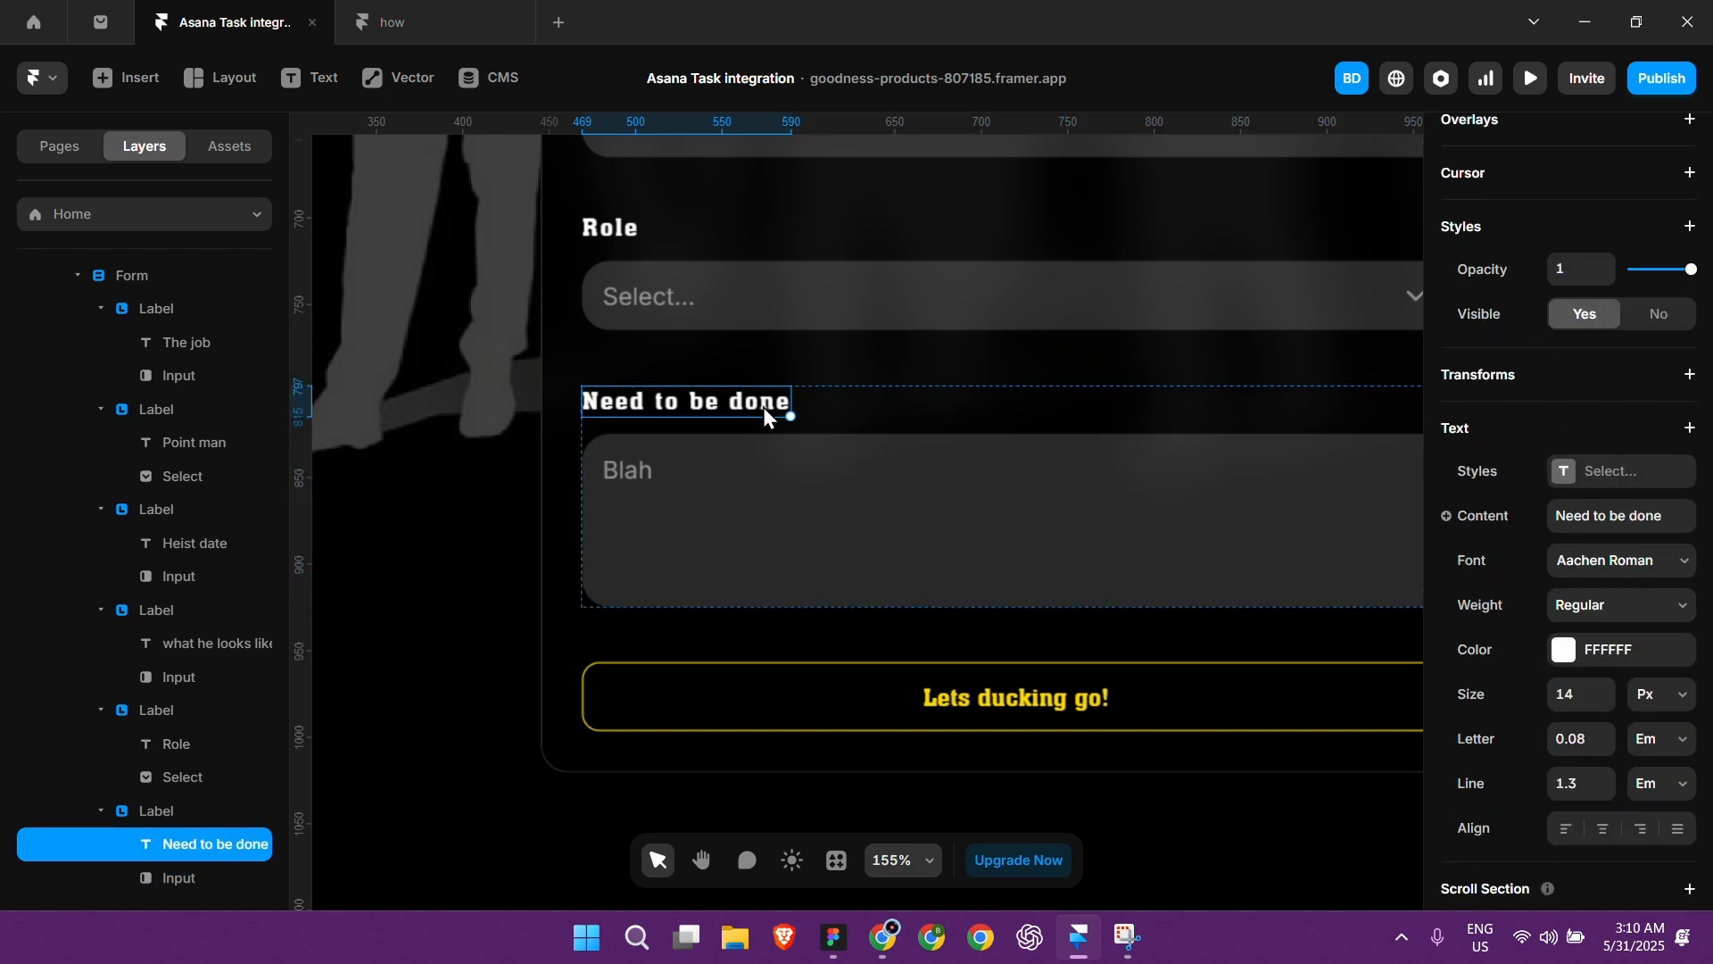
click(793, 469)
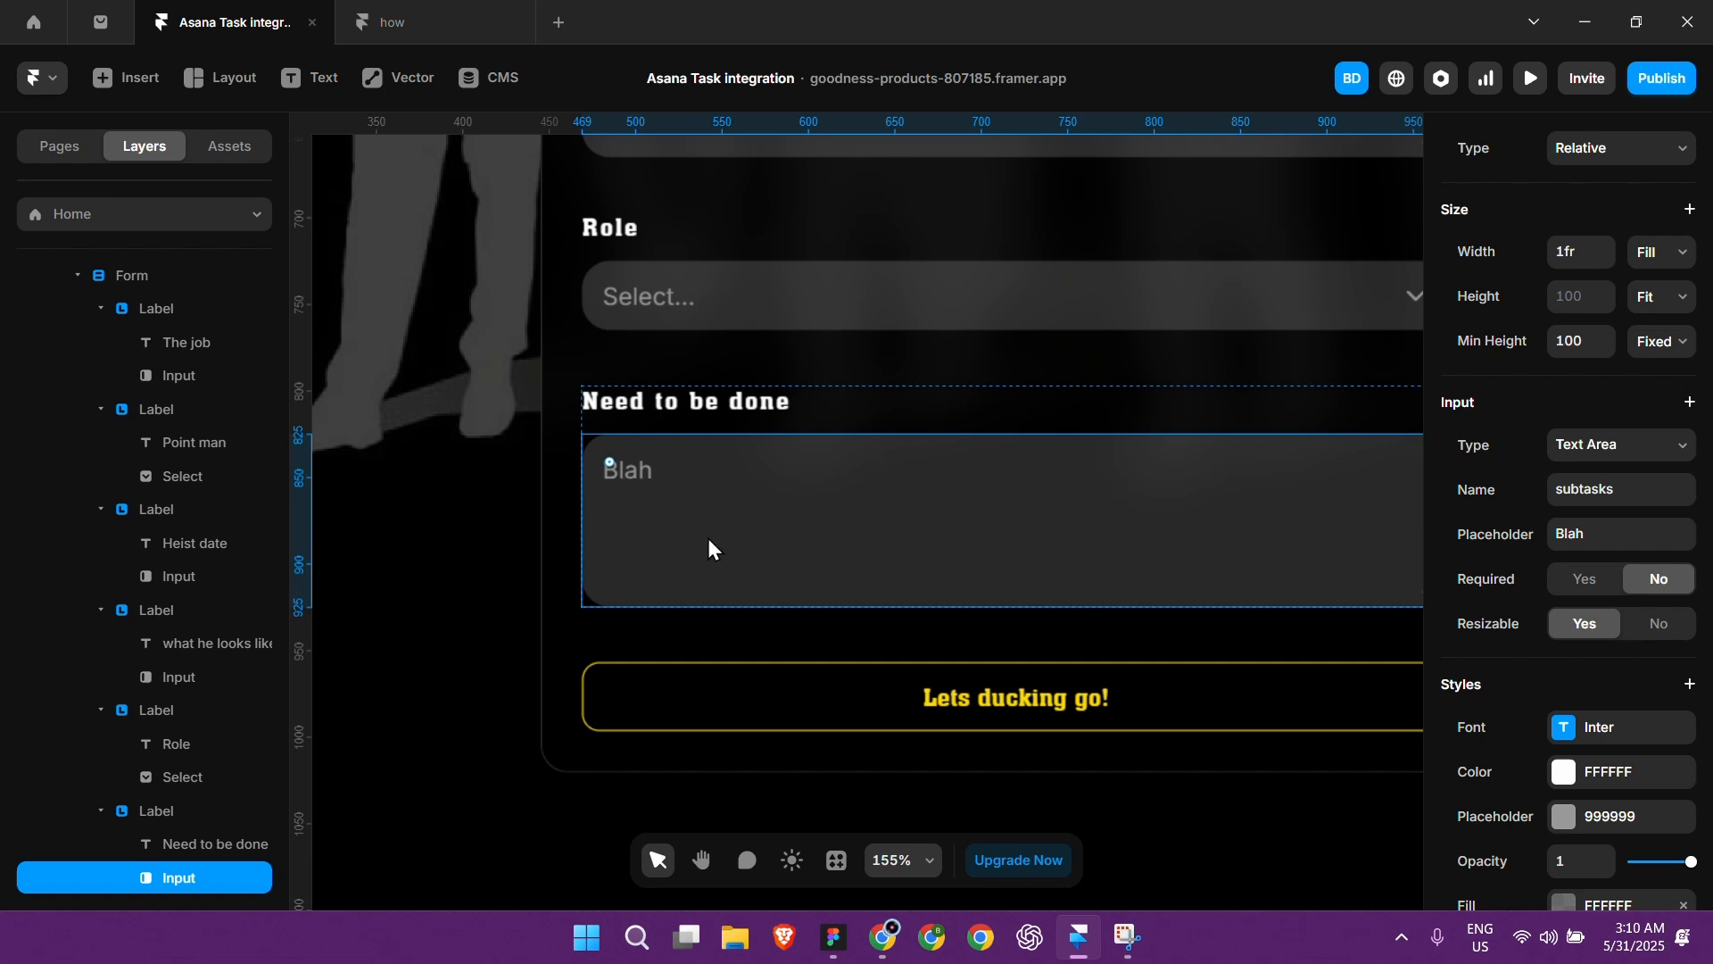
Step: Switch to Asana, add a blank task to the Drivers section and give it two subtasks named 1 and 2
key(alt+Tab)
click(499, 410)
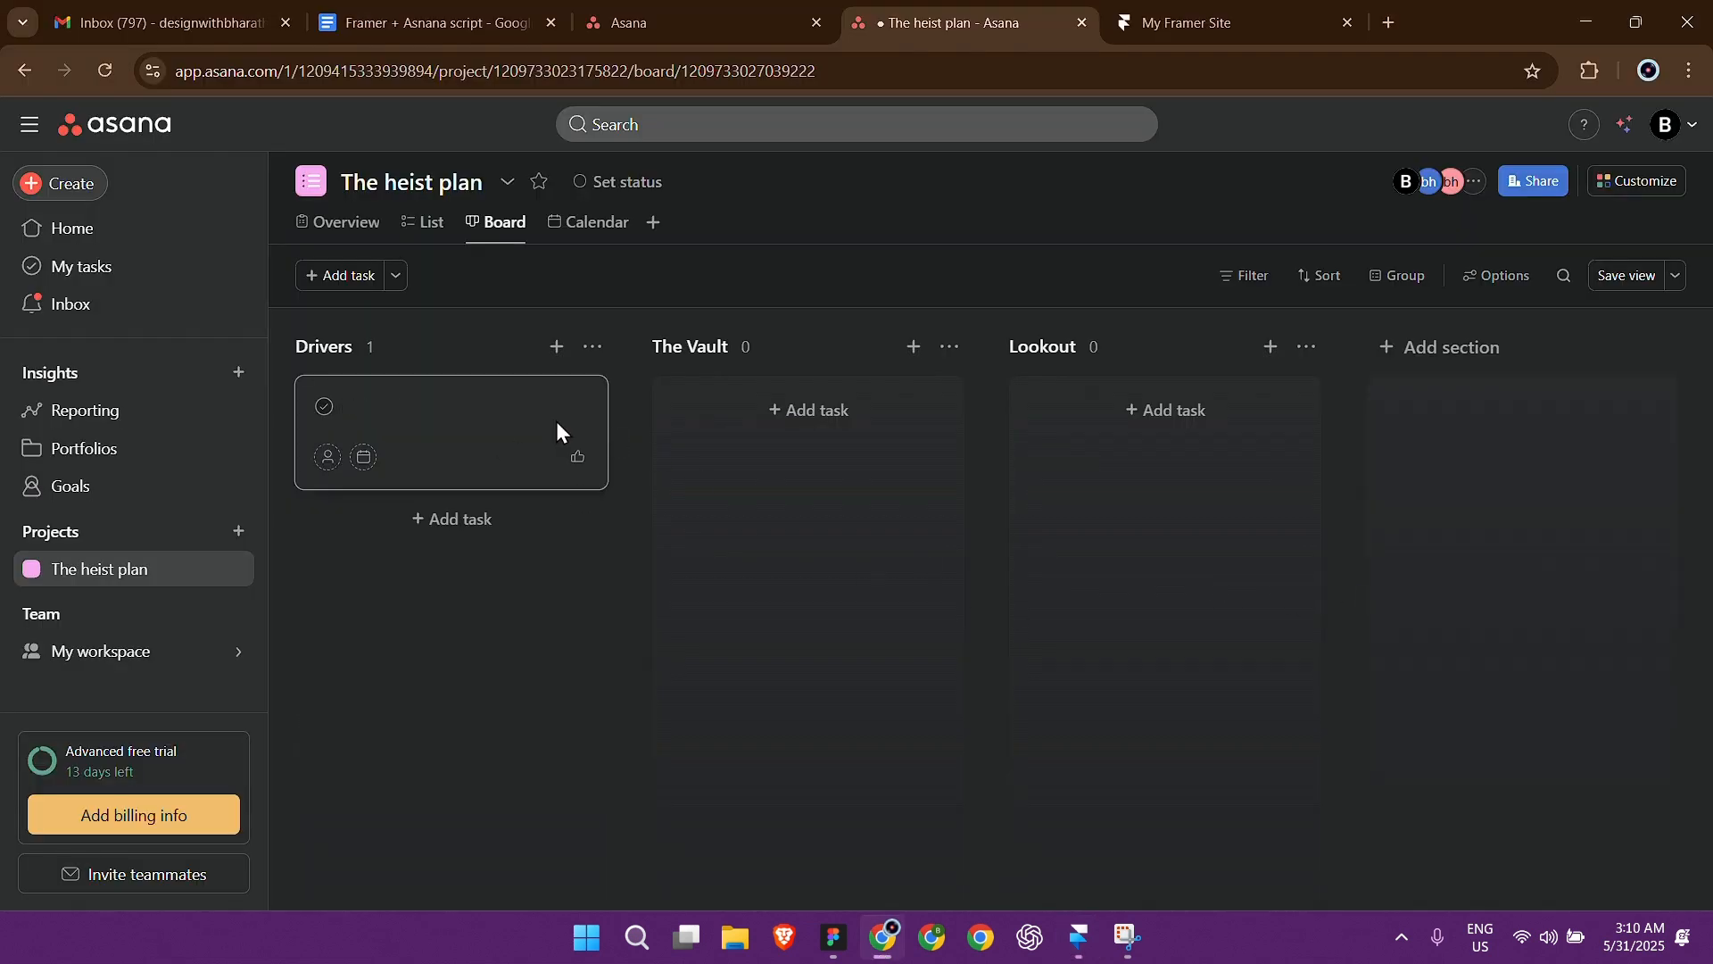
click(556, 429)
click(1017, 536)
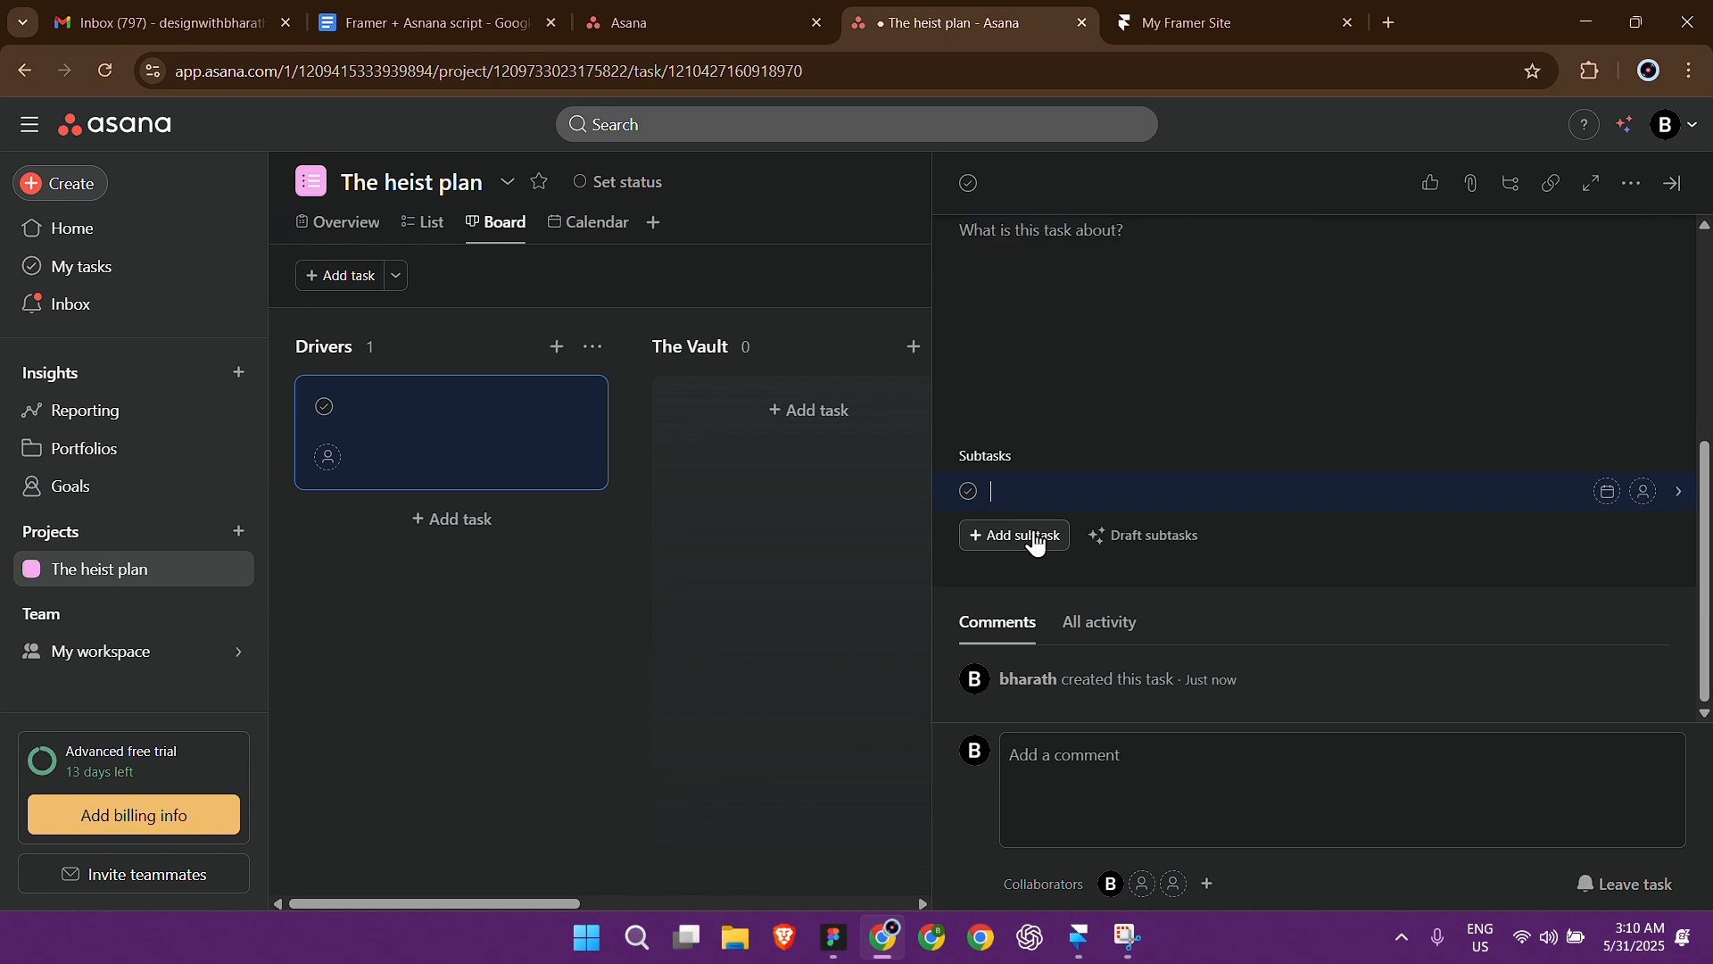
text(1)
click(1026, 538)
text(2)
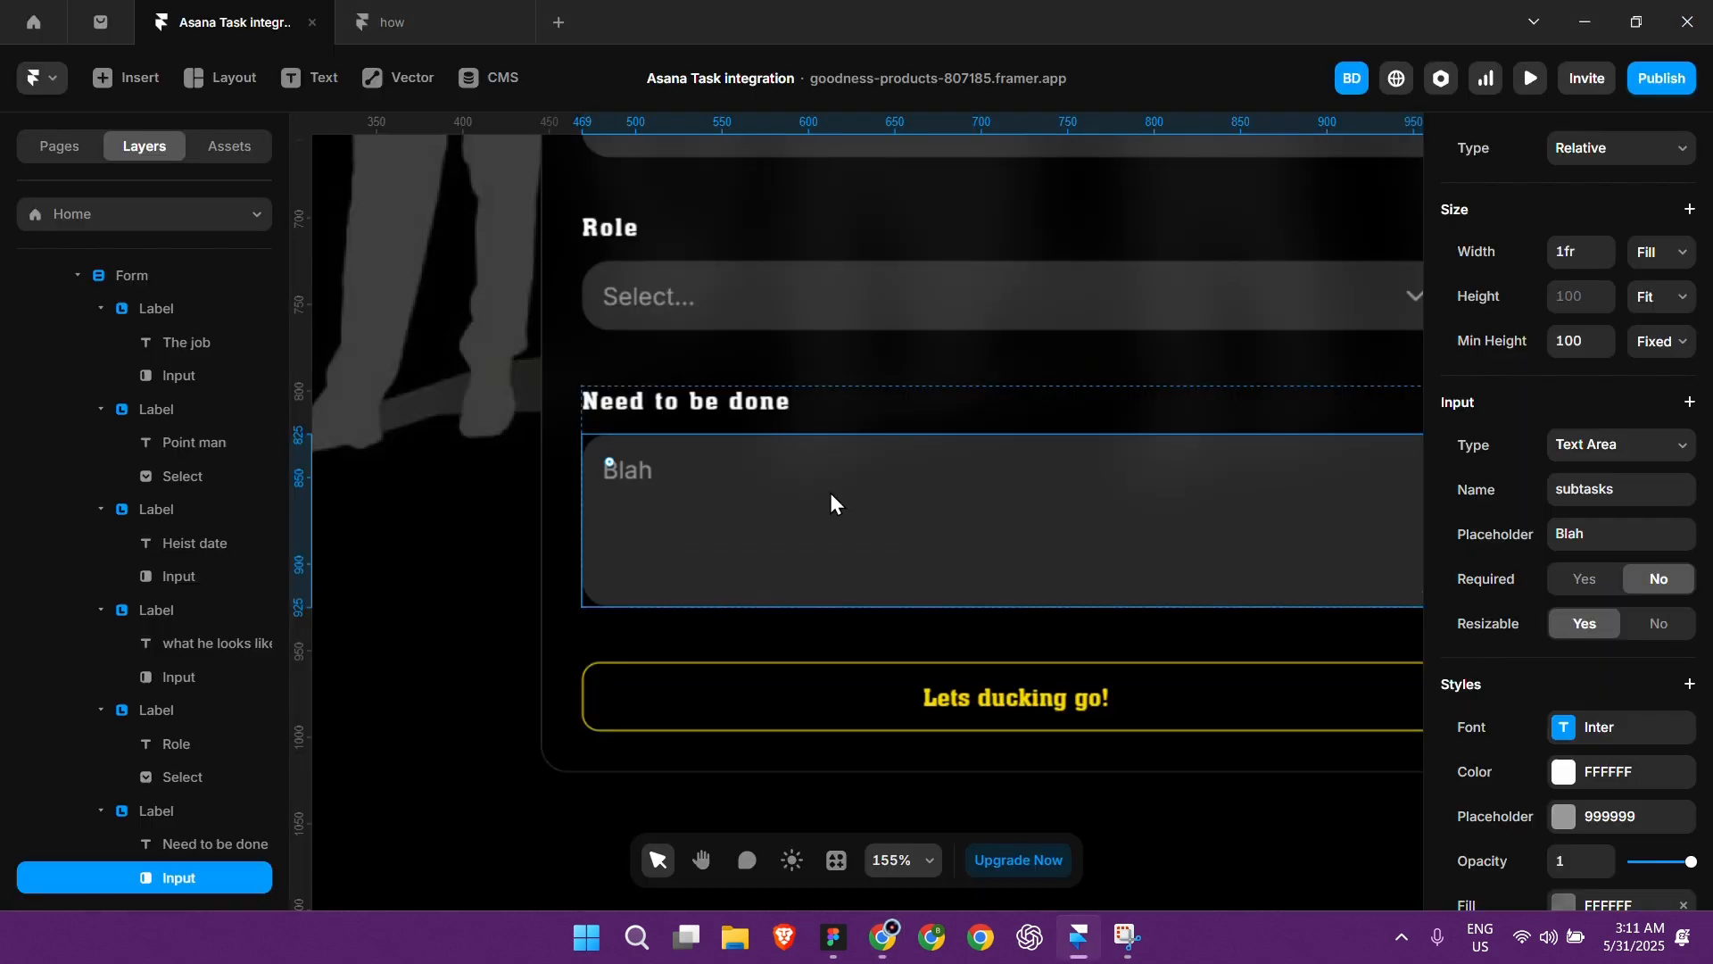
Step: Back in Framer, set the whole Heist form to send its submissions to a new Google Sheet named "Heist form"
scroll(841, 464, down, 4)
scroll(844, 462, down, 3)
scroll(865, 469, up, 4)
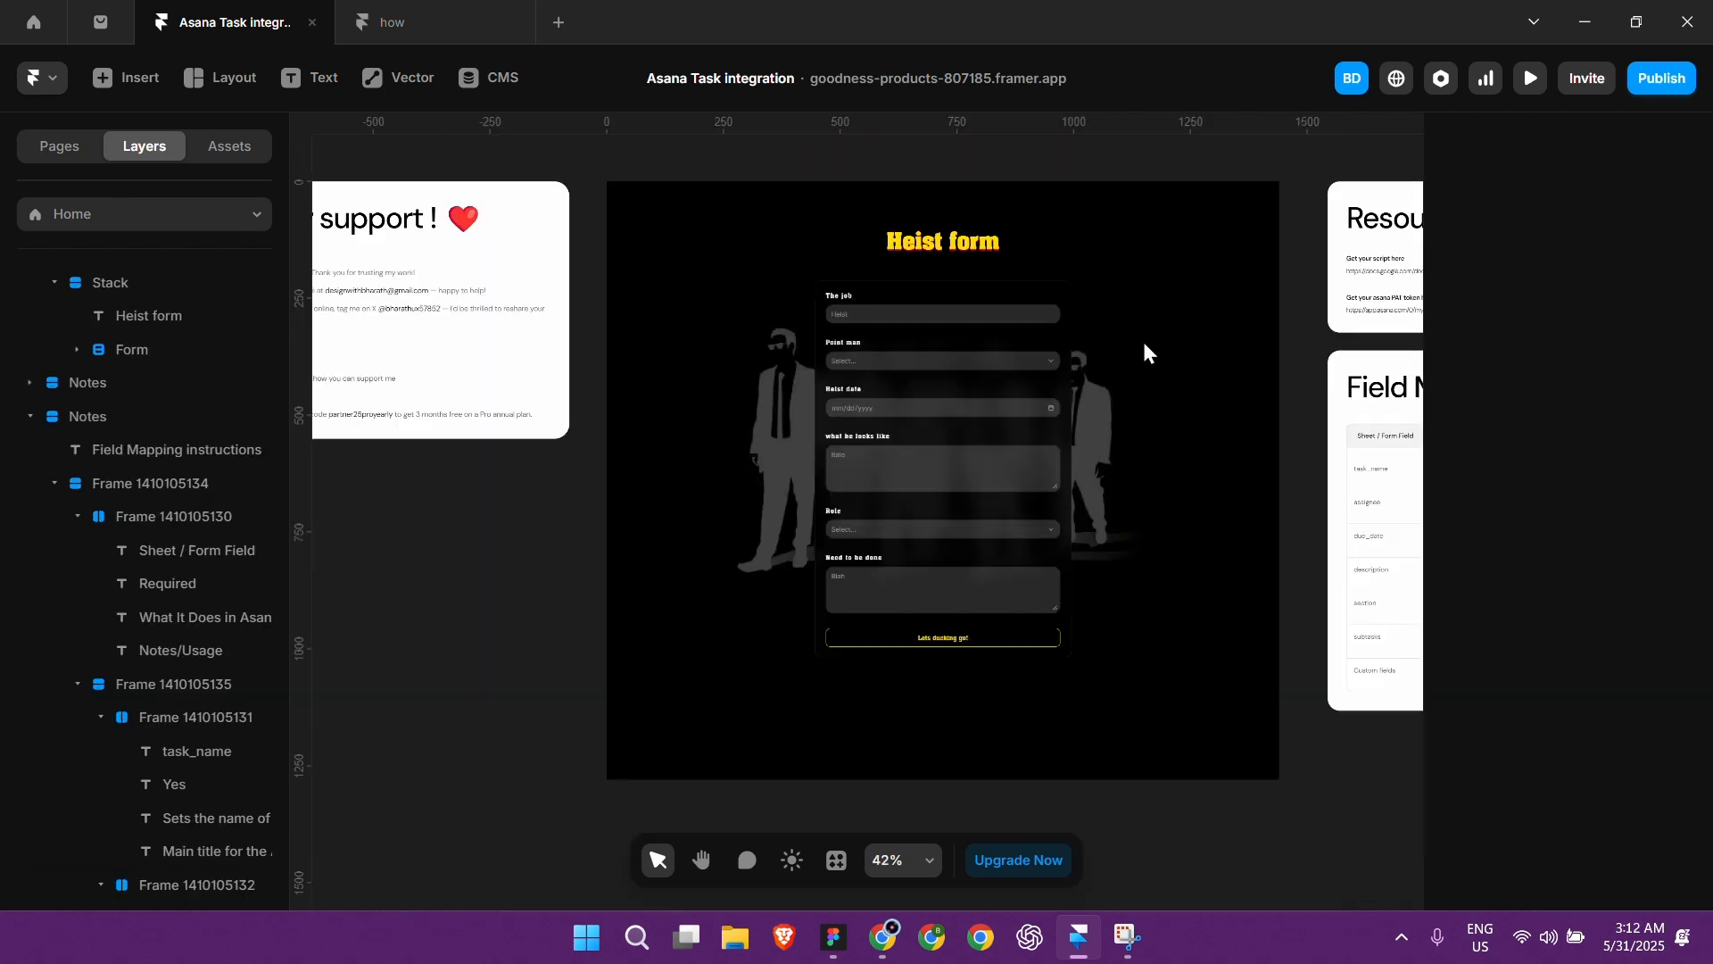
click(1005, 282)
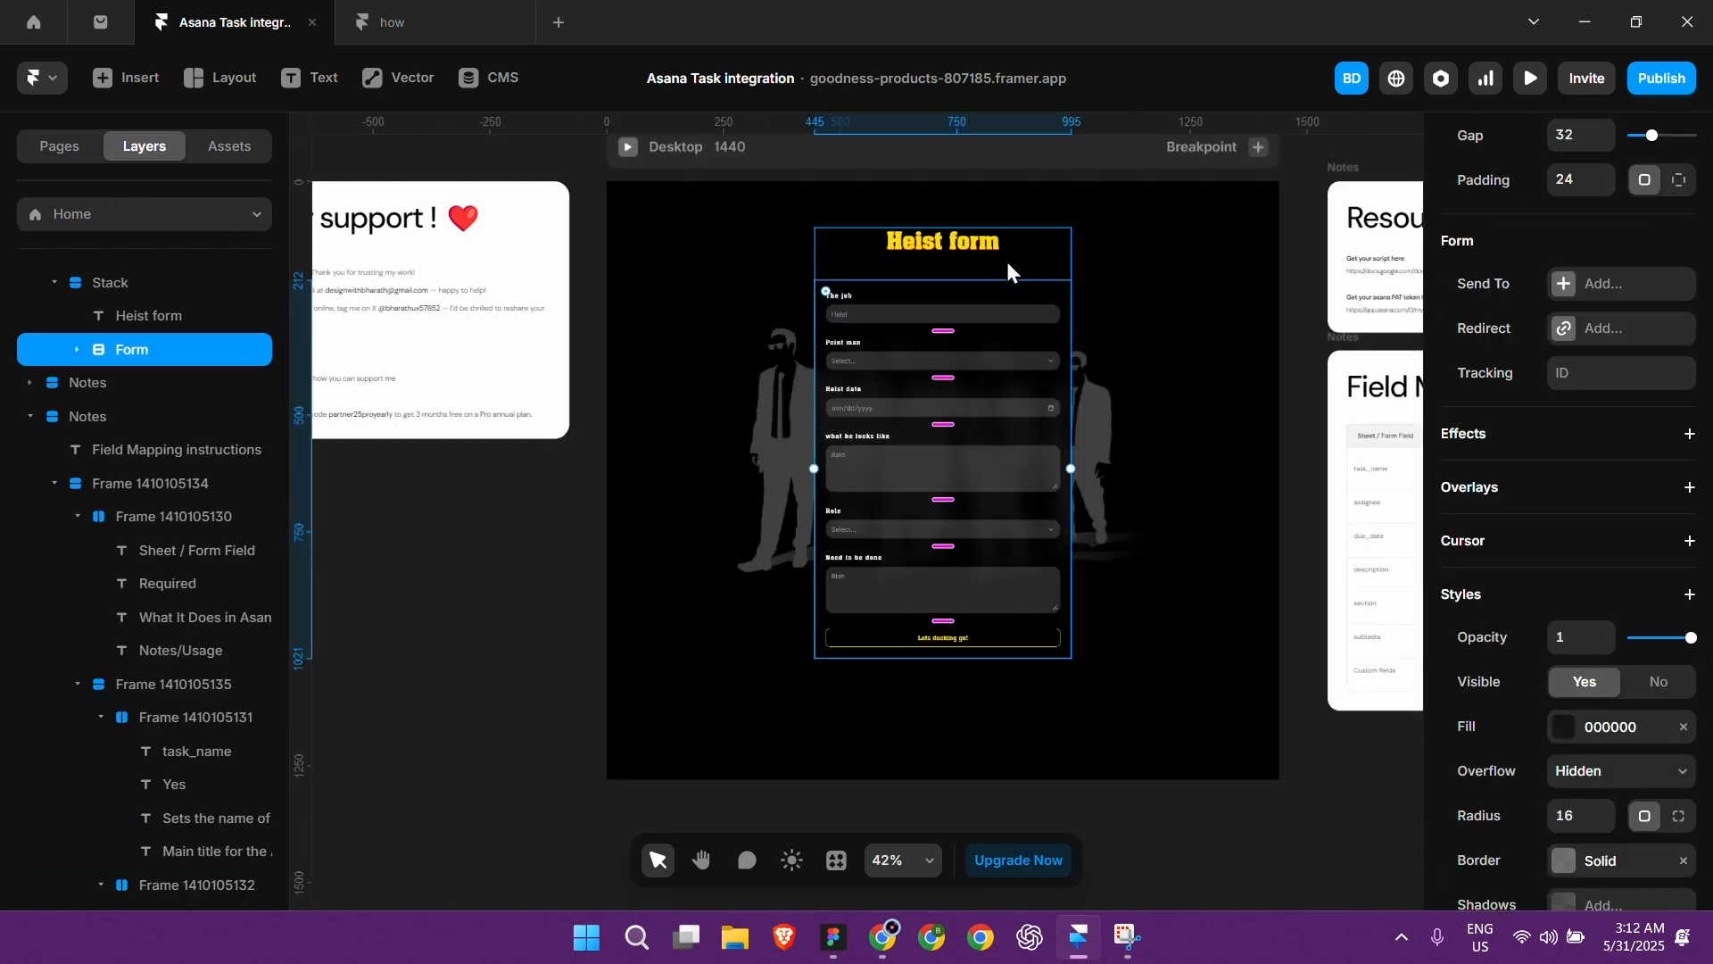
scroll(1261, 443, right, 2)
click(1603, 284)
click(1508, 377)
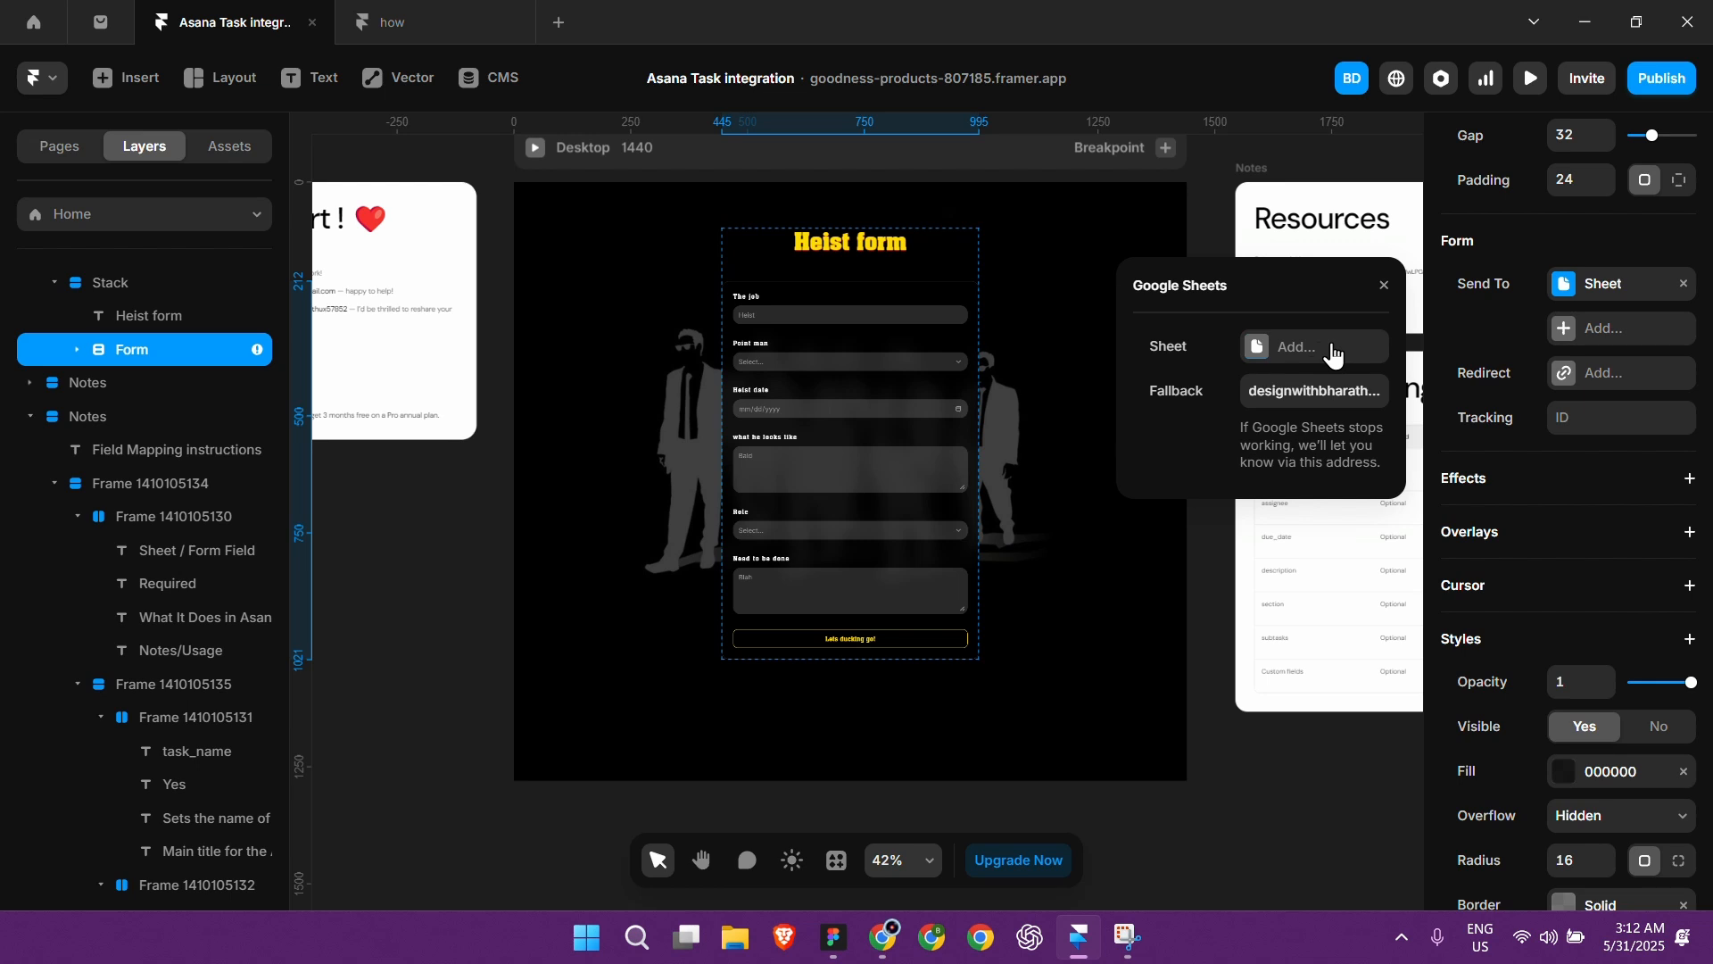
click(1298, 352)
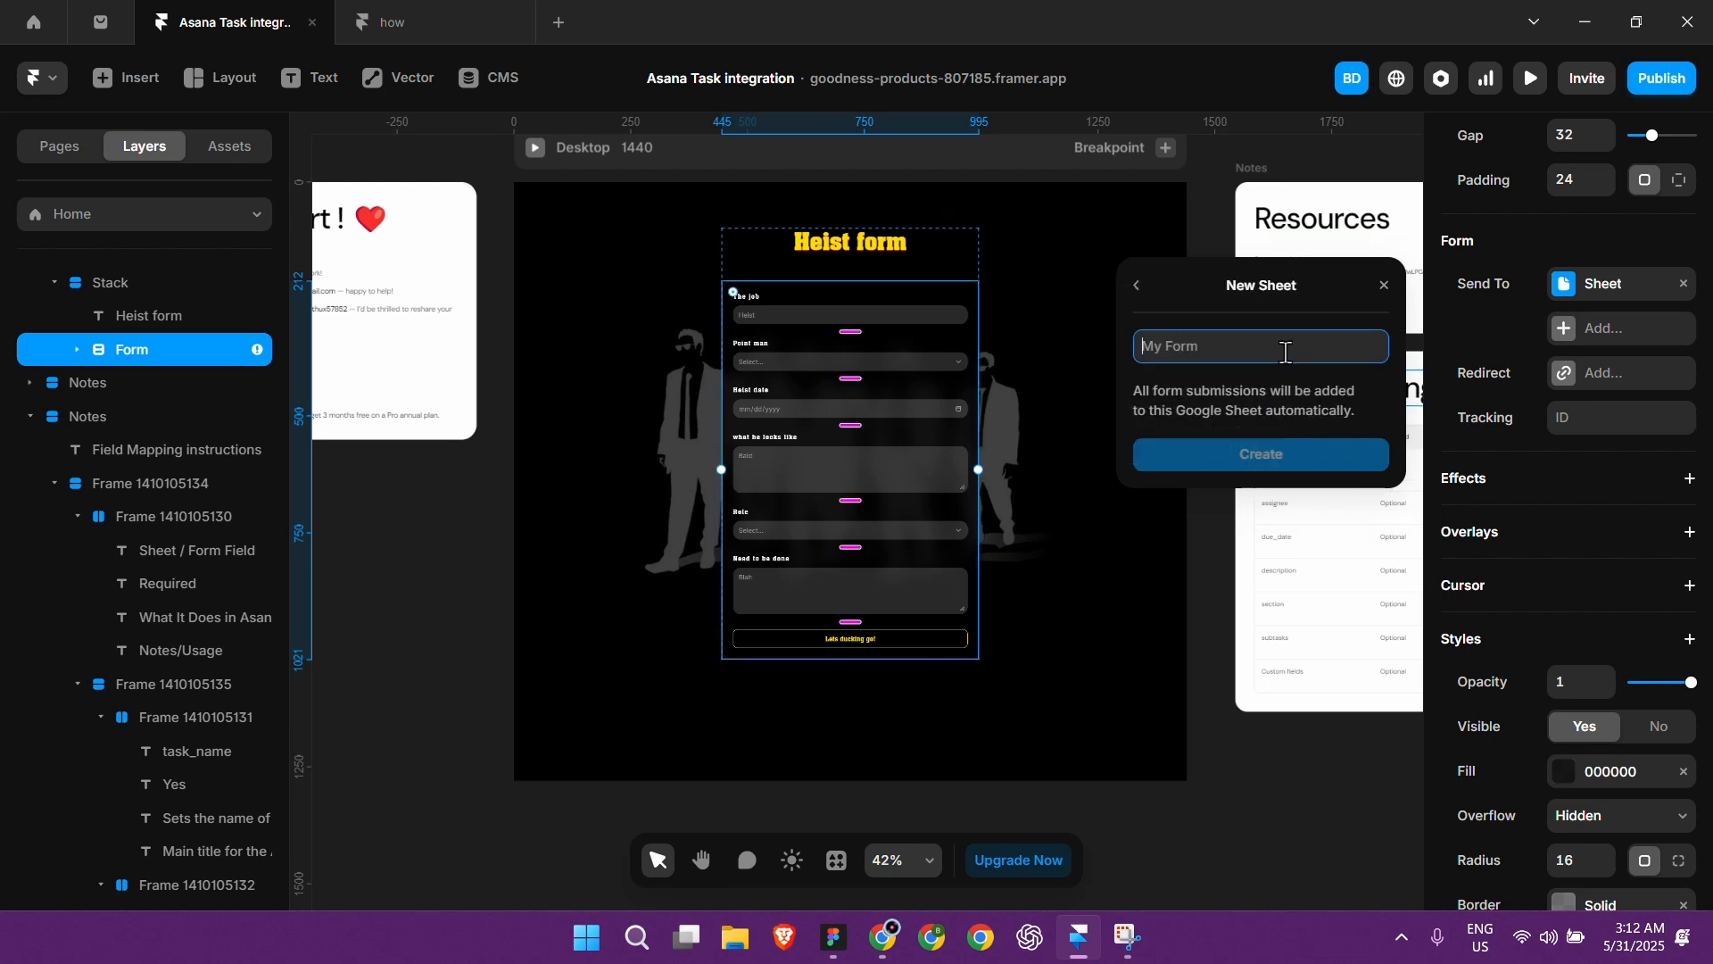
text(Heist form)
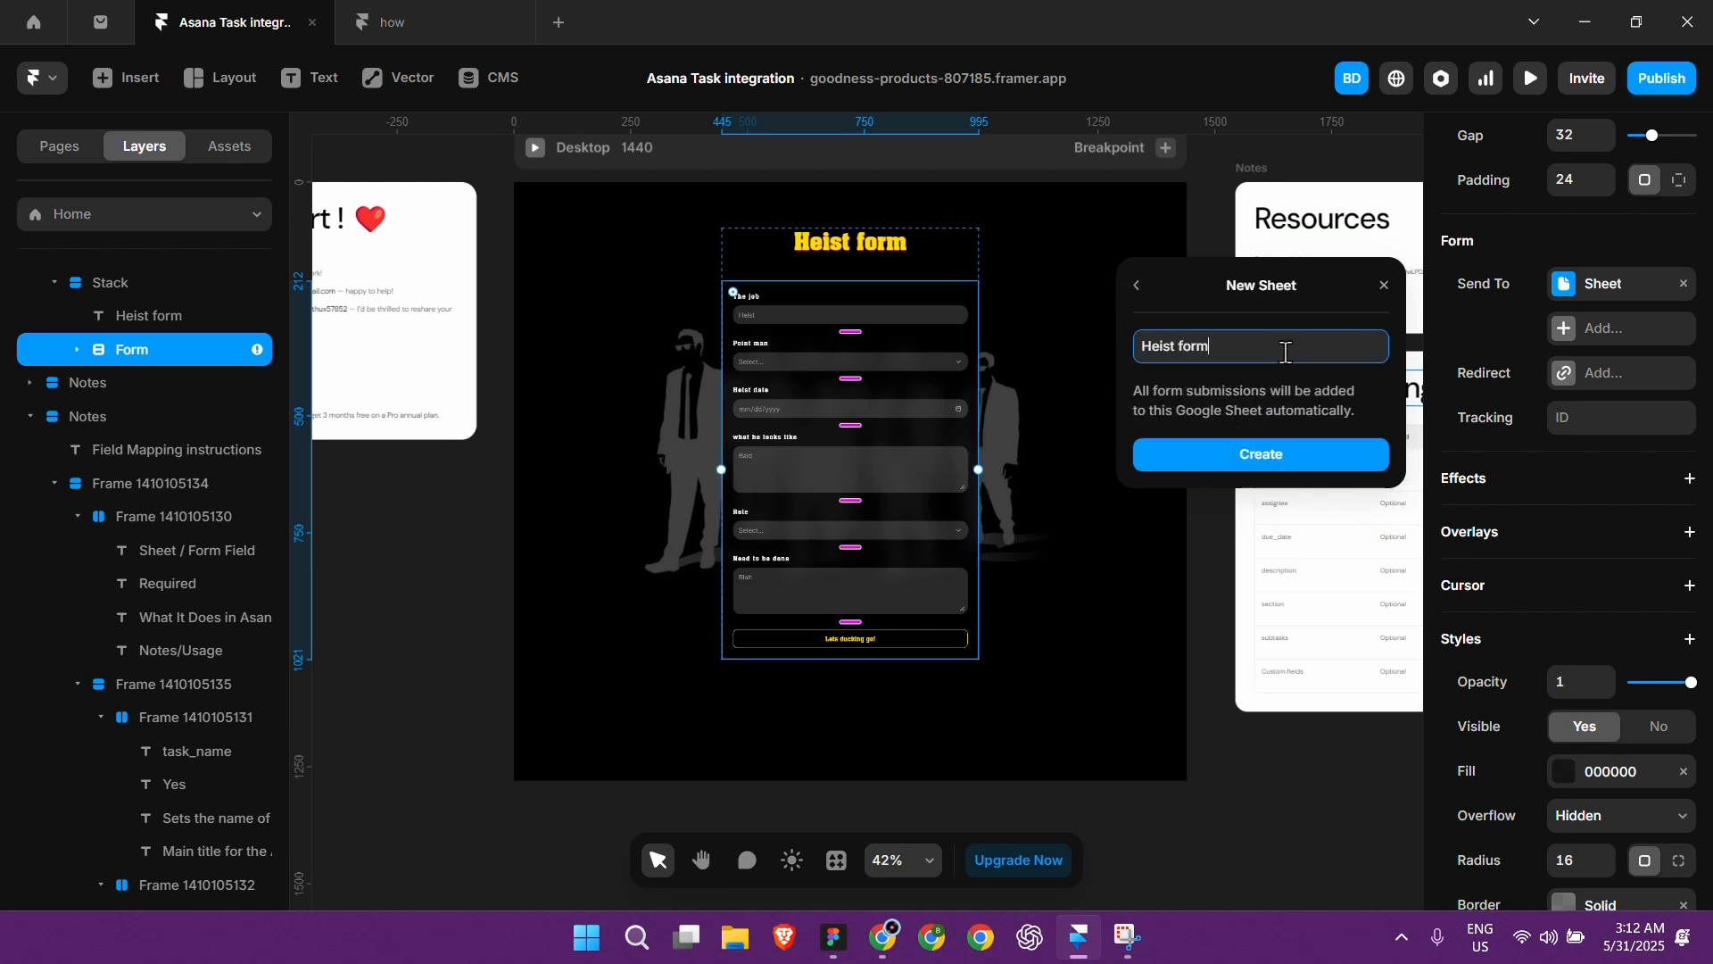
key(Return)
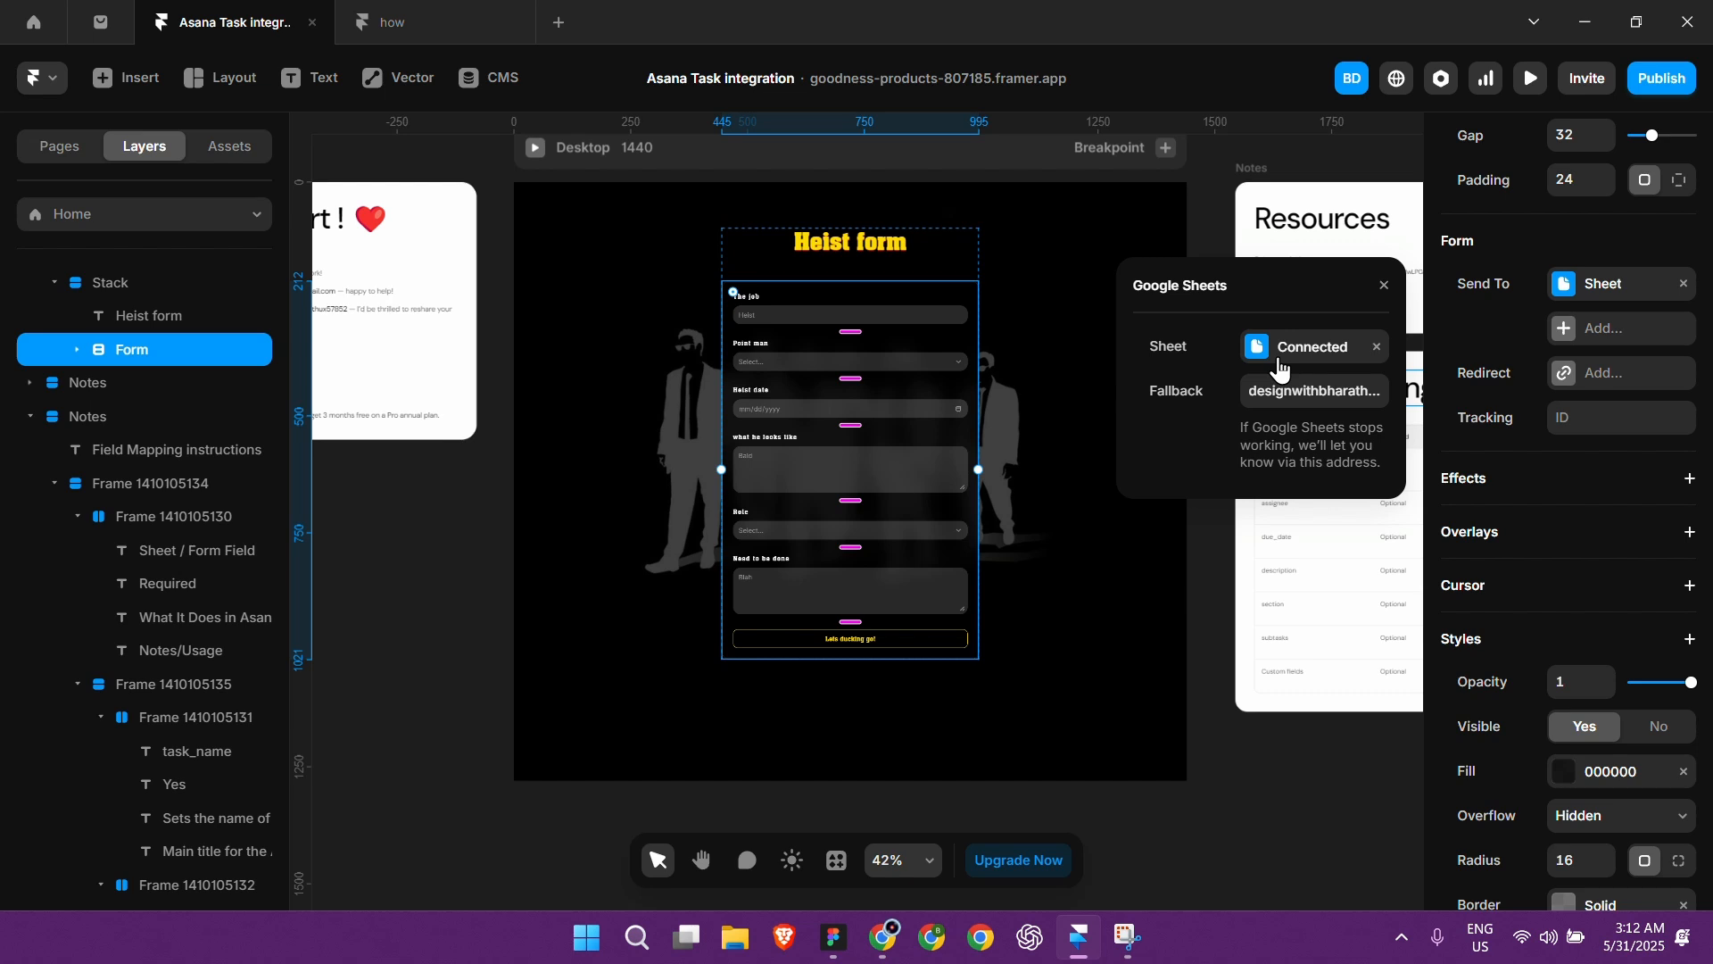
Step: Open the connected Heist form sheet in the browser, closing the two leftover Framer pages and the Tables suggestions
click(1280, 350)
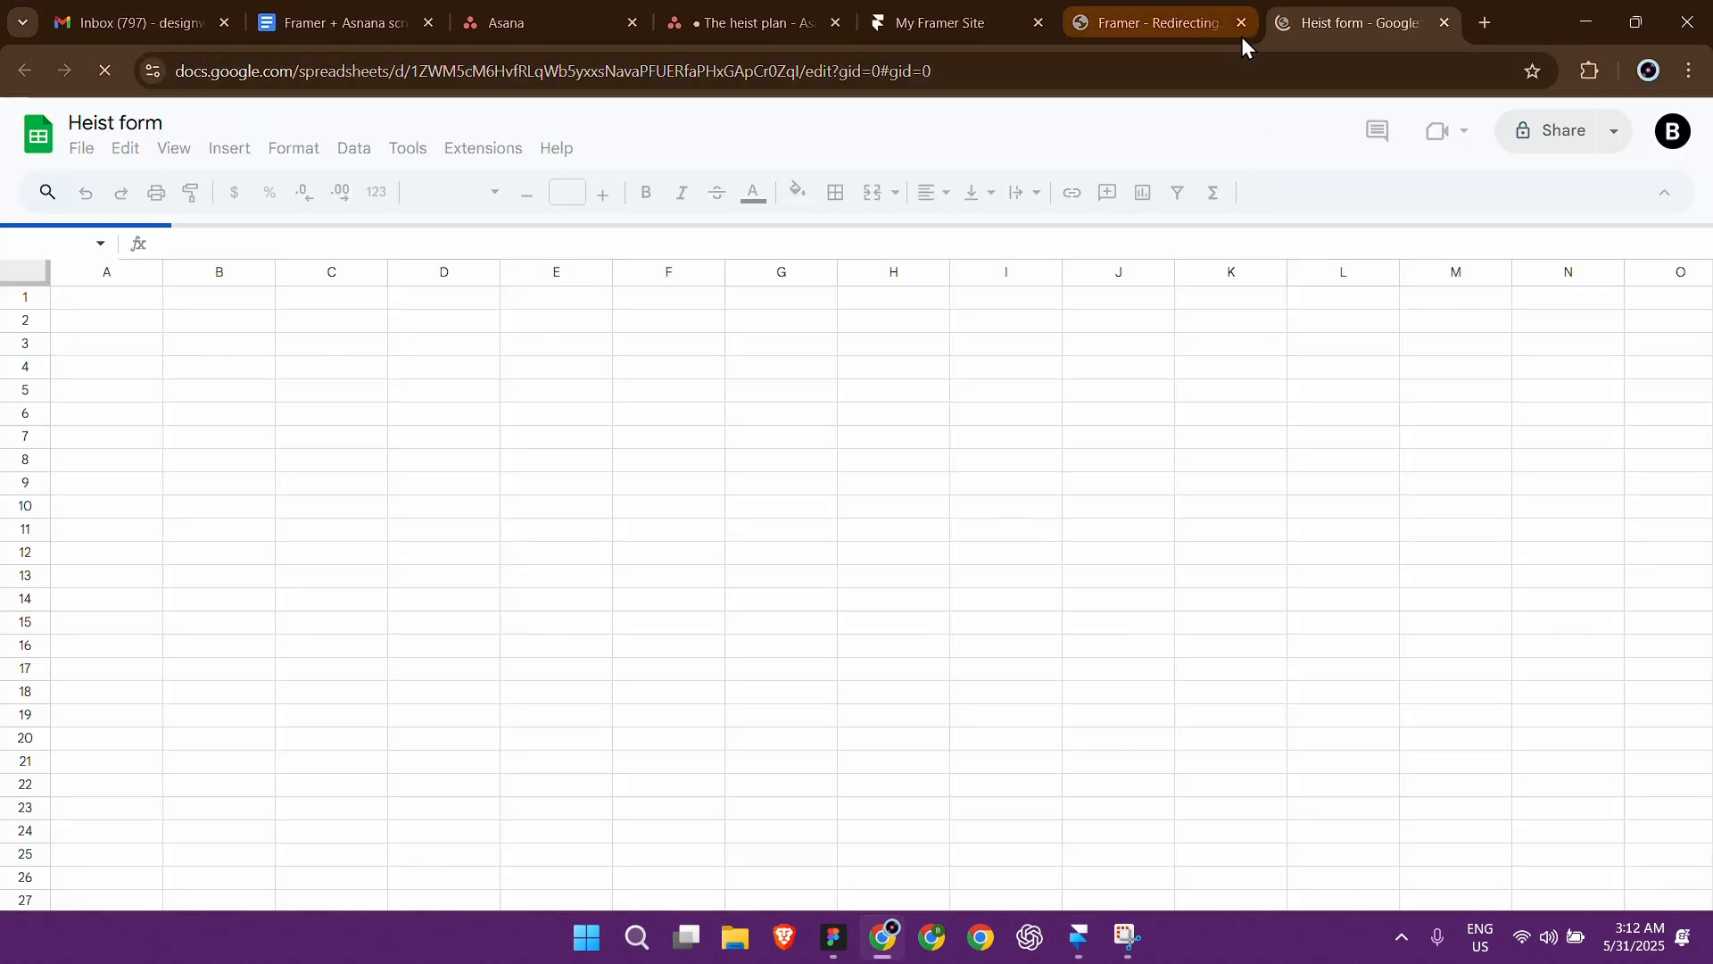
click(1208, 23)
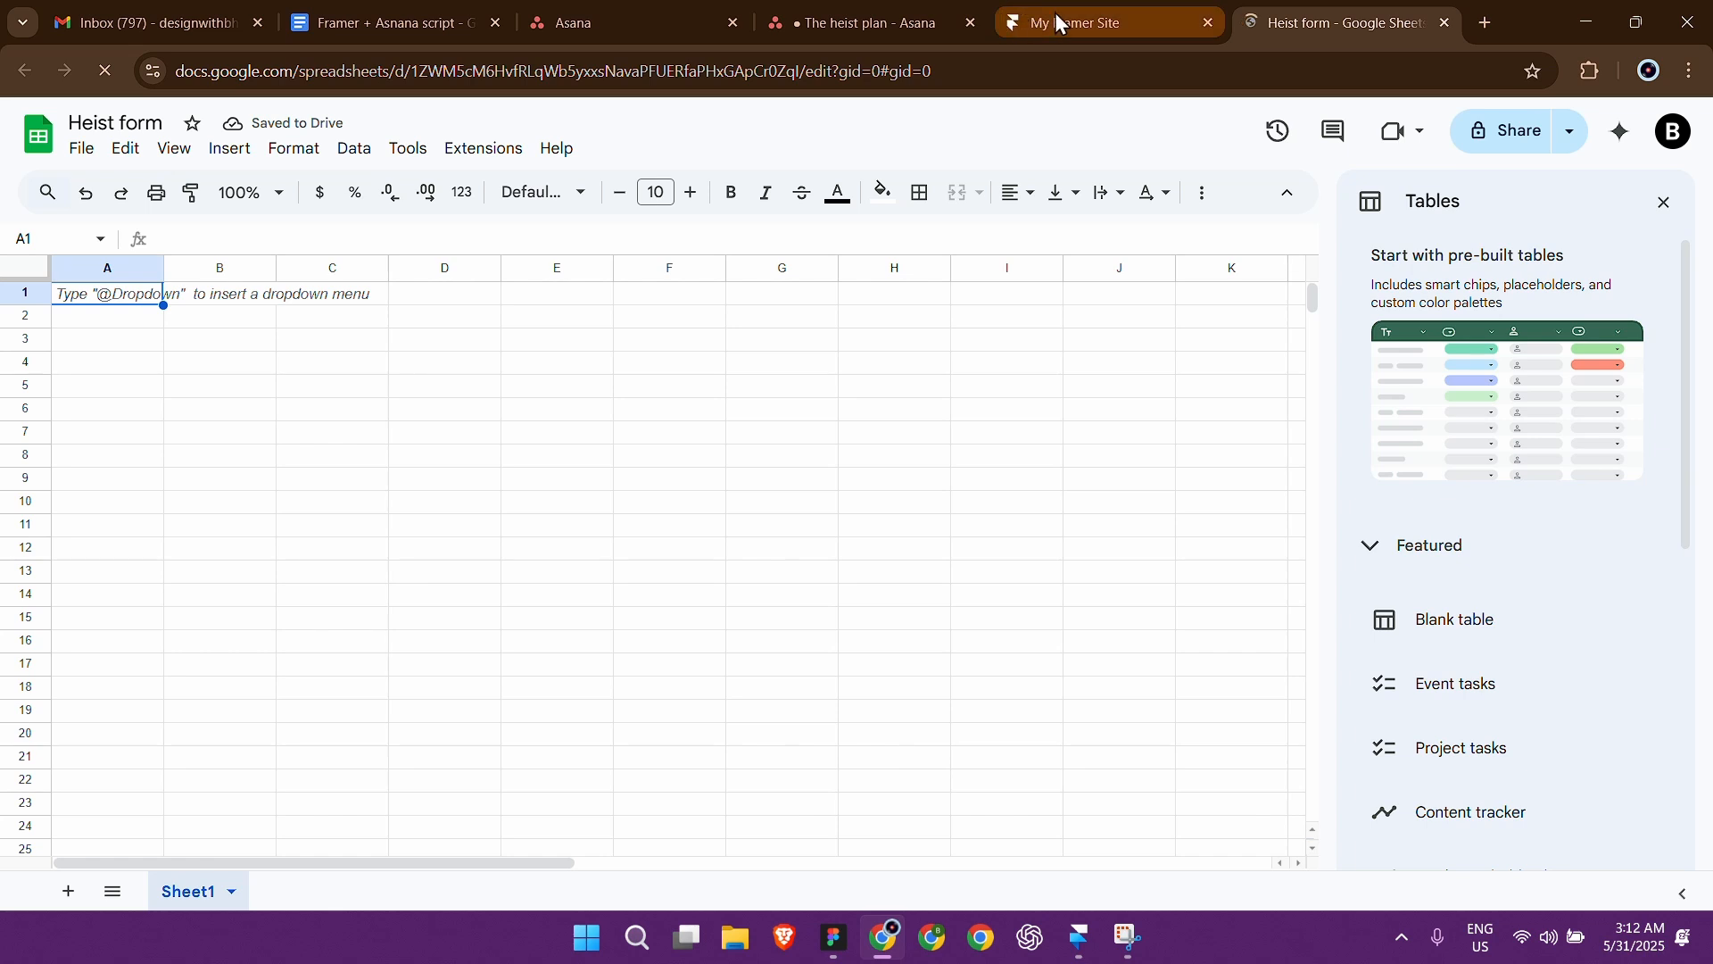
click(1210, 22)
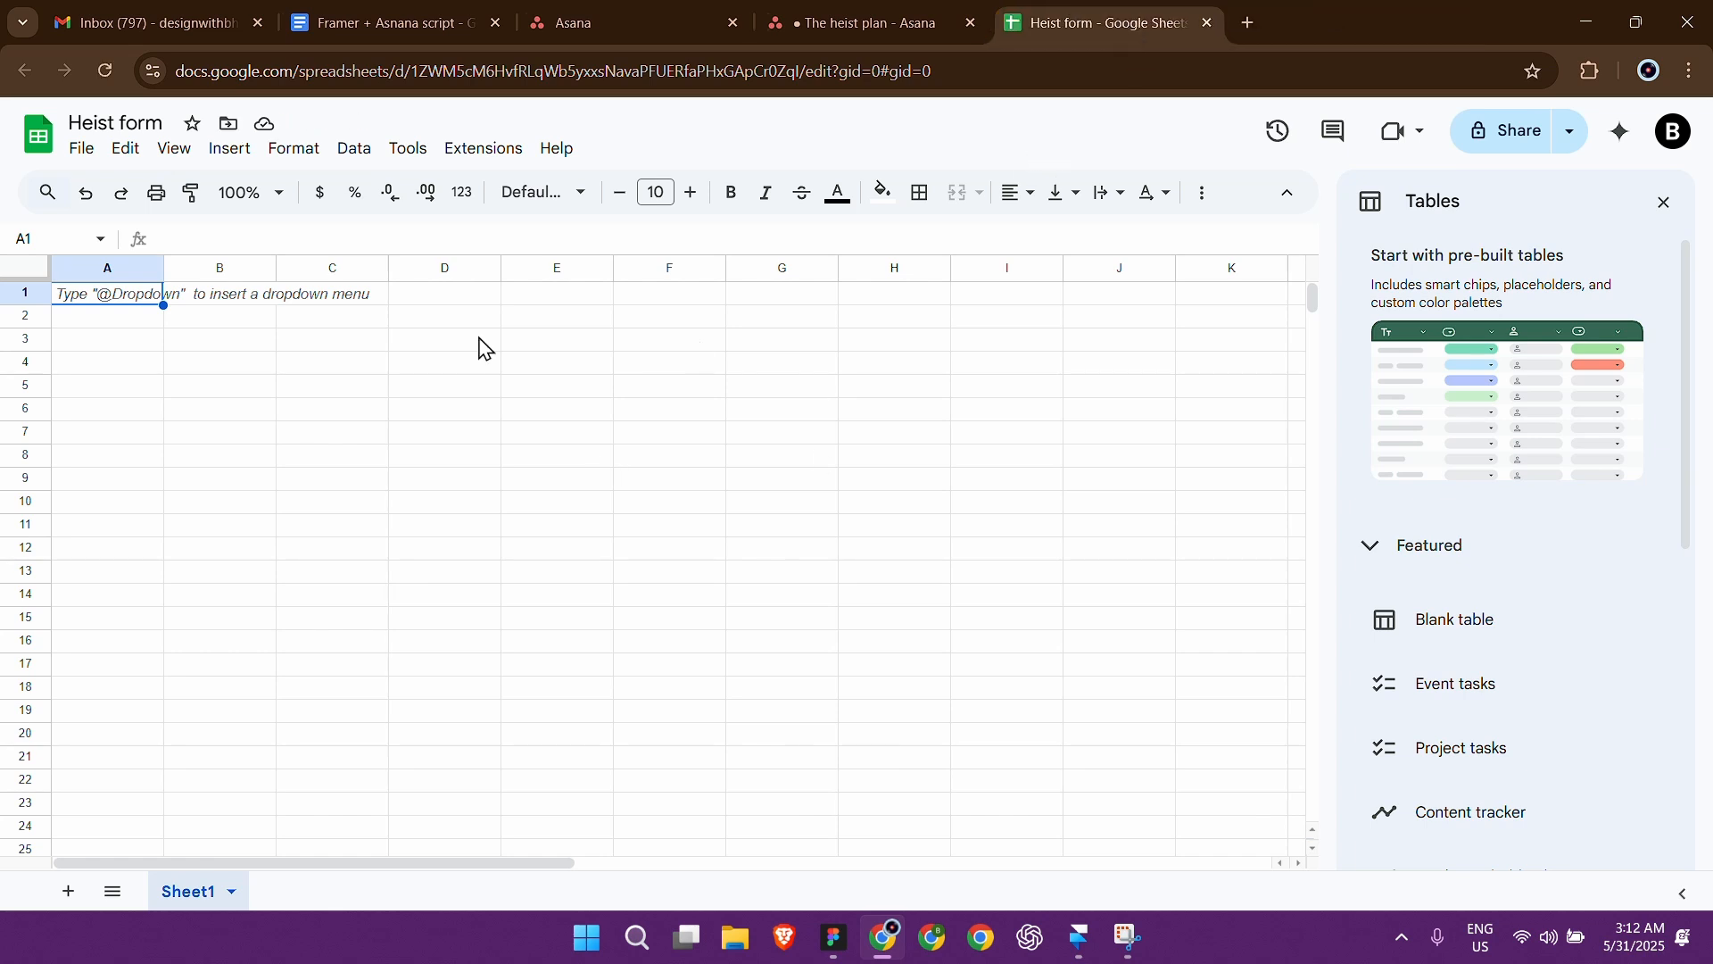
click(1664, 203)
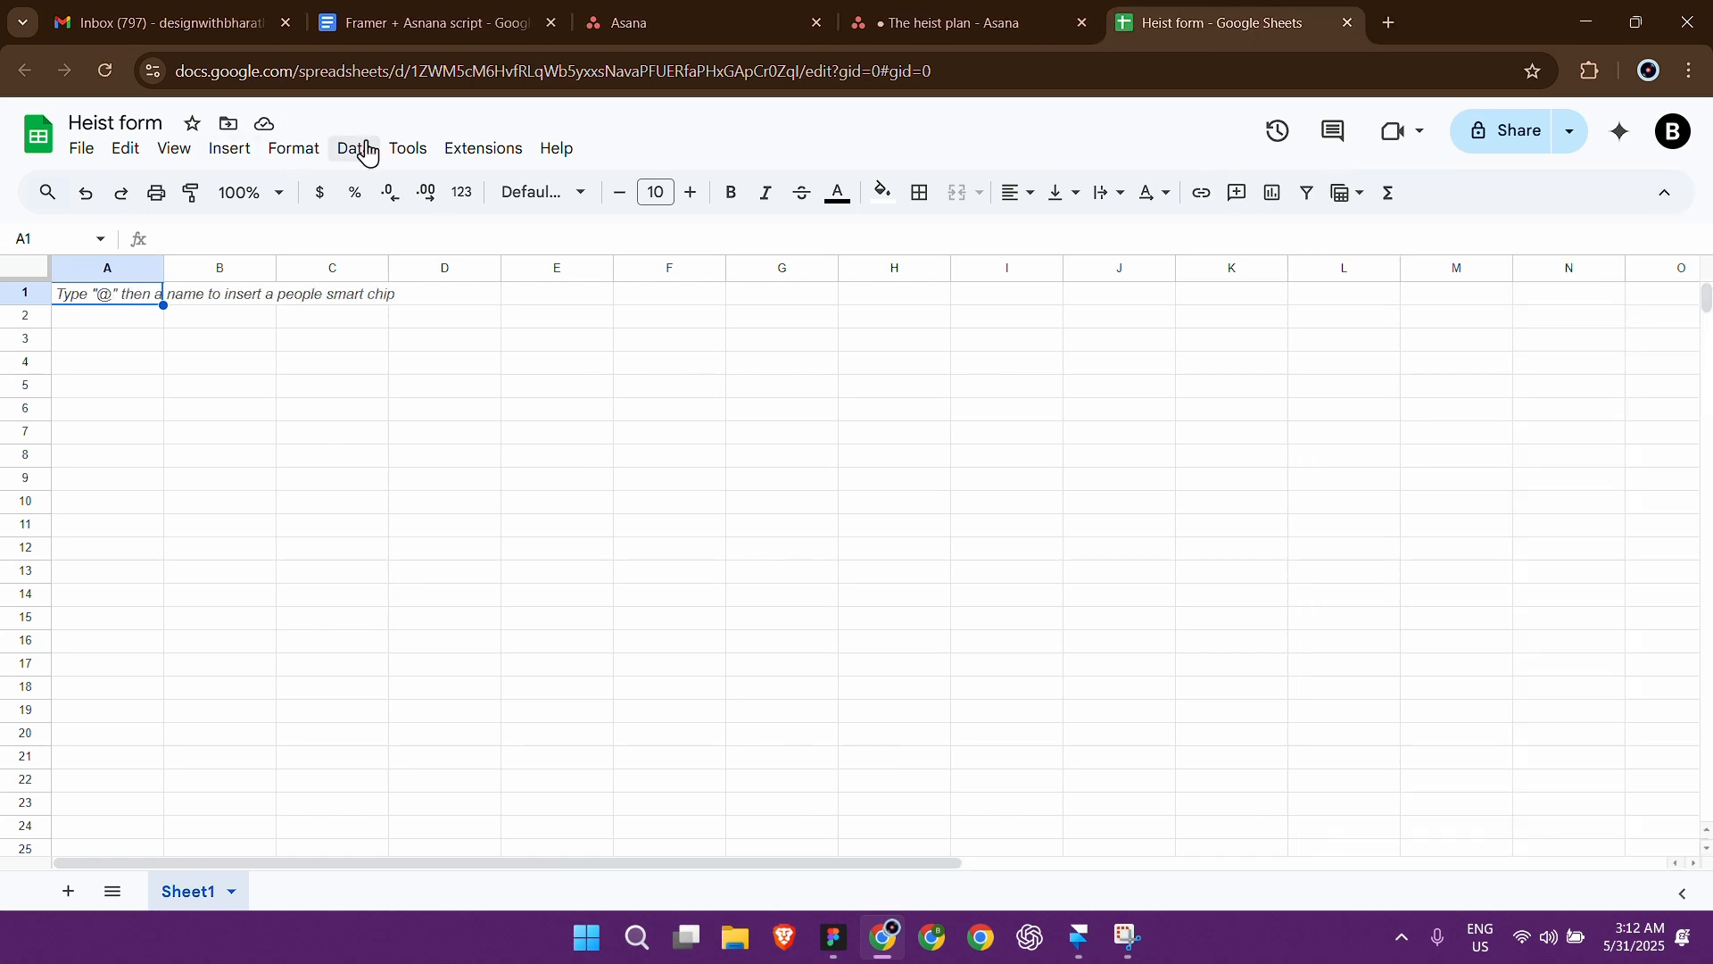
Step: Open the Apps Script editor for the Heist form sheet and delete the default myFunction code from Code.gs
click(478, 166)
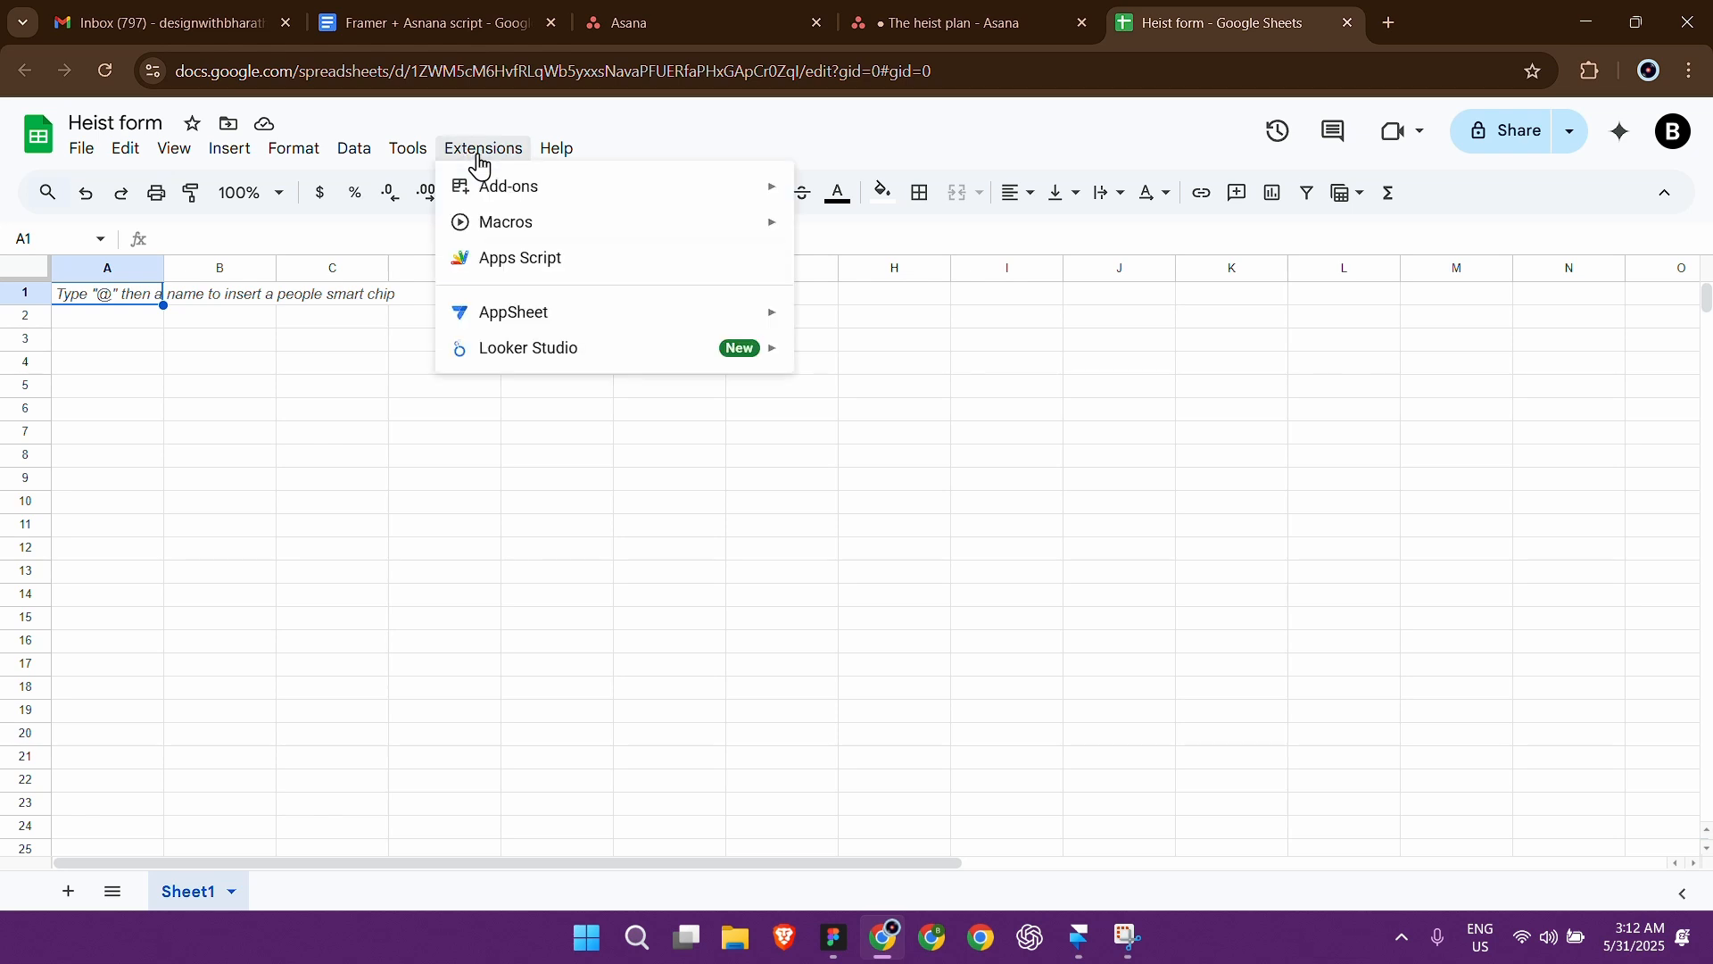
click(502, 265)
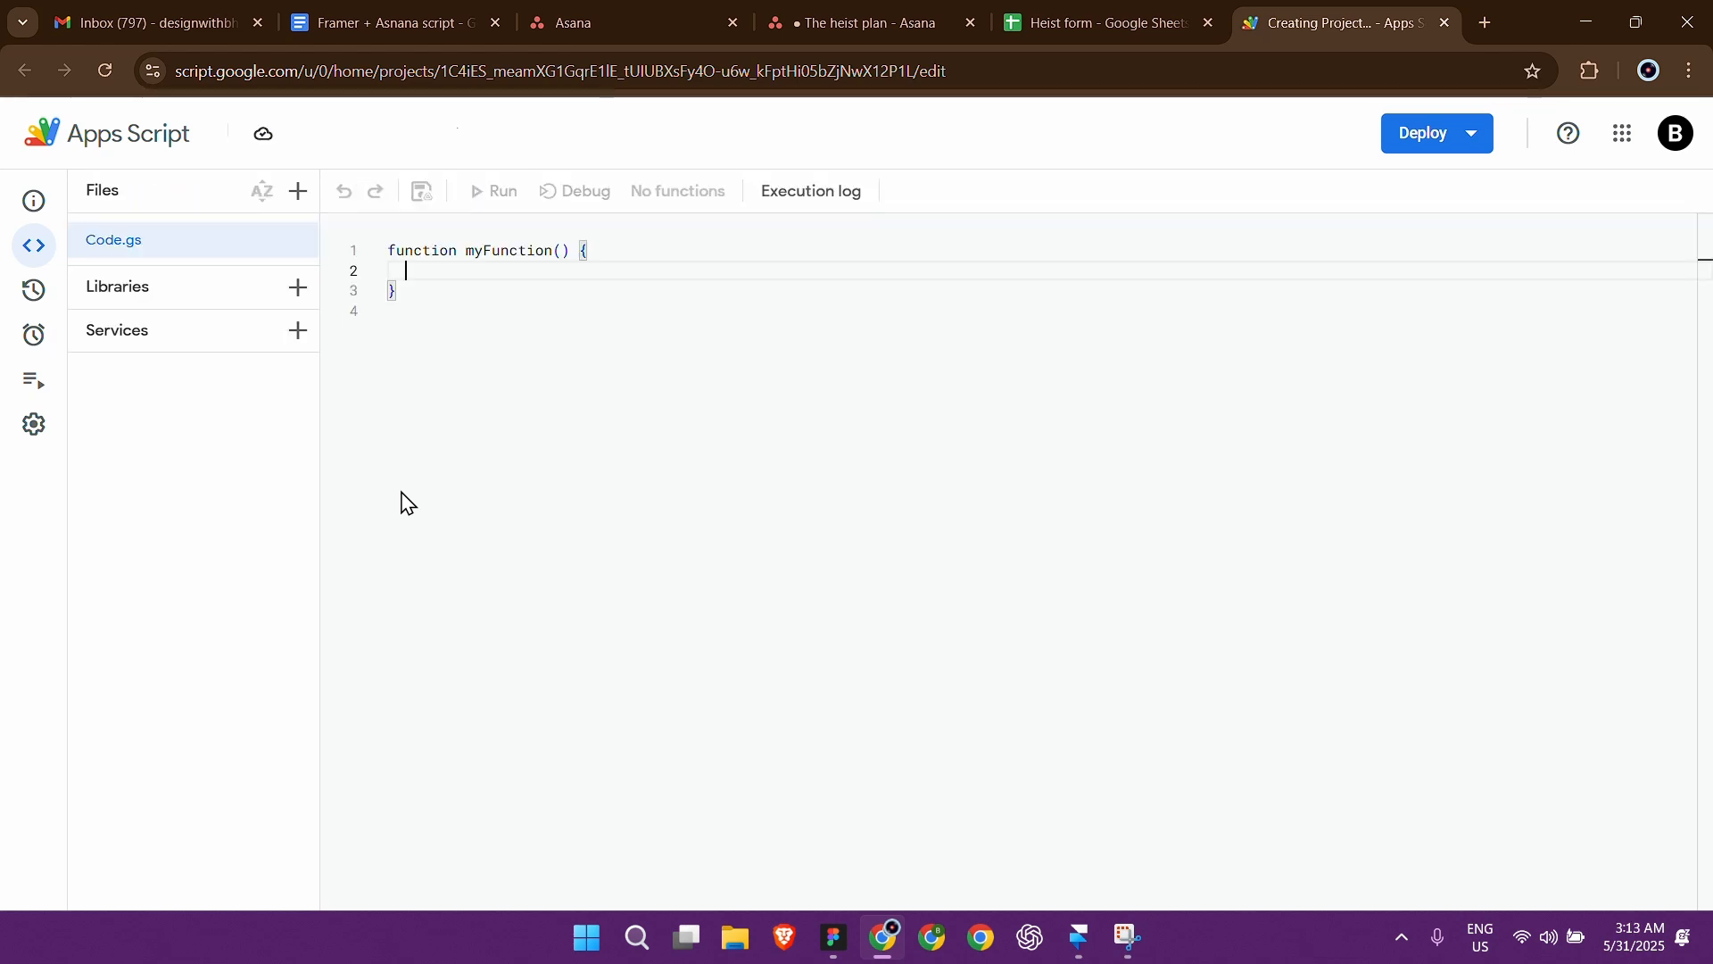
drag(490, 312, 387, 235)
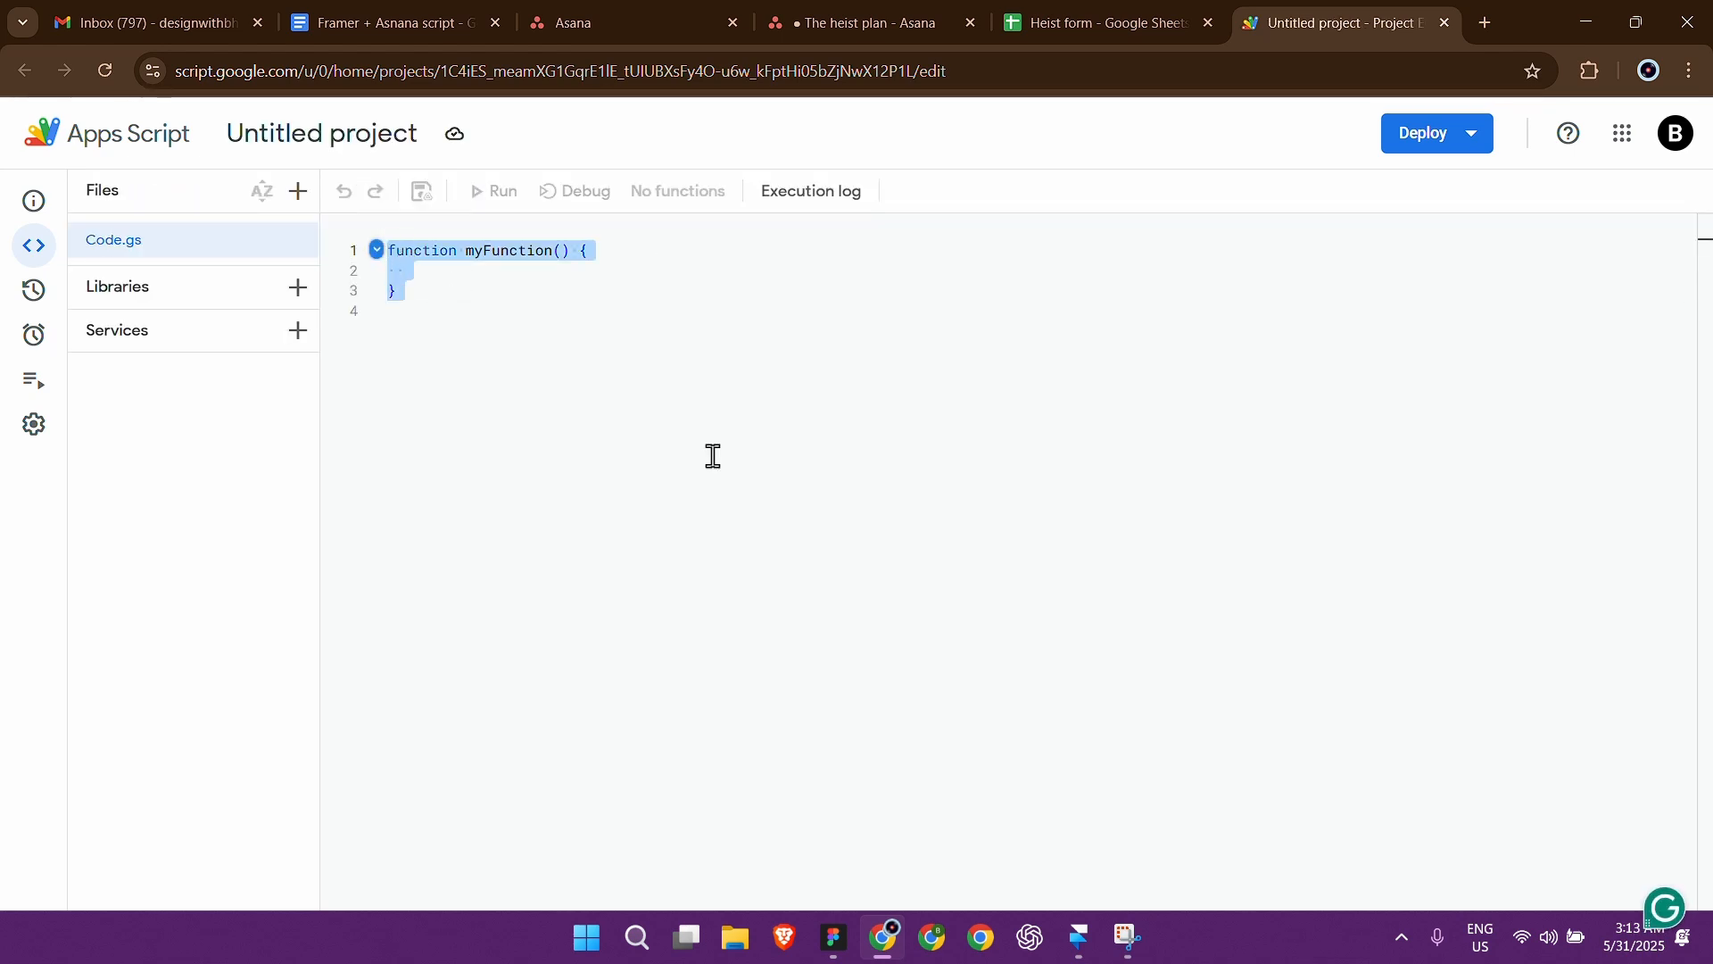
key(BackSpace)
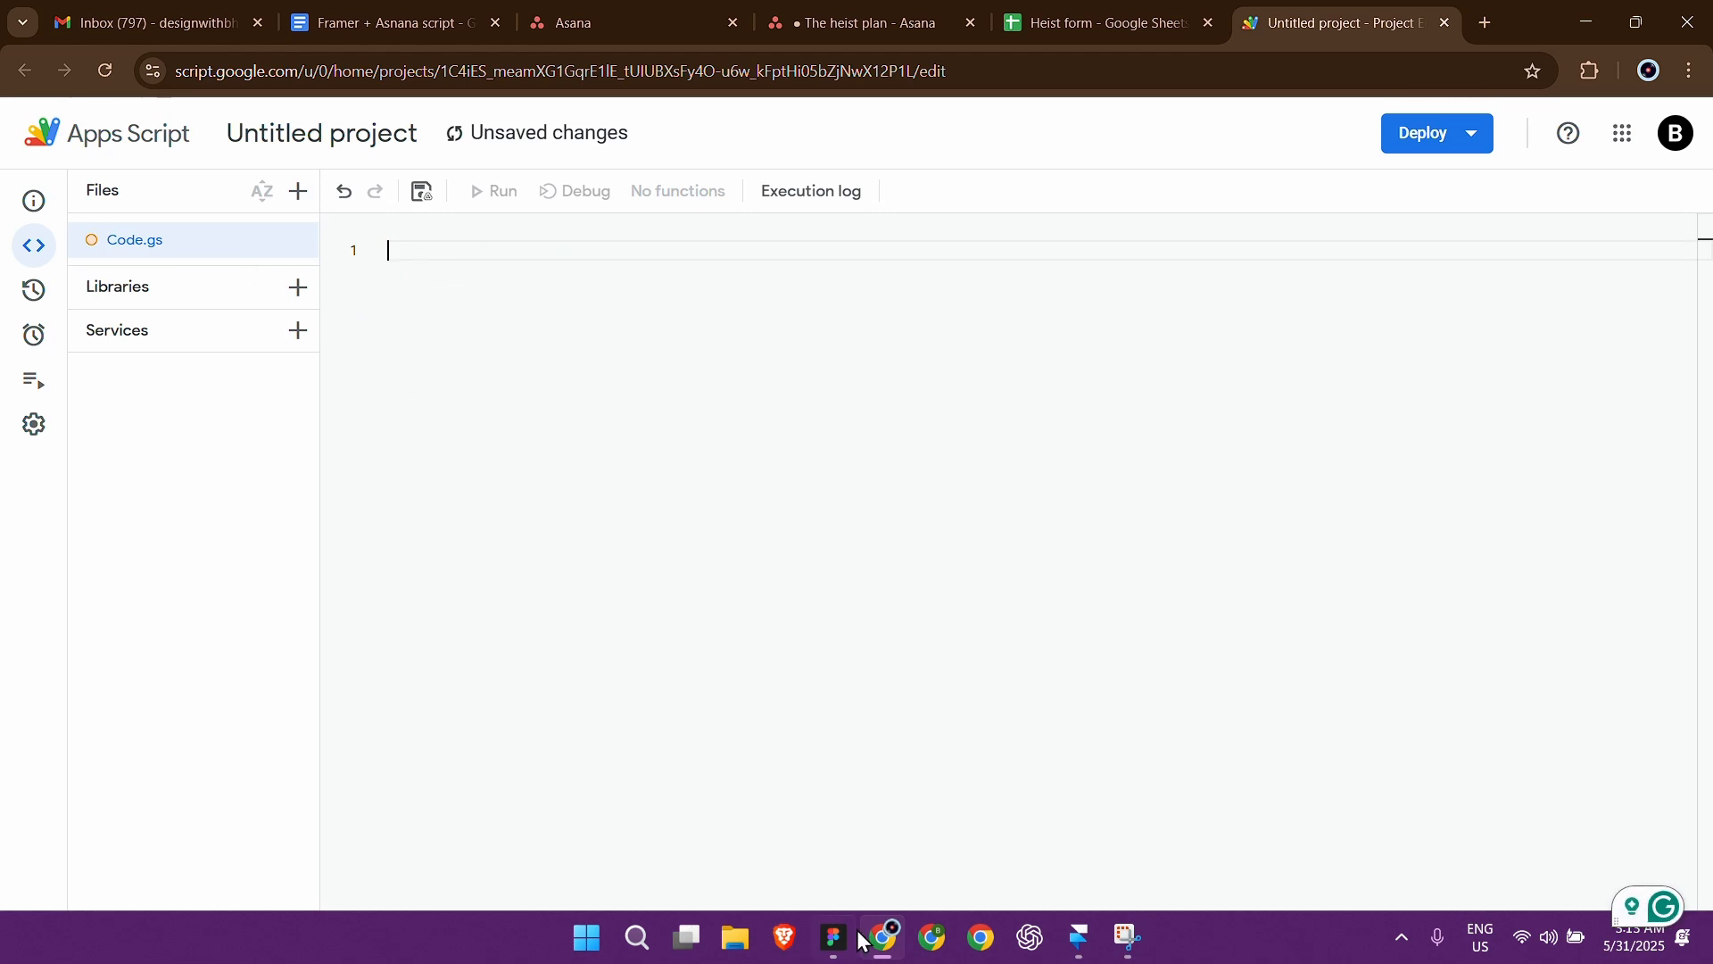
Step: Switch to Framer and find the script document link in the Resources note
click(1079, 937)
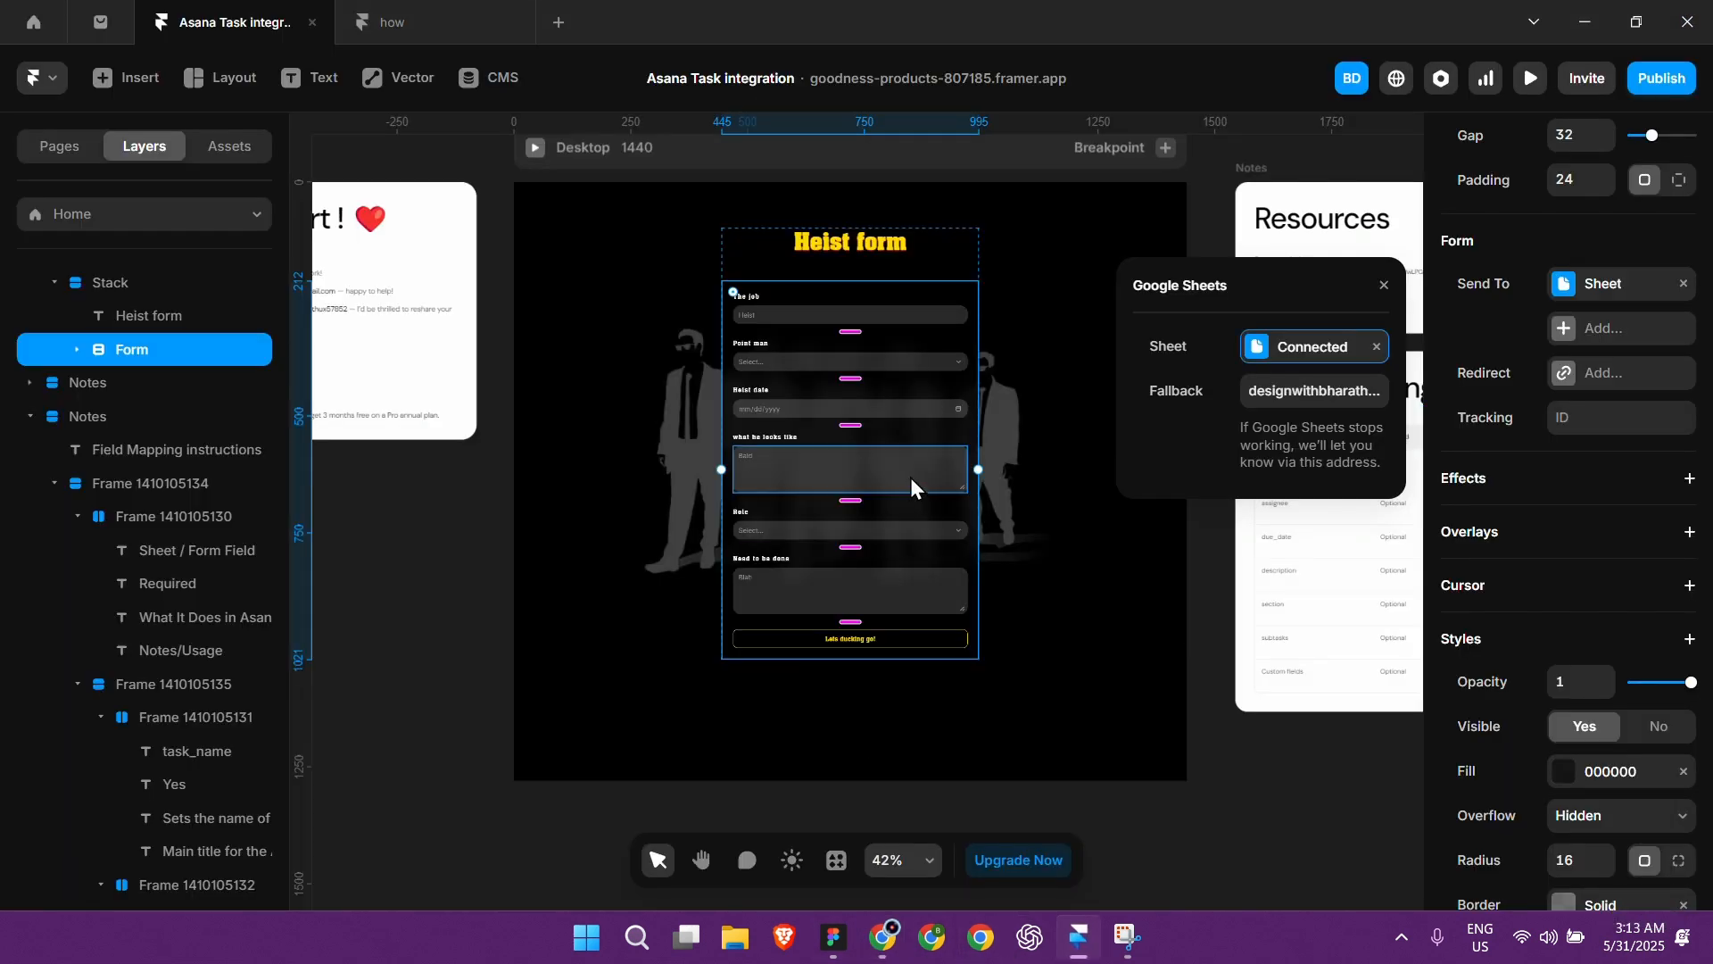
scroll(1043, 446, up, 5)
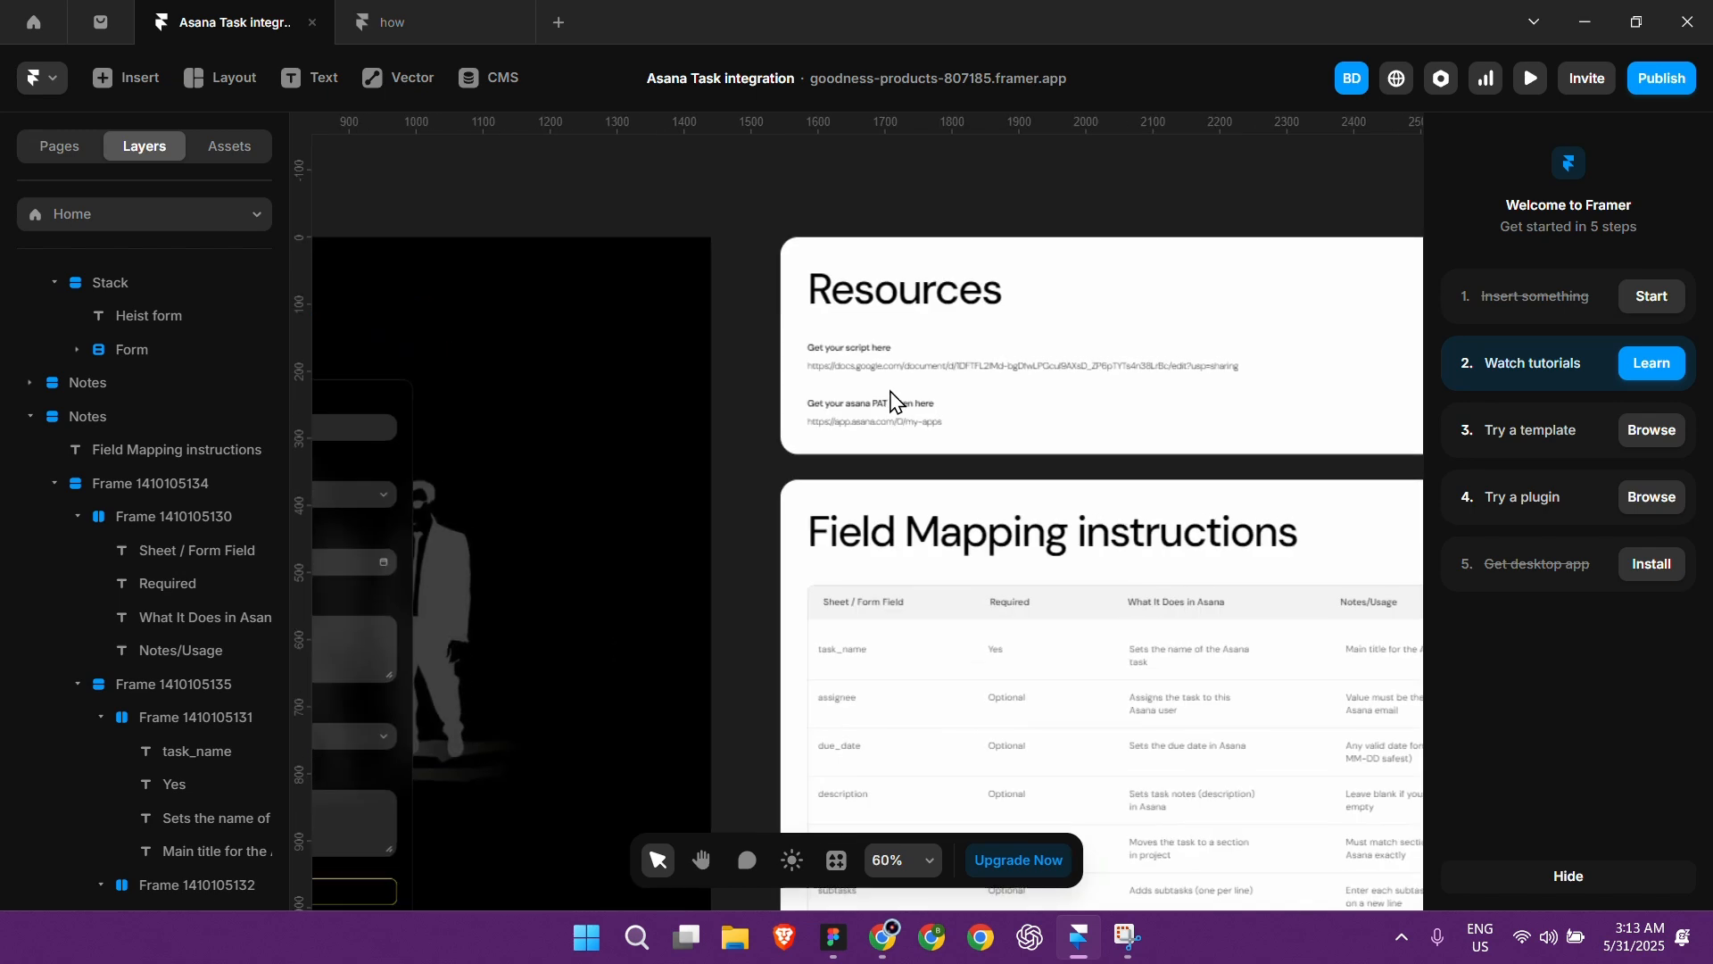
click(917, 371)
scroll(669, 370, up, 3)
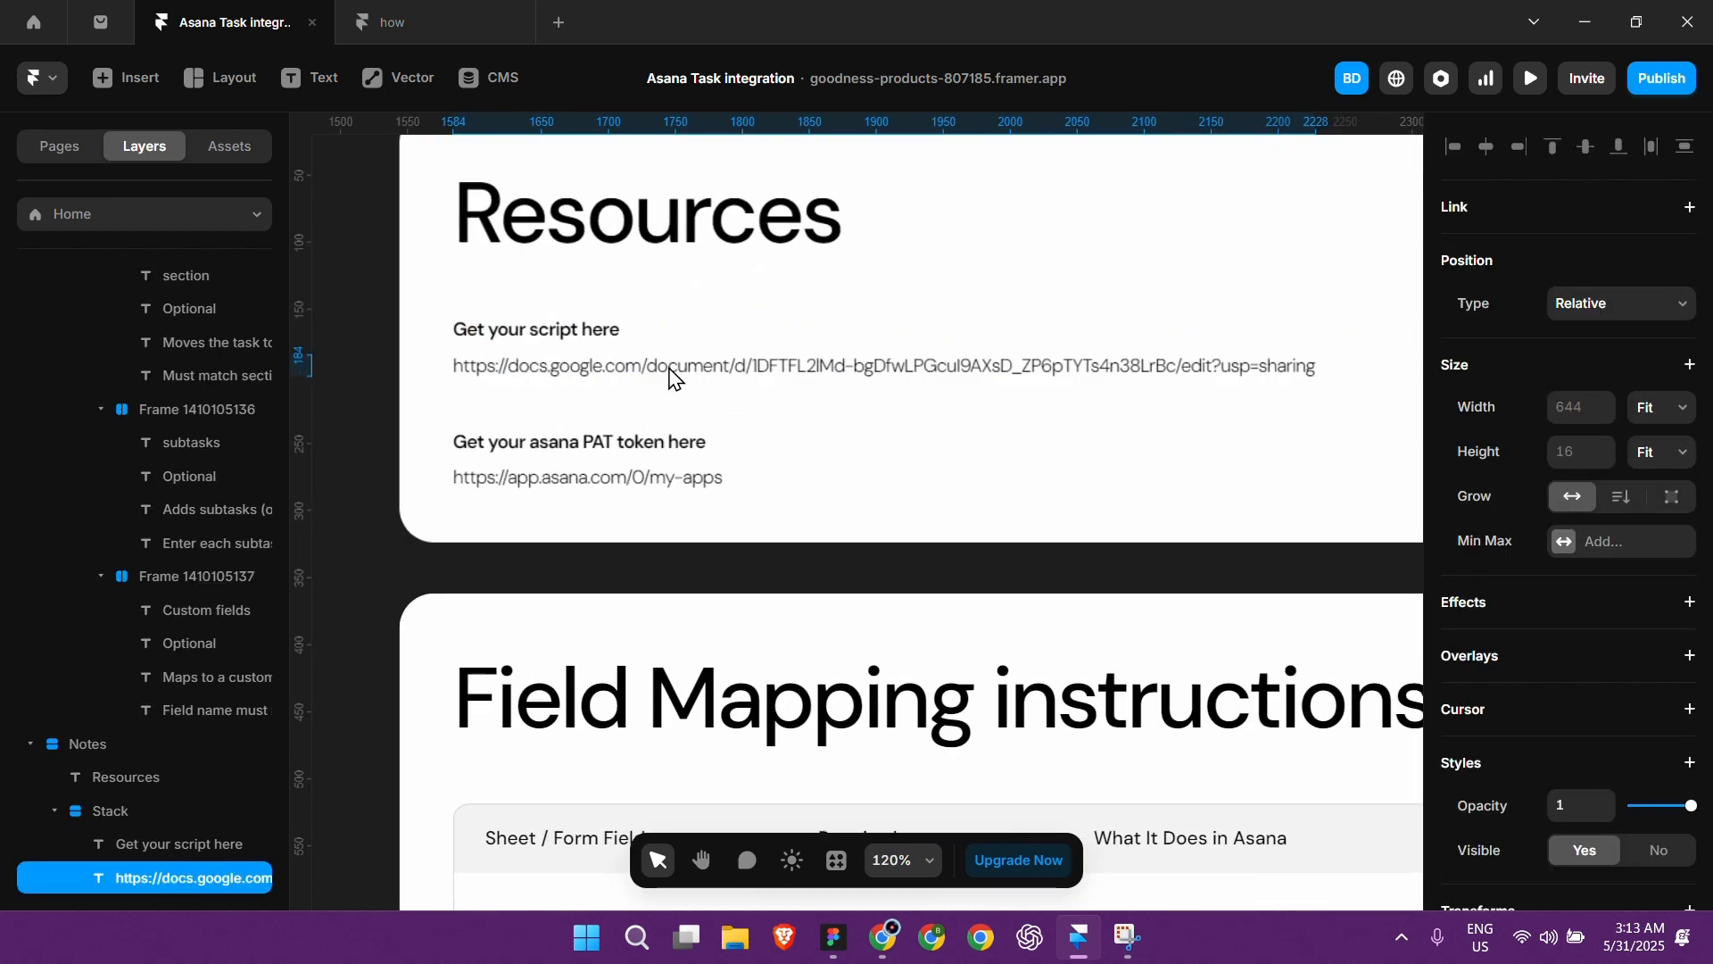
key(alt+Tab)
Step: Copy the entire code from the "Framer + Asnana script" document and paste it into the empty Code.gs file
click(355, 7)
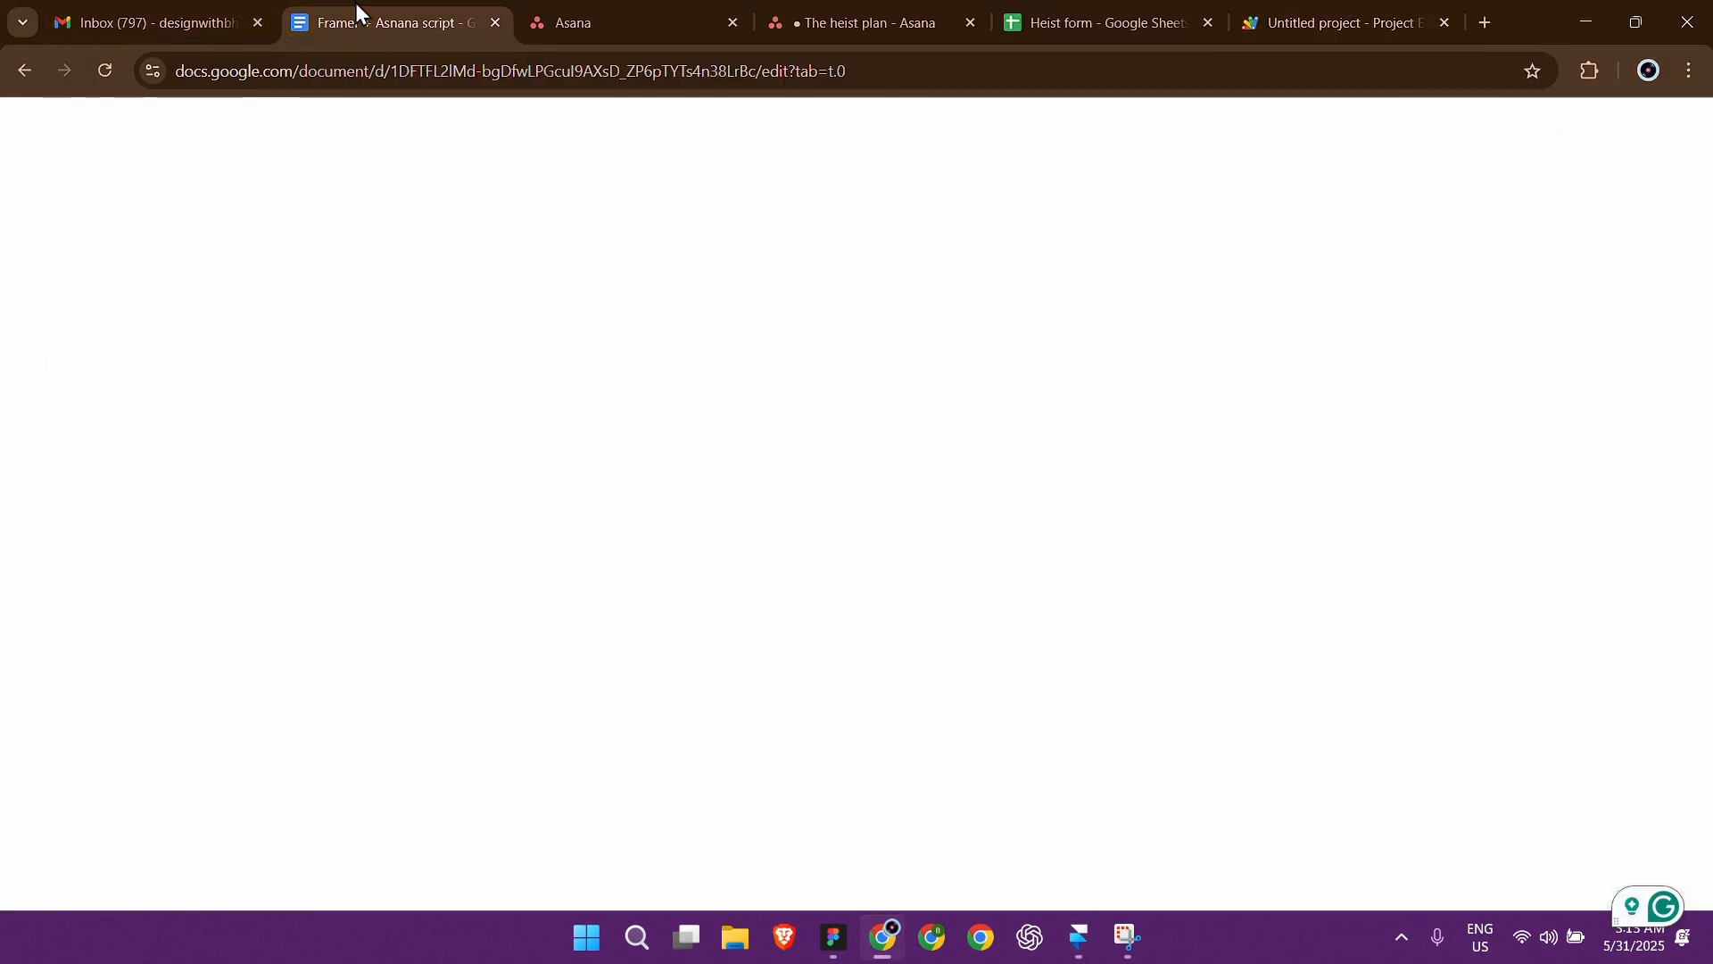
scroll(447, 517, down, 2)
drag(455, 352, 818, 688)
scroll(892, 723, down, 20)
scroll(892, 716, down, 12)
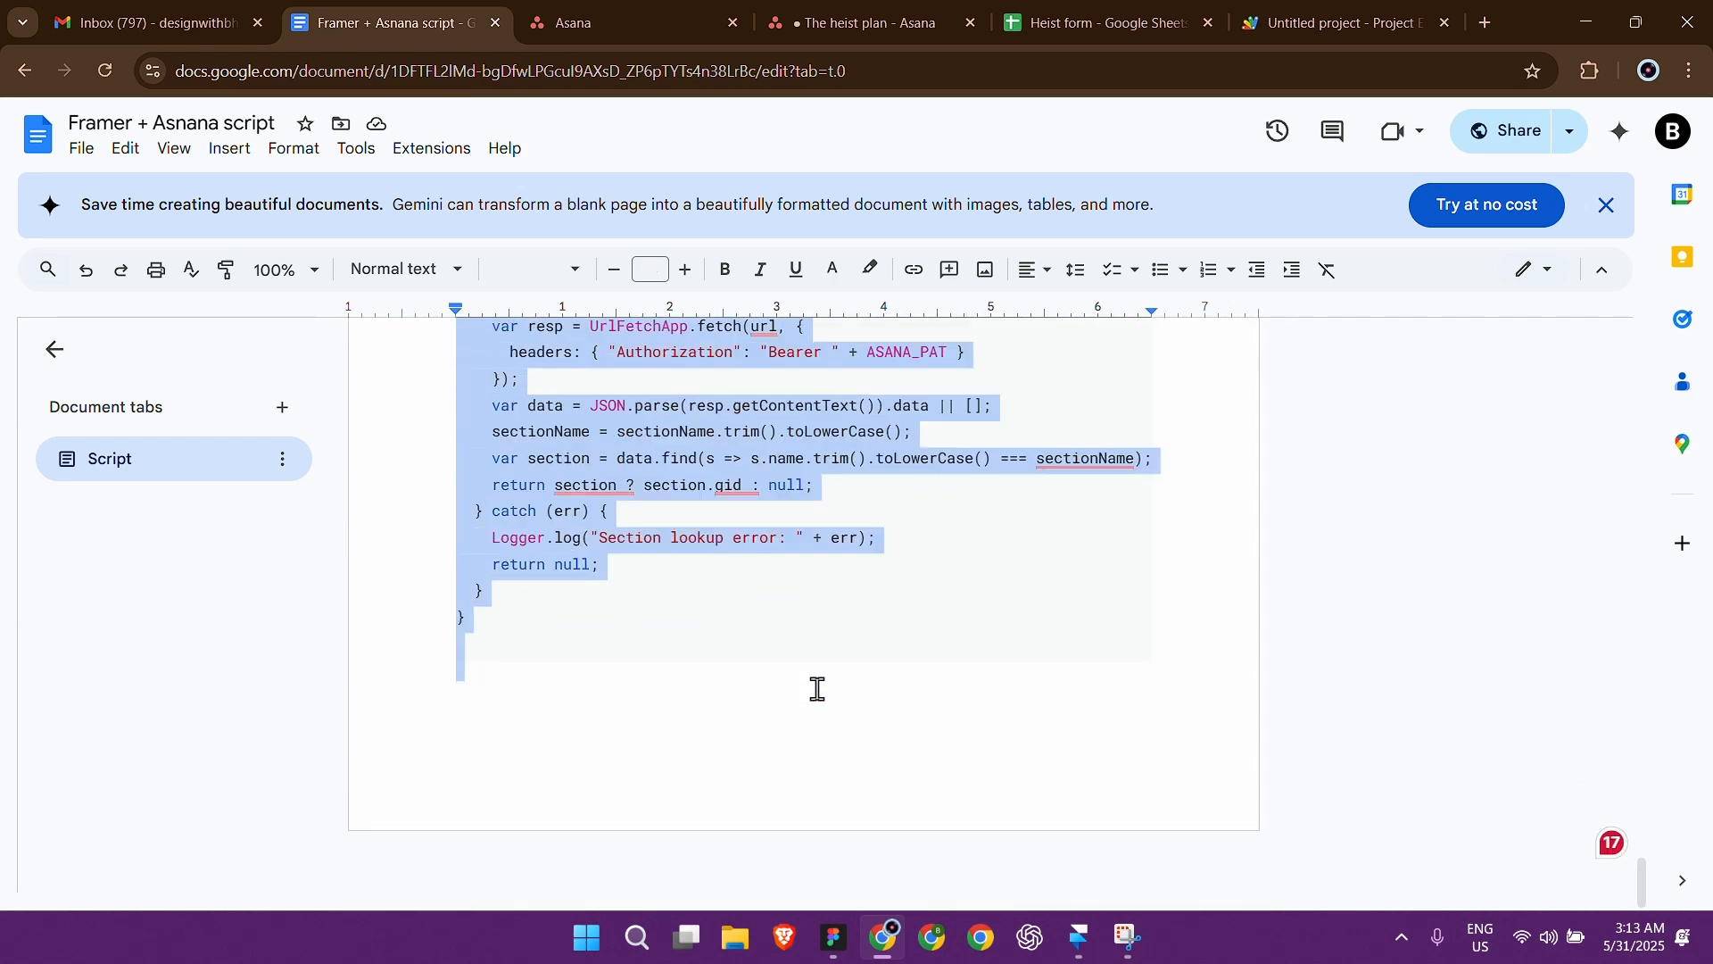
key(ctrl+c)
click(1297, 25)
key(ctrl+v)
scroll(660, 468, up, 20)
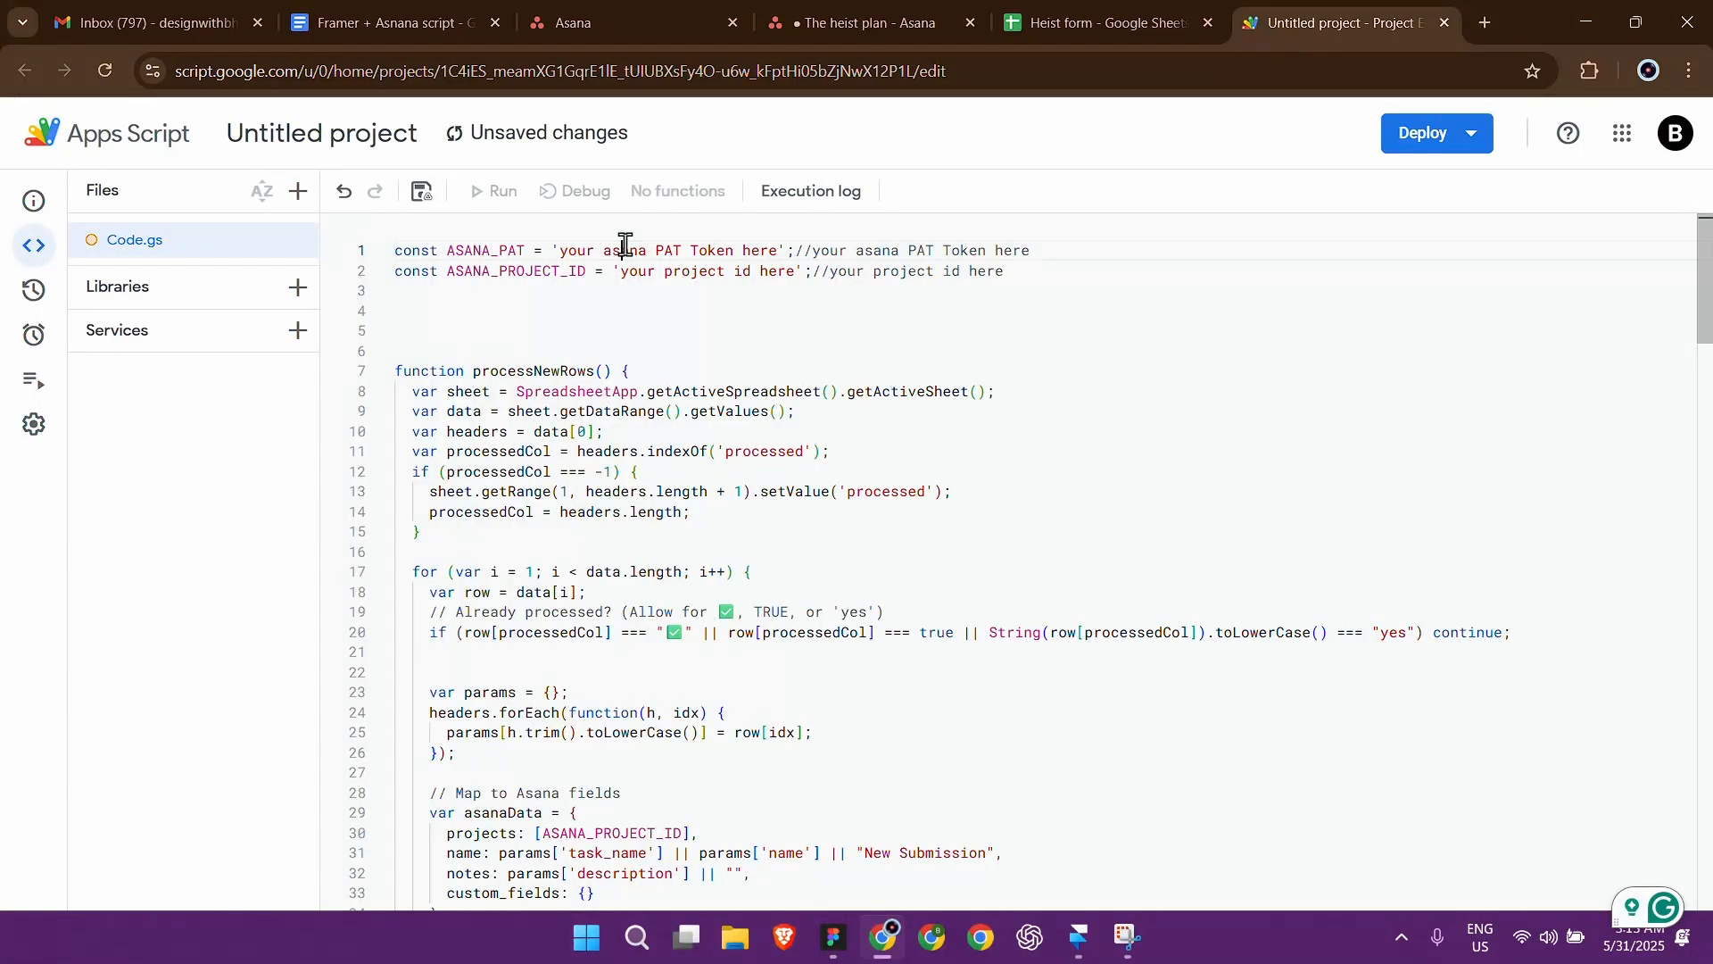
Step: Check the script's token and project ID placeholders, find the token link in the script document, and open Asana's My apps developer page
double_click(626, 248)
double_click(677, 274)
click(721, 316)
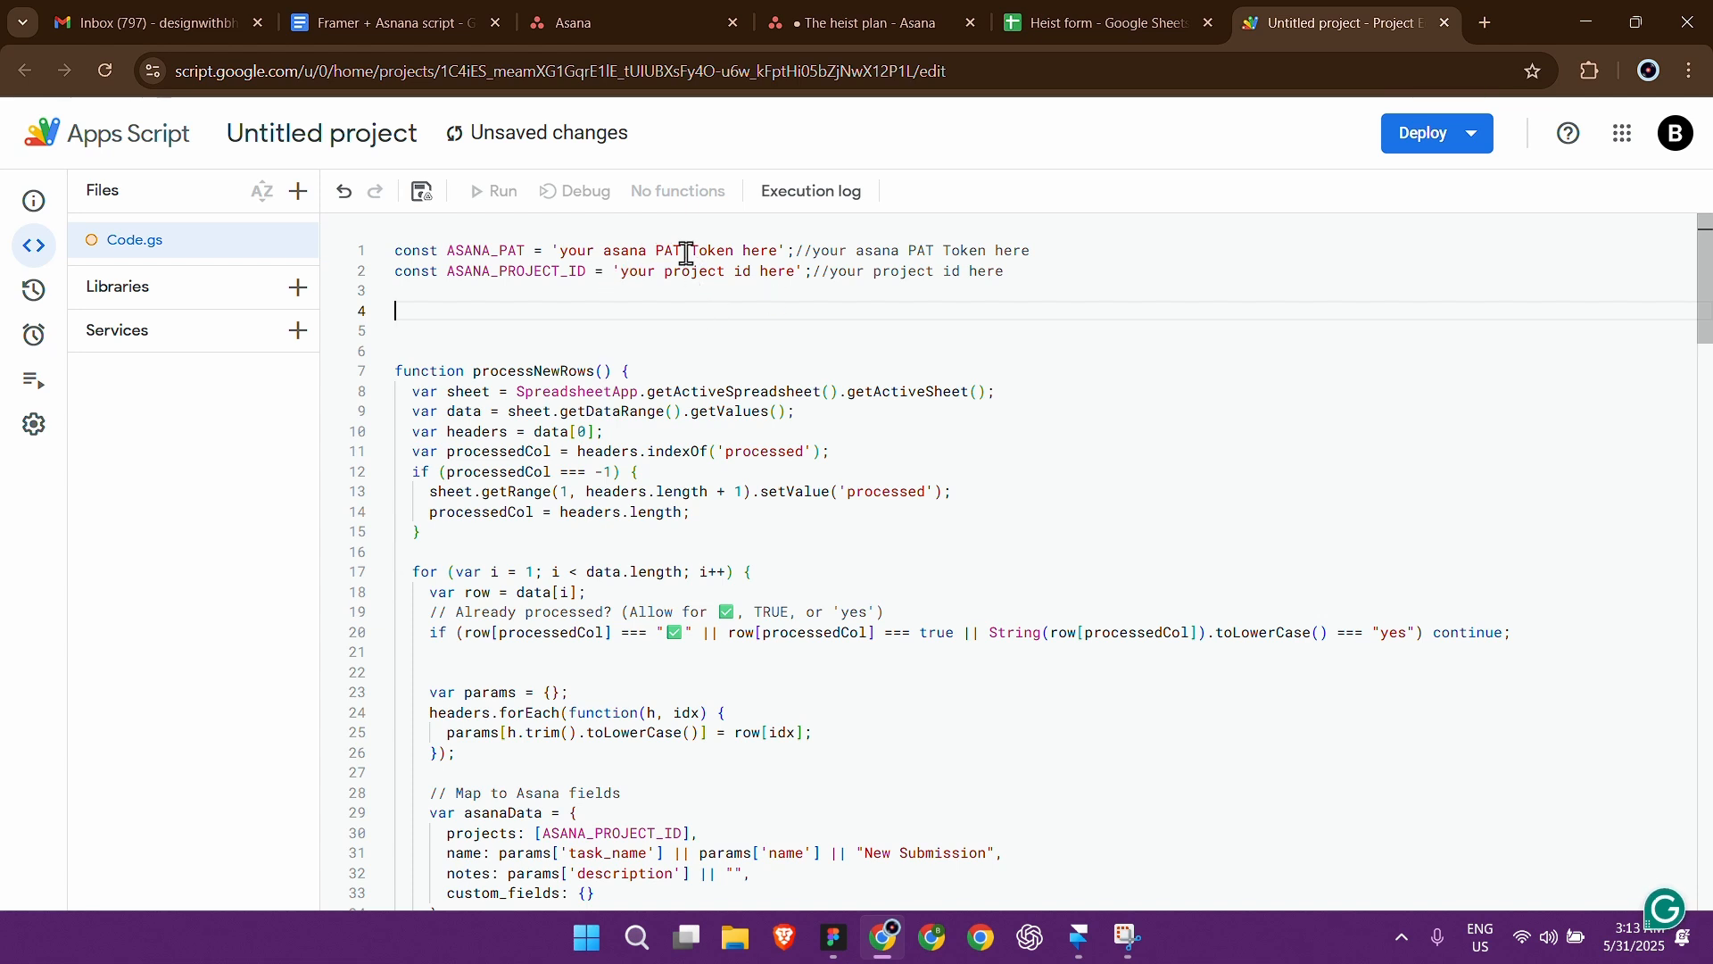
click(403, 5)
scroll(699, 489, up, 15)
scroll(699, 486, up, 12)
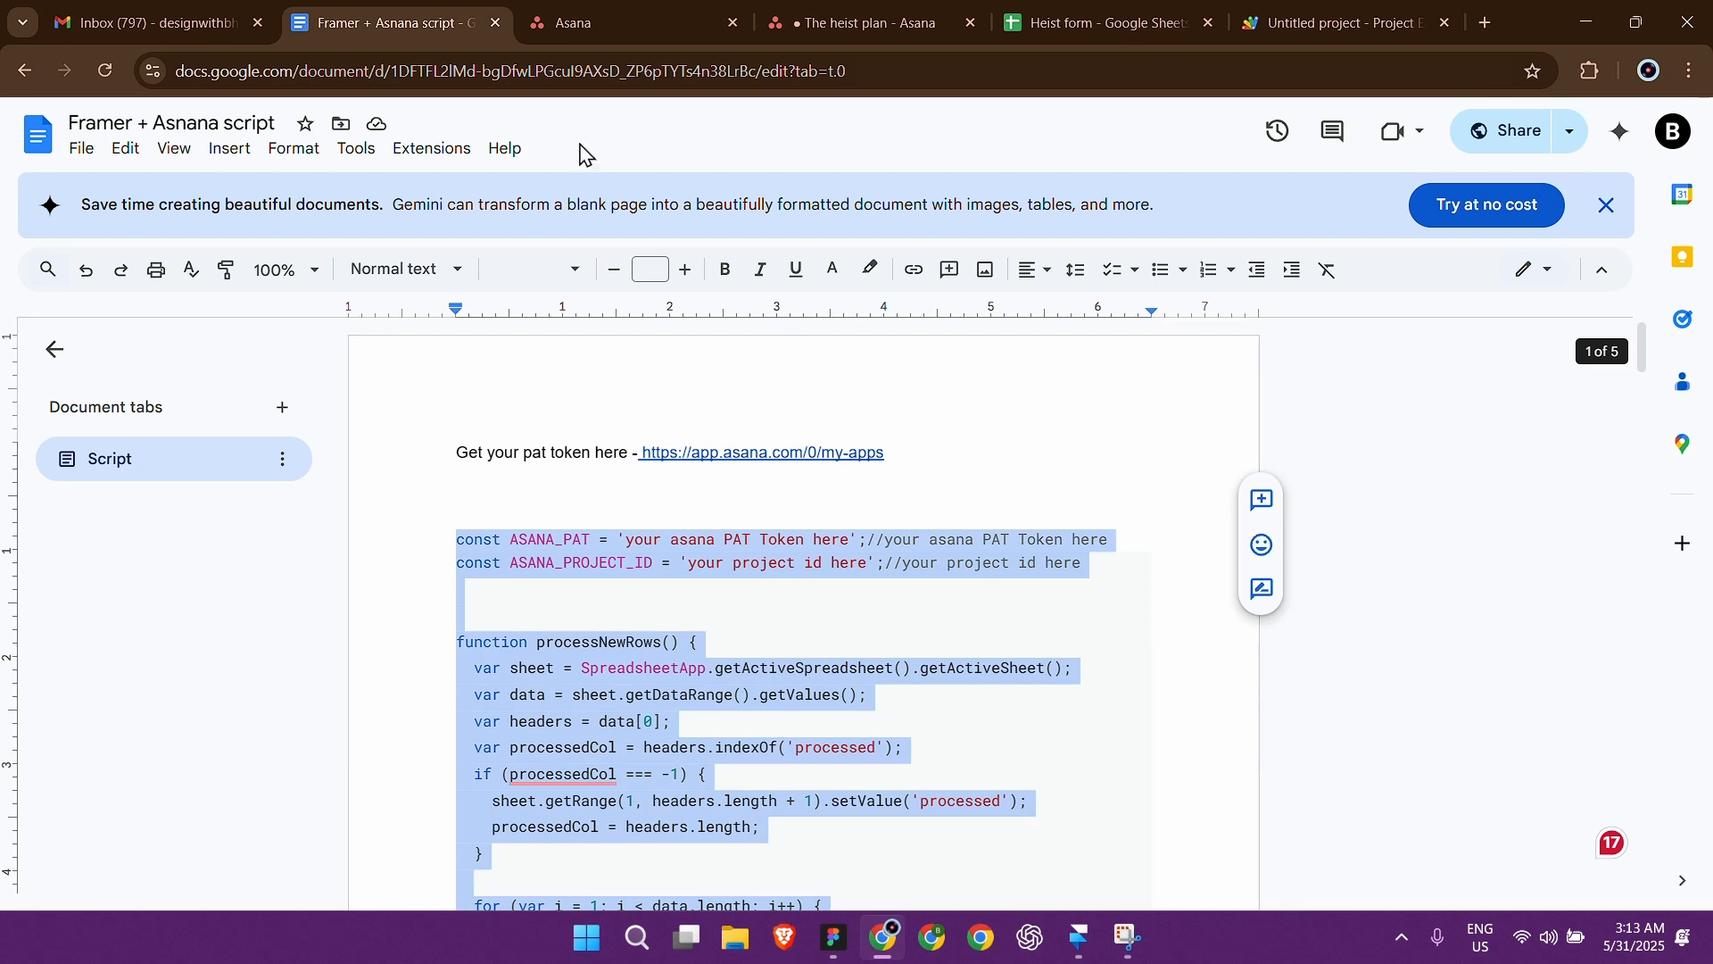
click(643, 453)
click(584, 23)
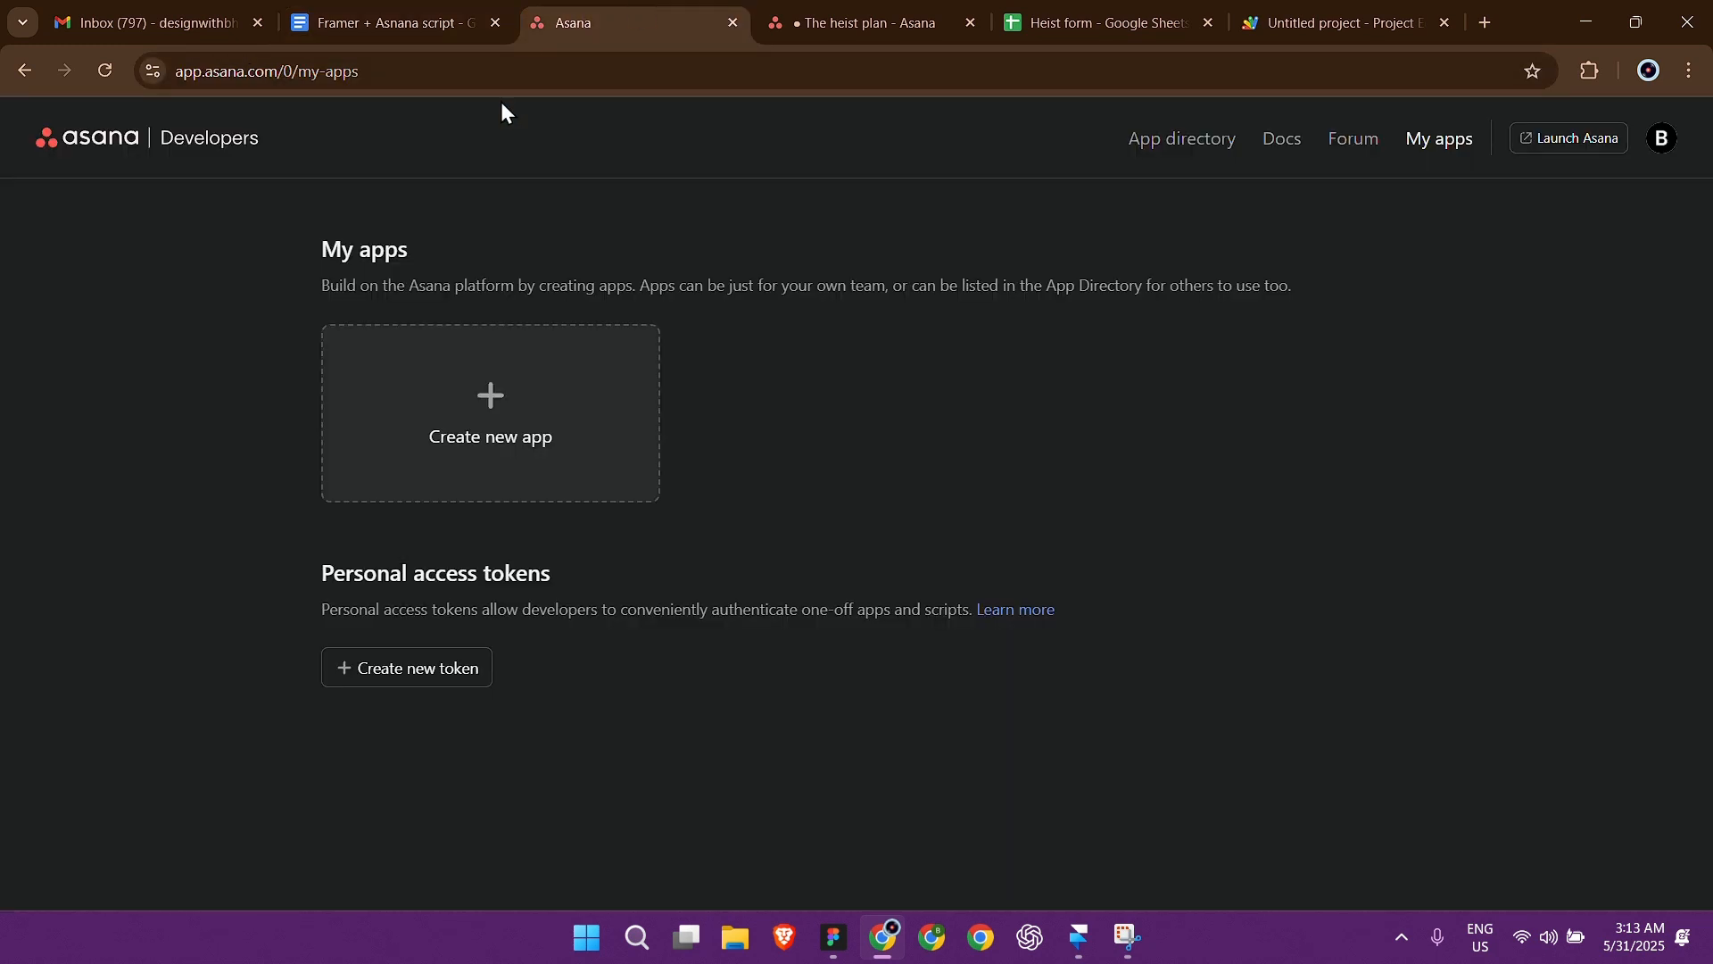
click(357, 72)
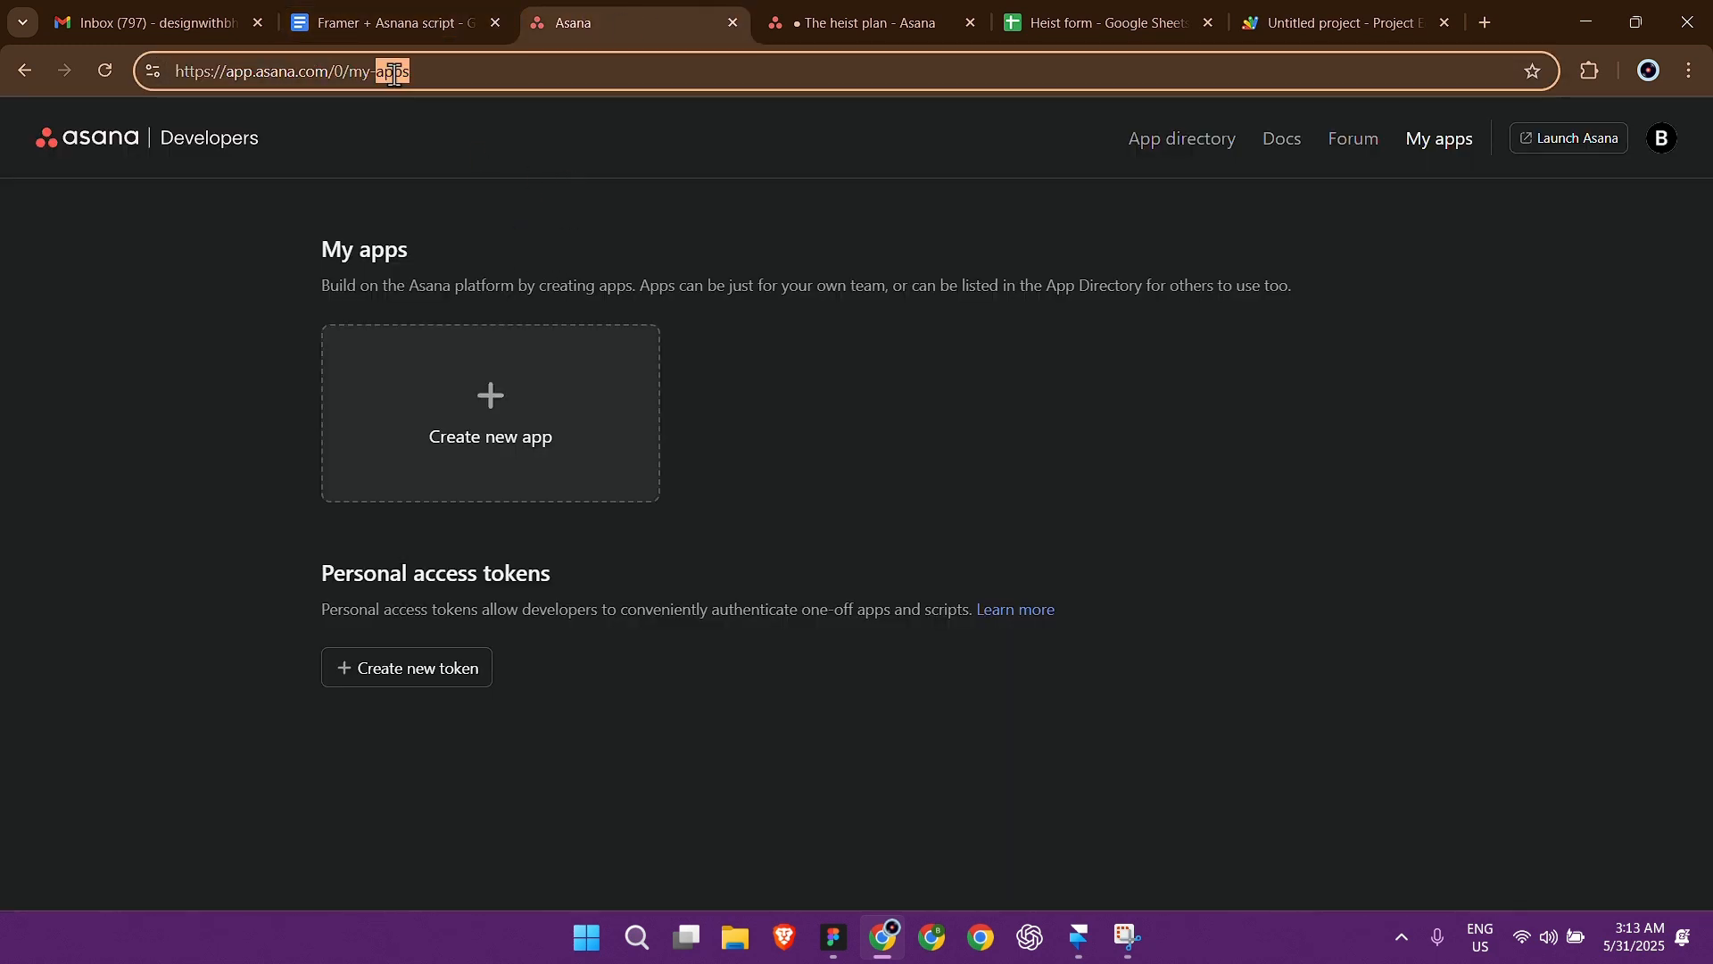
click(211, 298)
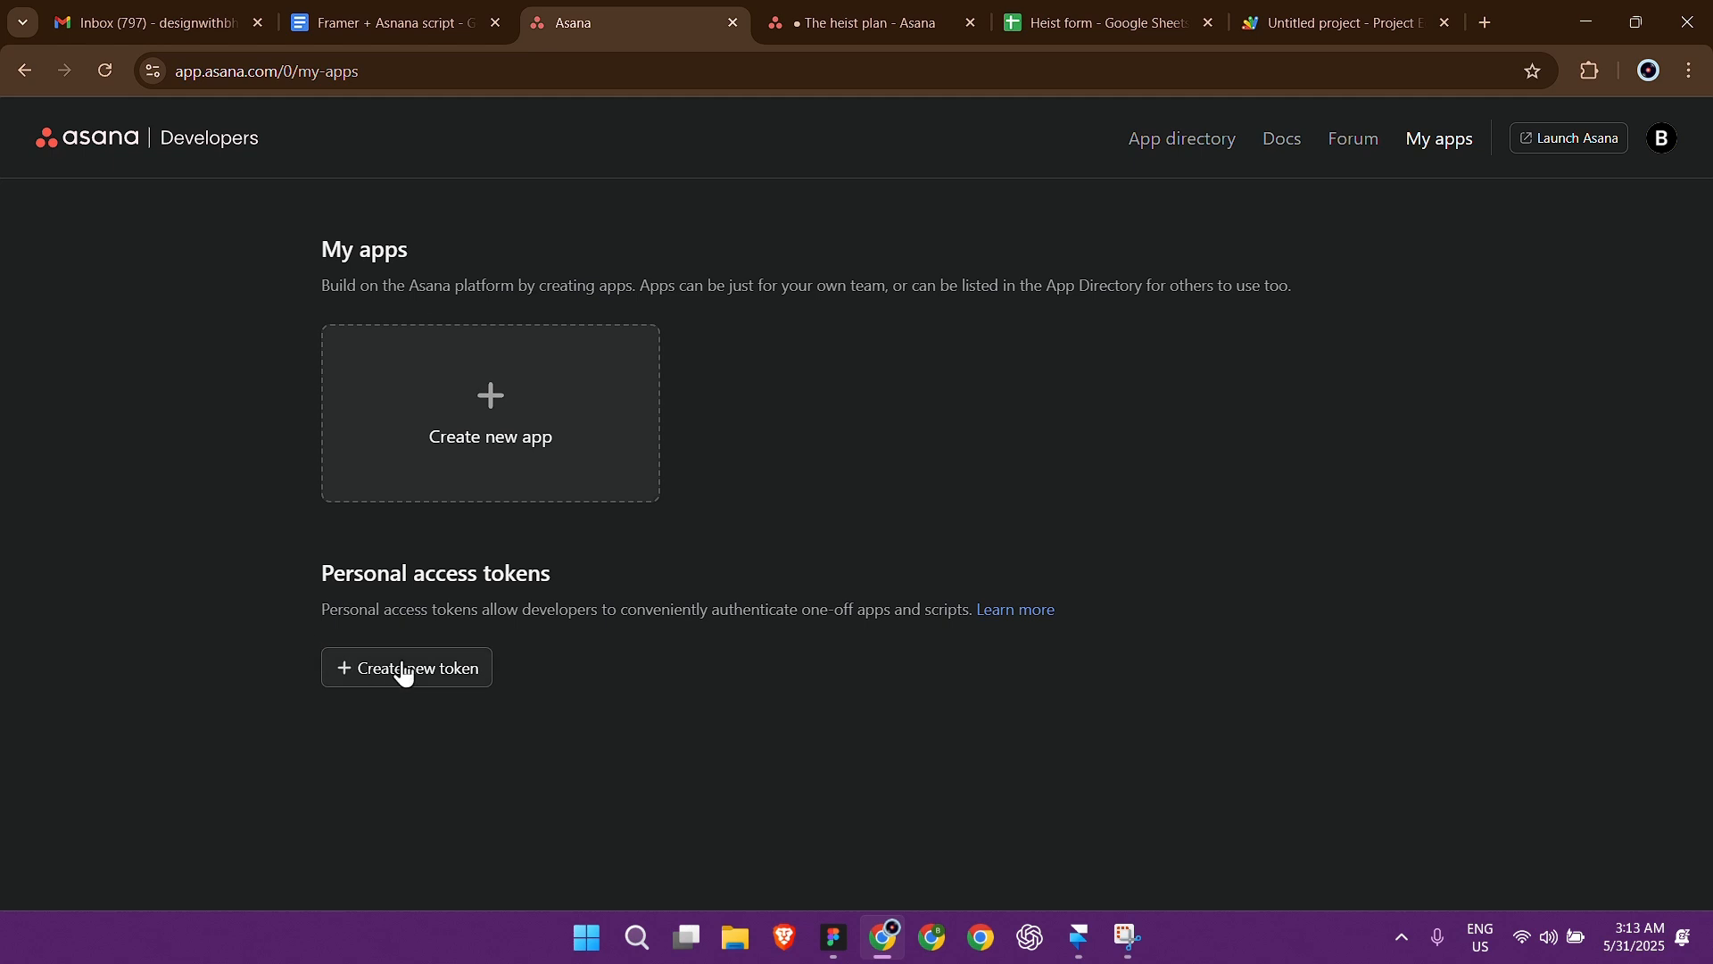
Step: Create a personal access token named "framer forms", agreeing to the Asana API Terms, and copy the token
click(451, 665)
click(619, 563)
click(647, 499)
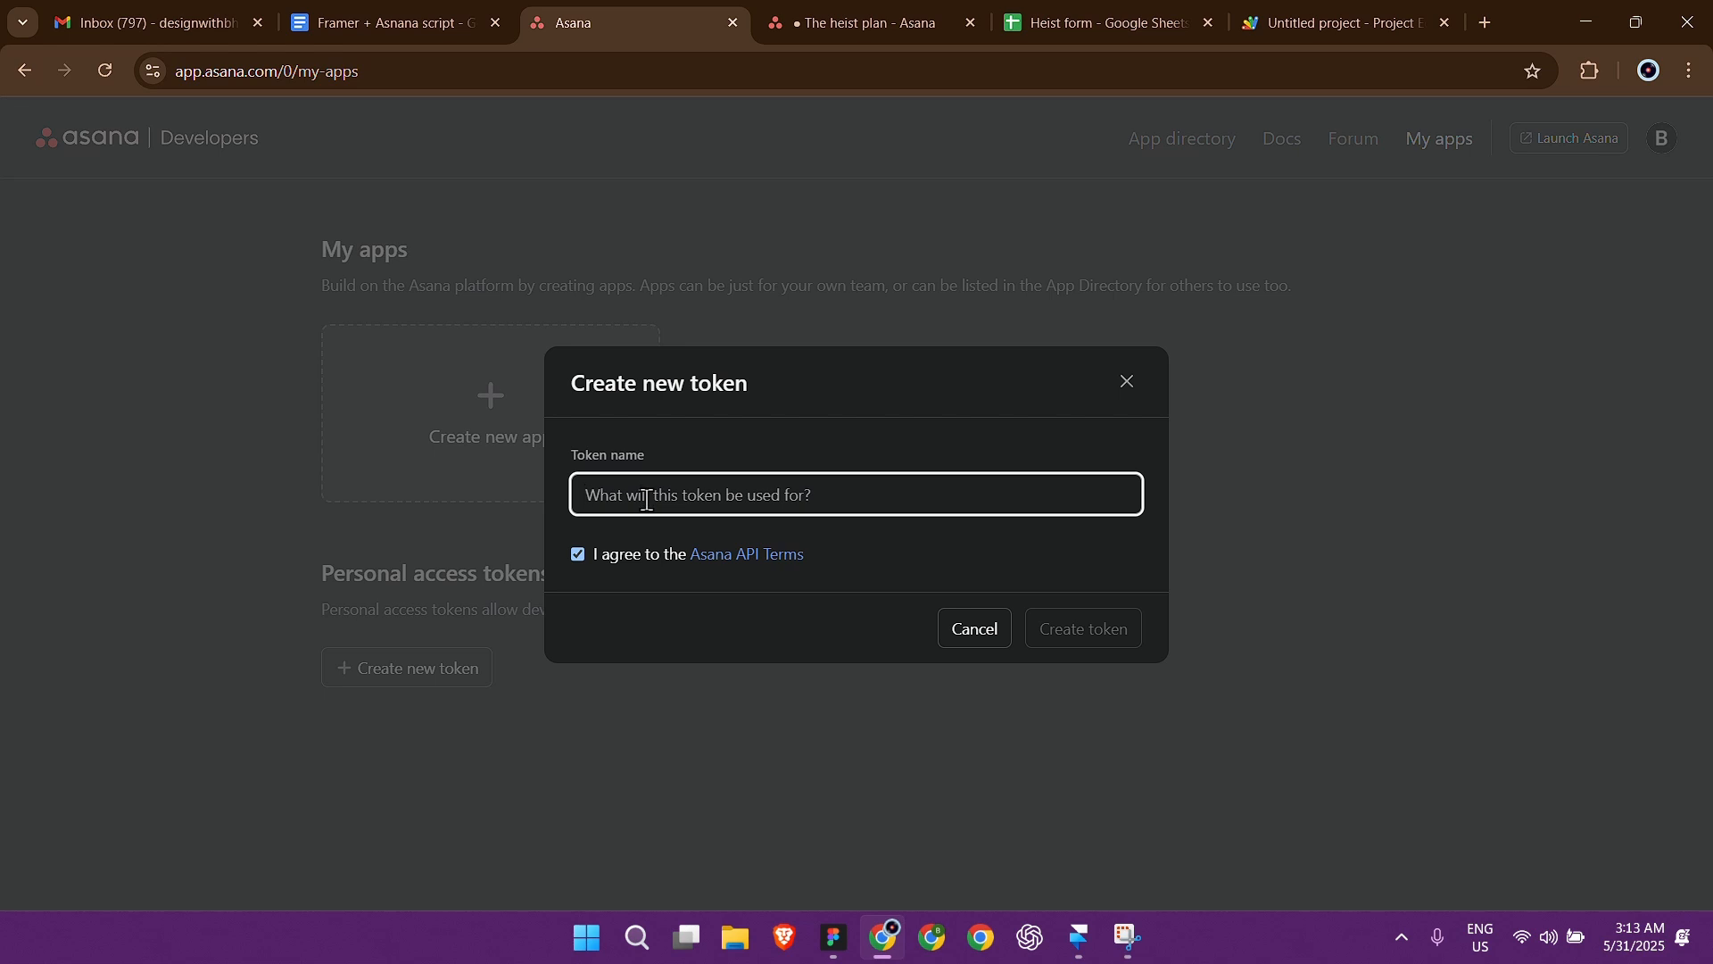
text(framer forms)
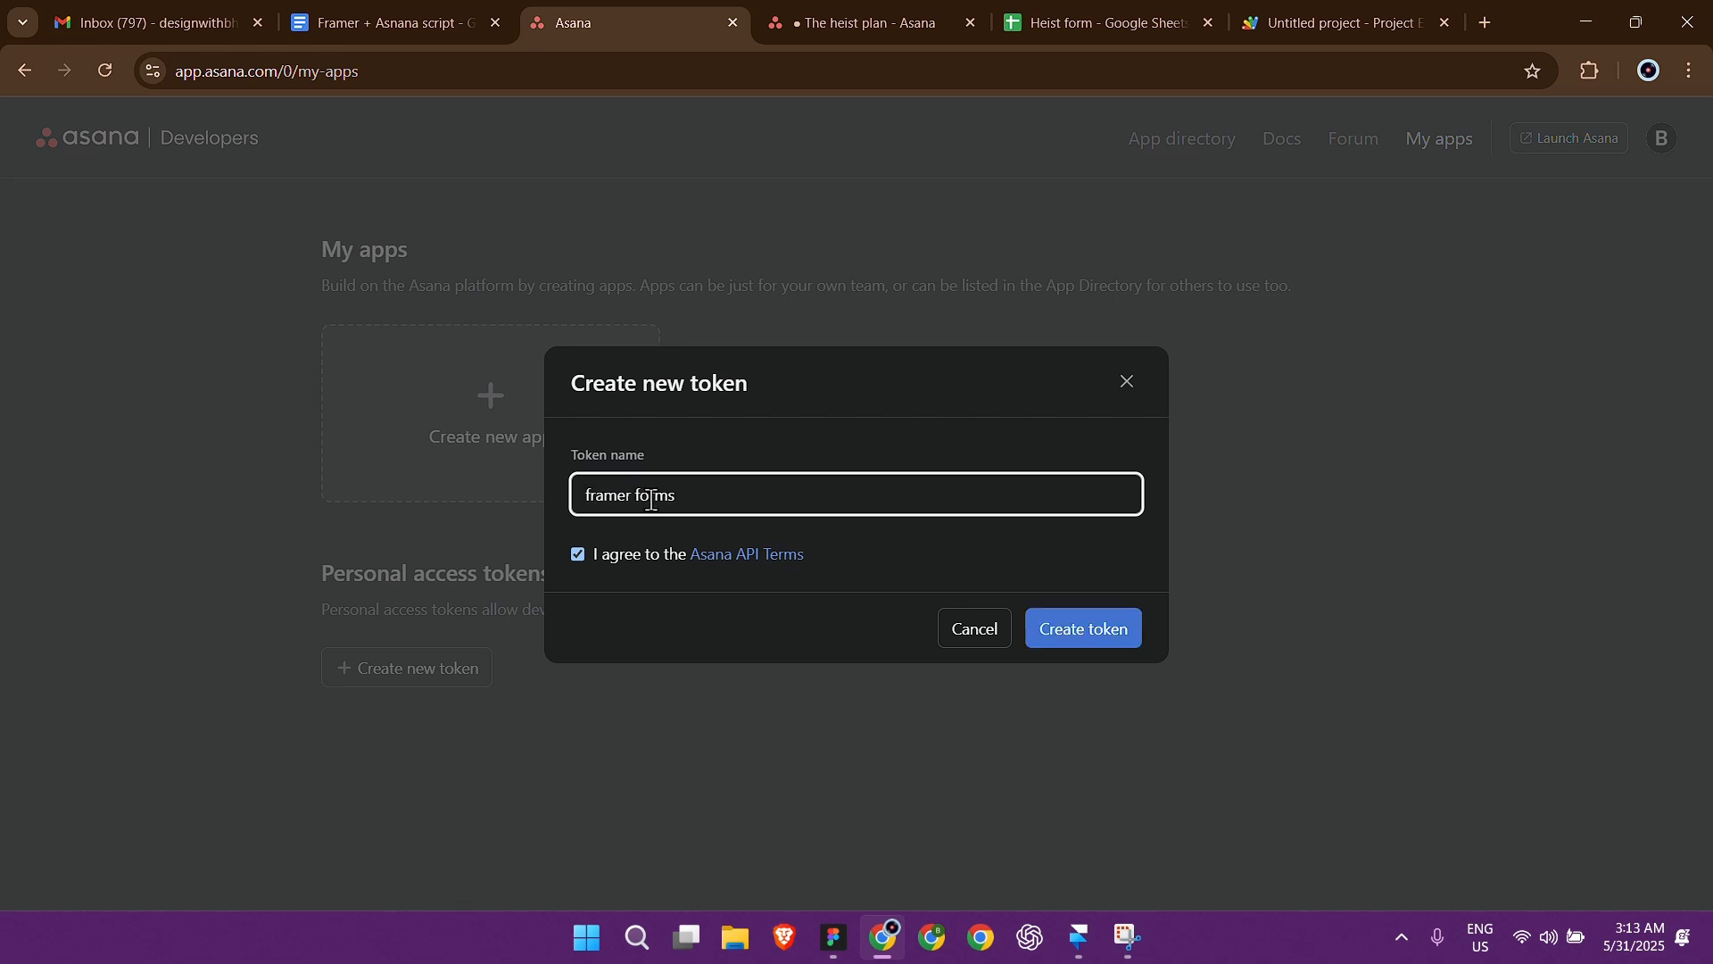
click(1062, 637)
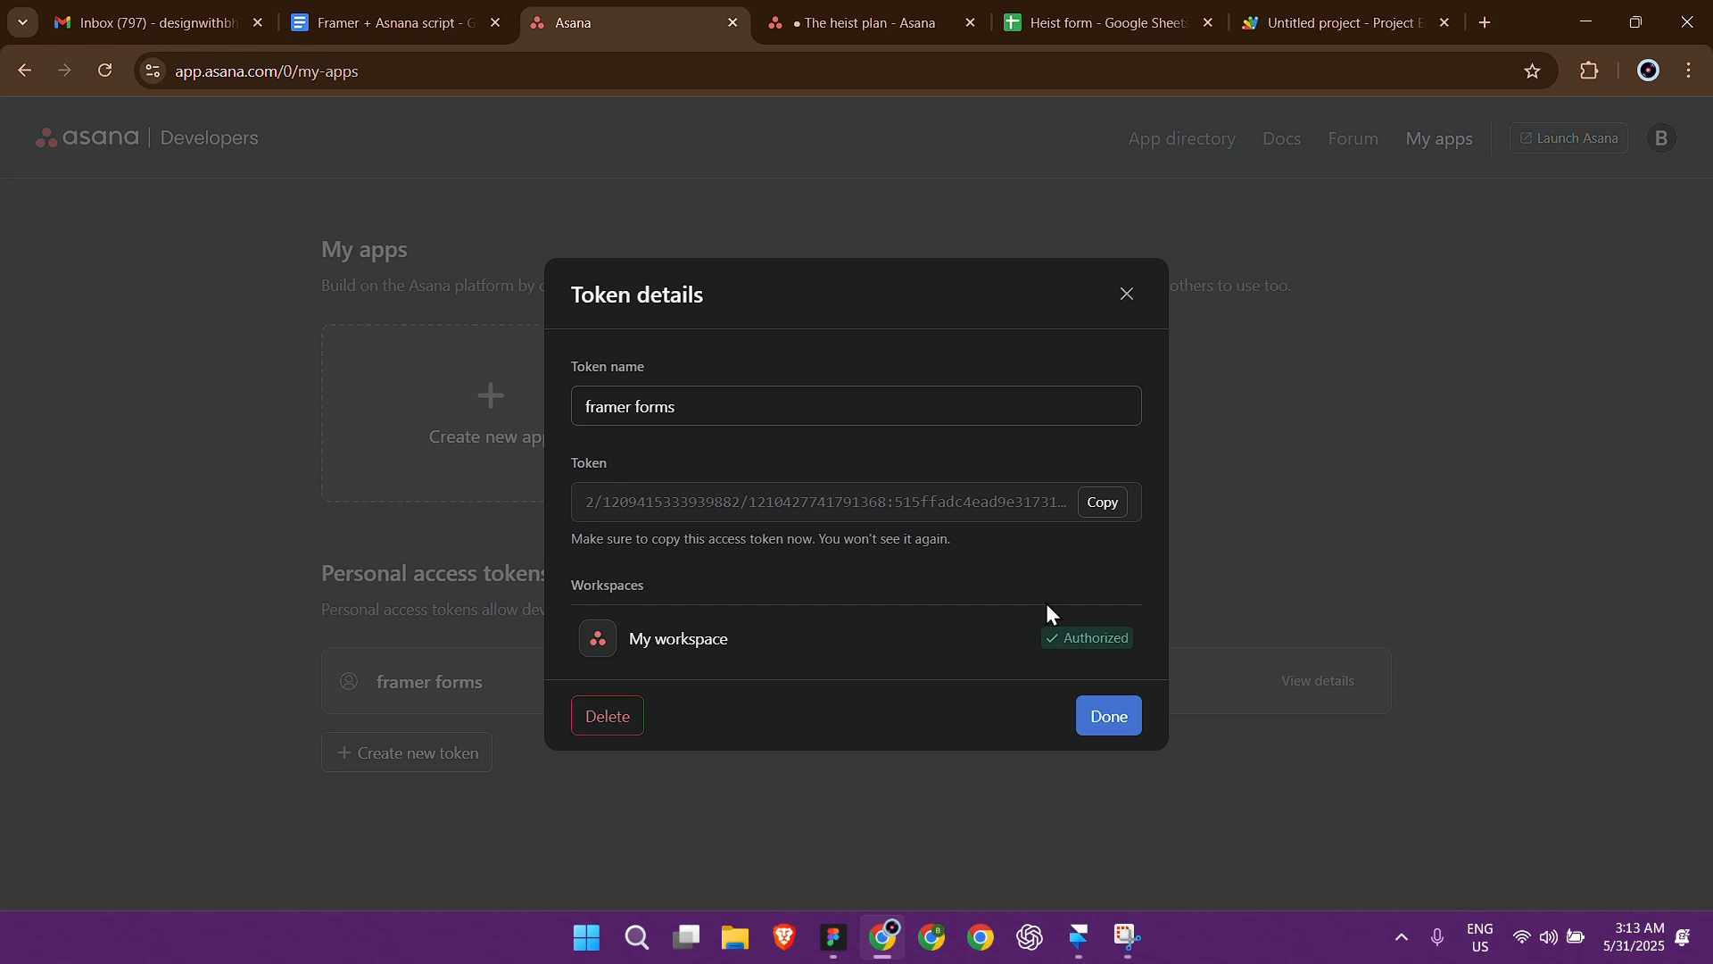
click(1104, 504)
click(1131, 730)
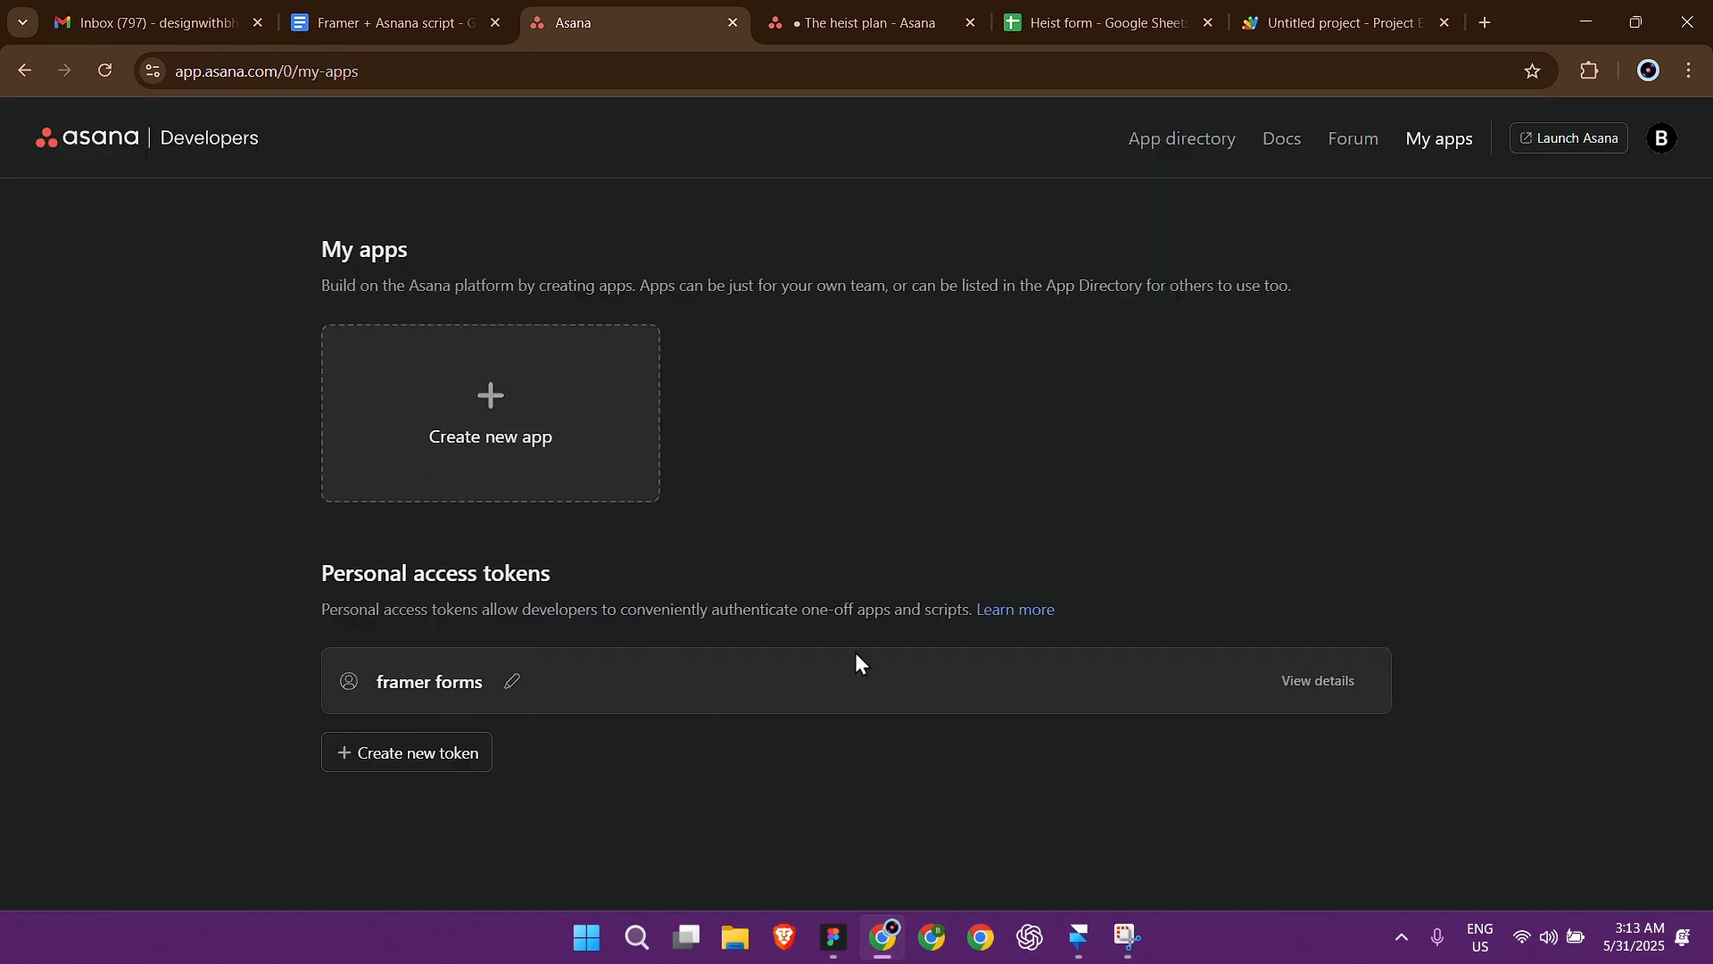
Step: Replace the ASANA_PAT placeholder text in Code.gs with the copied personal access token
click(1335, 23)
double_click(667, 257)
drag(779, 257, 567, 256)
key(BackSpace)
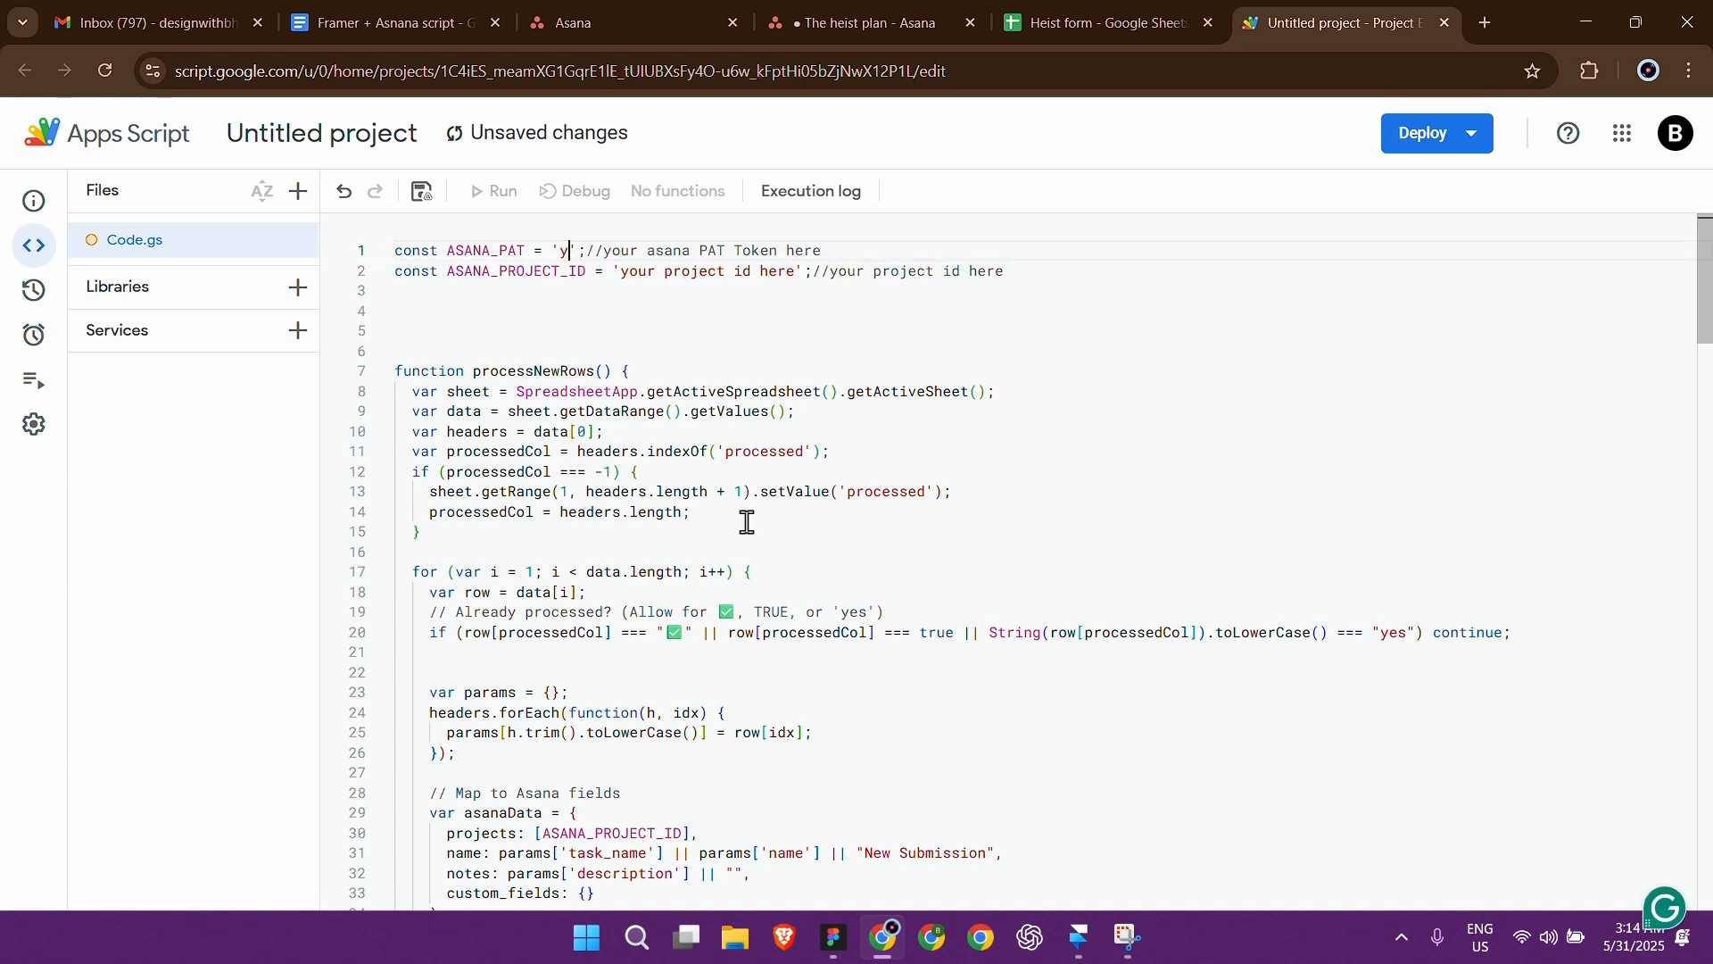
key(ctrl+v)
click(823, 294)
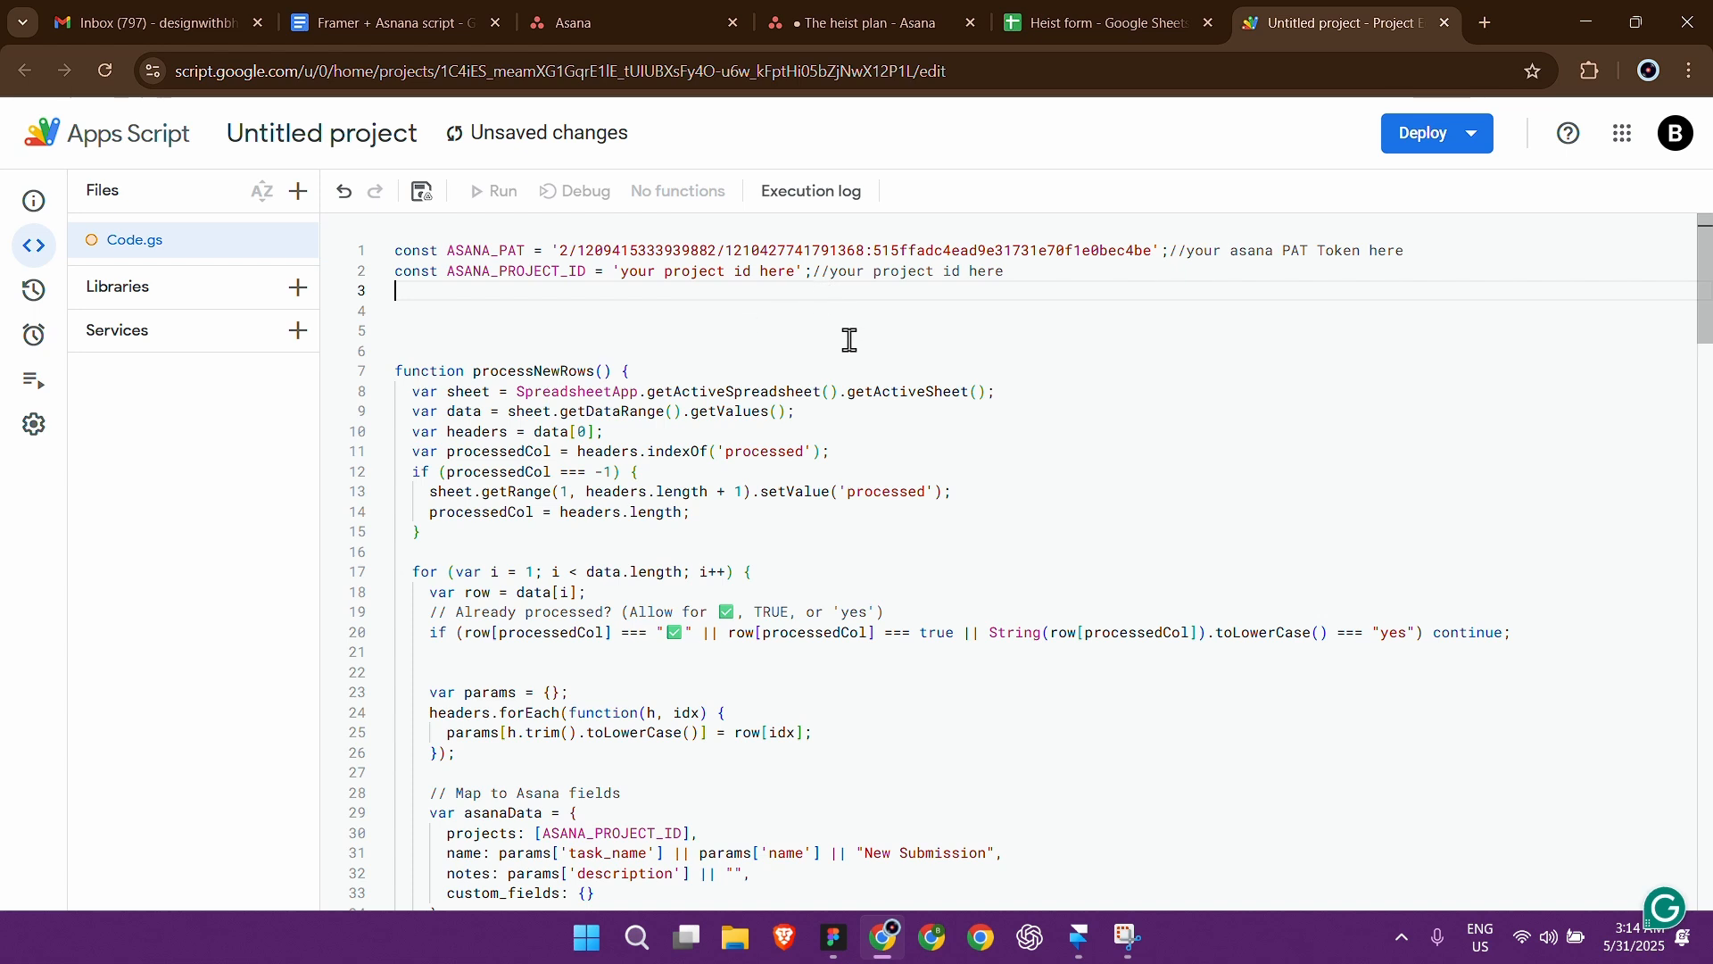
Step: Return to The heist plan board in Asana, close the open task, and copy the project ID from the page address
drag(542, 27, 709, 15)
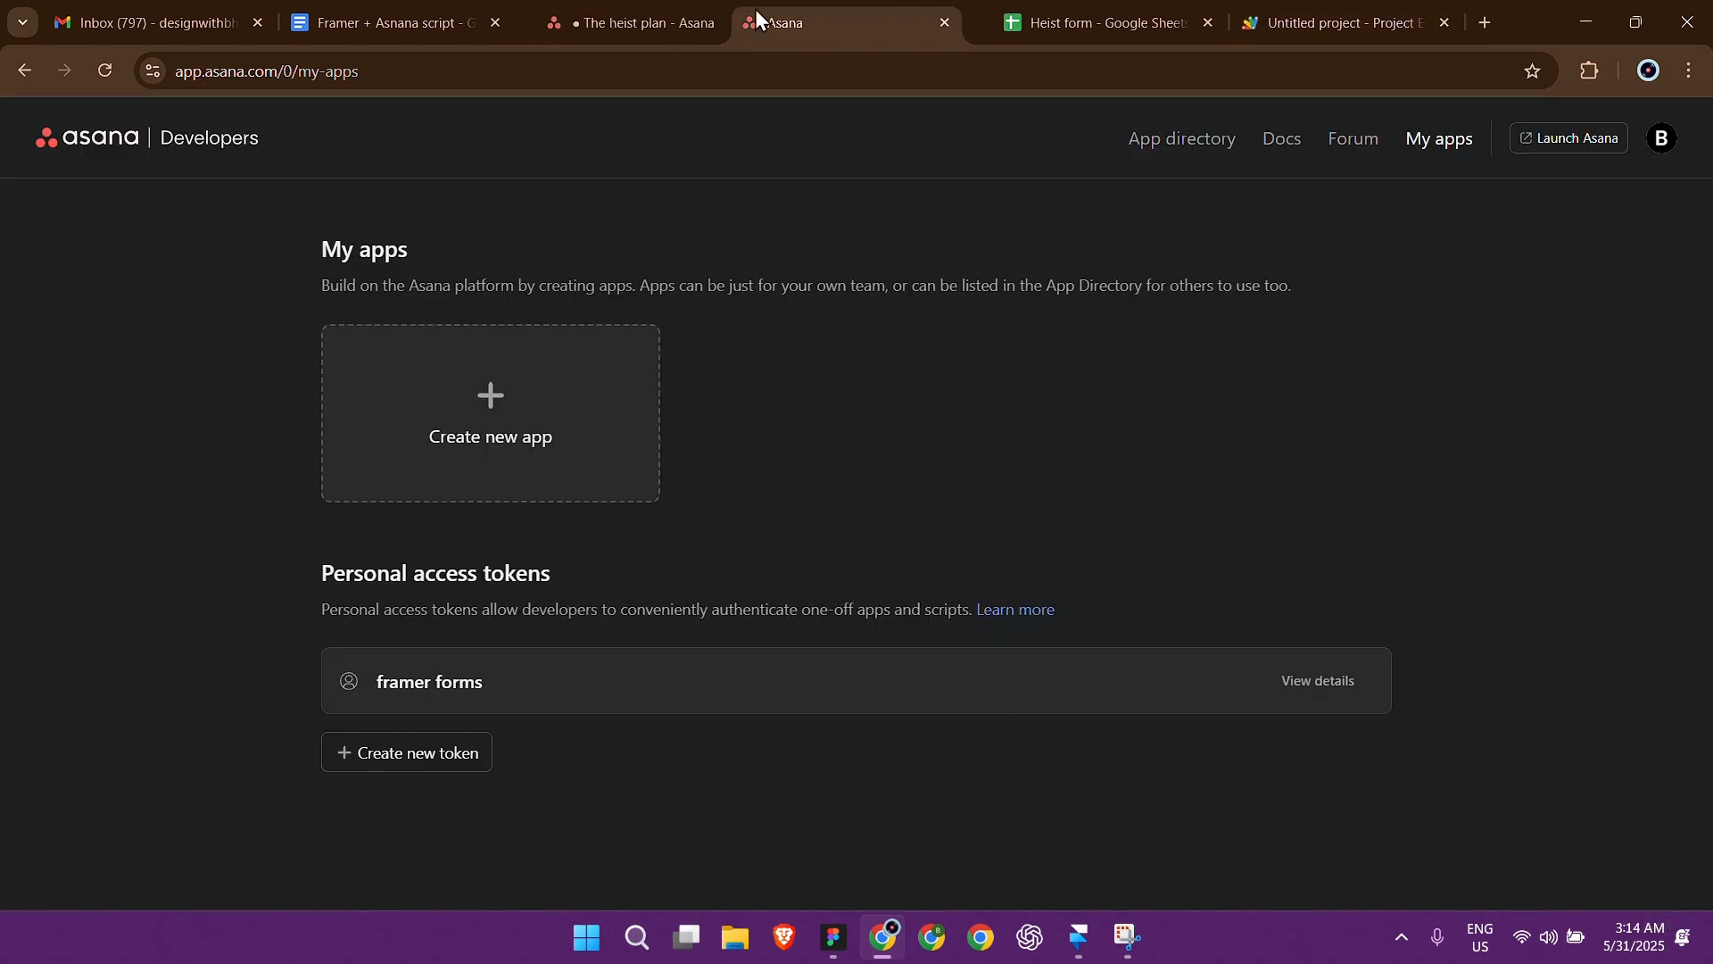
click(596, 15)
key(Escape)
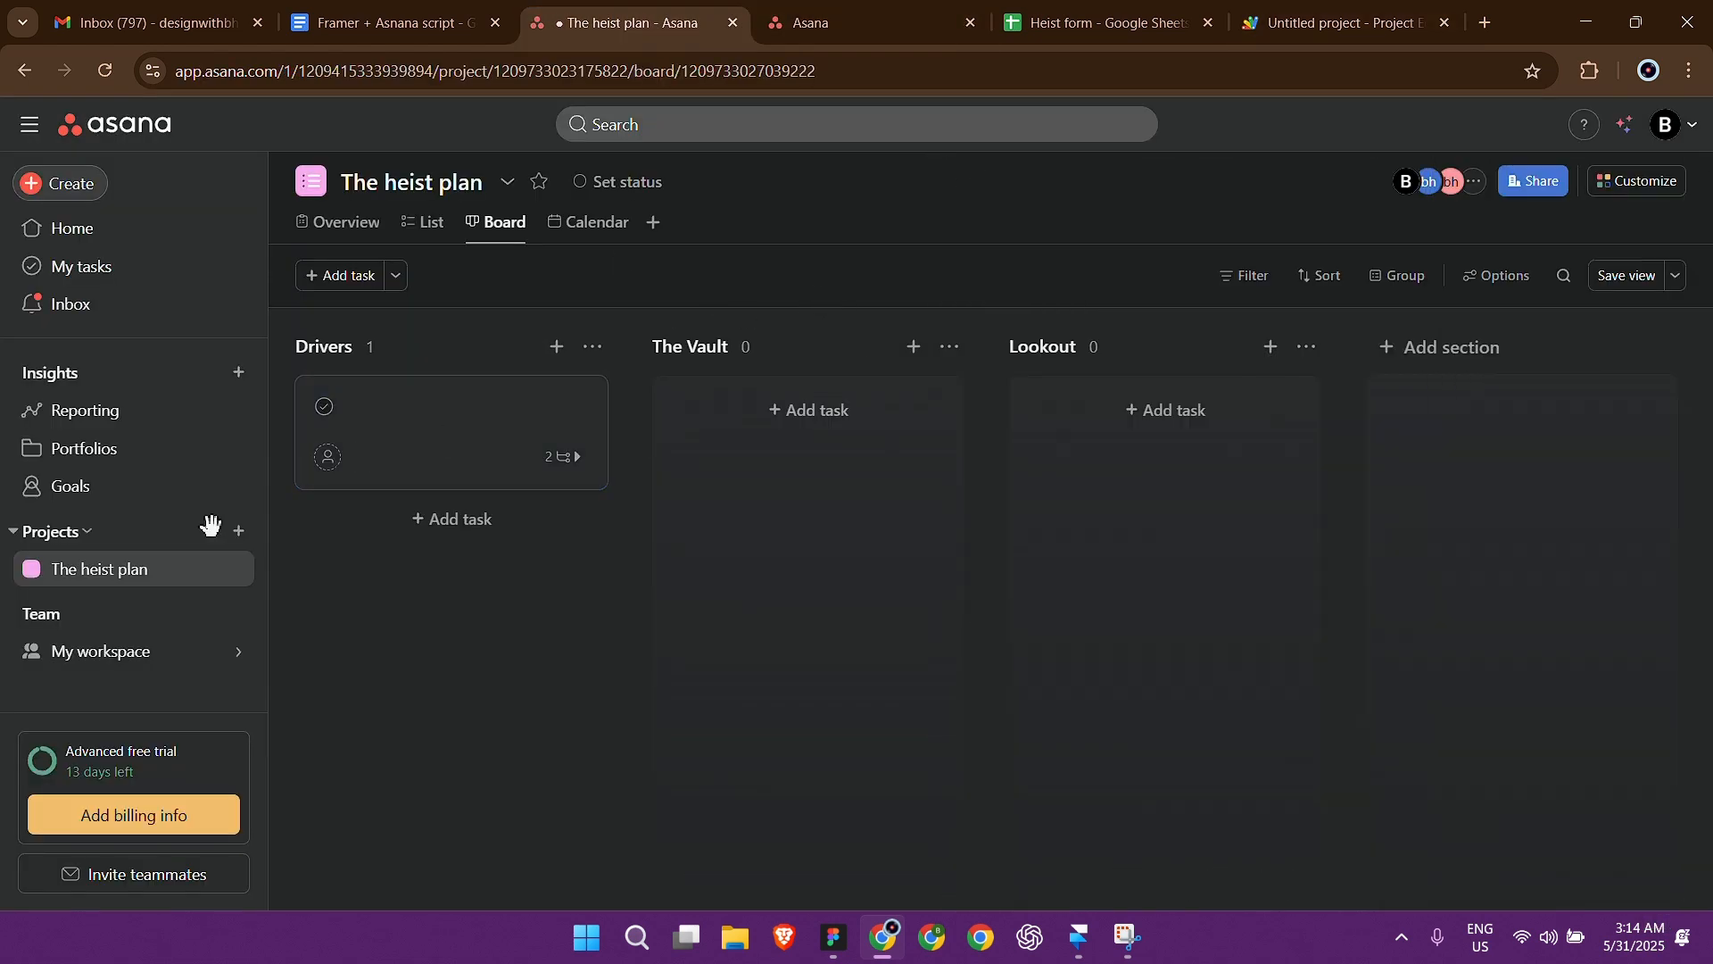
double_click(506, 69)
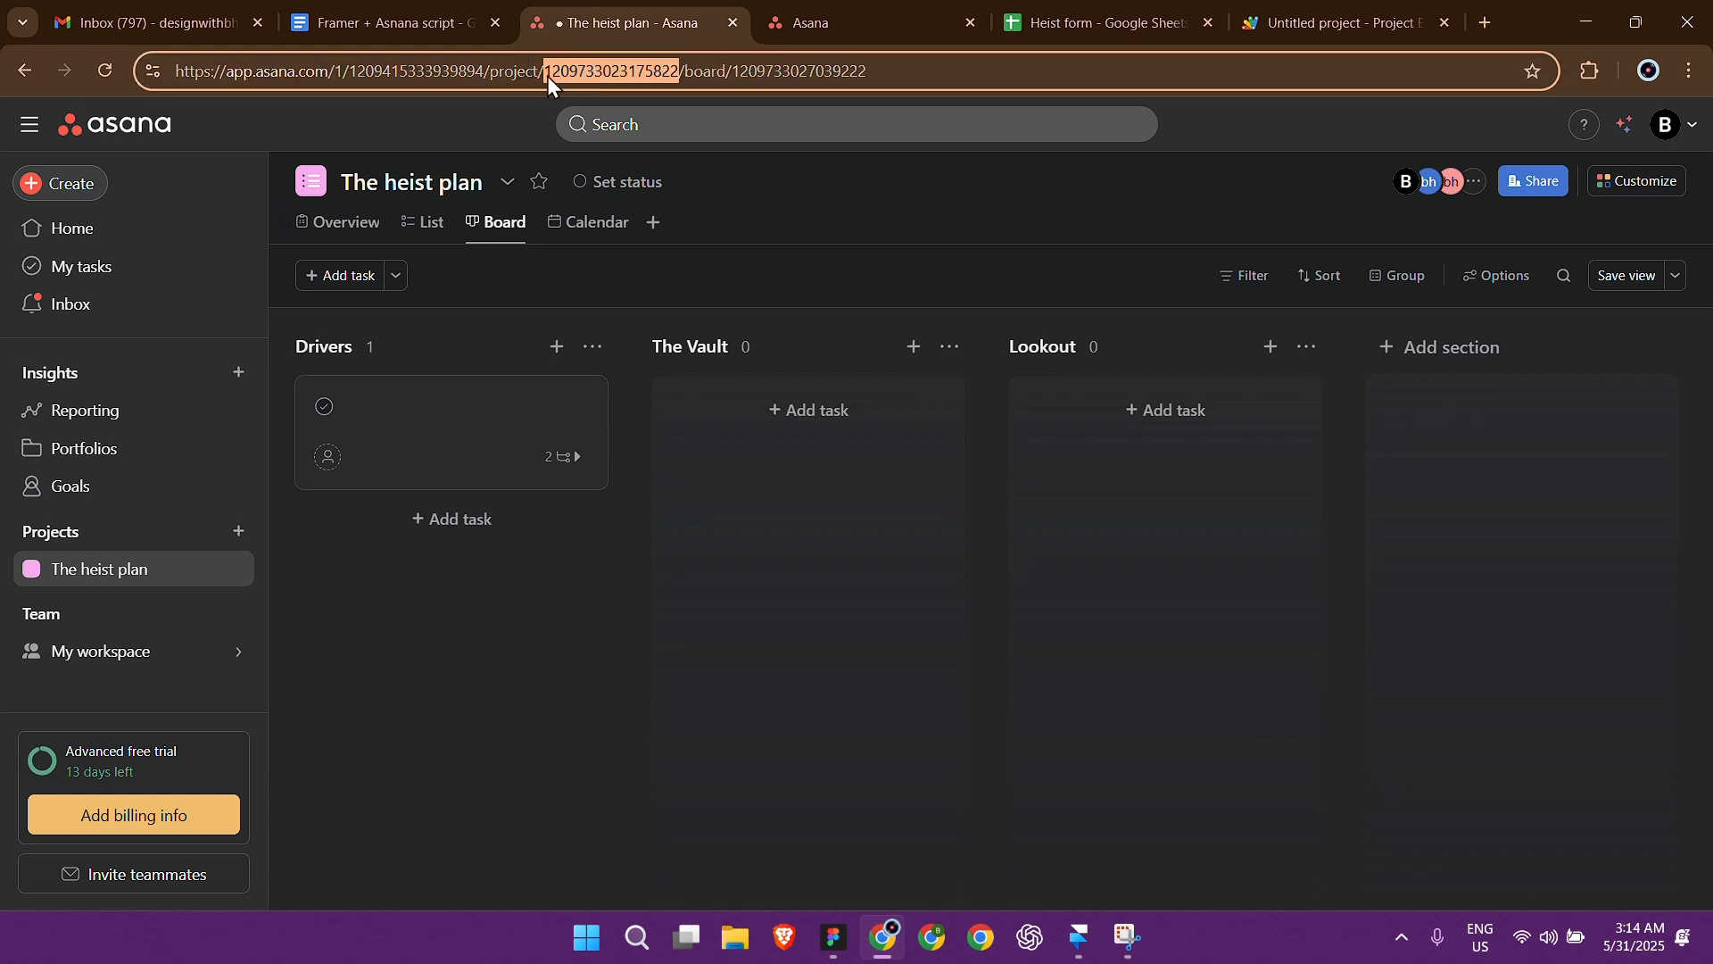
click(755, 74)
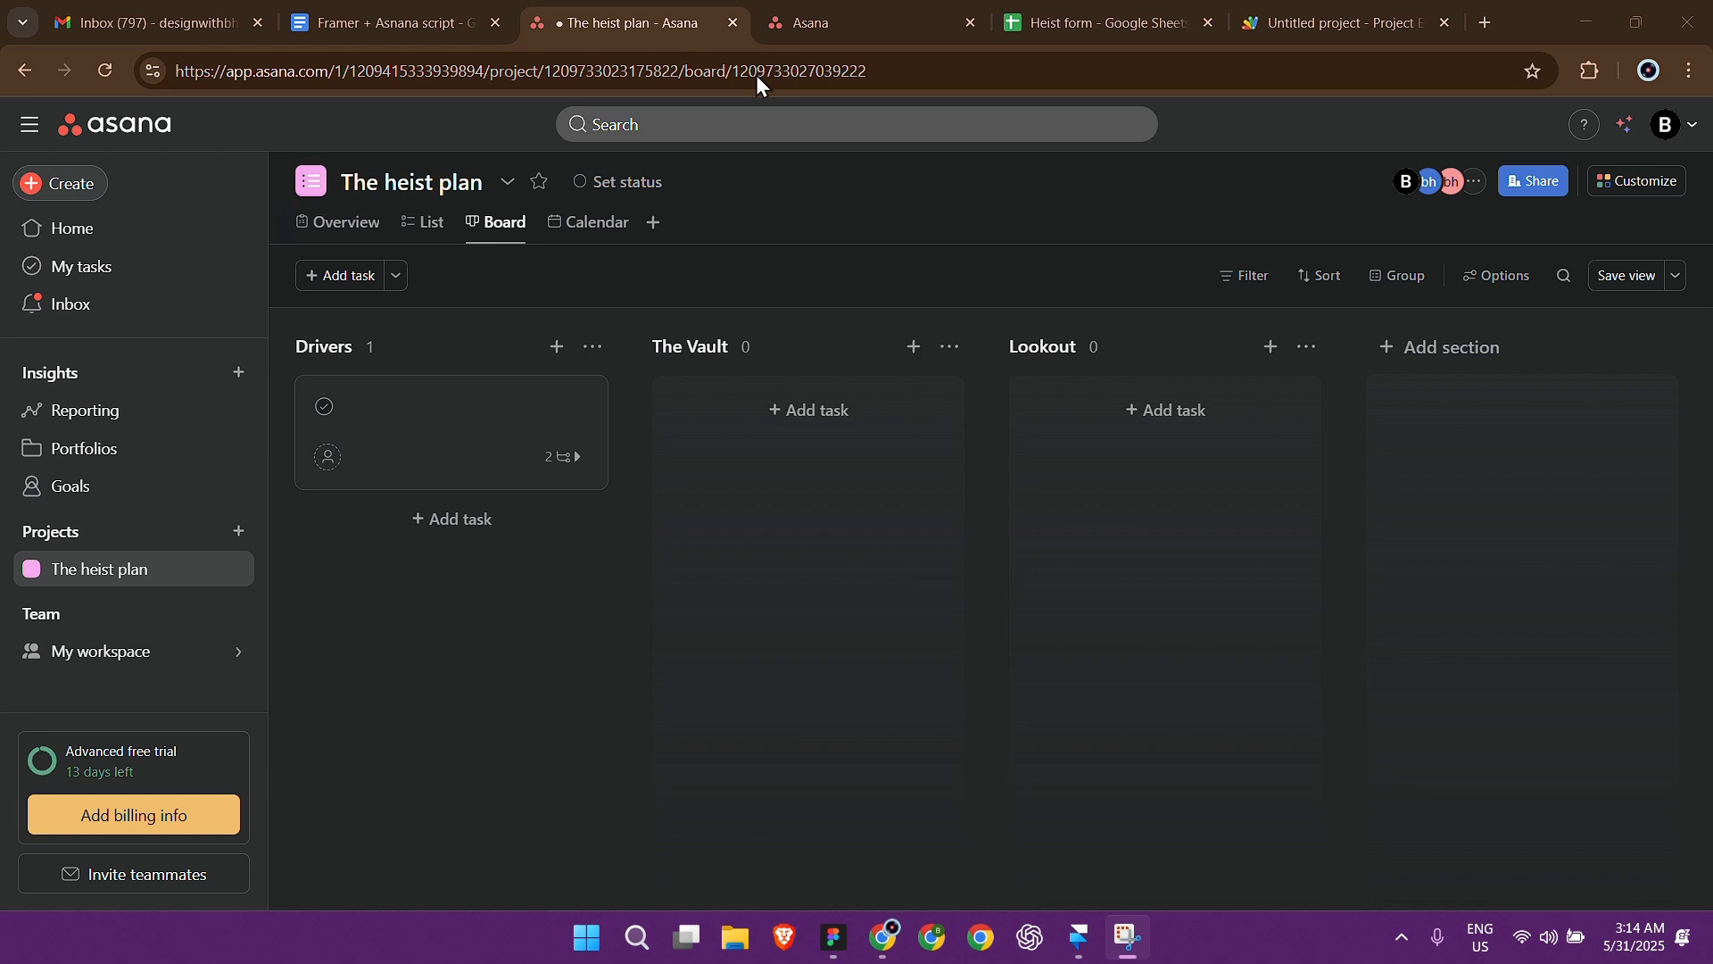
double_click(590, 78)
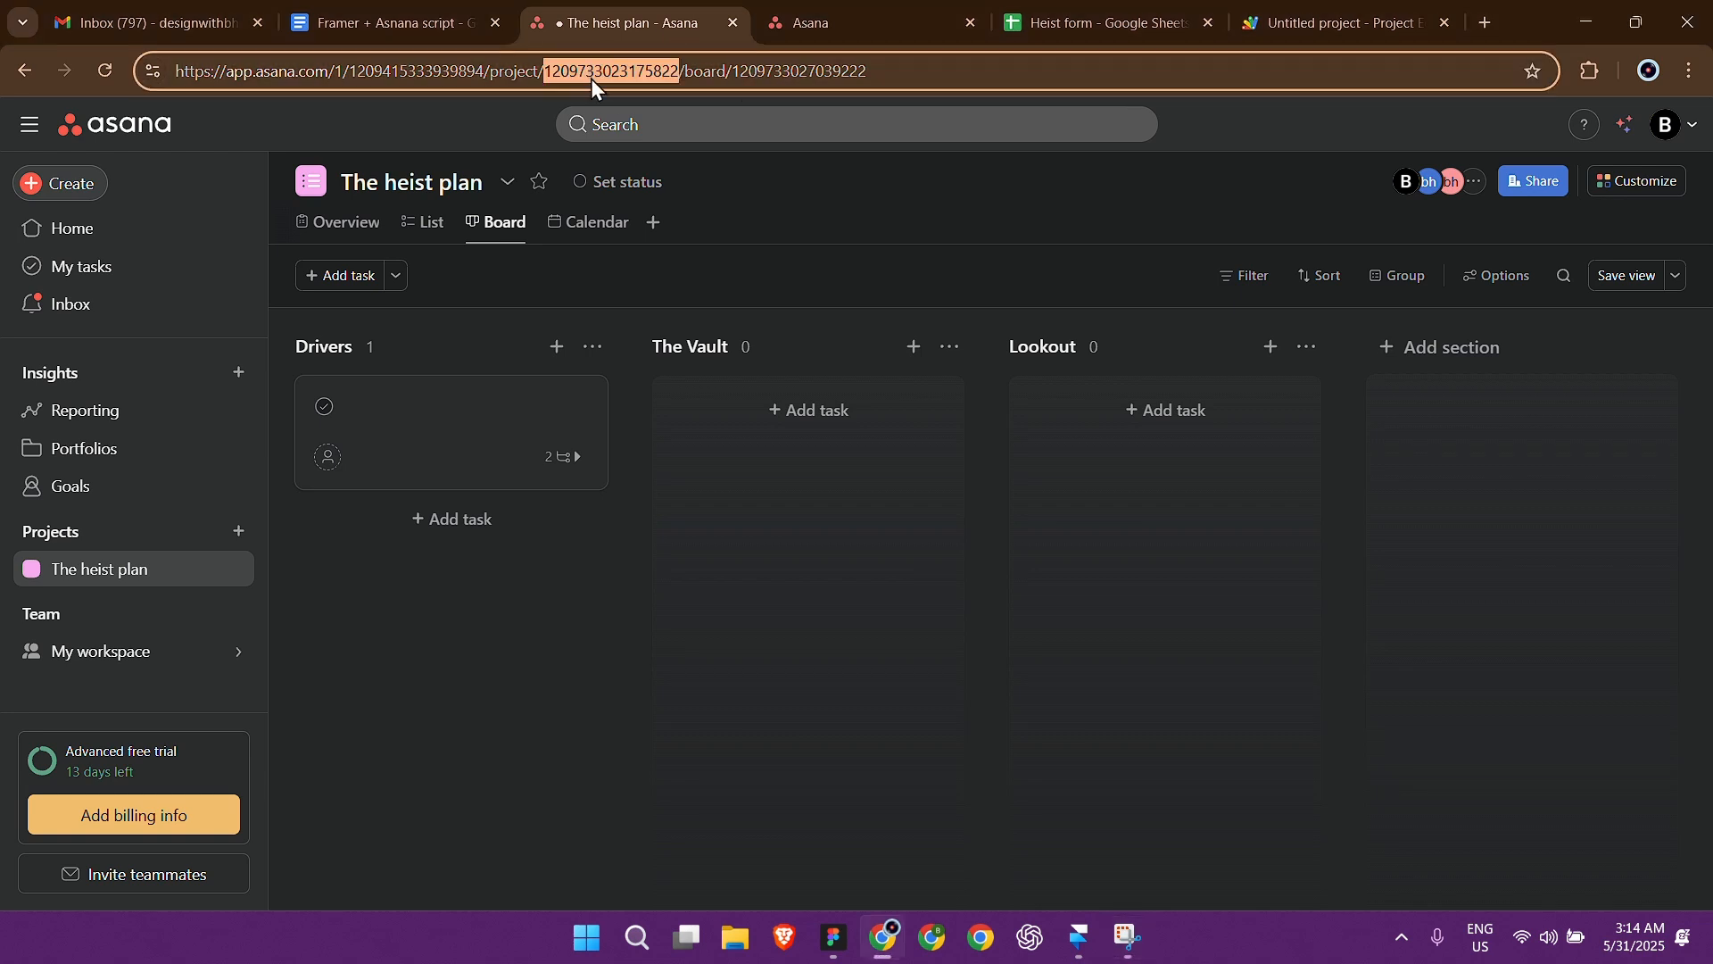
Step: Replace the ASANA_PROJECT_ID placeholder in Code.gs with the copied project ID, keeping it in quotes, and save the script
click(1284, 5)
drag(796, 271, 622, 272)
key(ctrl+v)
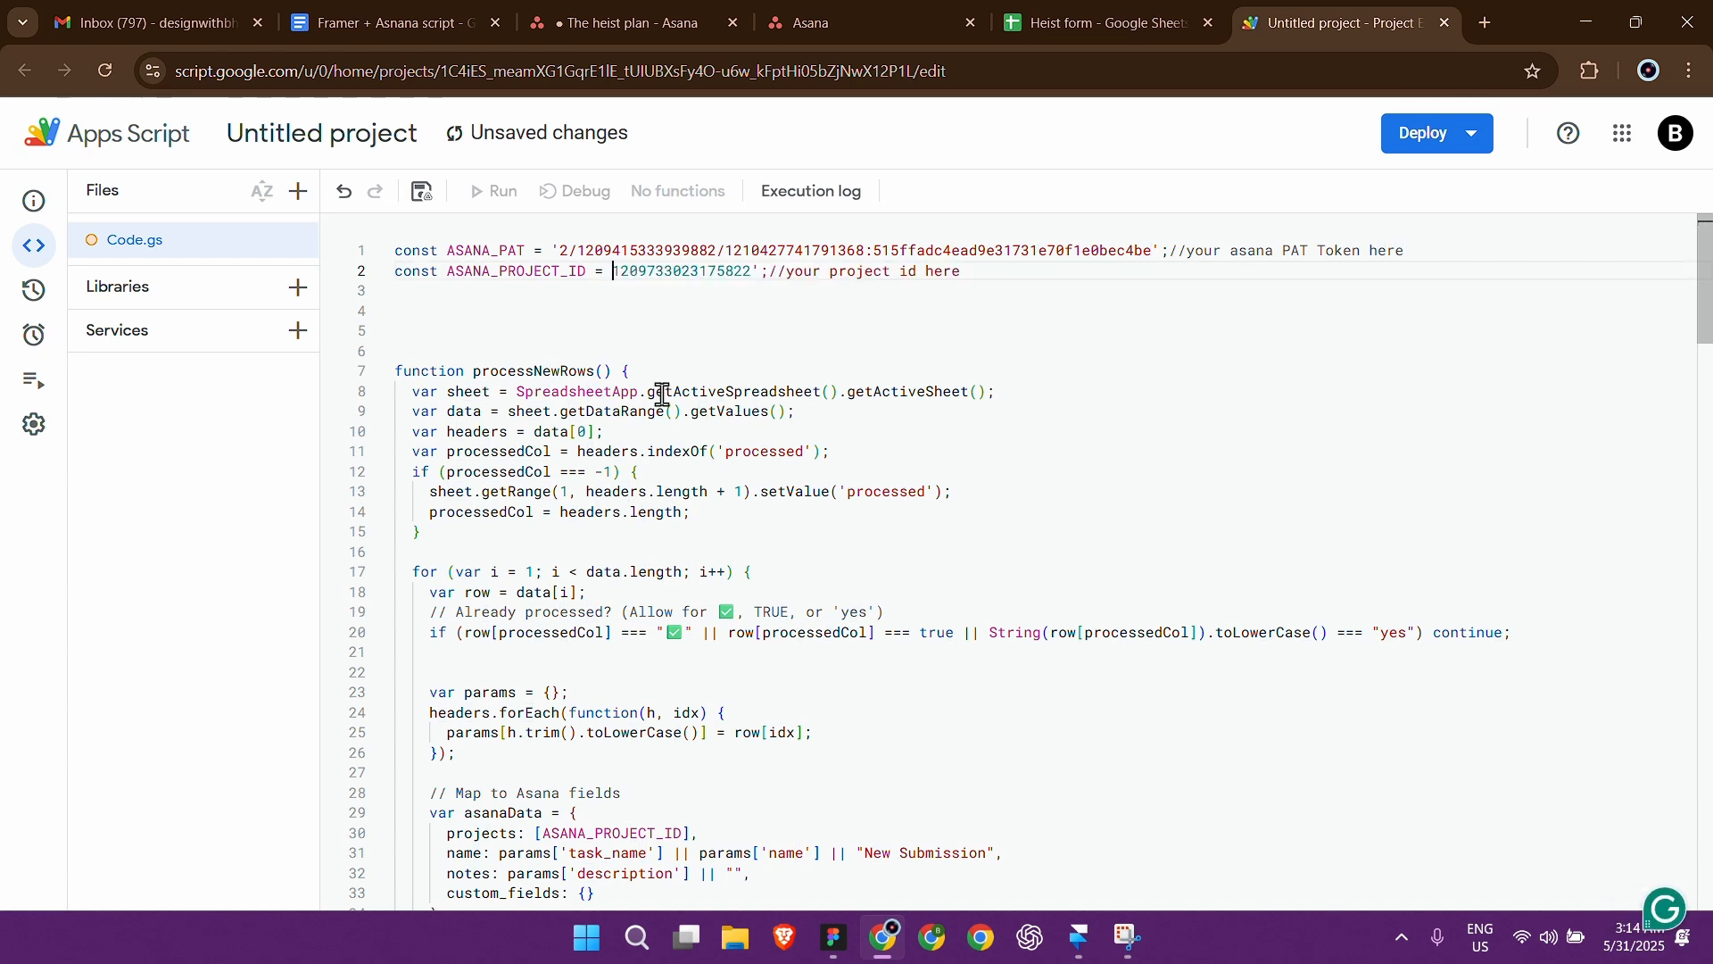
click(704, 330)
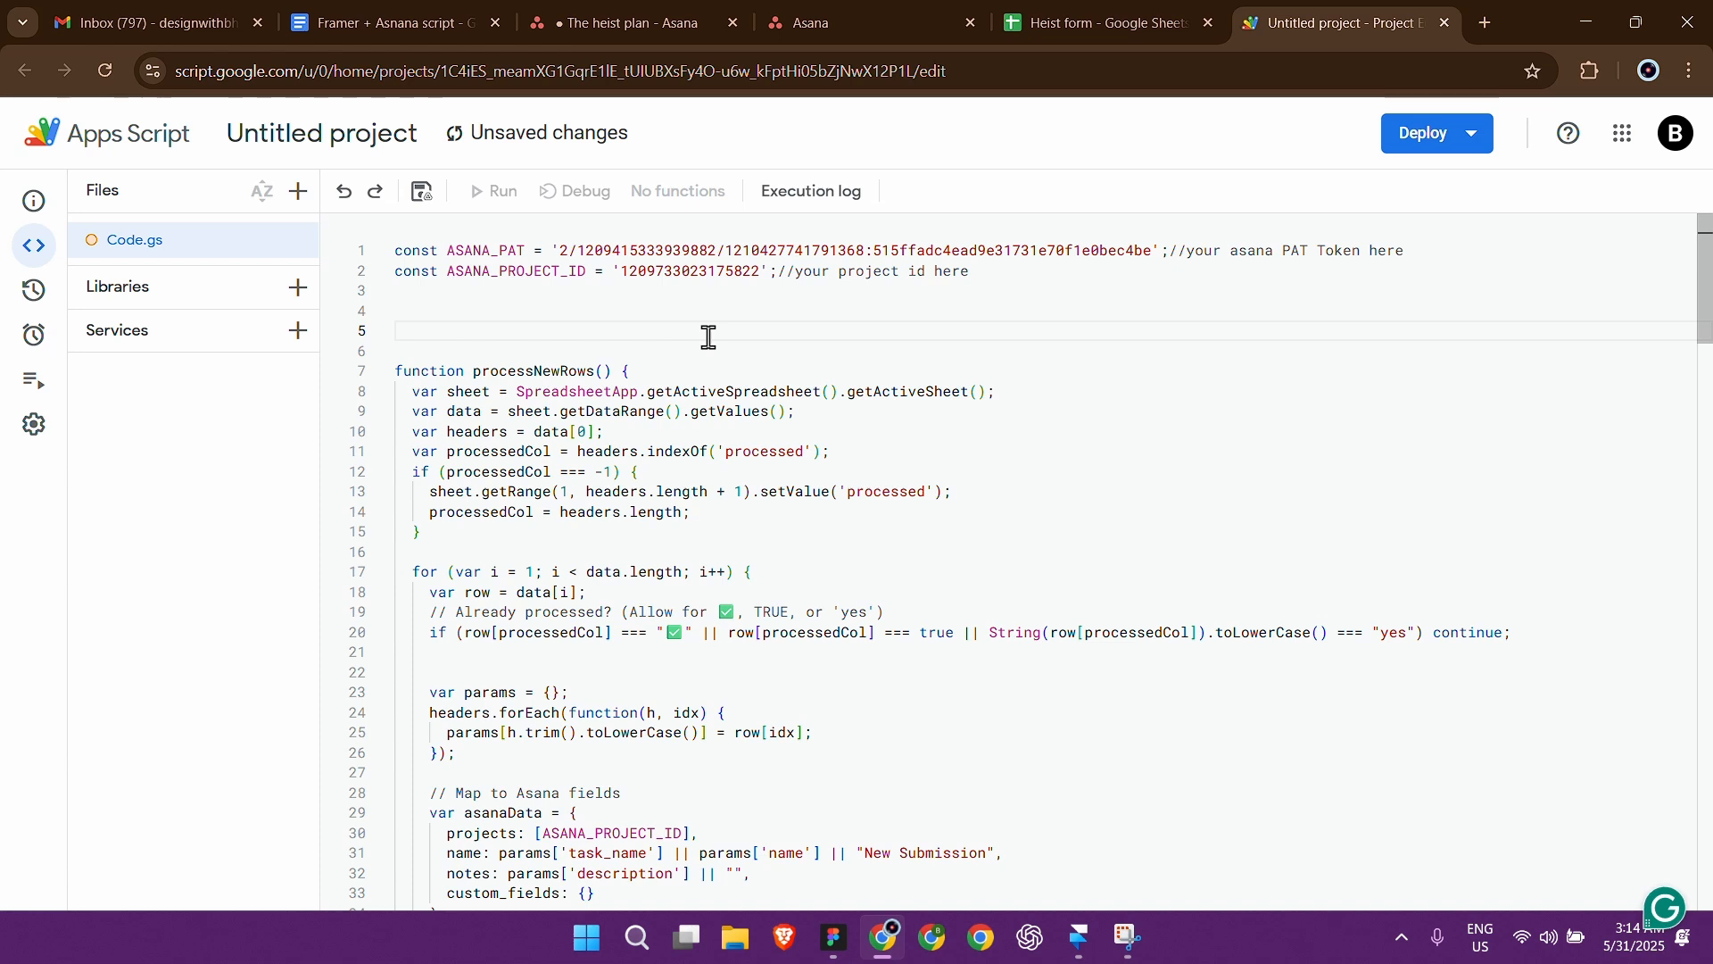
key(ctrl+s)
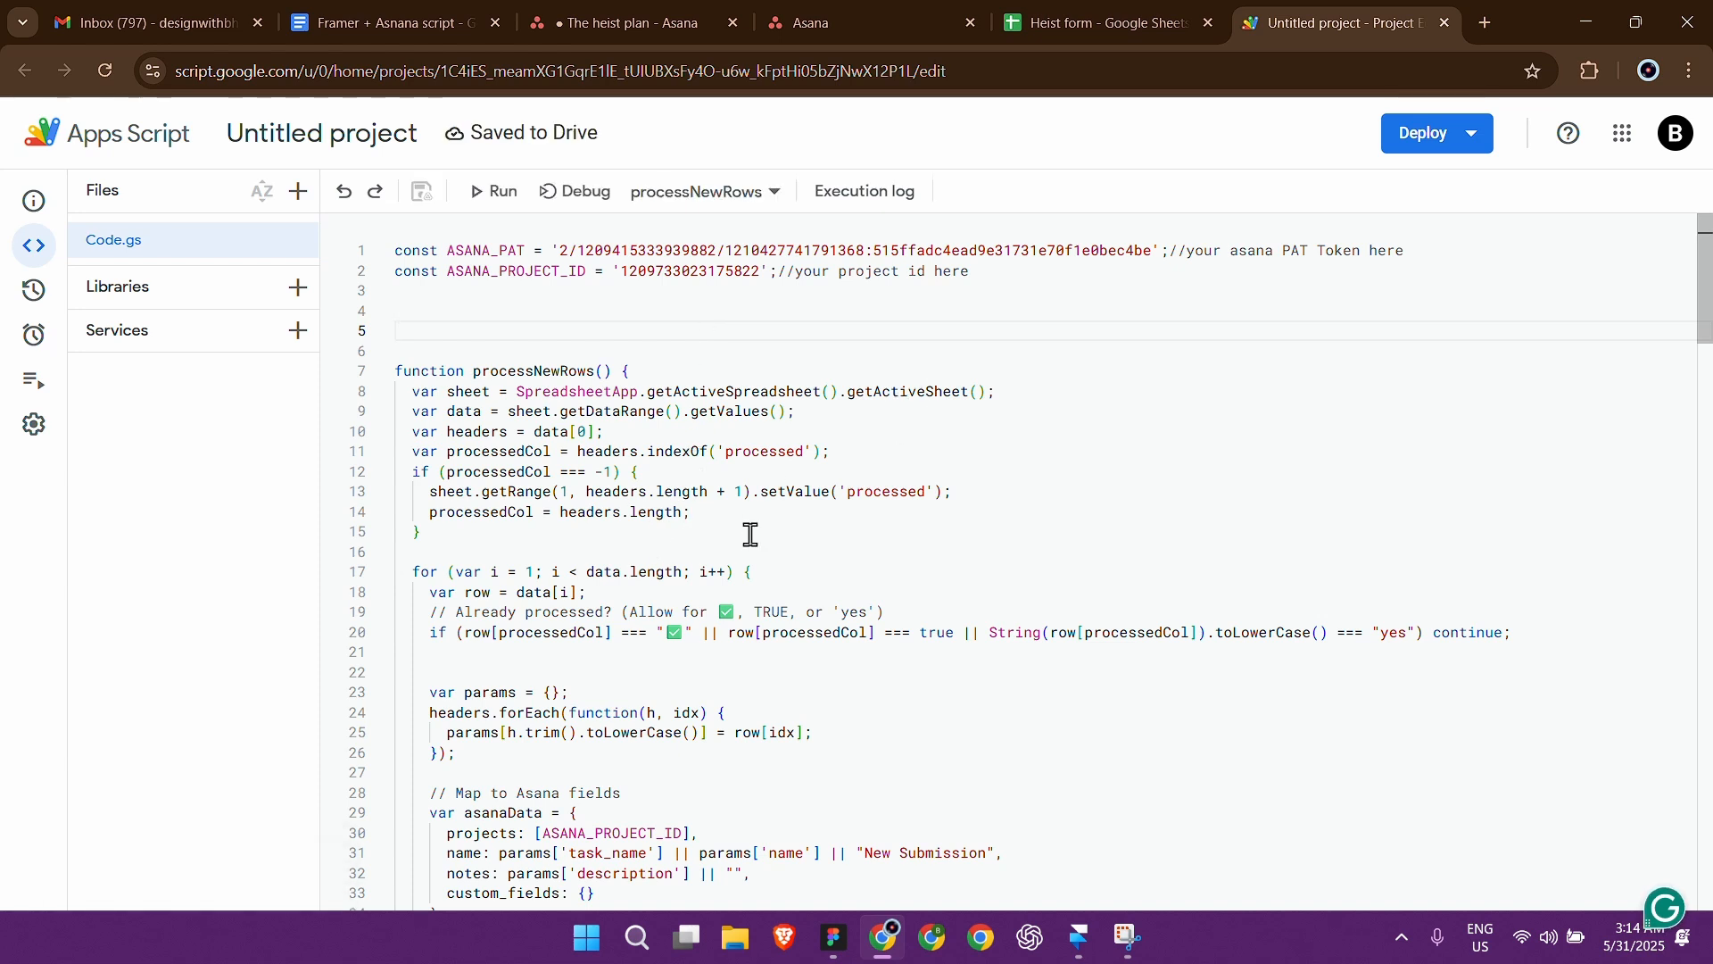
Step: Read through the script to examine how it maps due date, assignee, section, subtasks and custom fields to Asana
scroll(749, 585, down, 6)
scroll(745, 571, up, 6)
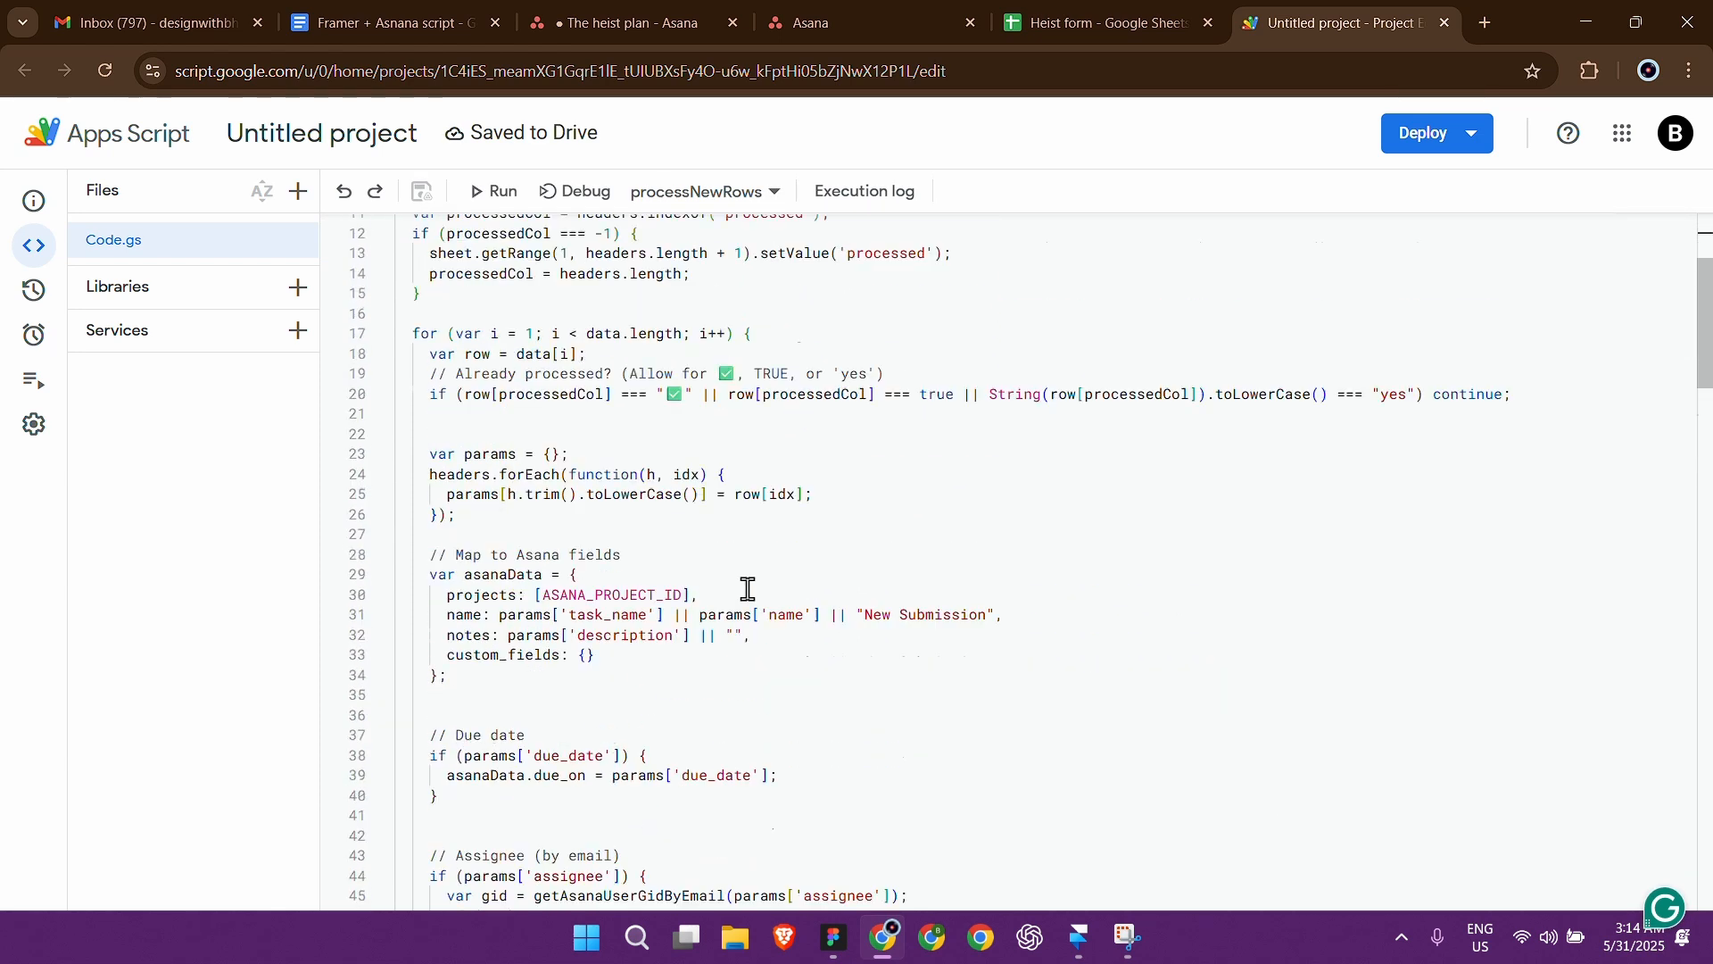
scroll(589, 642, down, 2)
scroll(584, 654, down, 2)
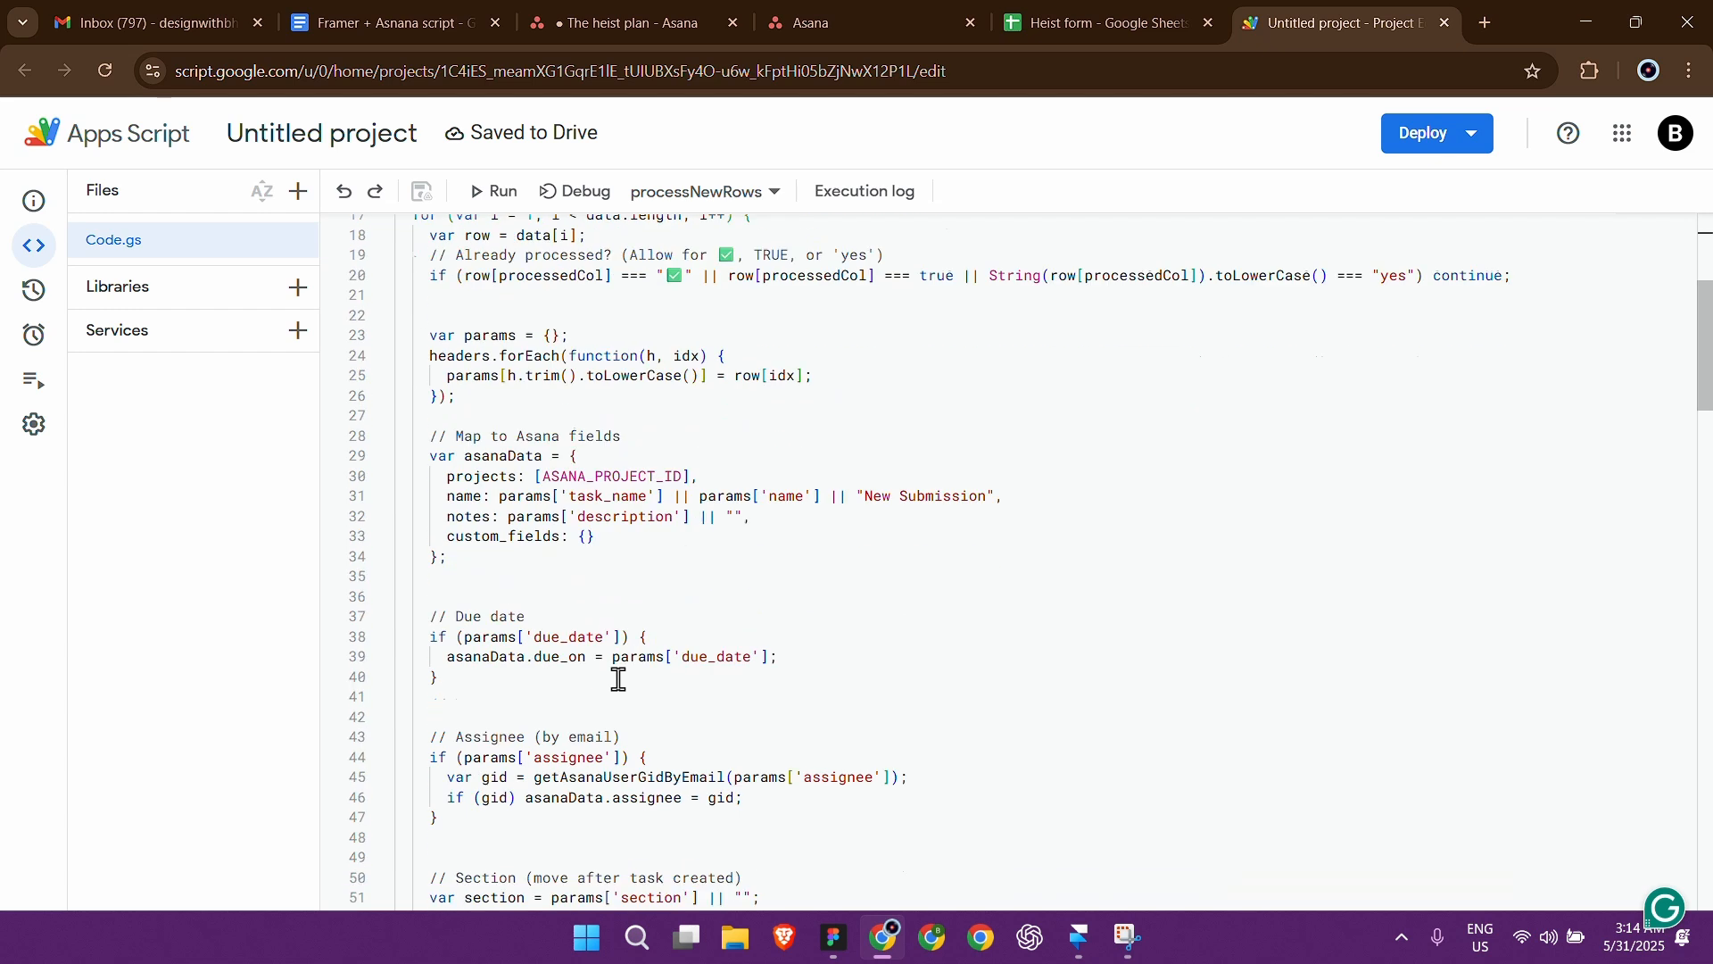
scroll(562, 571, down, 2)
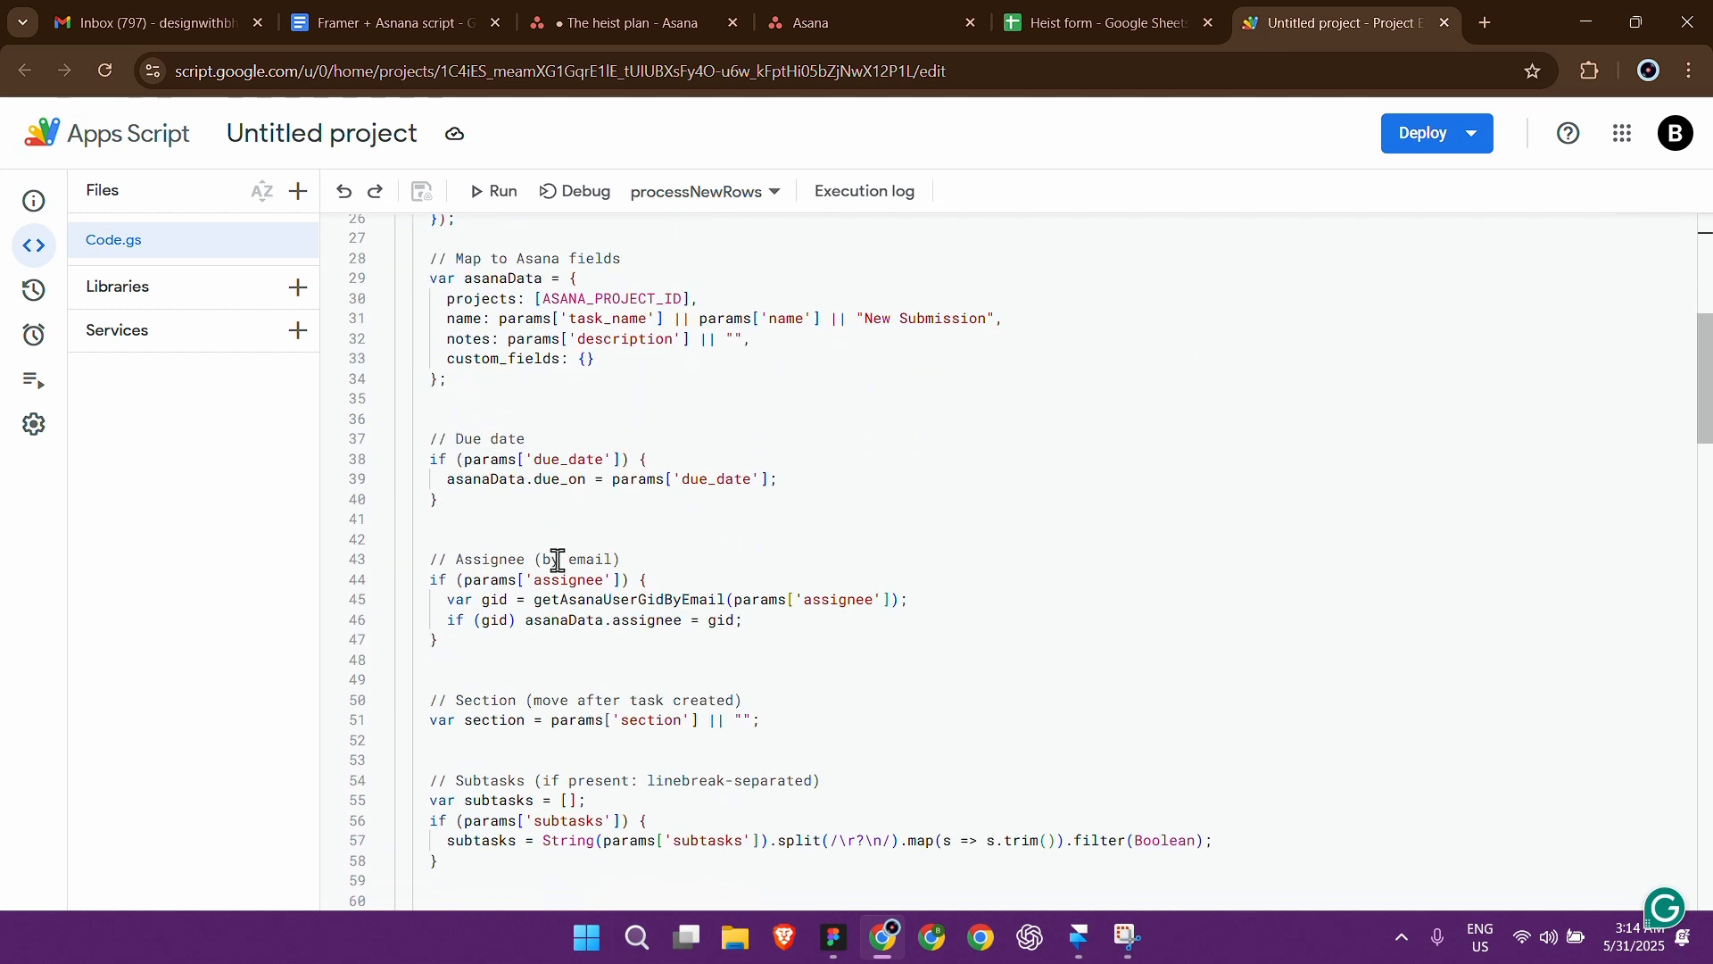
scroll(564, 456, down, 1)
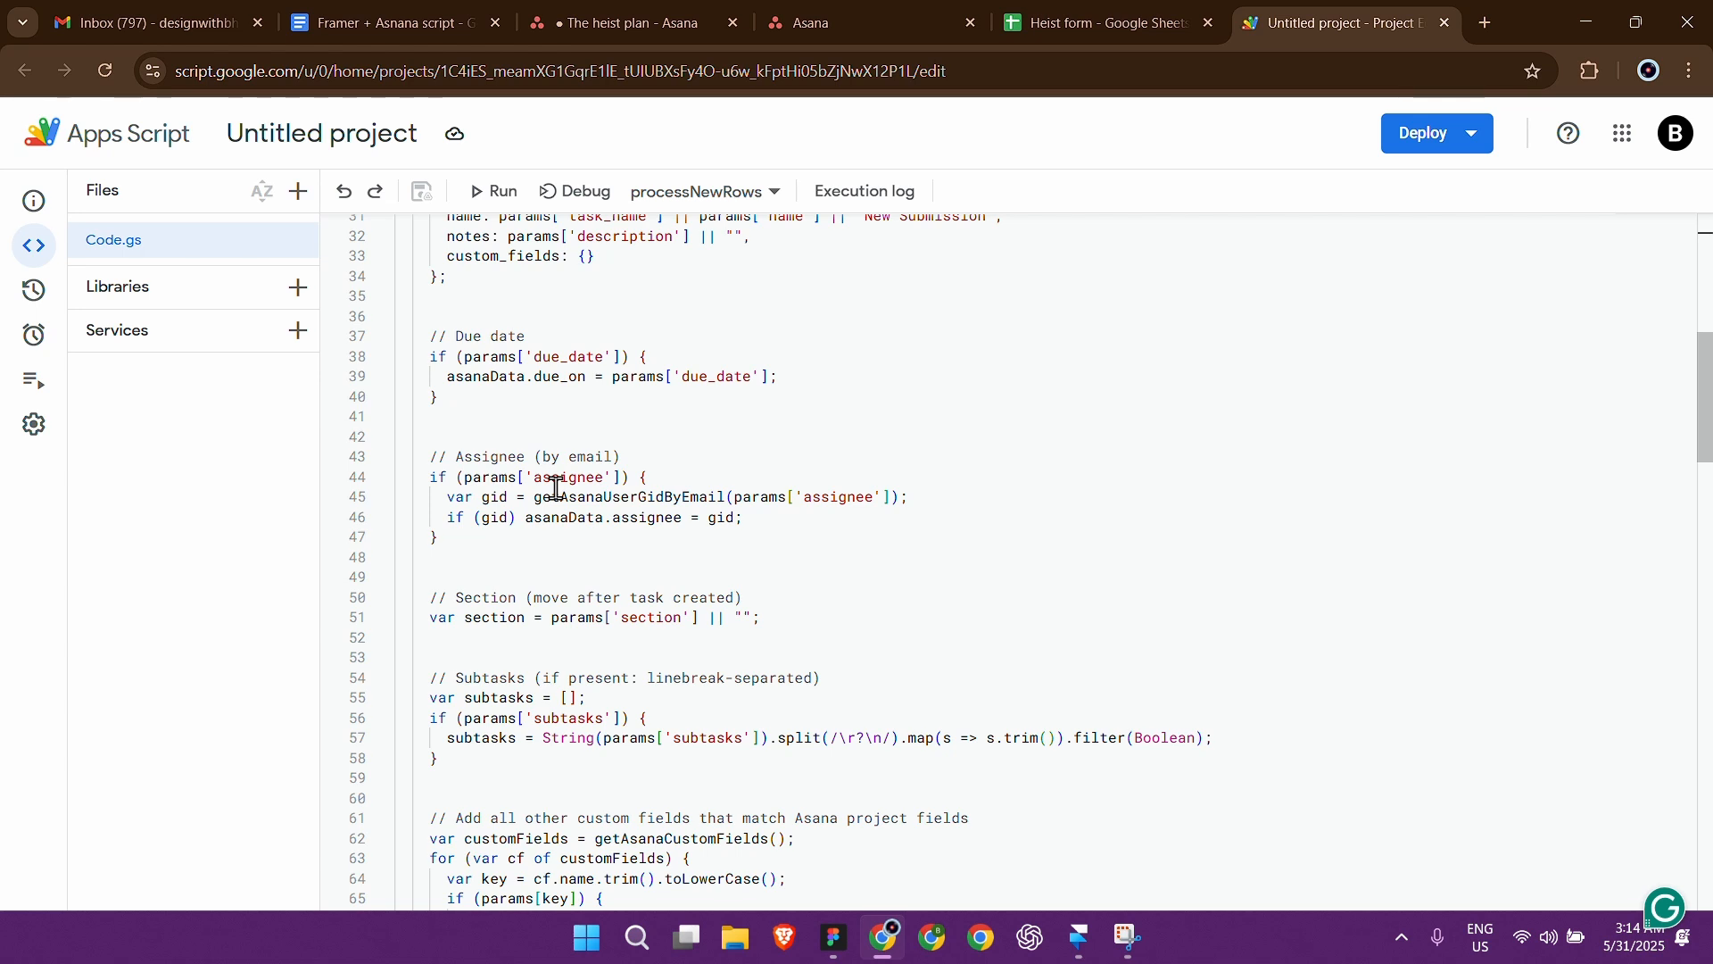
scroll(608, 489, down, 1)
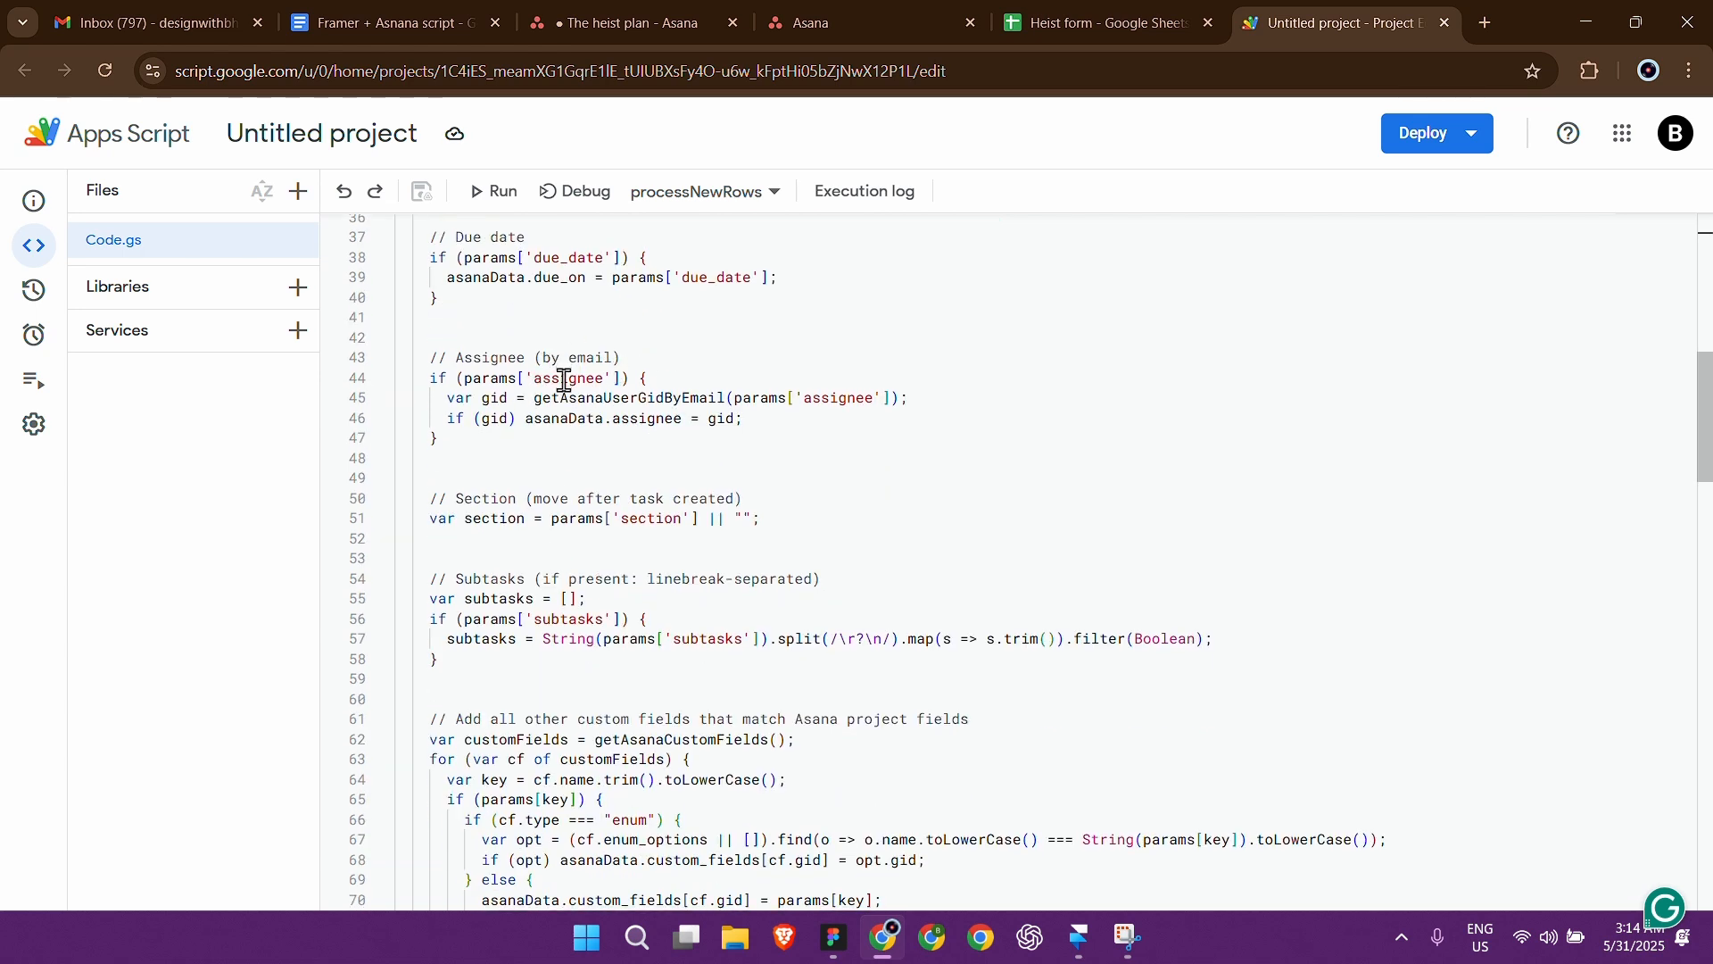
scroll(446, 401, down, 1)
scroll(652, 495, down, 2)
scroll(656, 500, down, 1)
scroll(669, 507, up, 12)
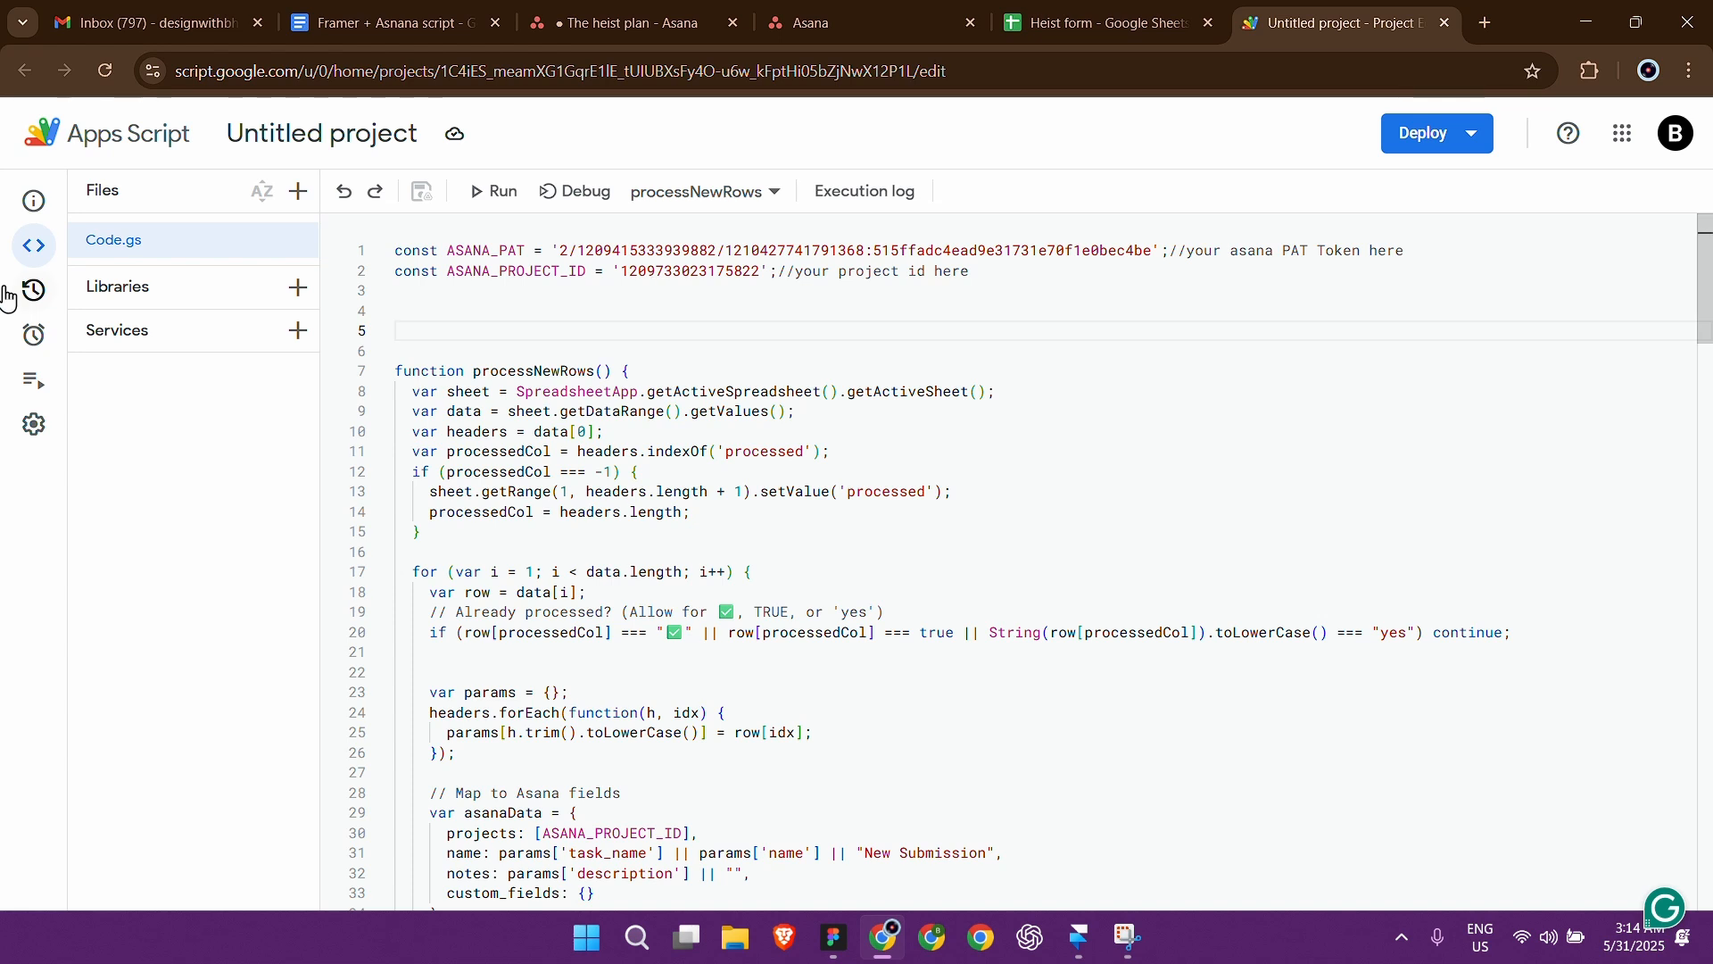
Step: Add a project trigger that runs processNewRows from the spreadsheet with event type On change, and save it
mouse_move(33, 284)
click(100, 334)
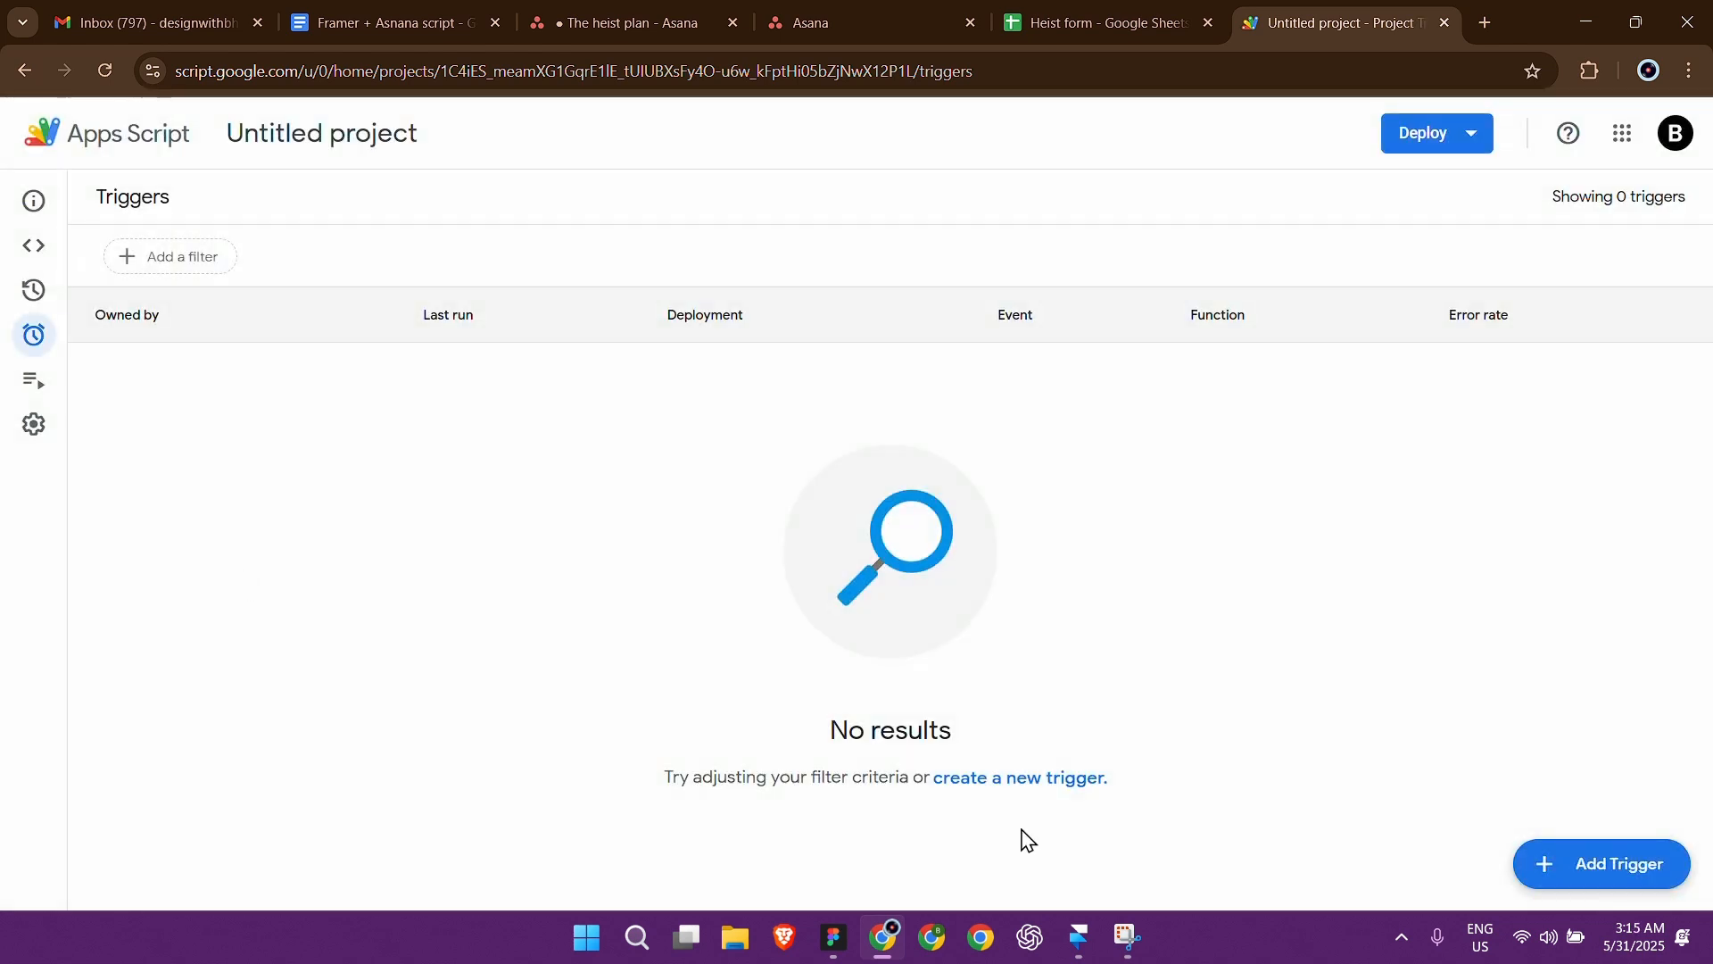
click(1095, 13)
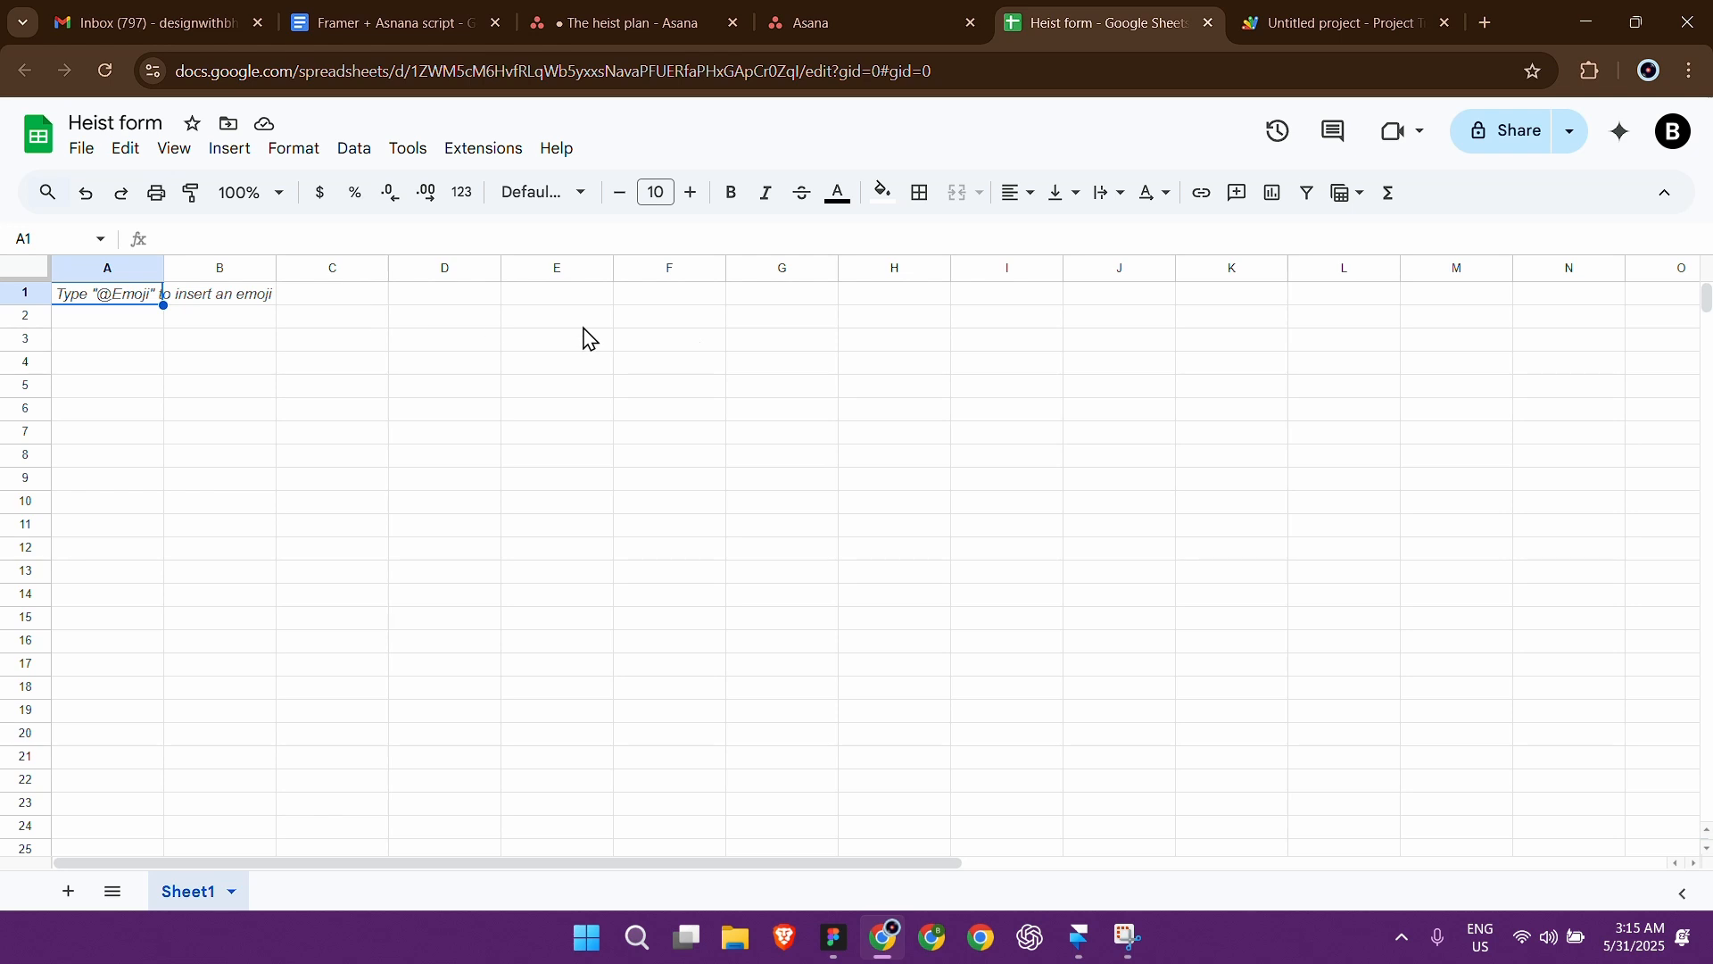
click(1310, 12)
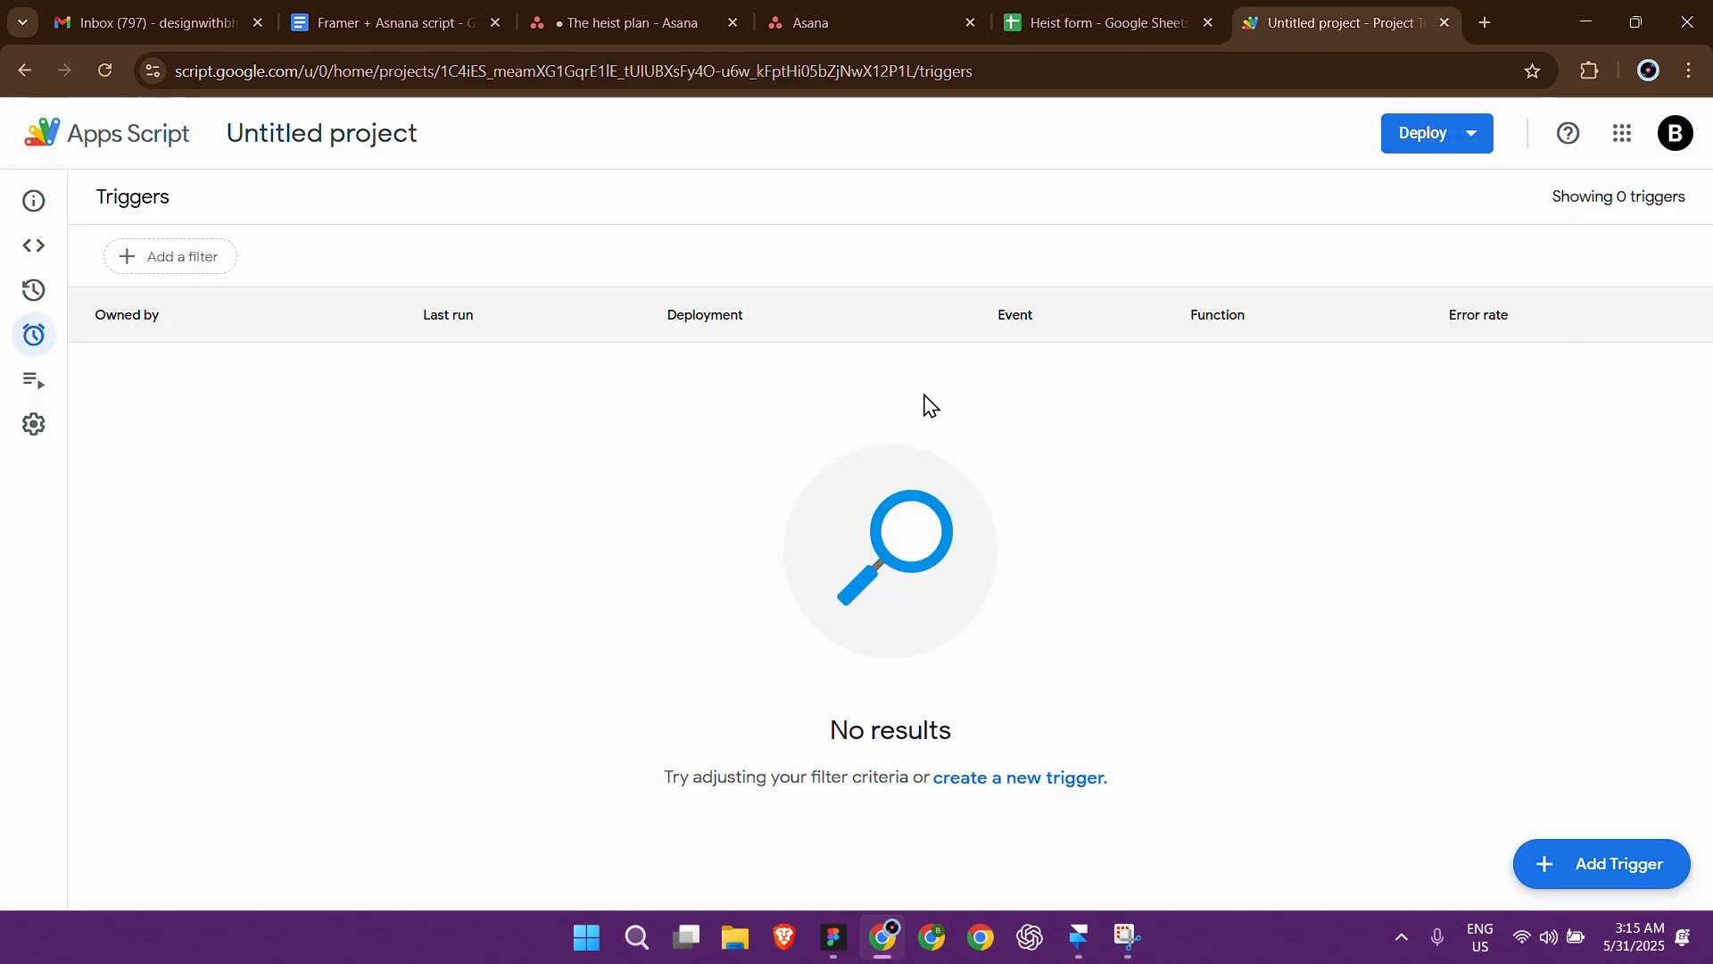
click(1560, 838)
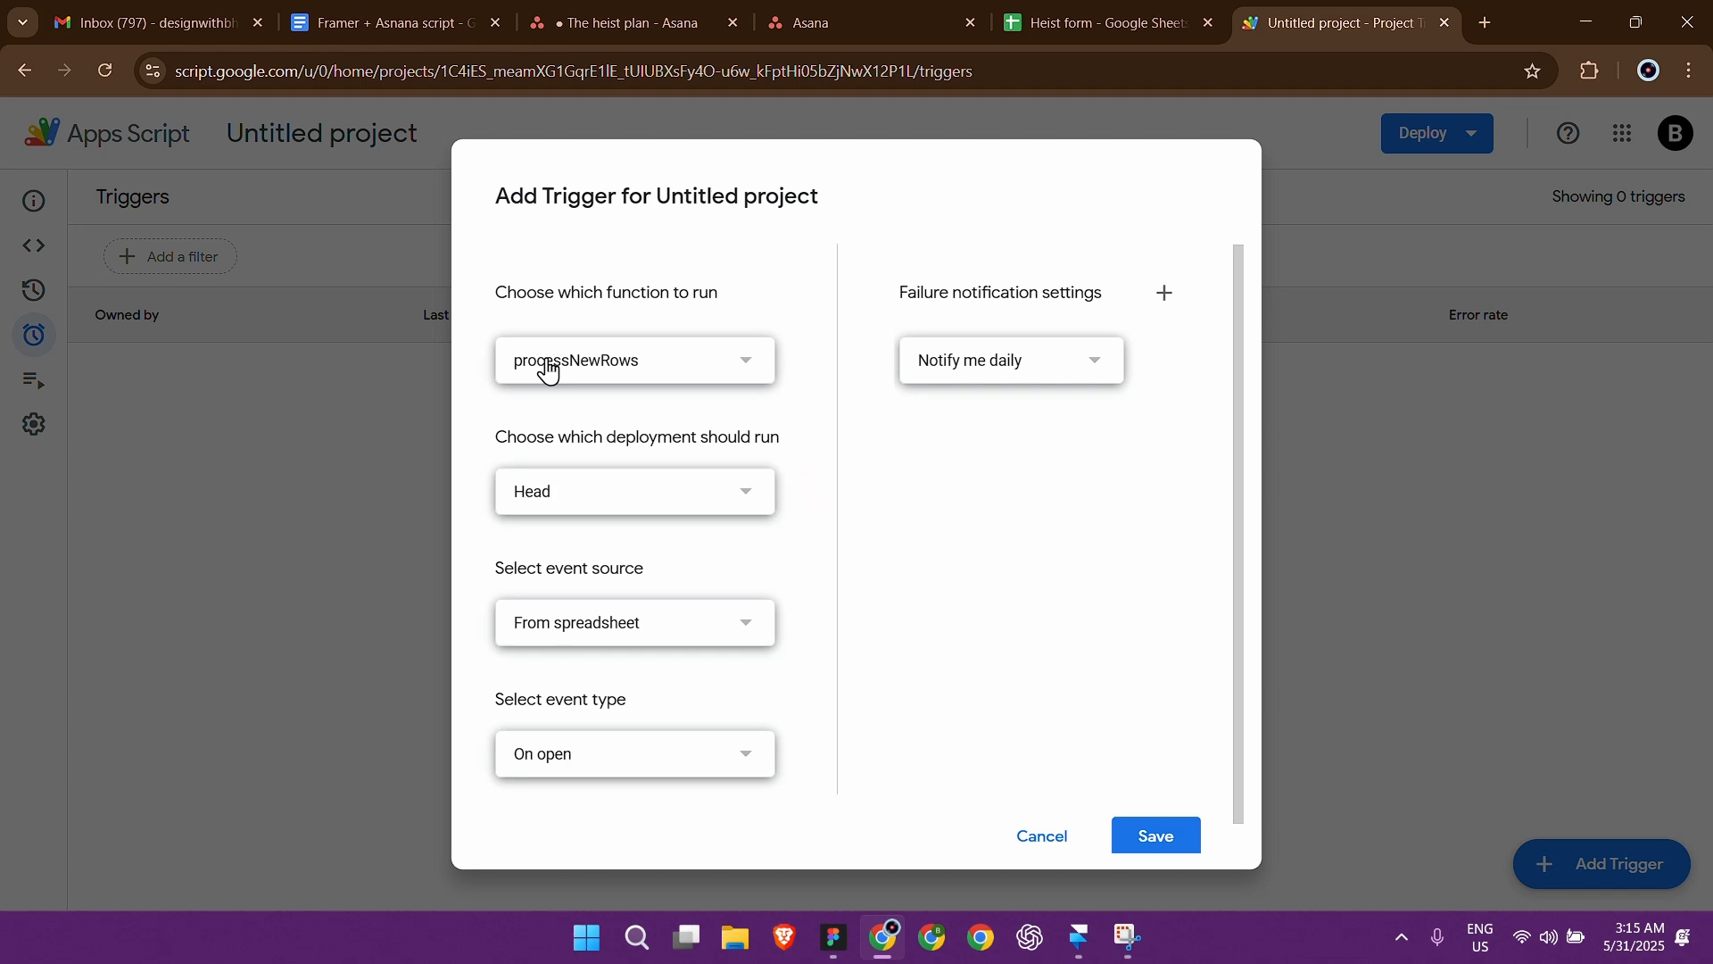
click(576, 757)
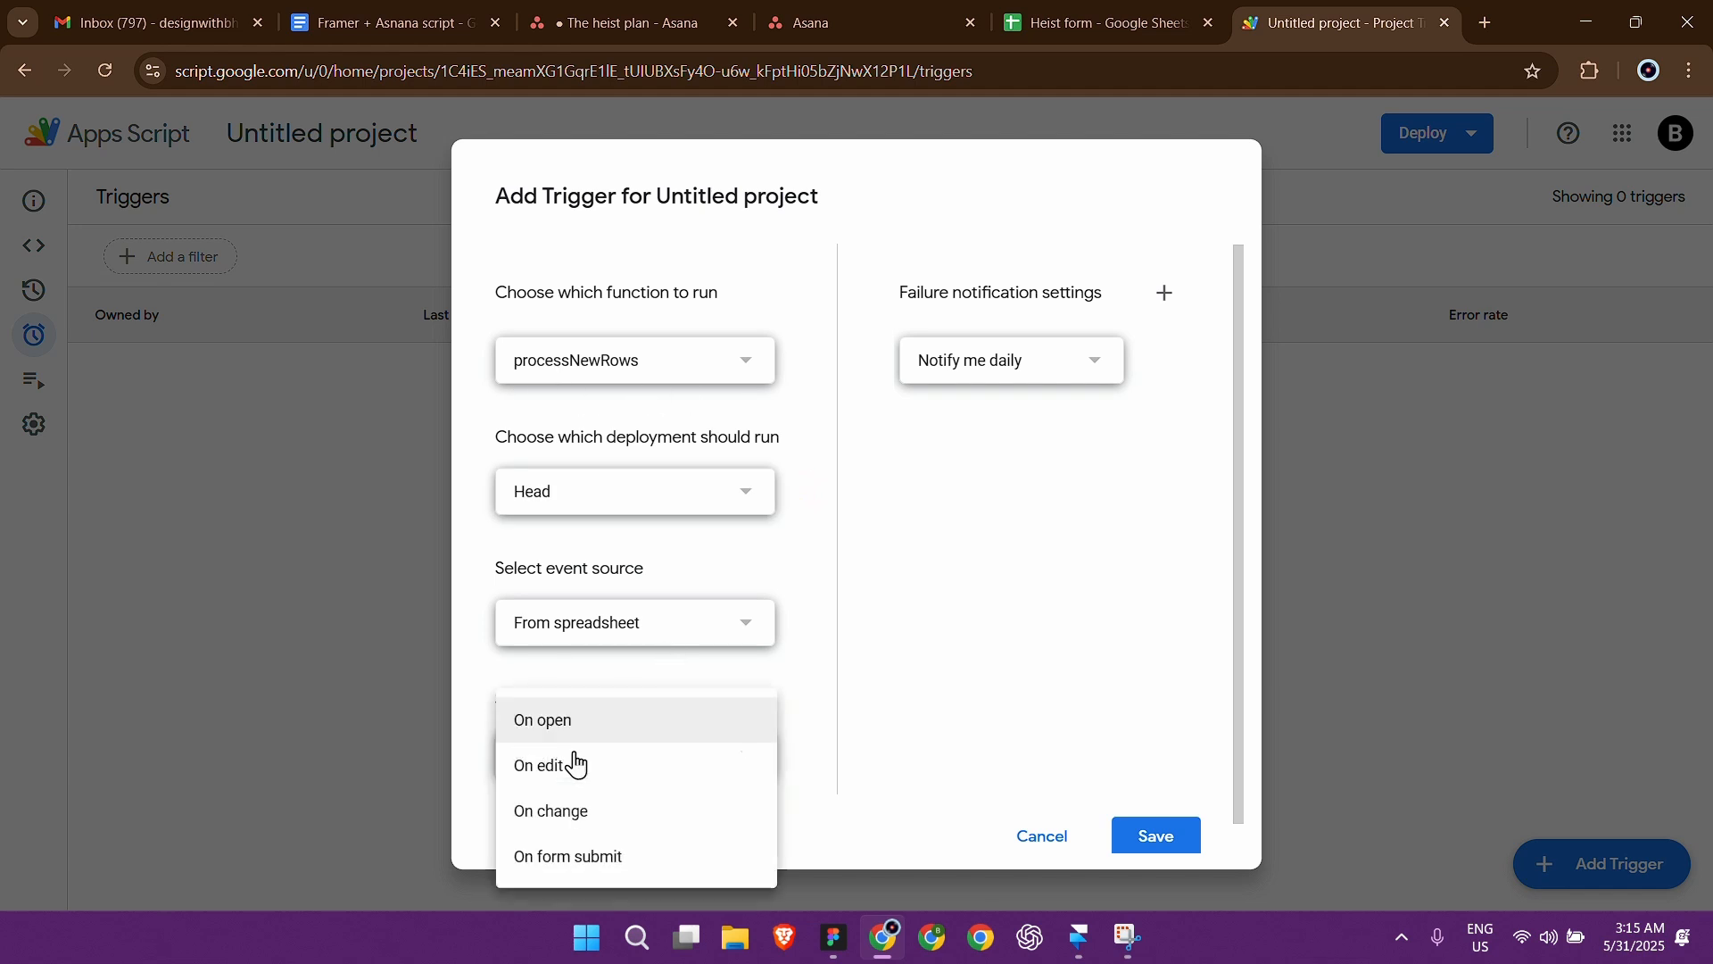
click(586, 828)
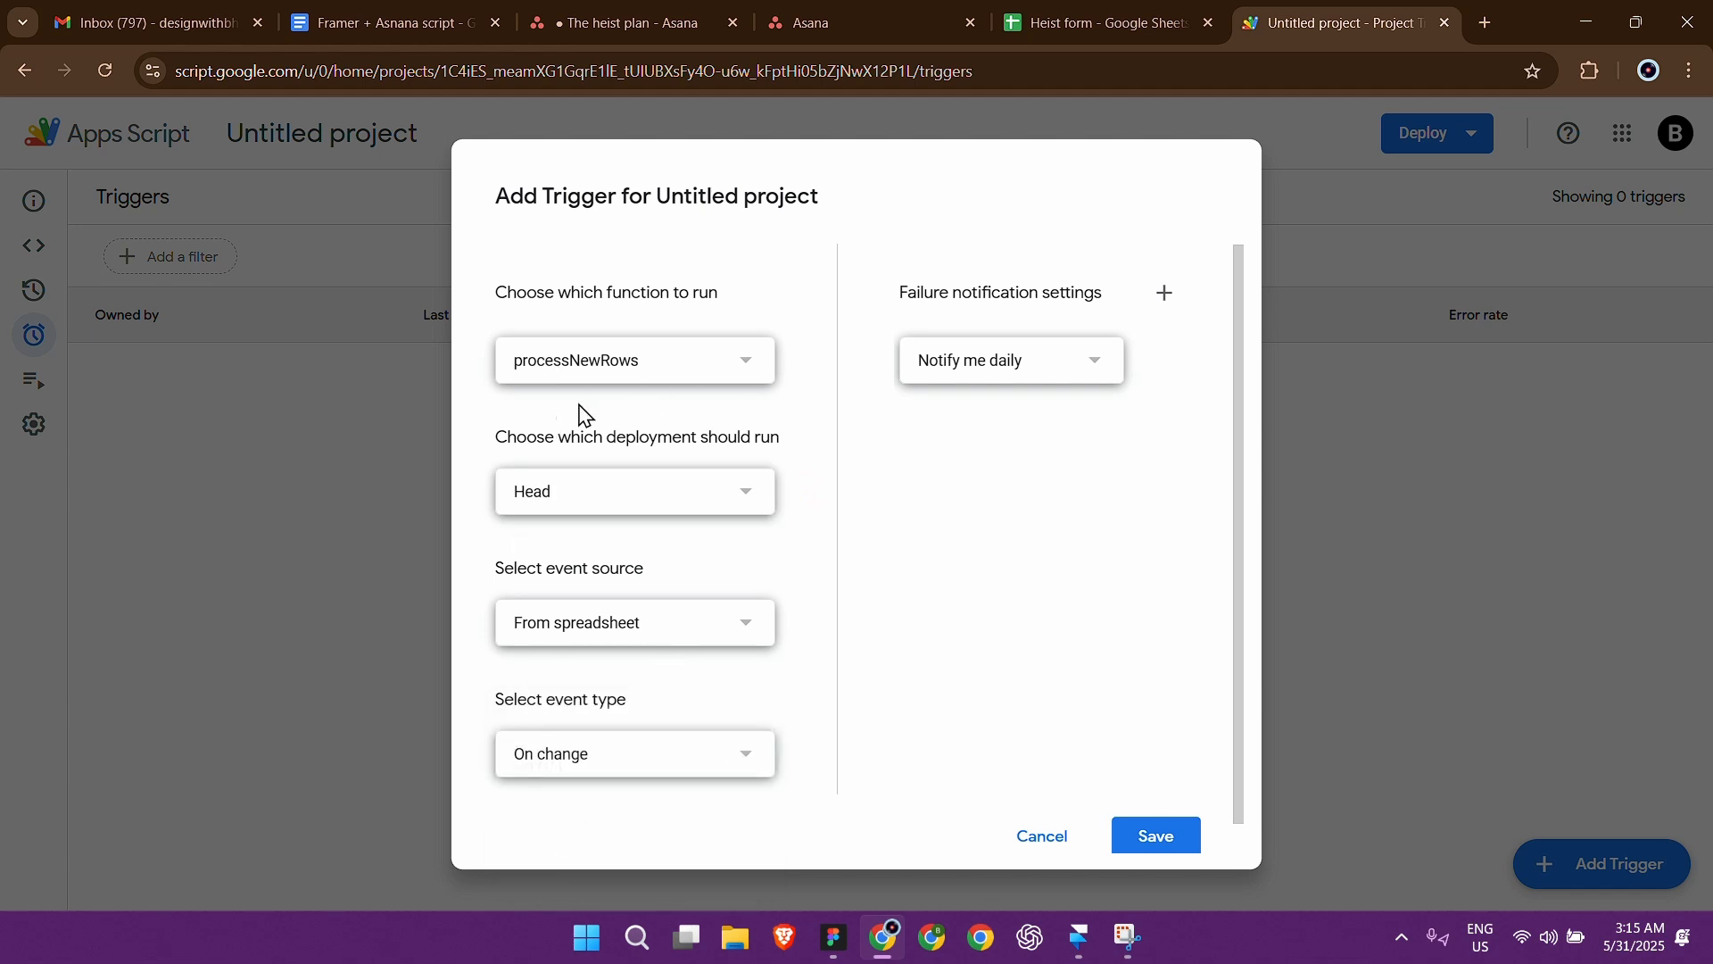
scroll(552, 656, down, 1)
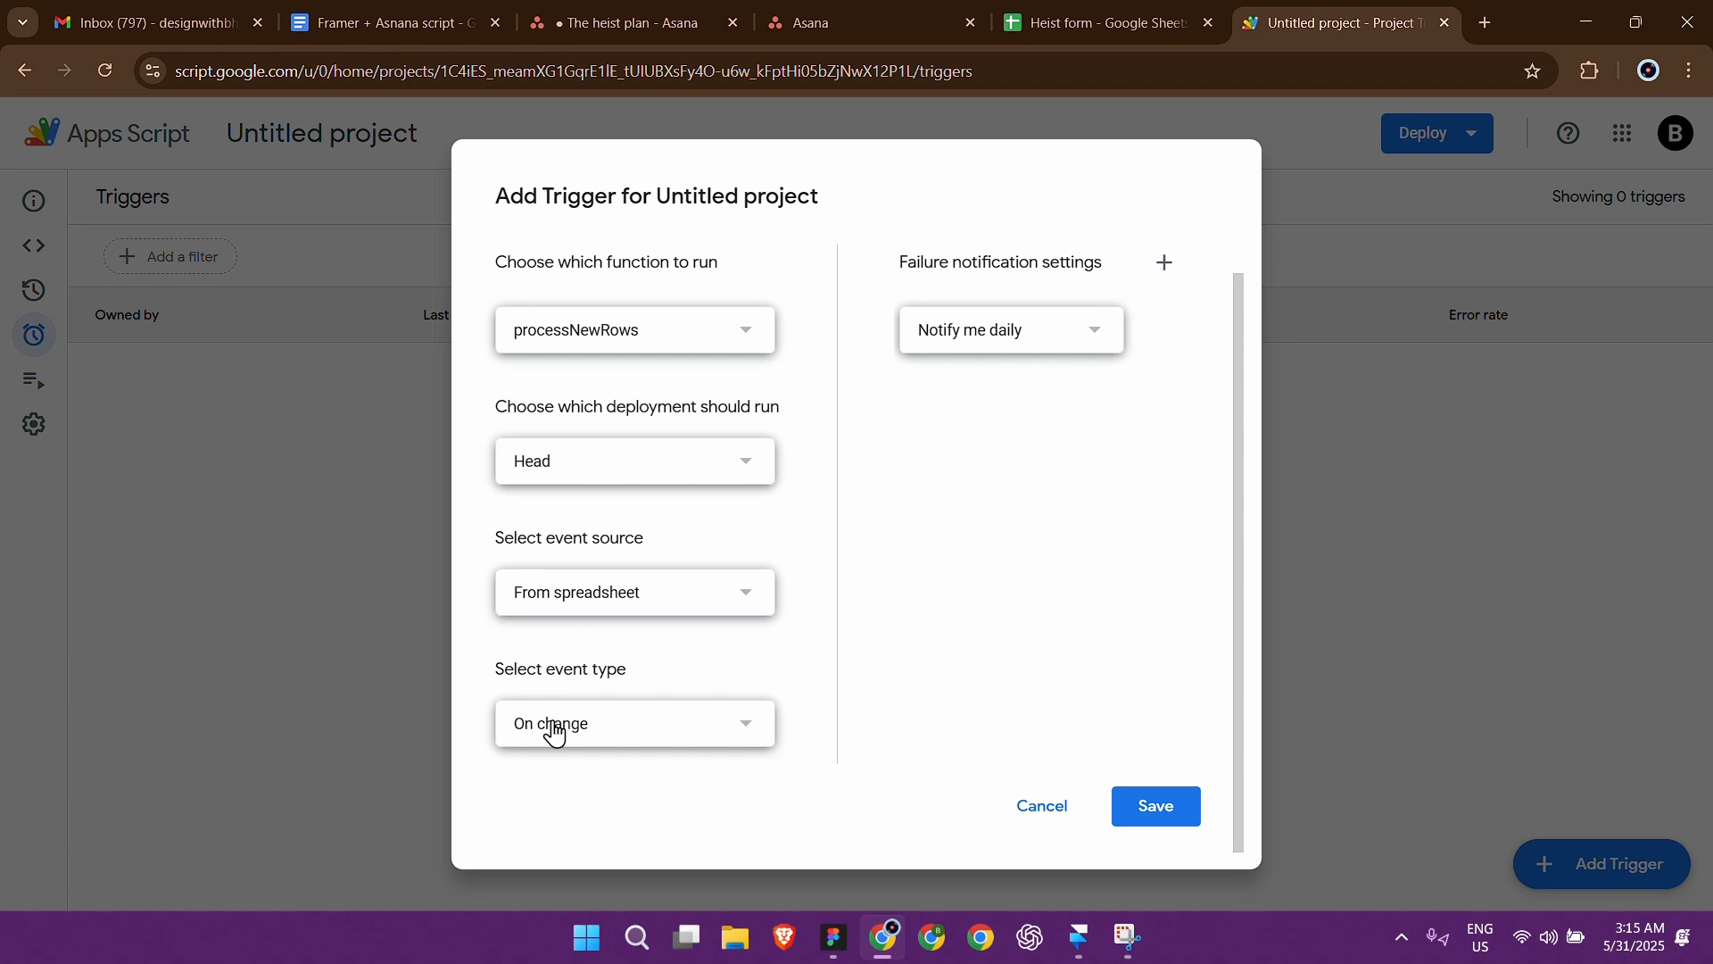
scroll(585, 765, up, 1)
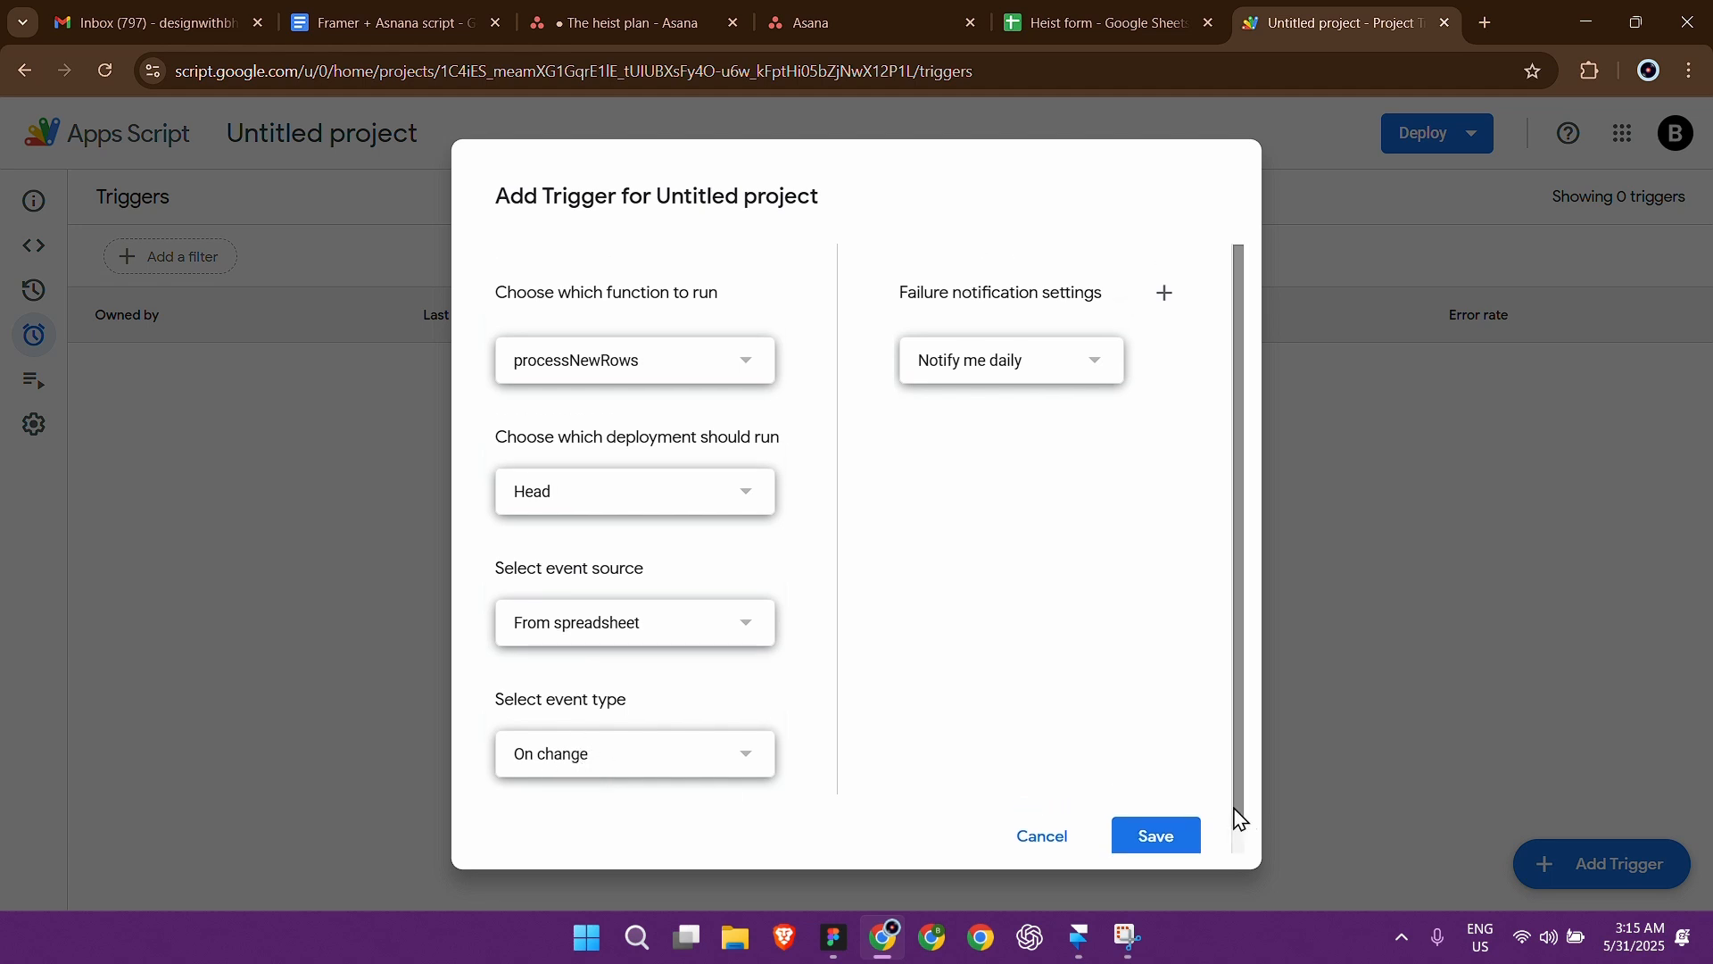
click(1176, 839)
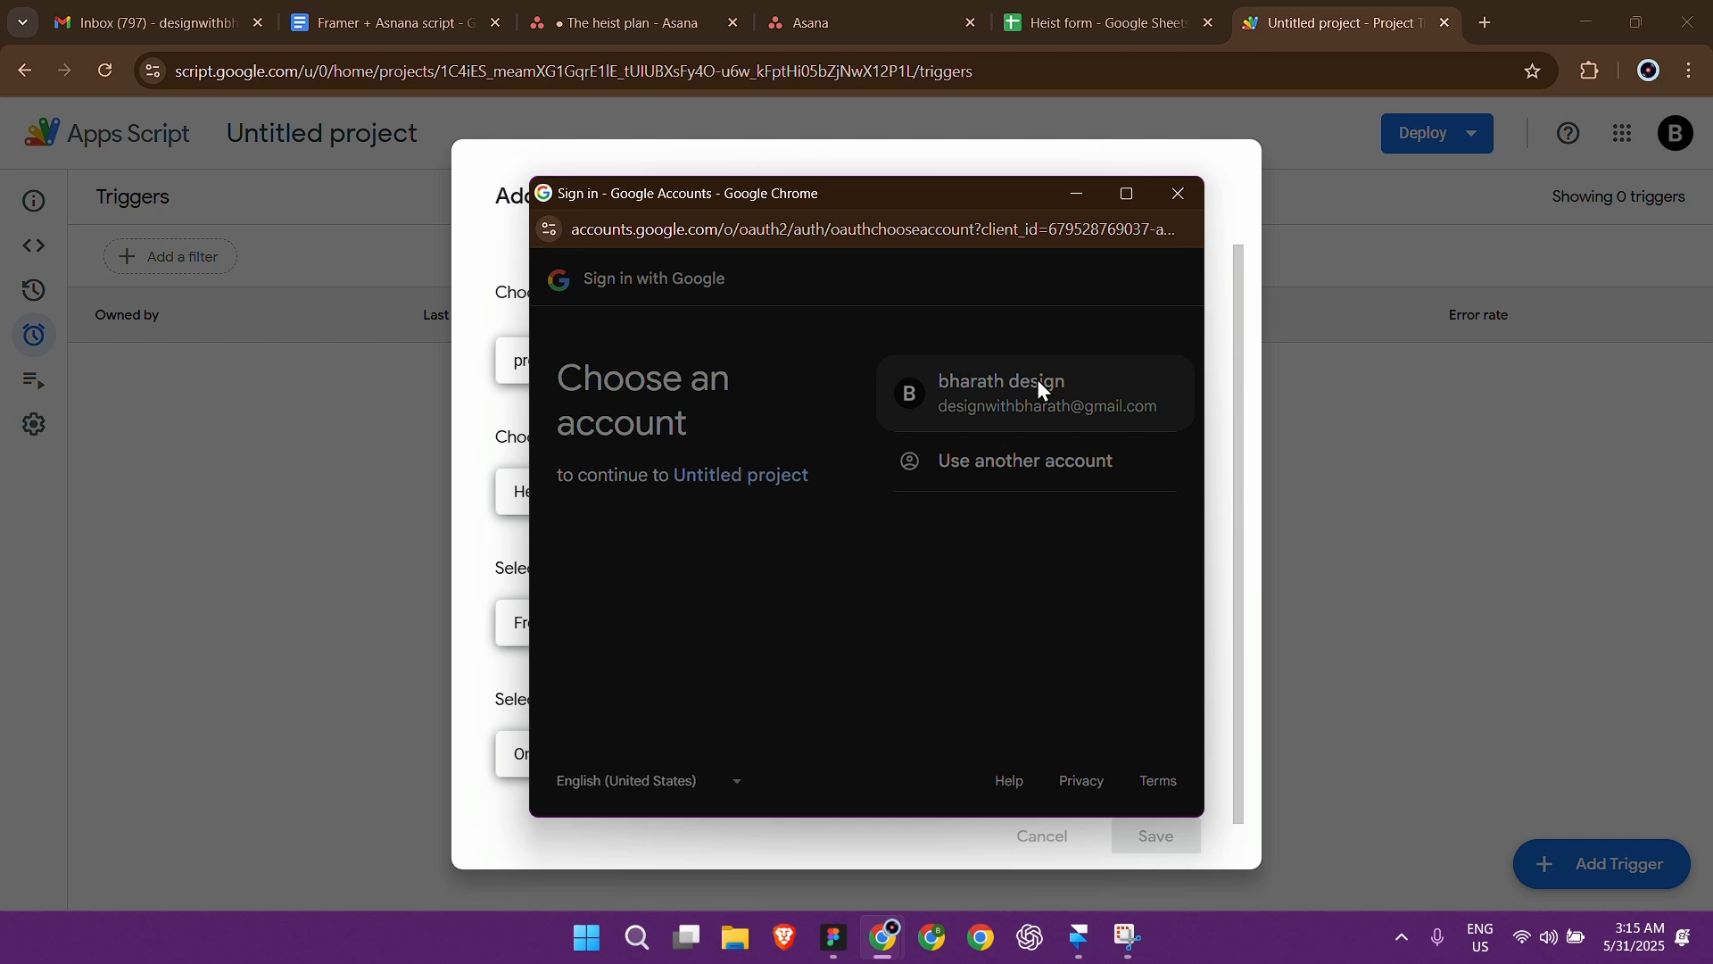
Step: Authorize Untitled project with the Google account, proceeding past the unverified-app warning and granting the requested access
click(1039, 382)
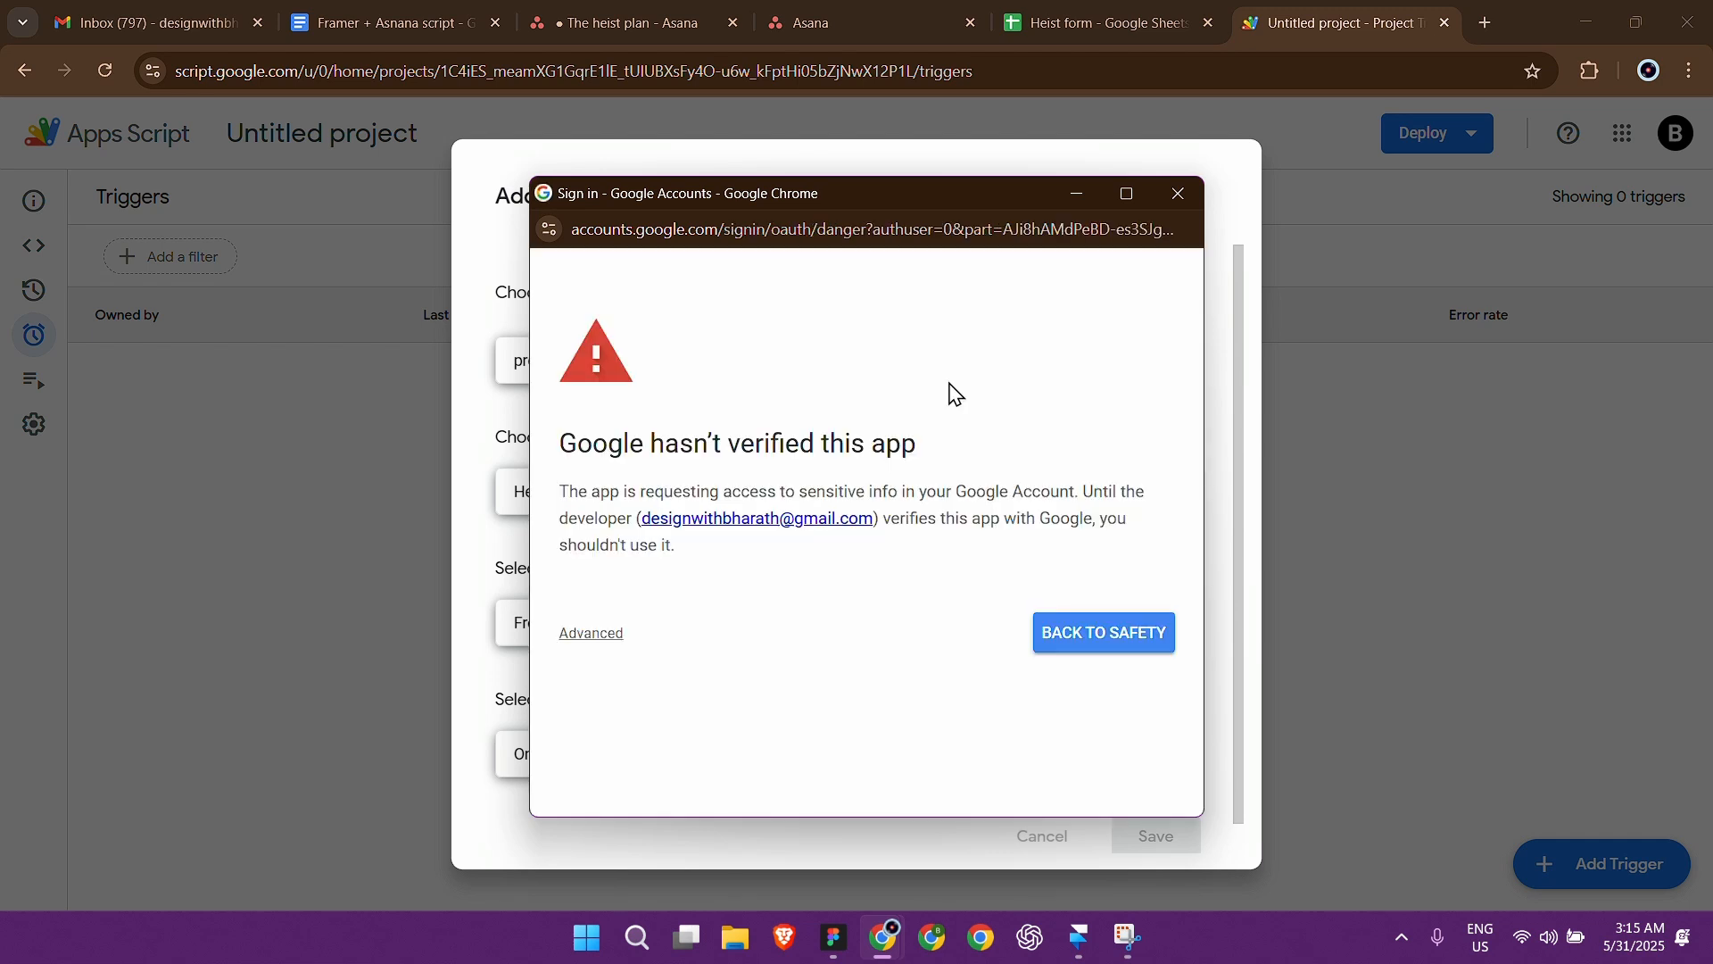
click(601, 633)
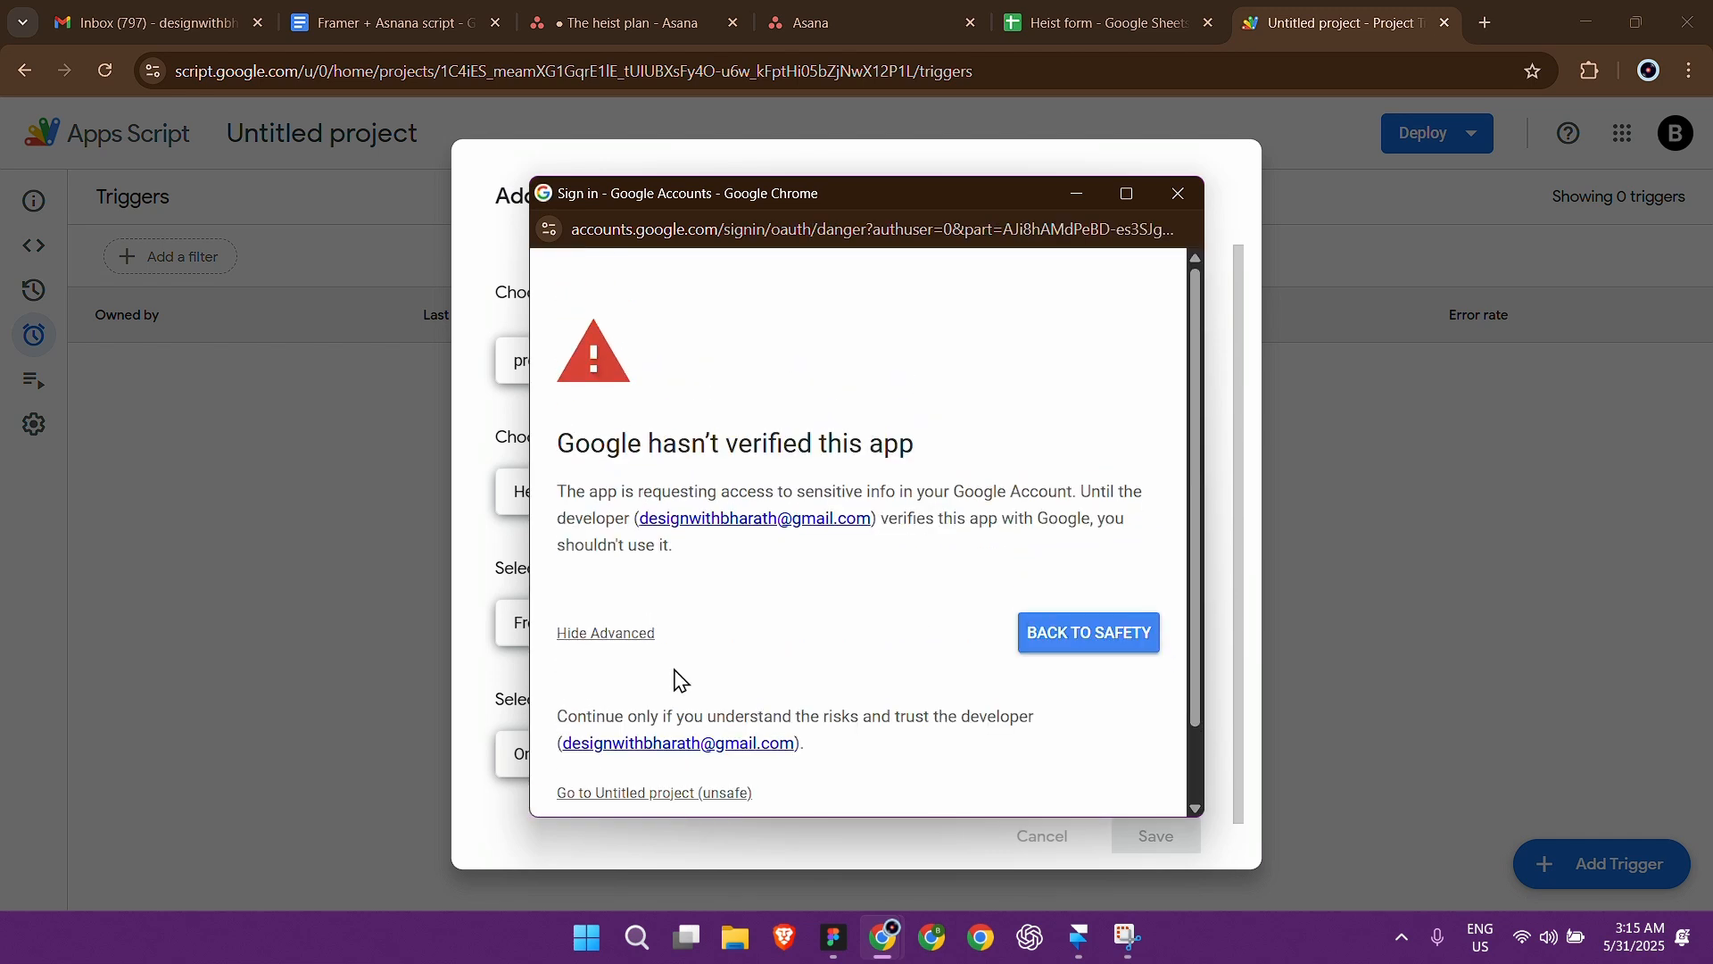
scroll(678, 676, down, 2)
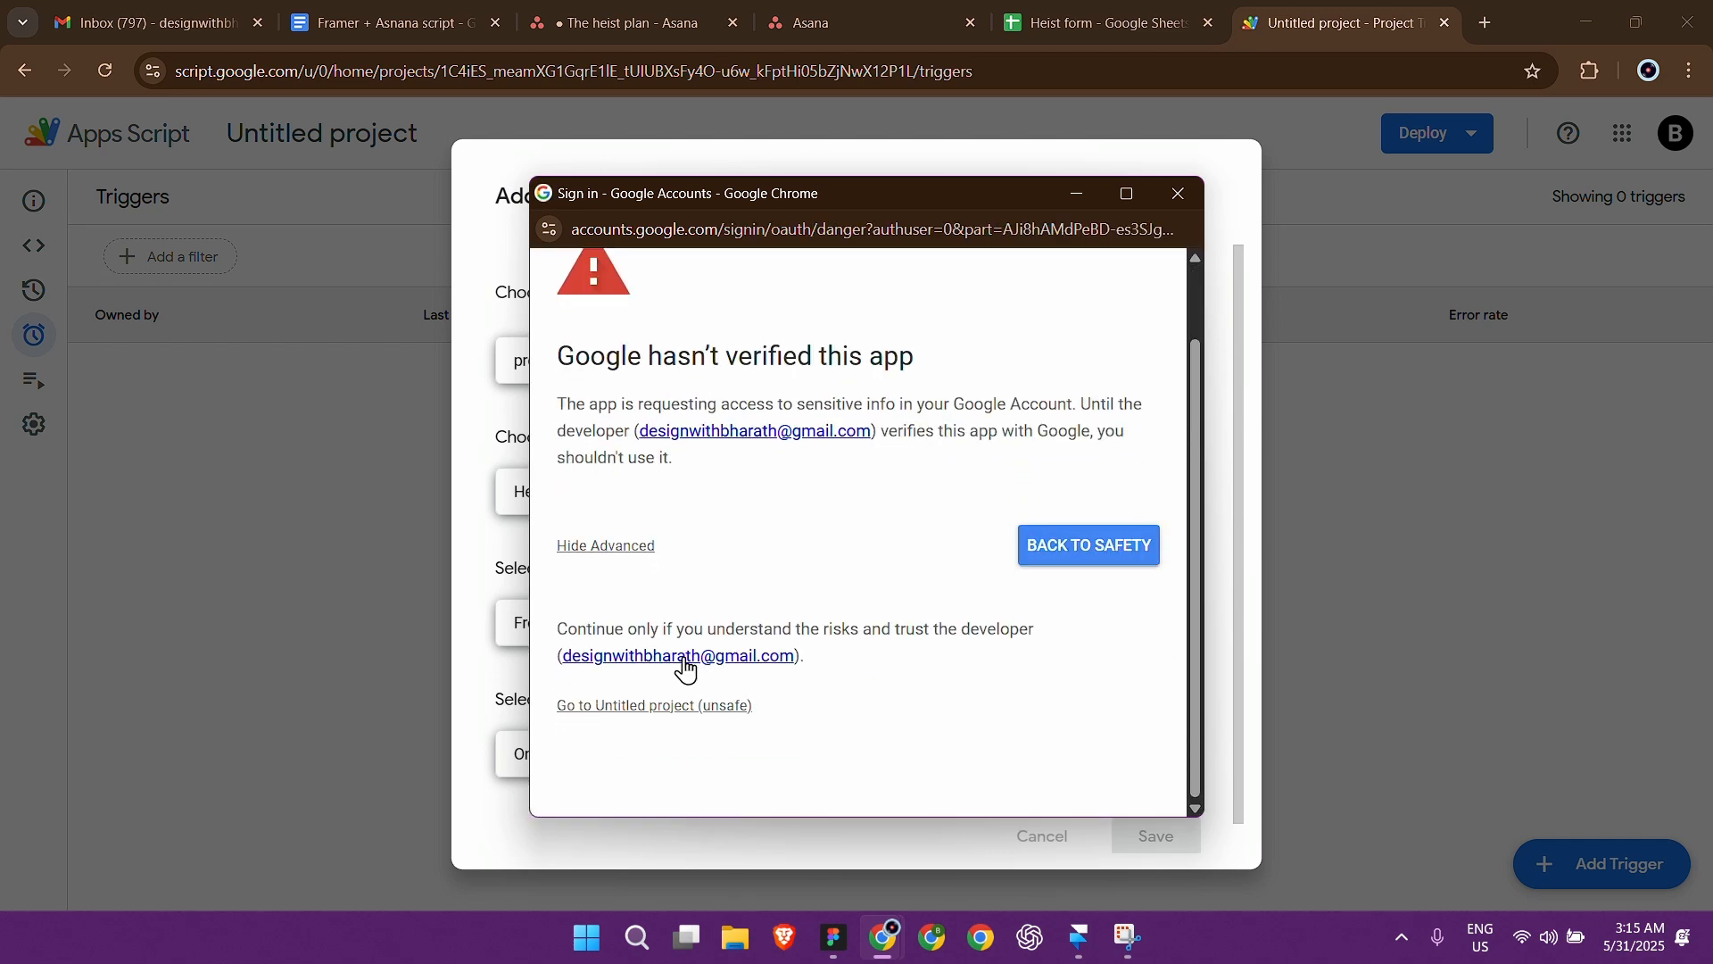
click(654, 718)
scroll(1006, 632, down, 5)
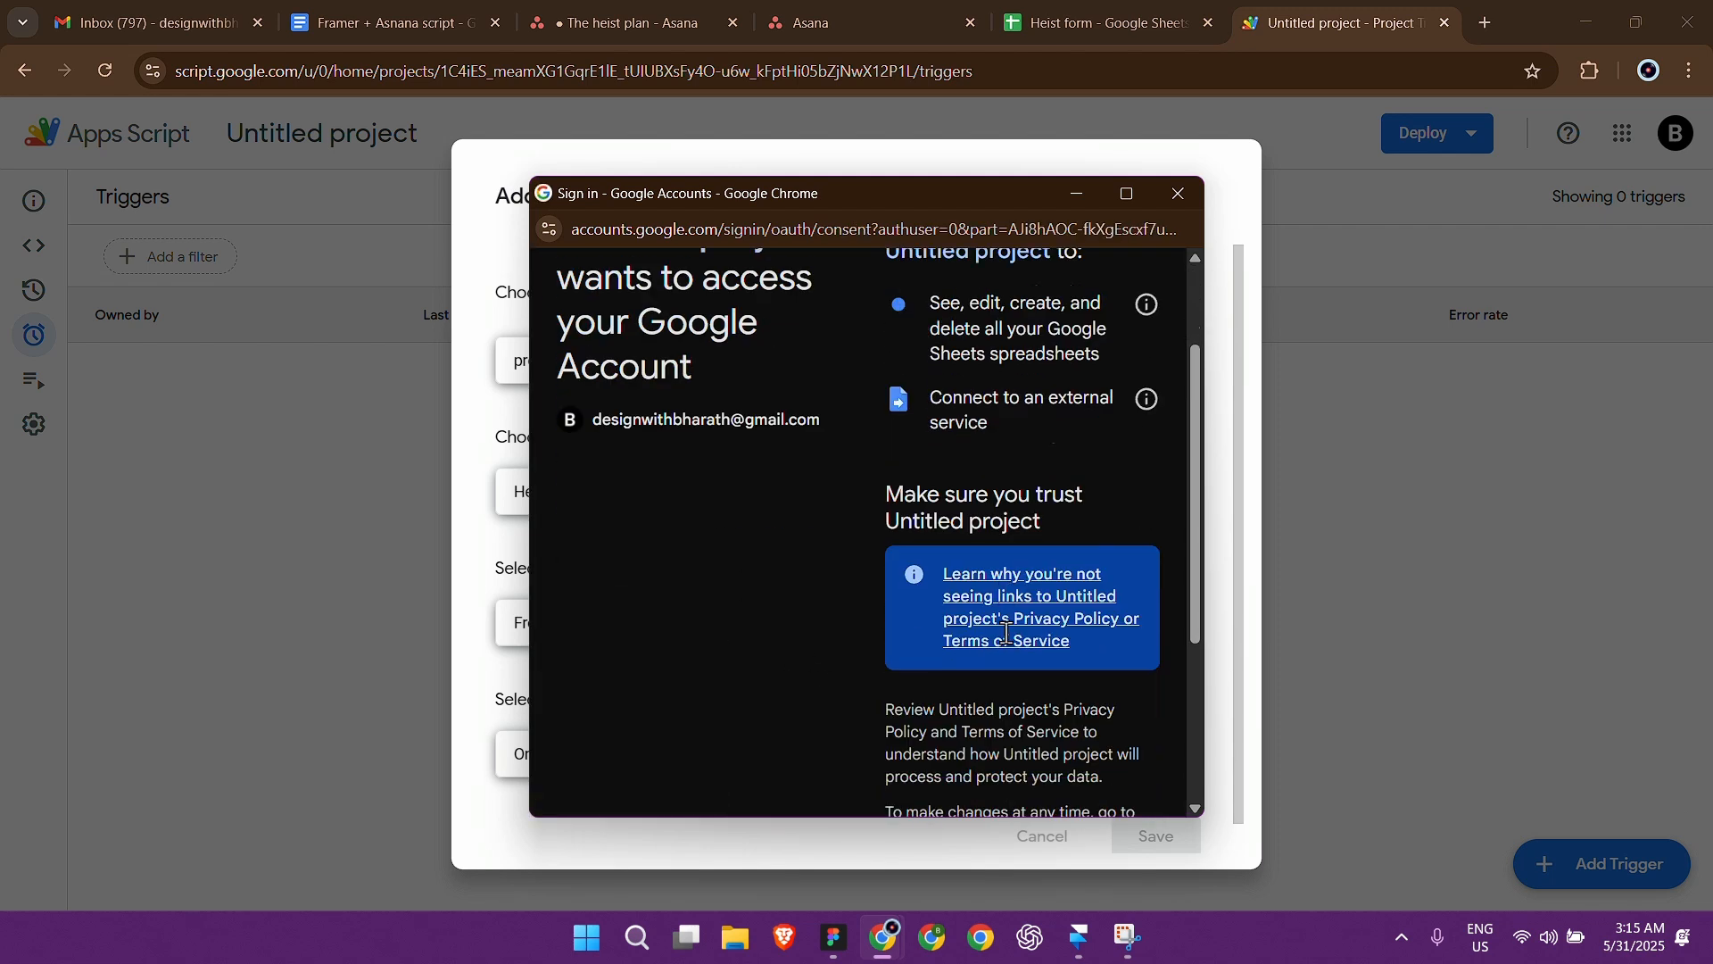
scroll(1007, 632, down, 1)
click(1042, 703)
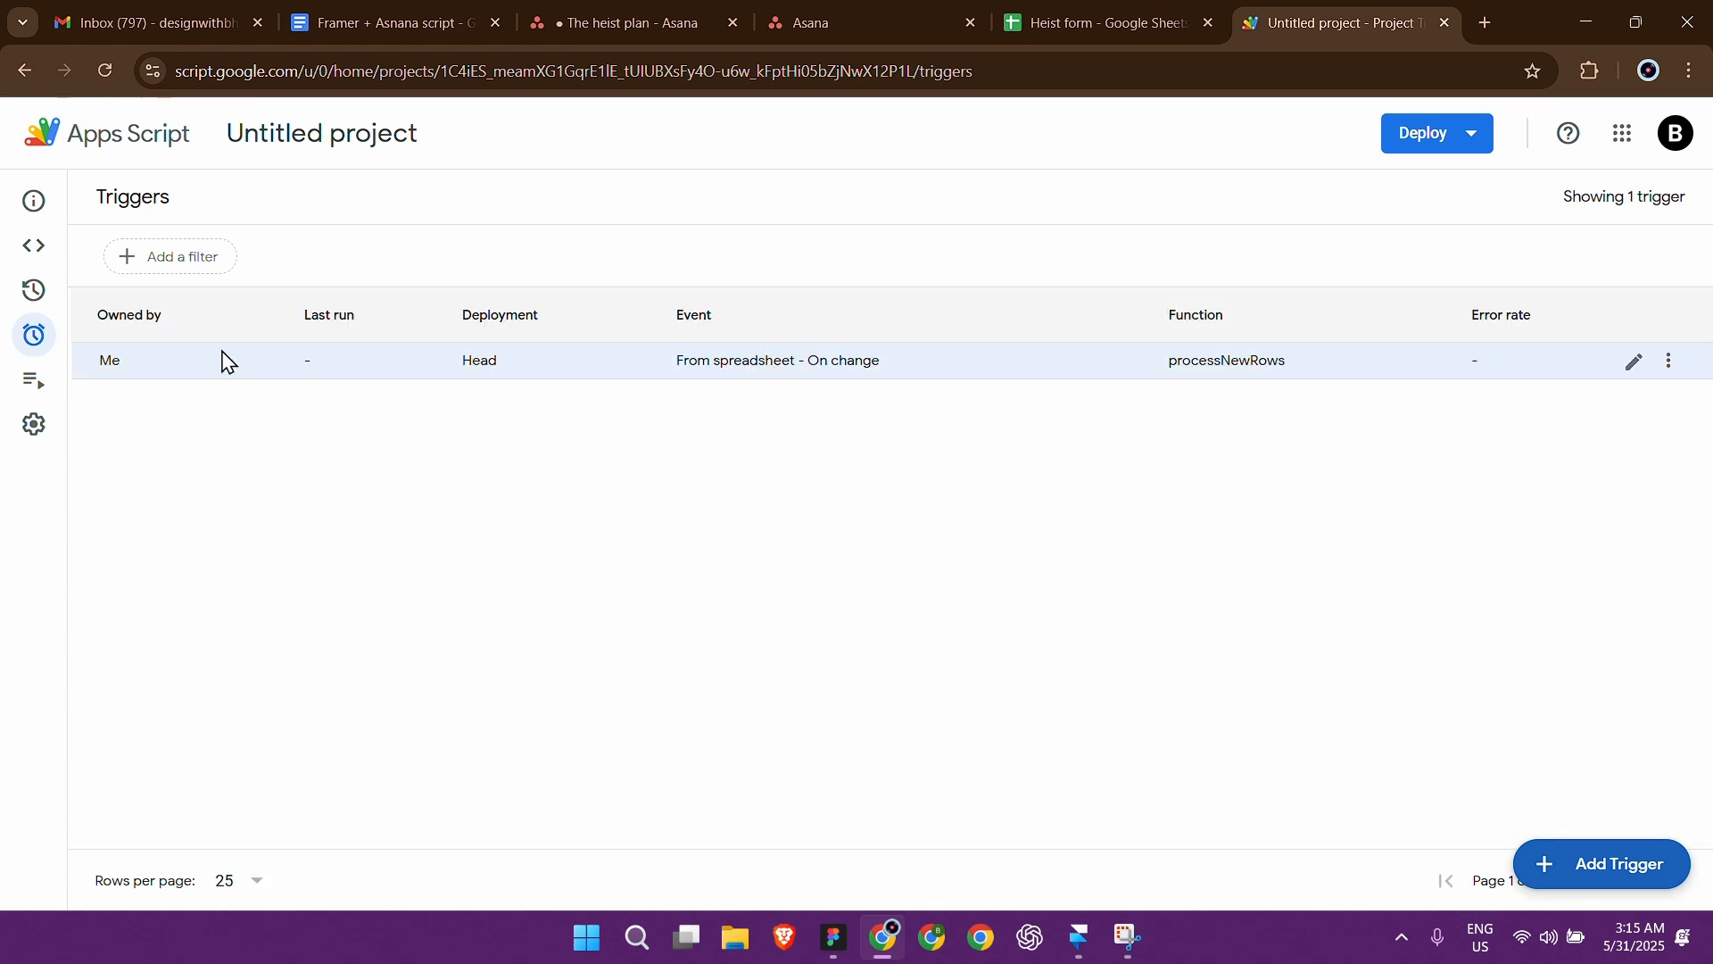
Step: Start a second trigger for processNewRows with a Time-driven event source and the Minutes timer type
click(1555, 852)
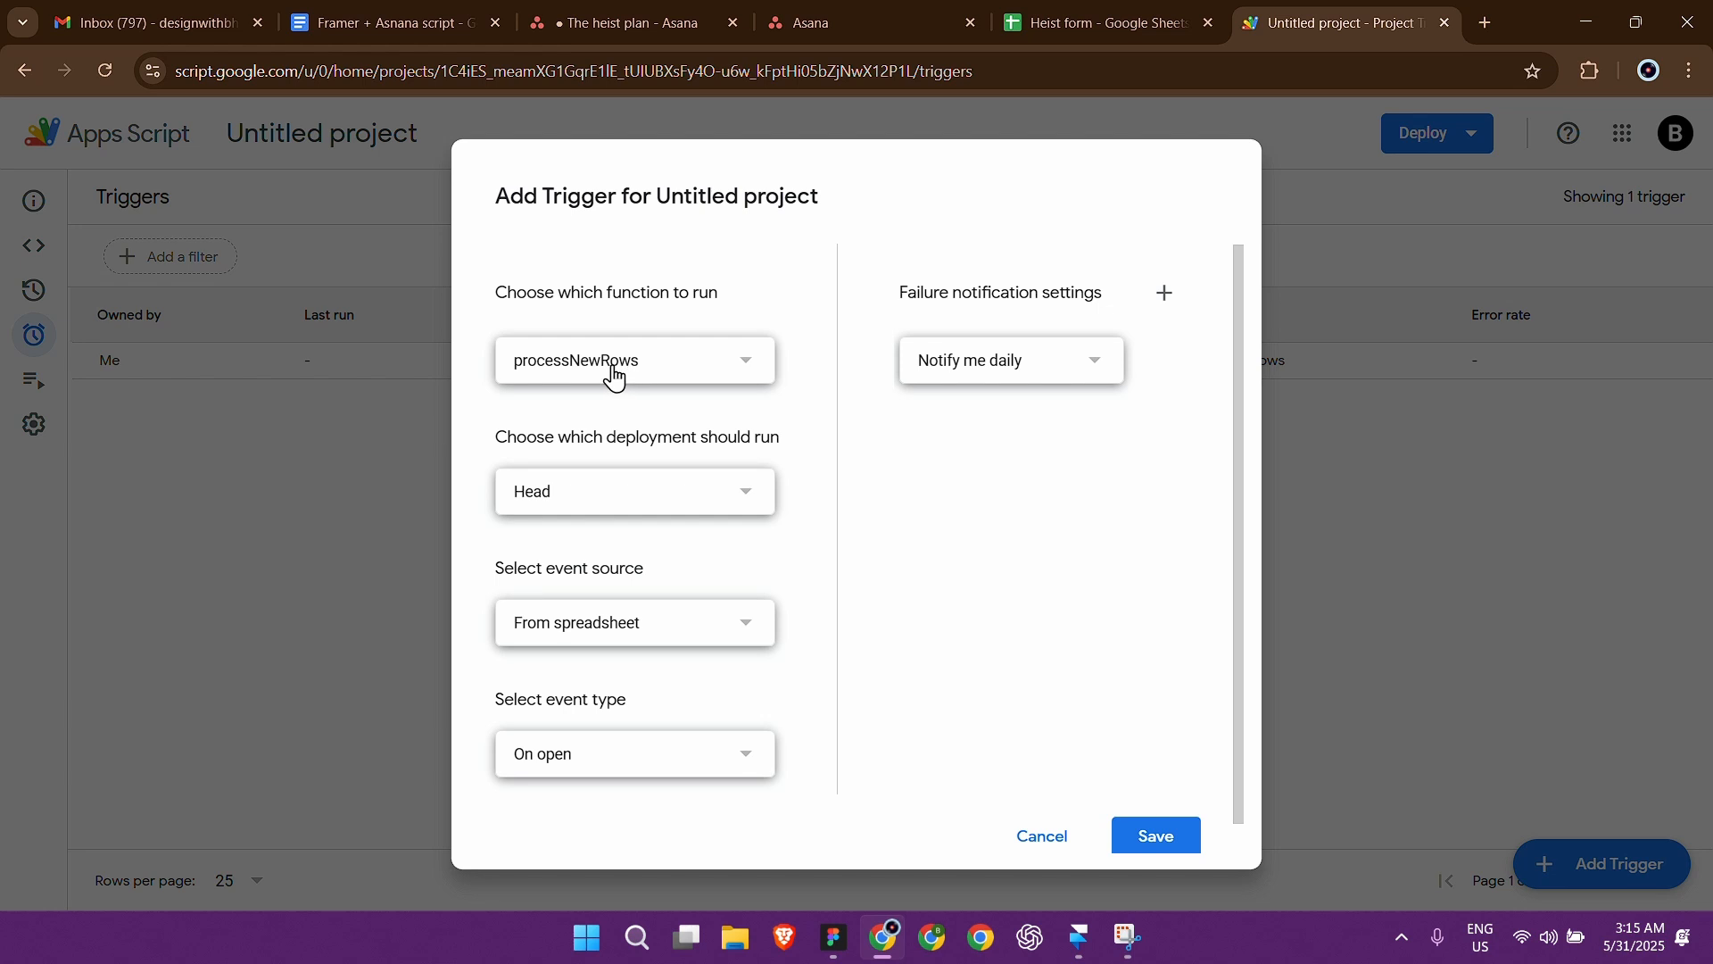
click(585, 622)
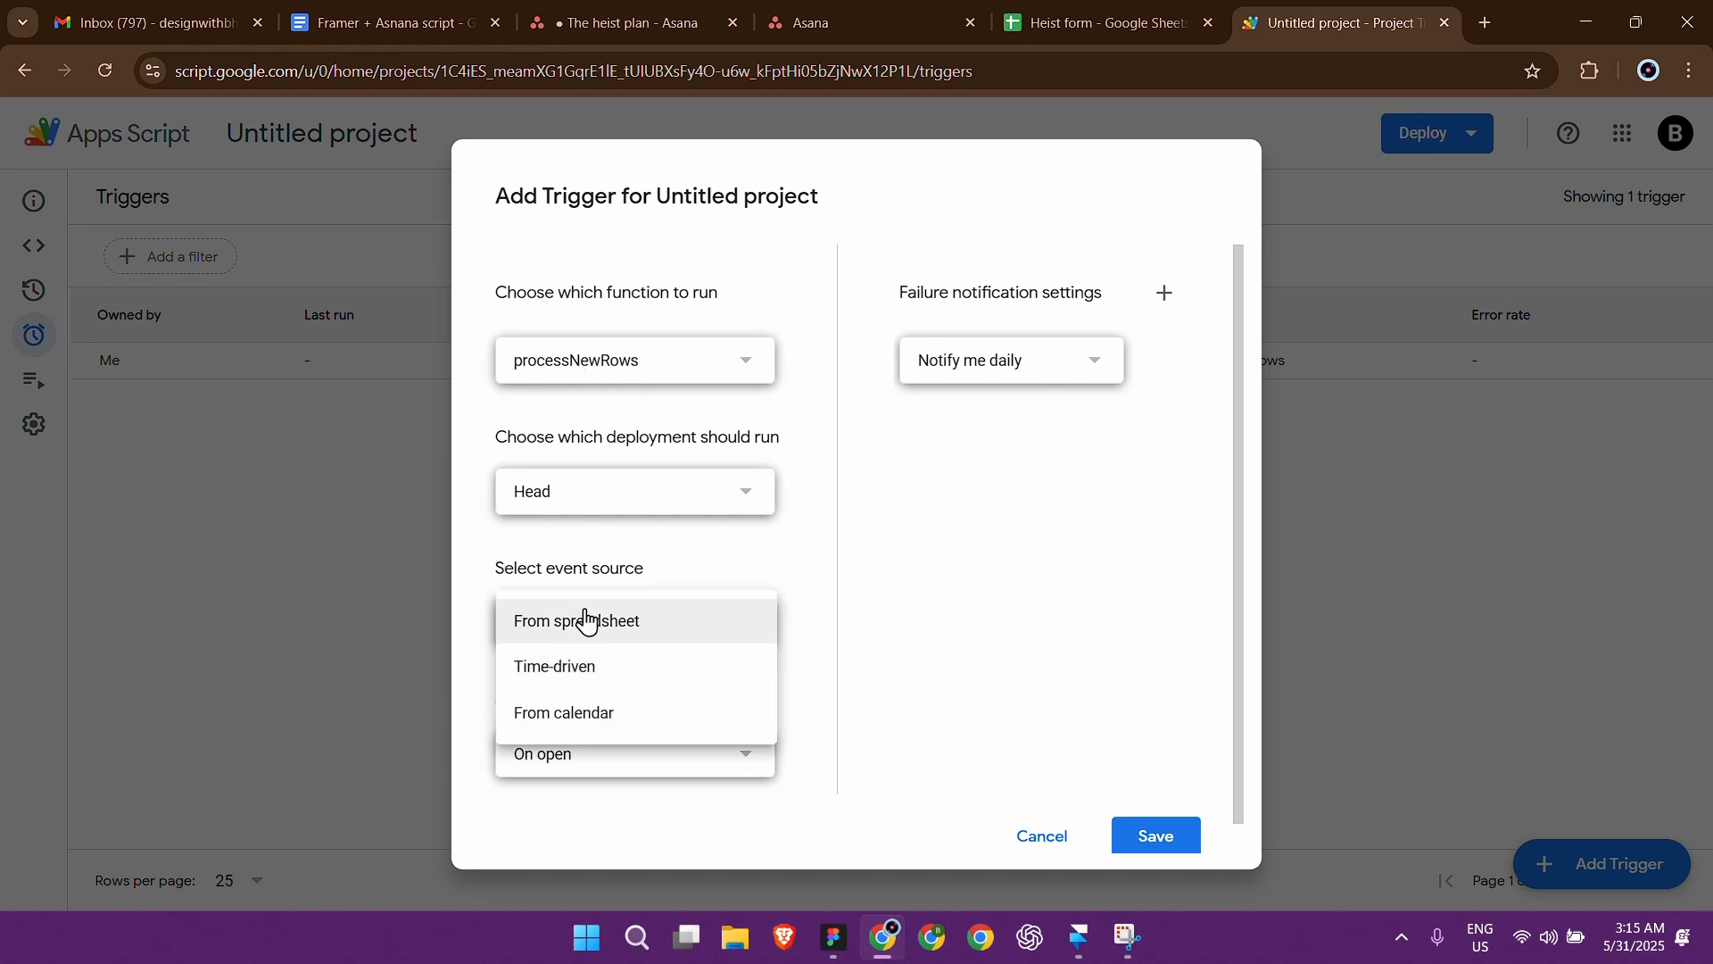
click(574, 680)
scroll(711, 658, down, 2)
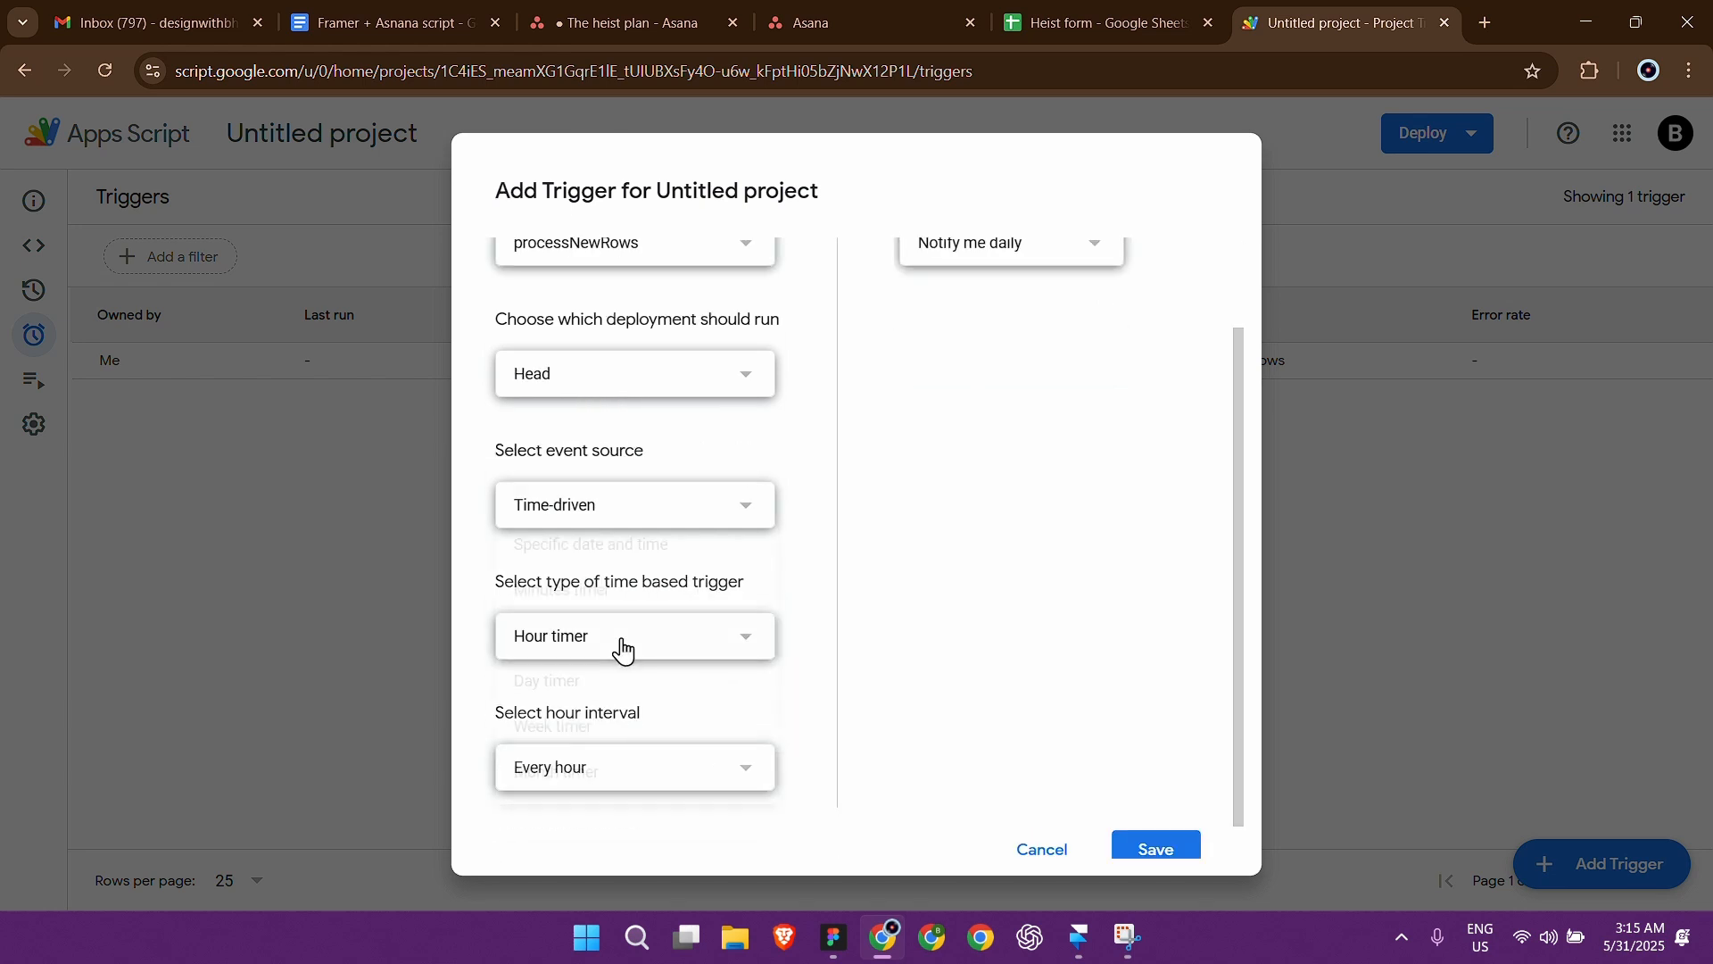
click(623, 639)
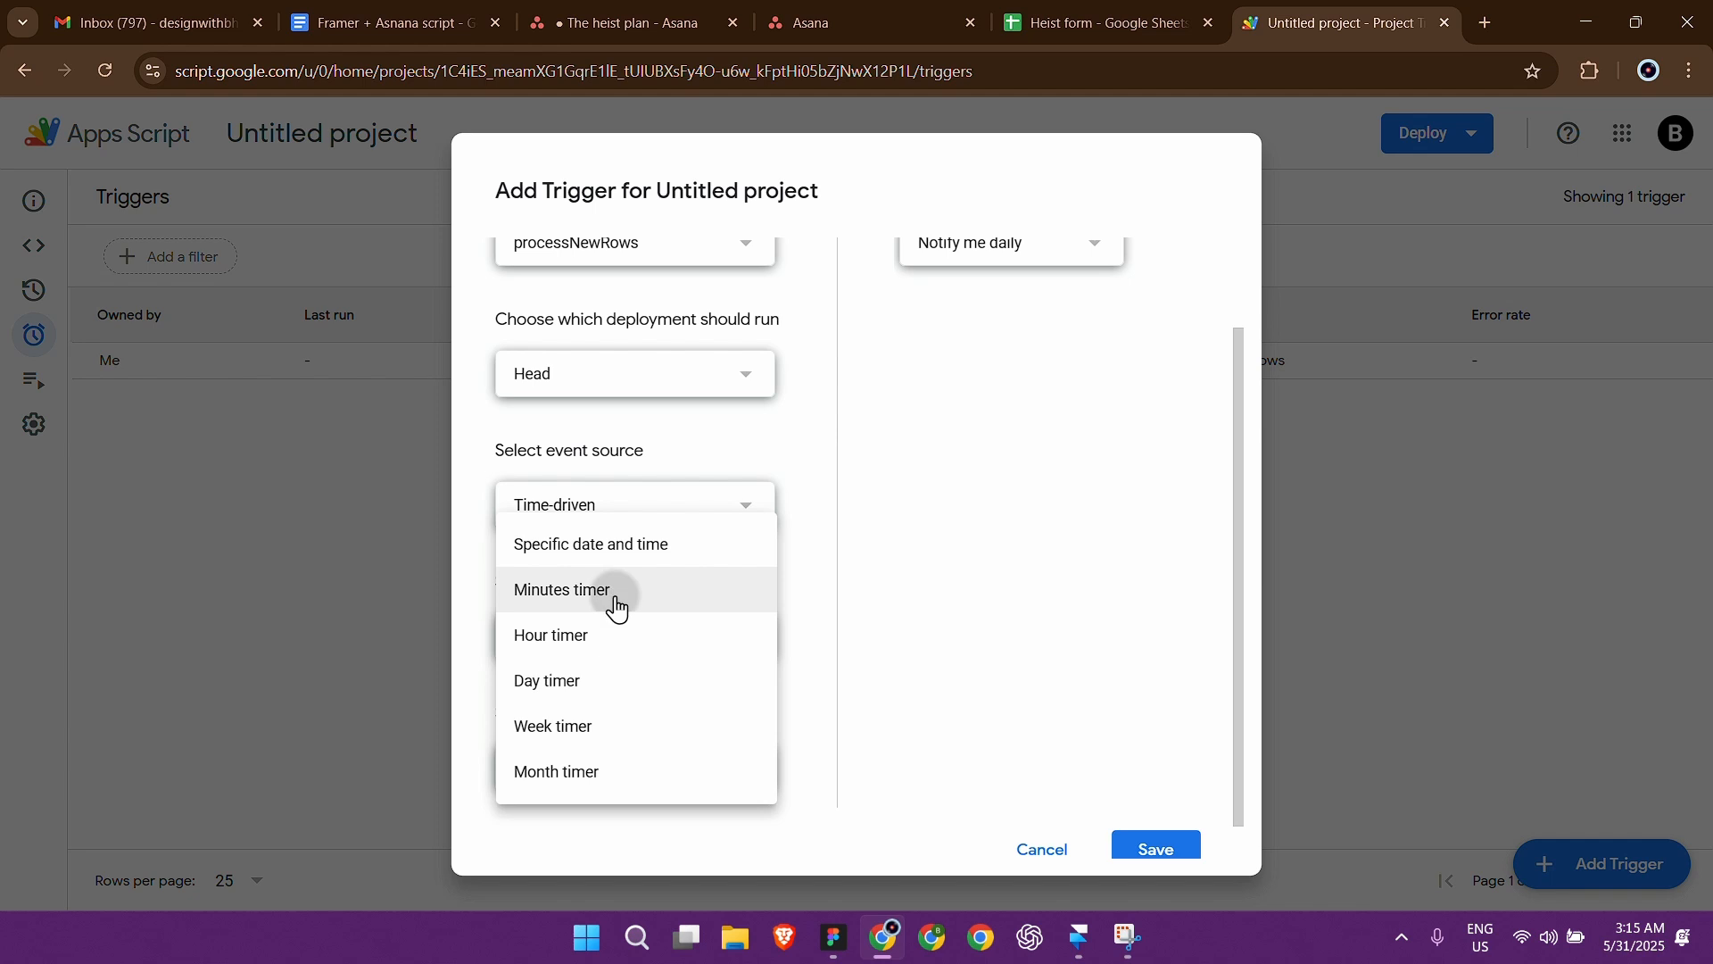
click(612, 596)
Step: Set the time-driven trigger's minute interval to Every 5 minutes, review its settings and save it
scroll(747, 616, down, 1)
click(650, 747)
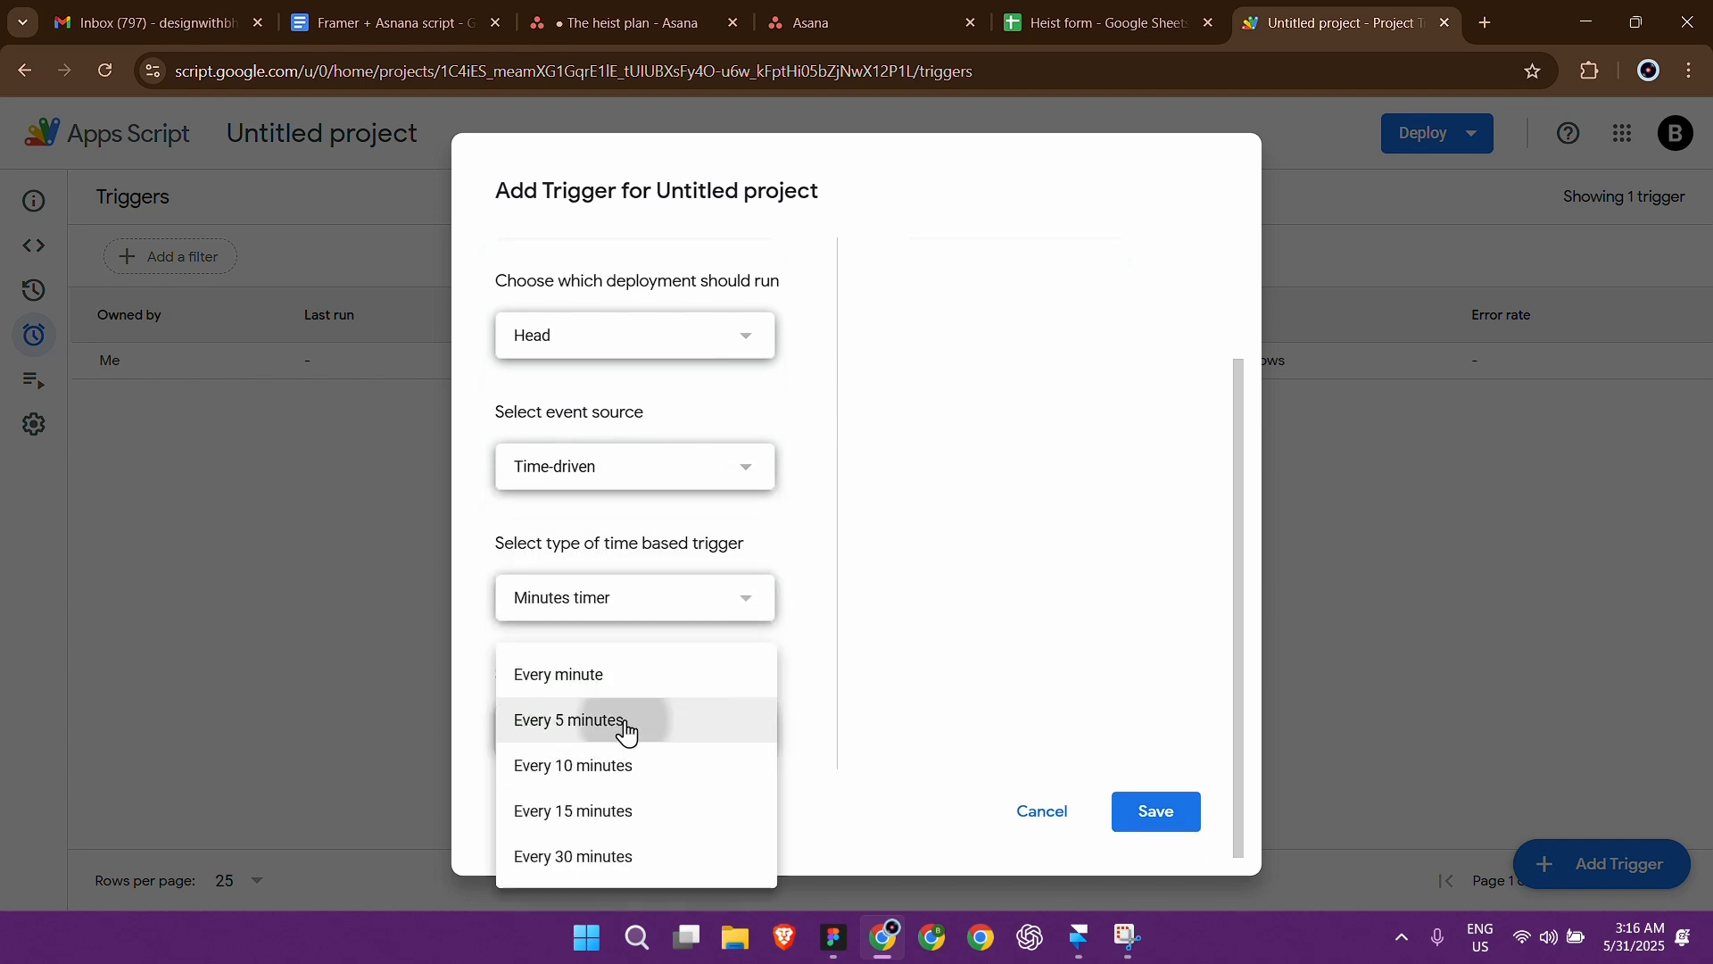
click(681, 735)
scroll(825, 687, up, 3)
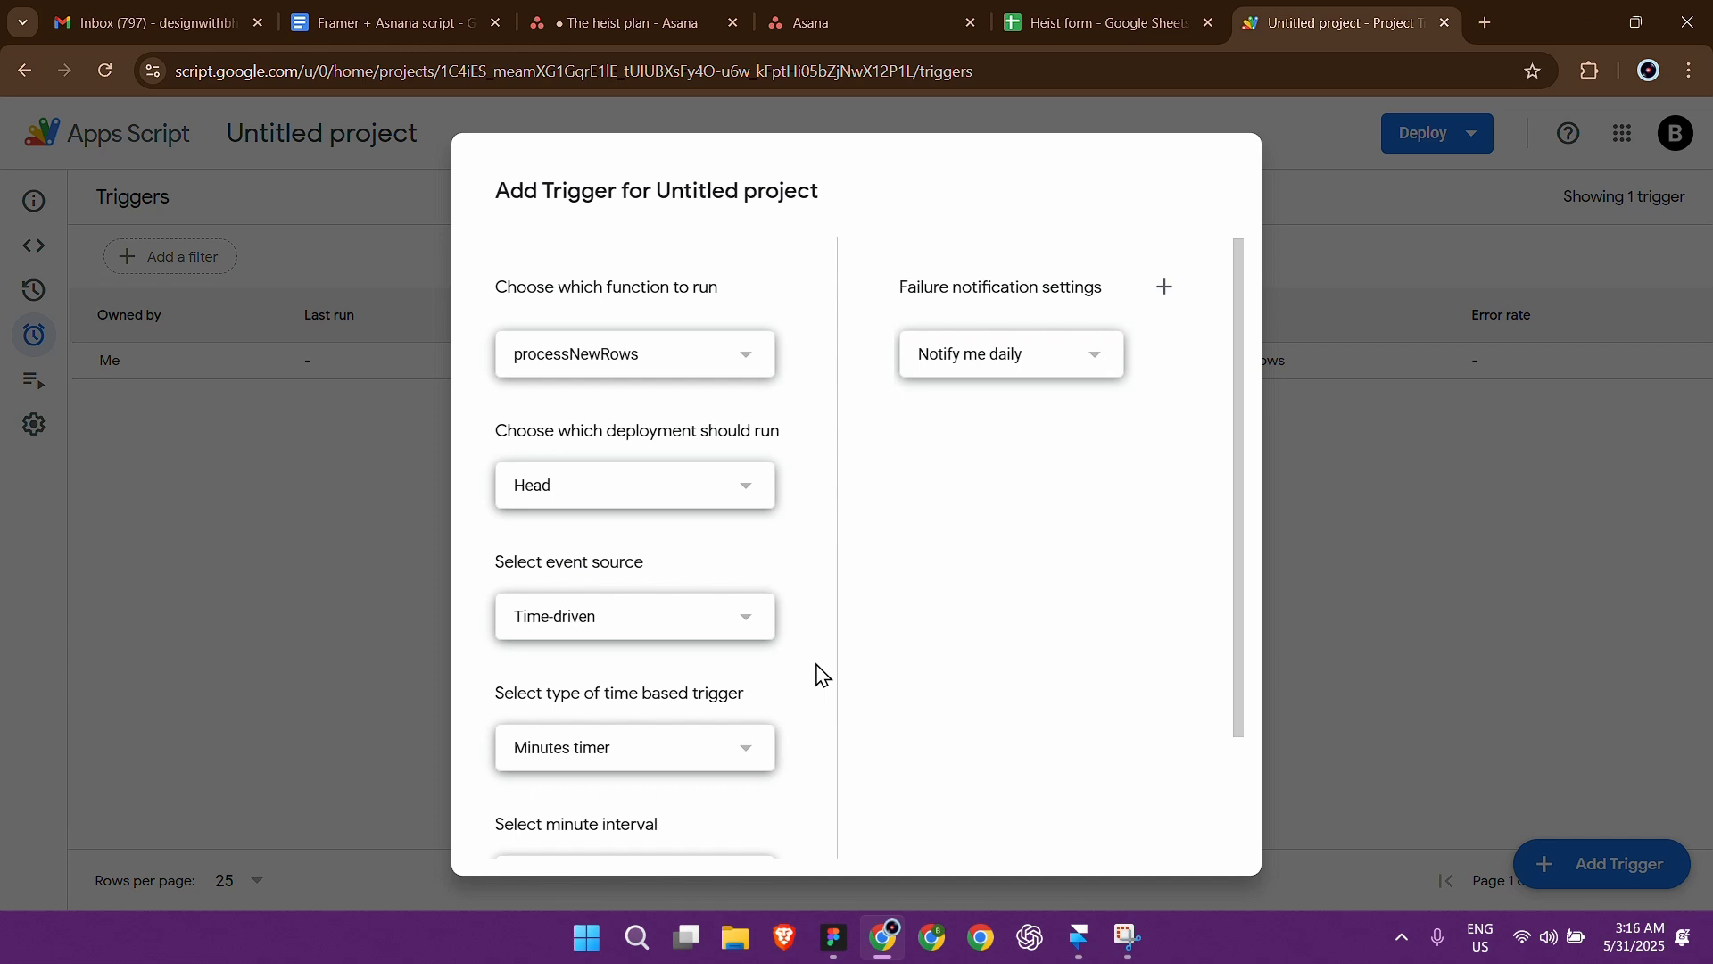
scroll(822, 676, down, 3)
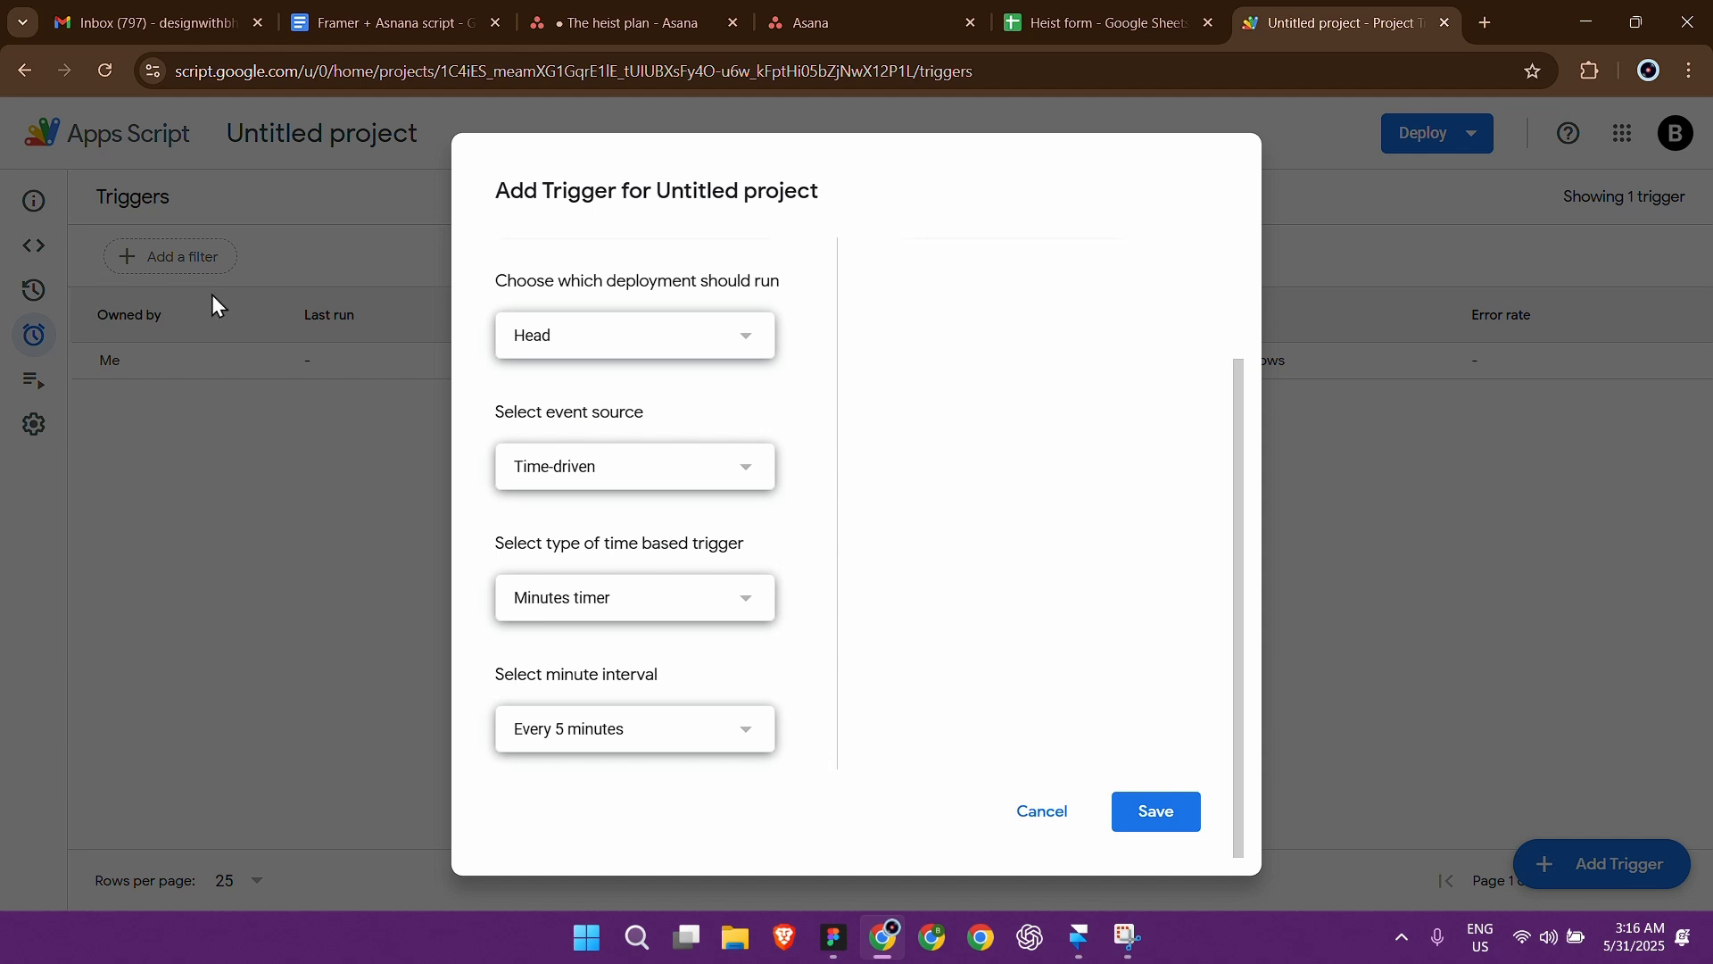
click(1139, 816)
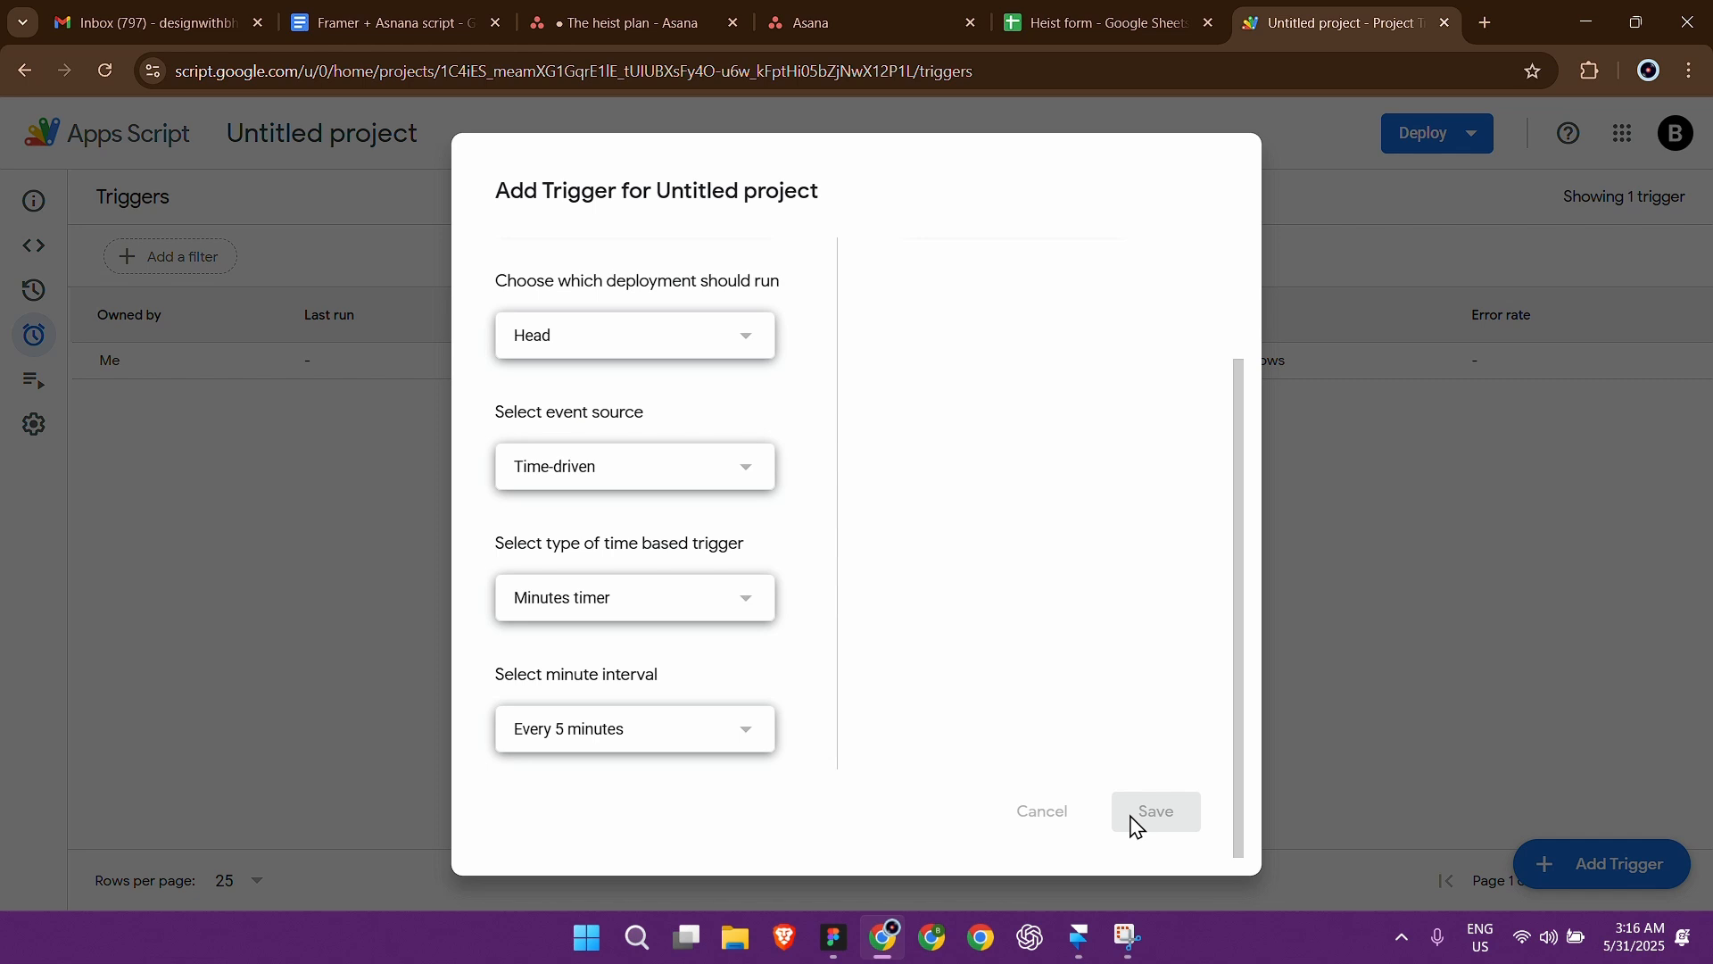
scroll(685, 705, up, 2)
scroll(850, 641, down, 2)
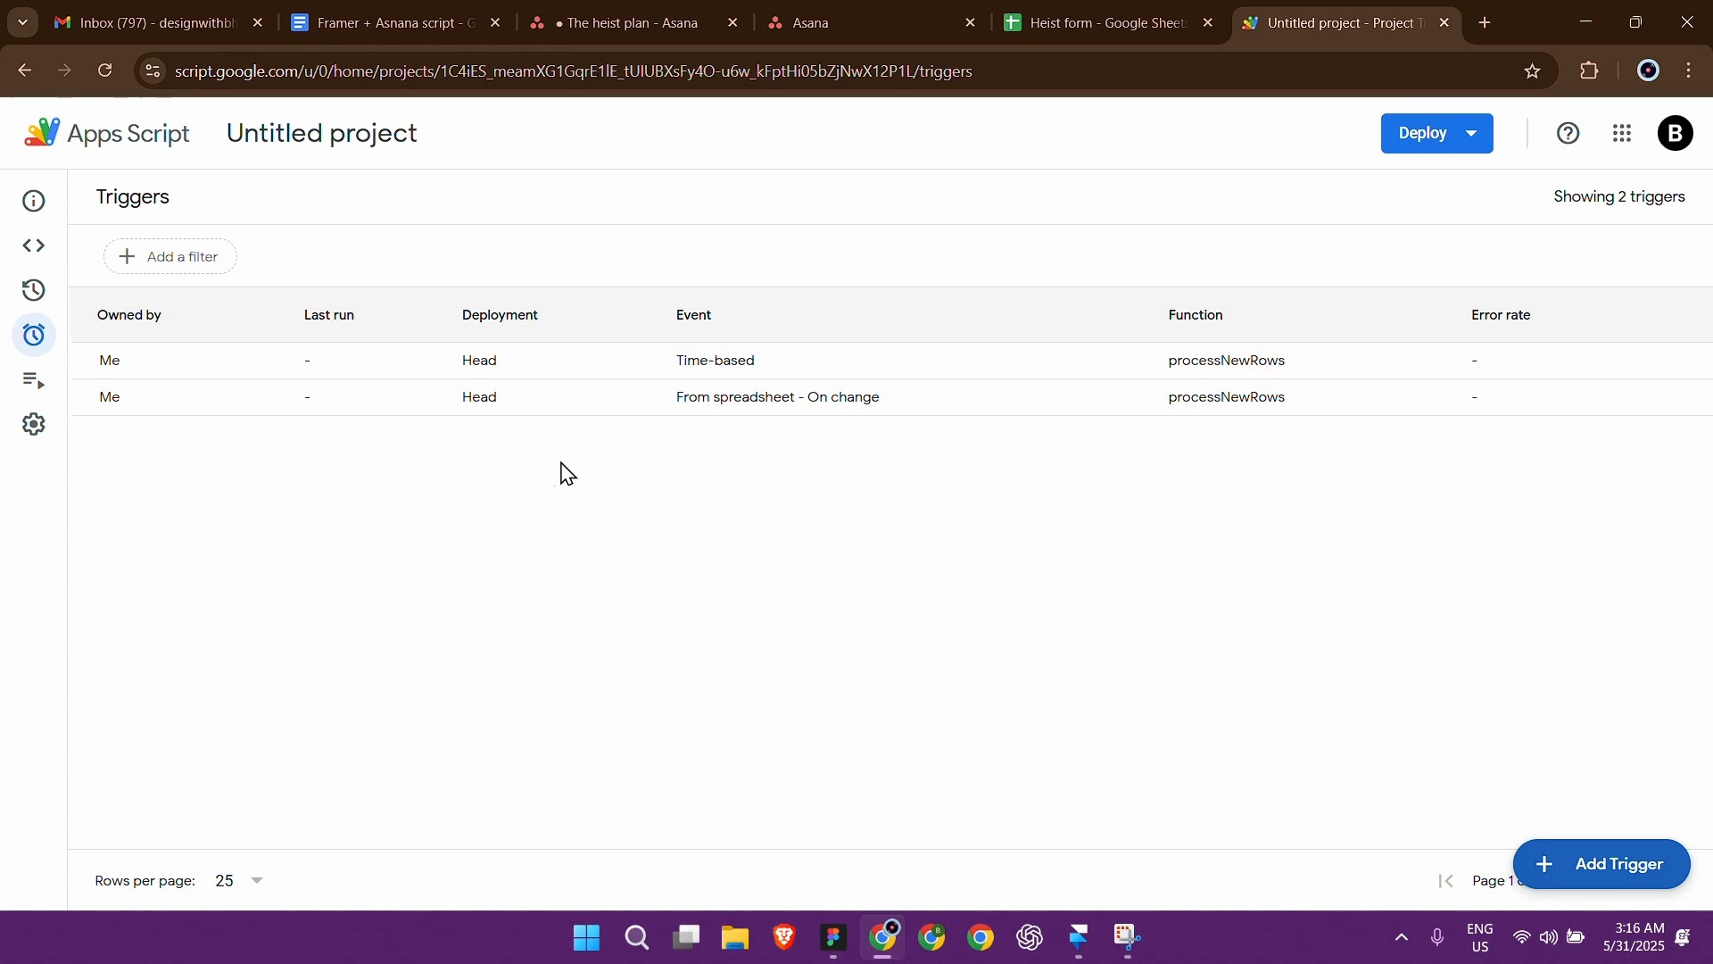
Step: Switch to Framer and preview the Desktop breakpoint containing the Heist form, with the preview interface hidden
mouse_move(8, 237)
click(1078, 937)
click(892, 527)
scroll(892, 527, down, 3)
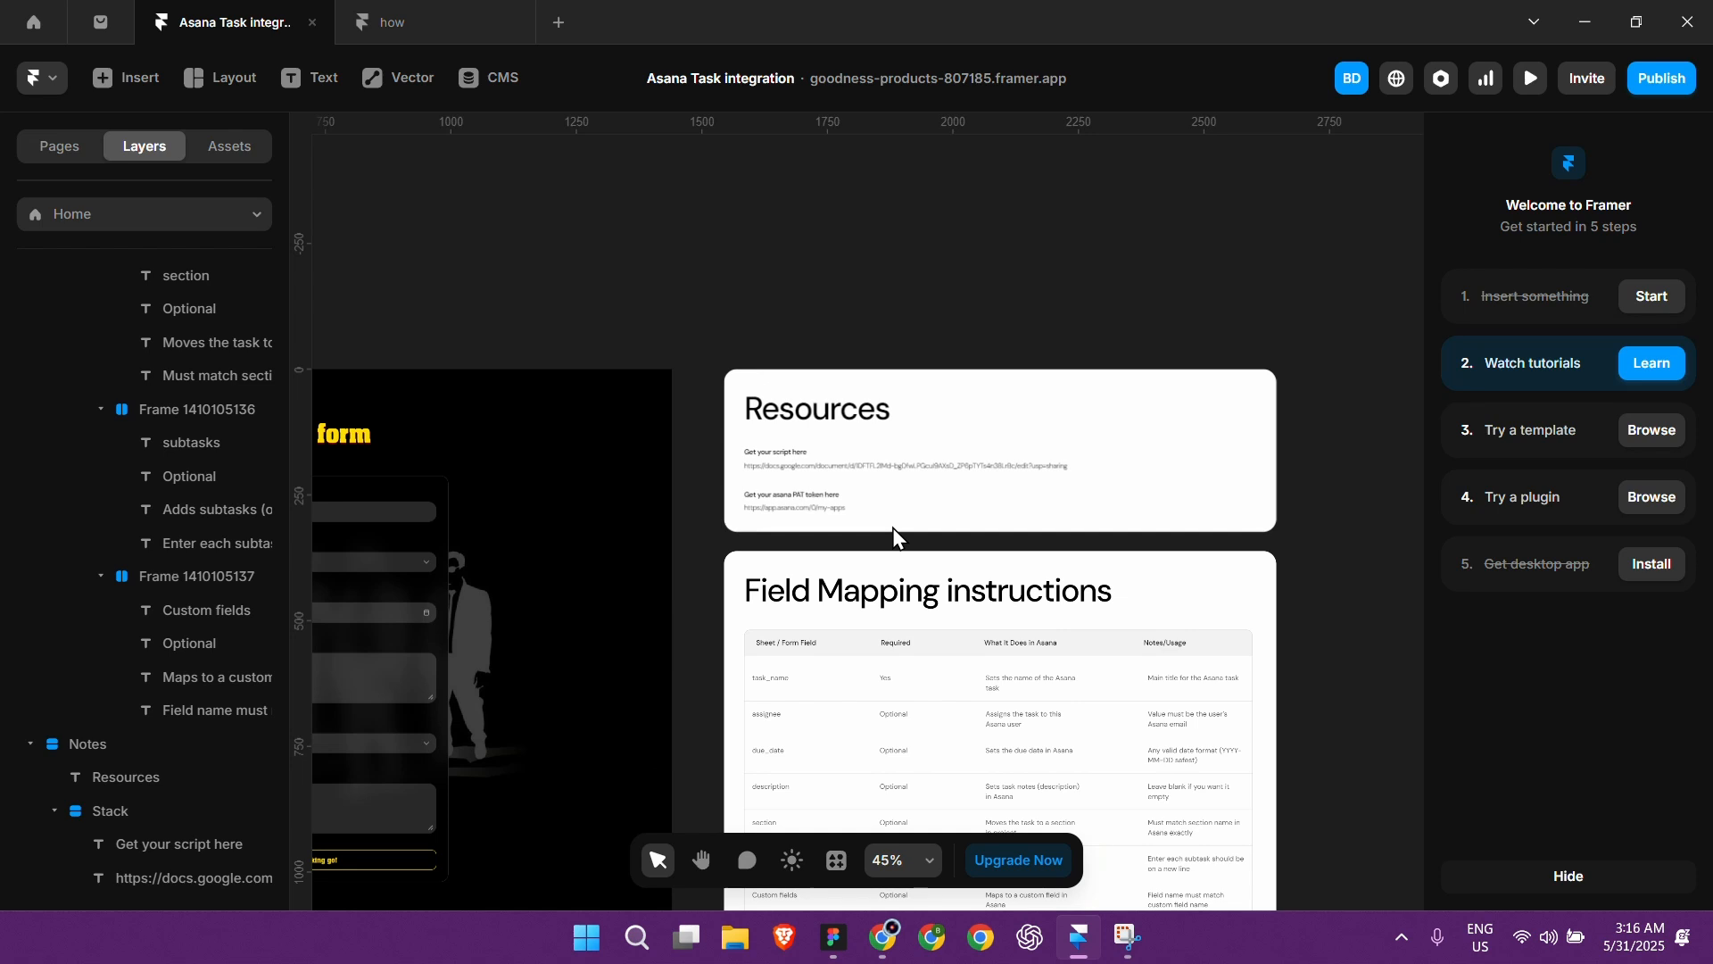
scroll(848, 530, left, 8)
click(572, 251)
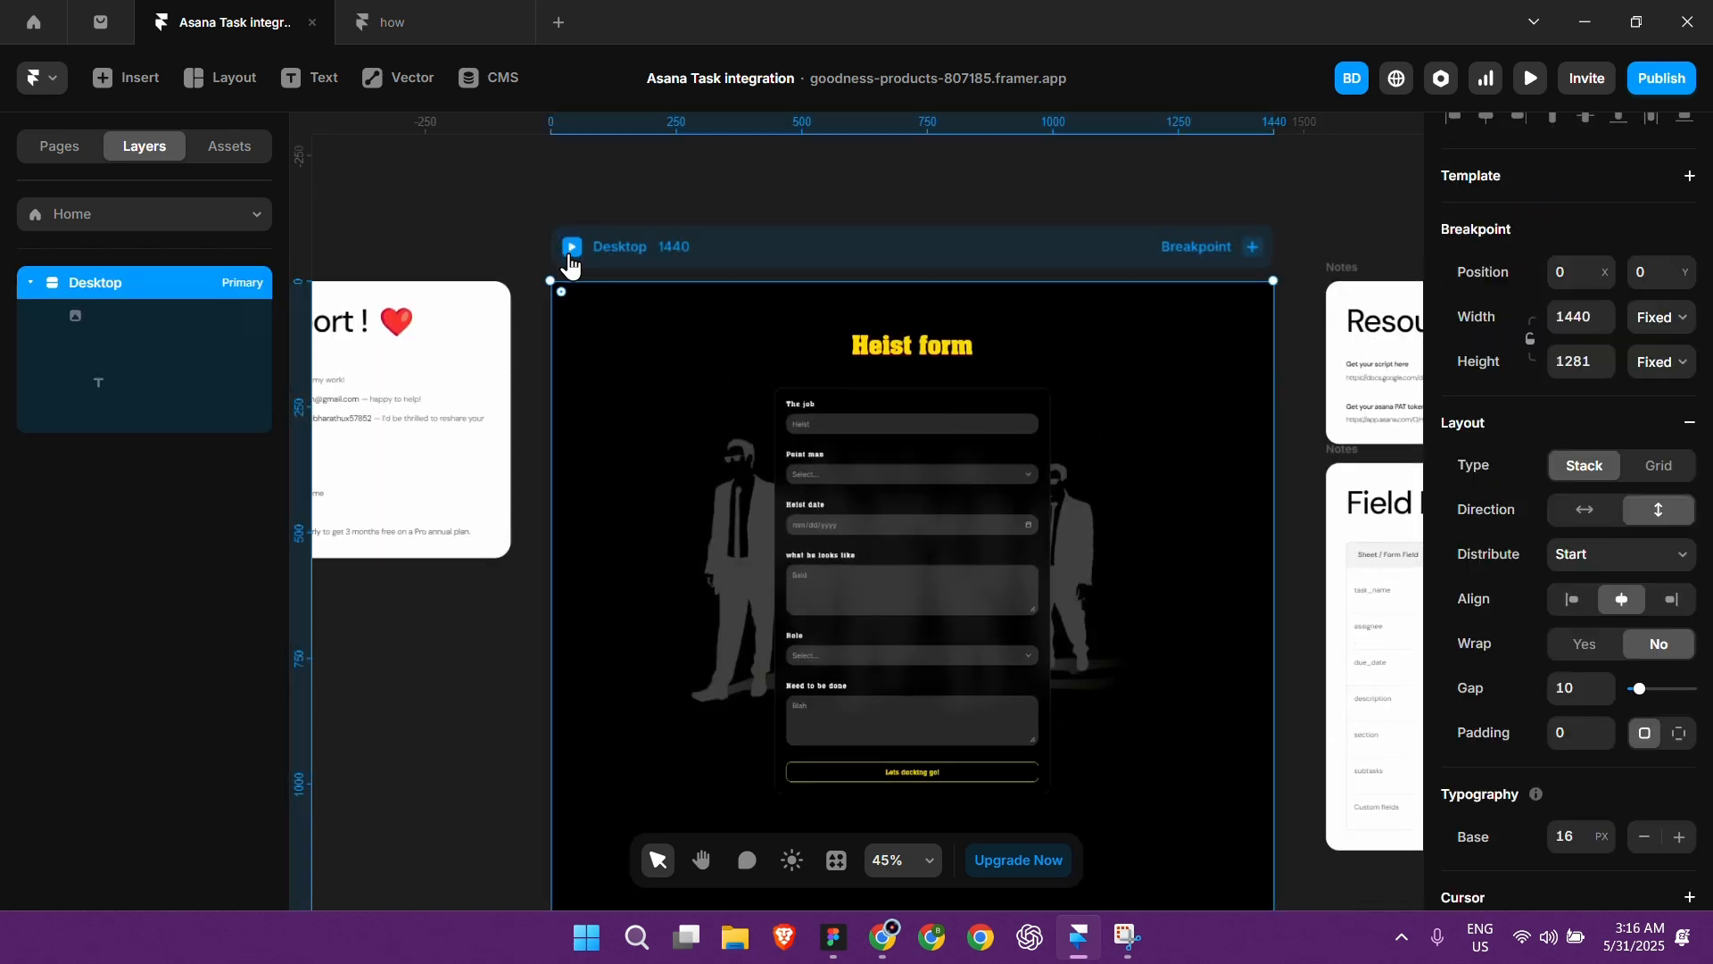
click(178, 81)
Step: Enter "The main 4" as The job and choose Mr black as the Point man in the Heist form
scroll(444, 290, down, 1)
click(584, 254)
text(Teh)
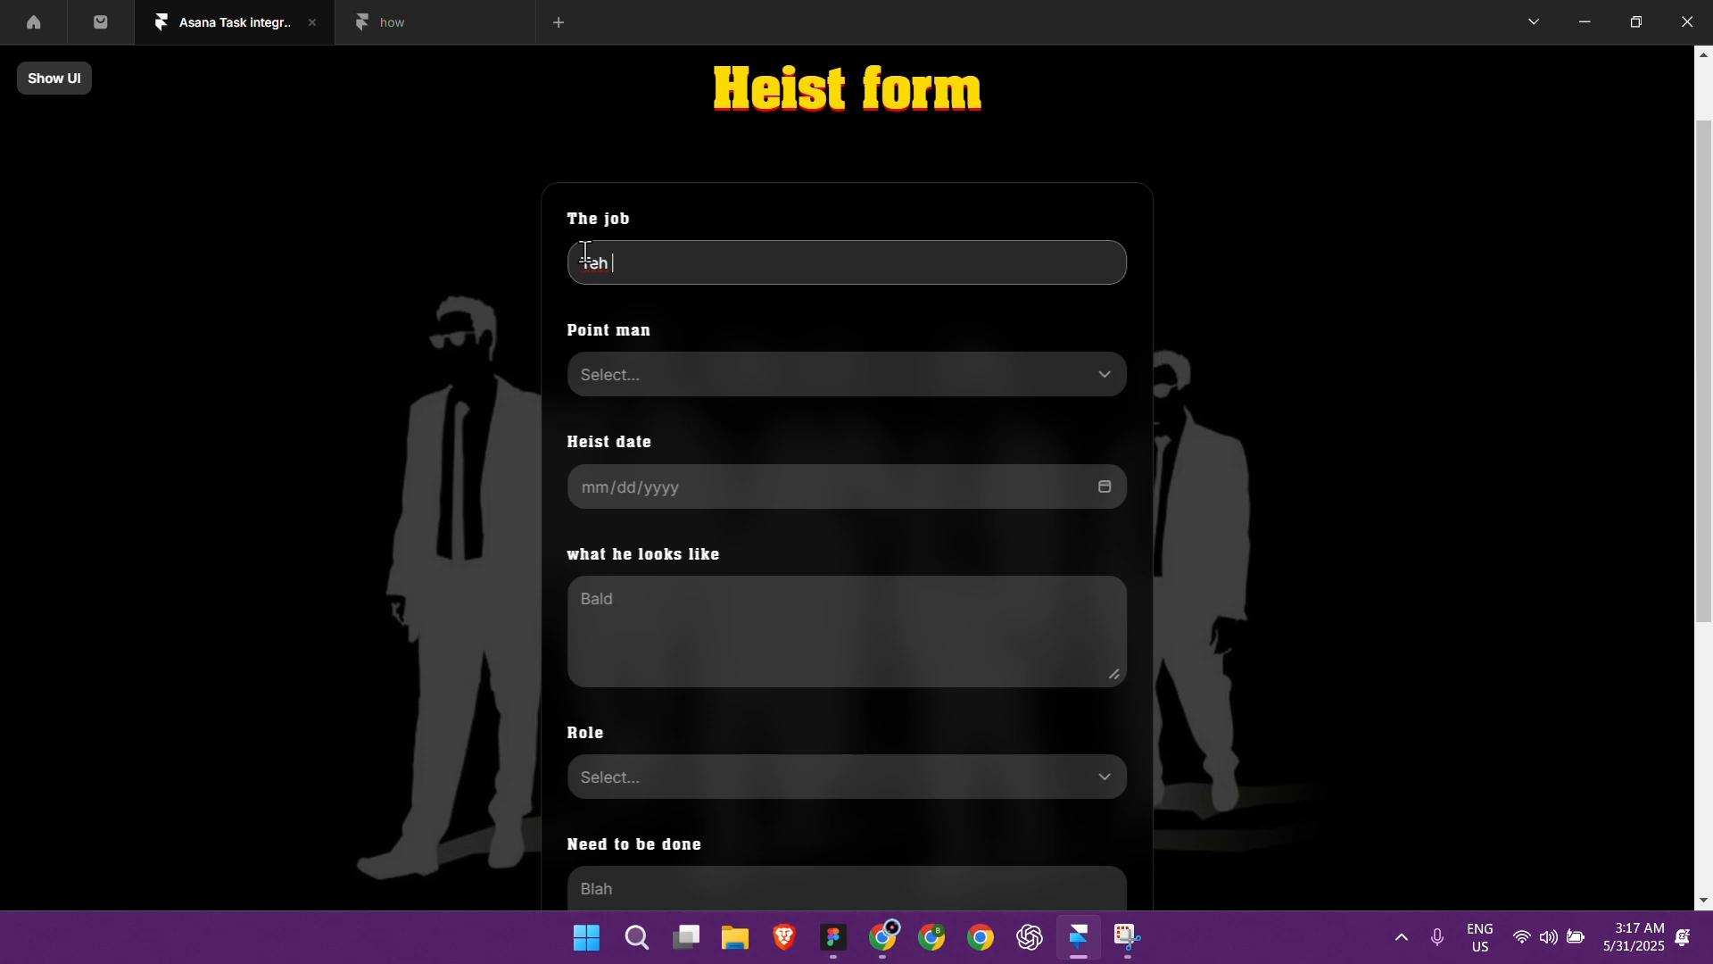
text(Inte)
text( main 4)
click(629, 369)
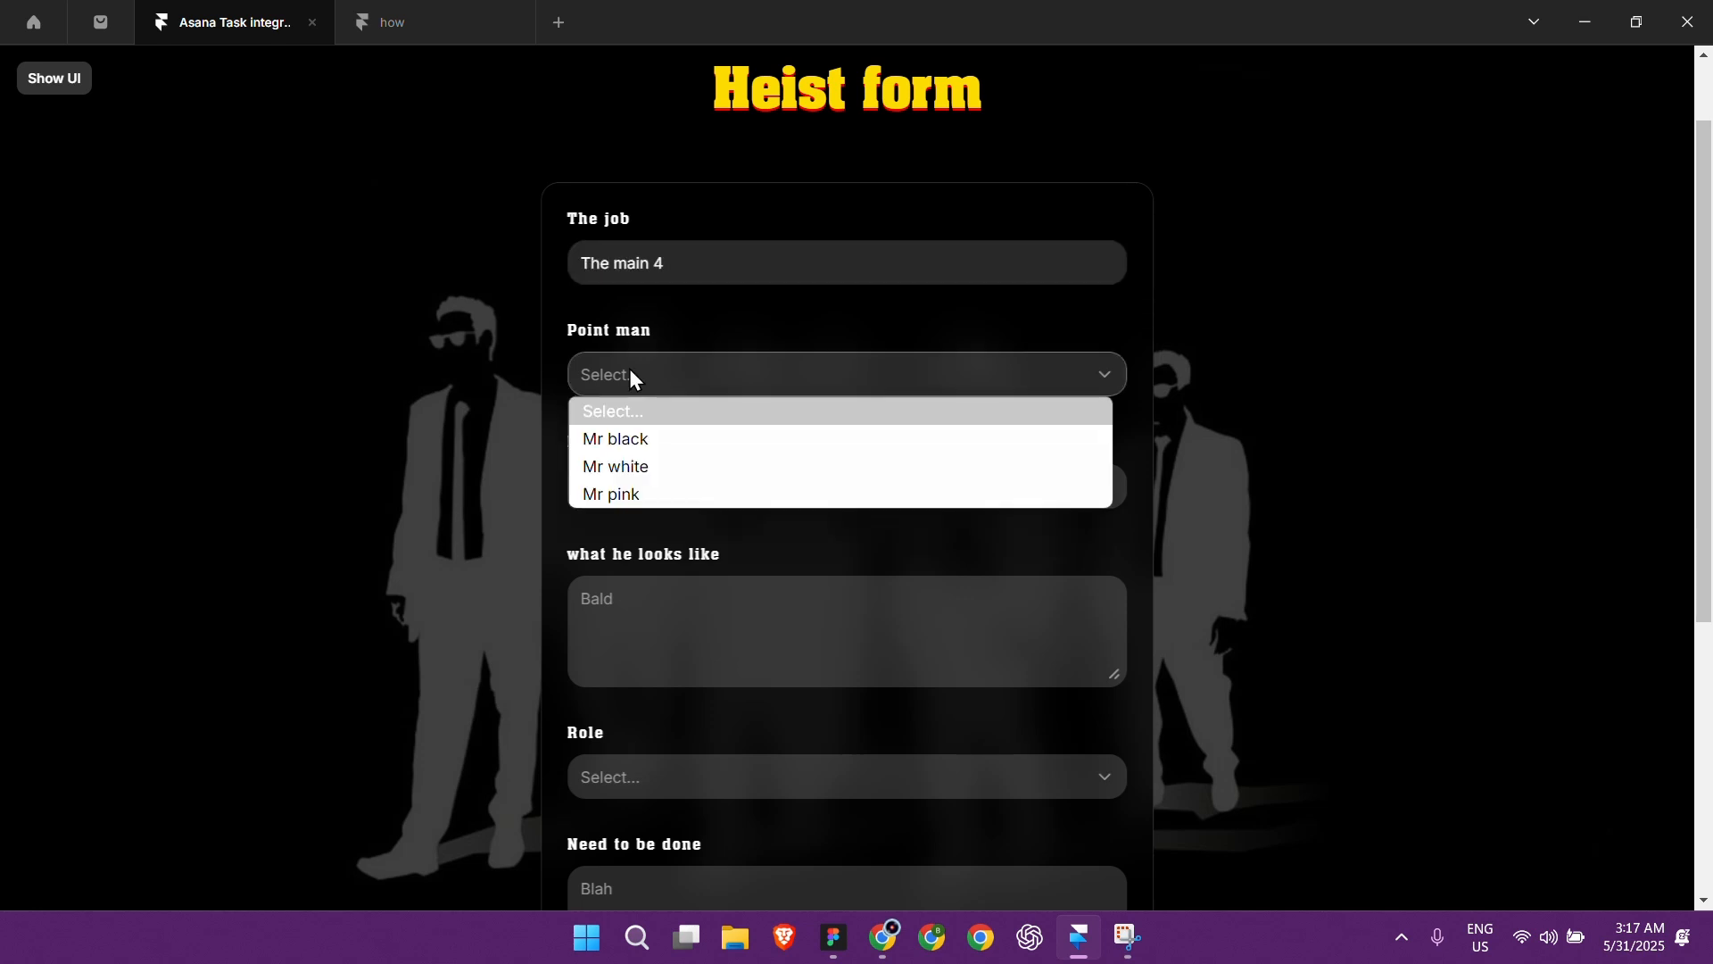
click(652, 442)
Step: Set the Heist date to 05/17/2025 and enter "Tall , muscular" under what he looks like
click(1106, 485)
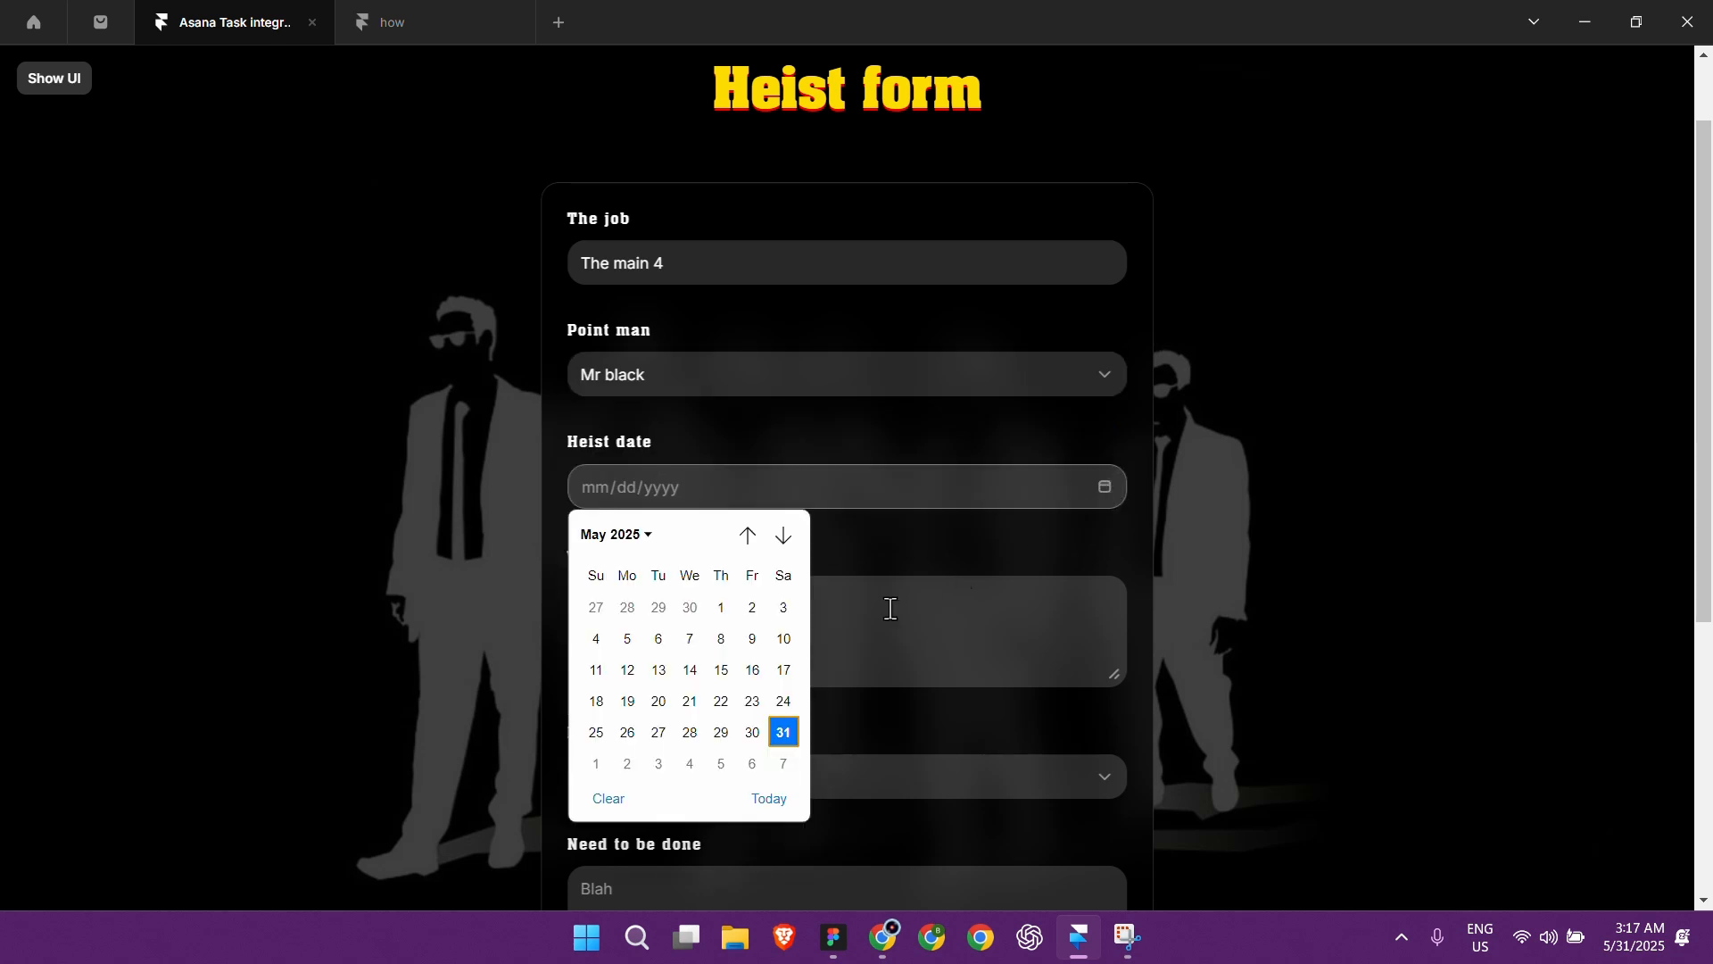
click(783, 669)
scroll(761, 619, down, 2)
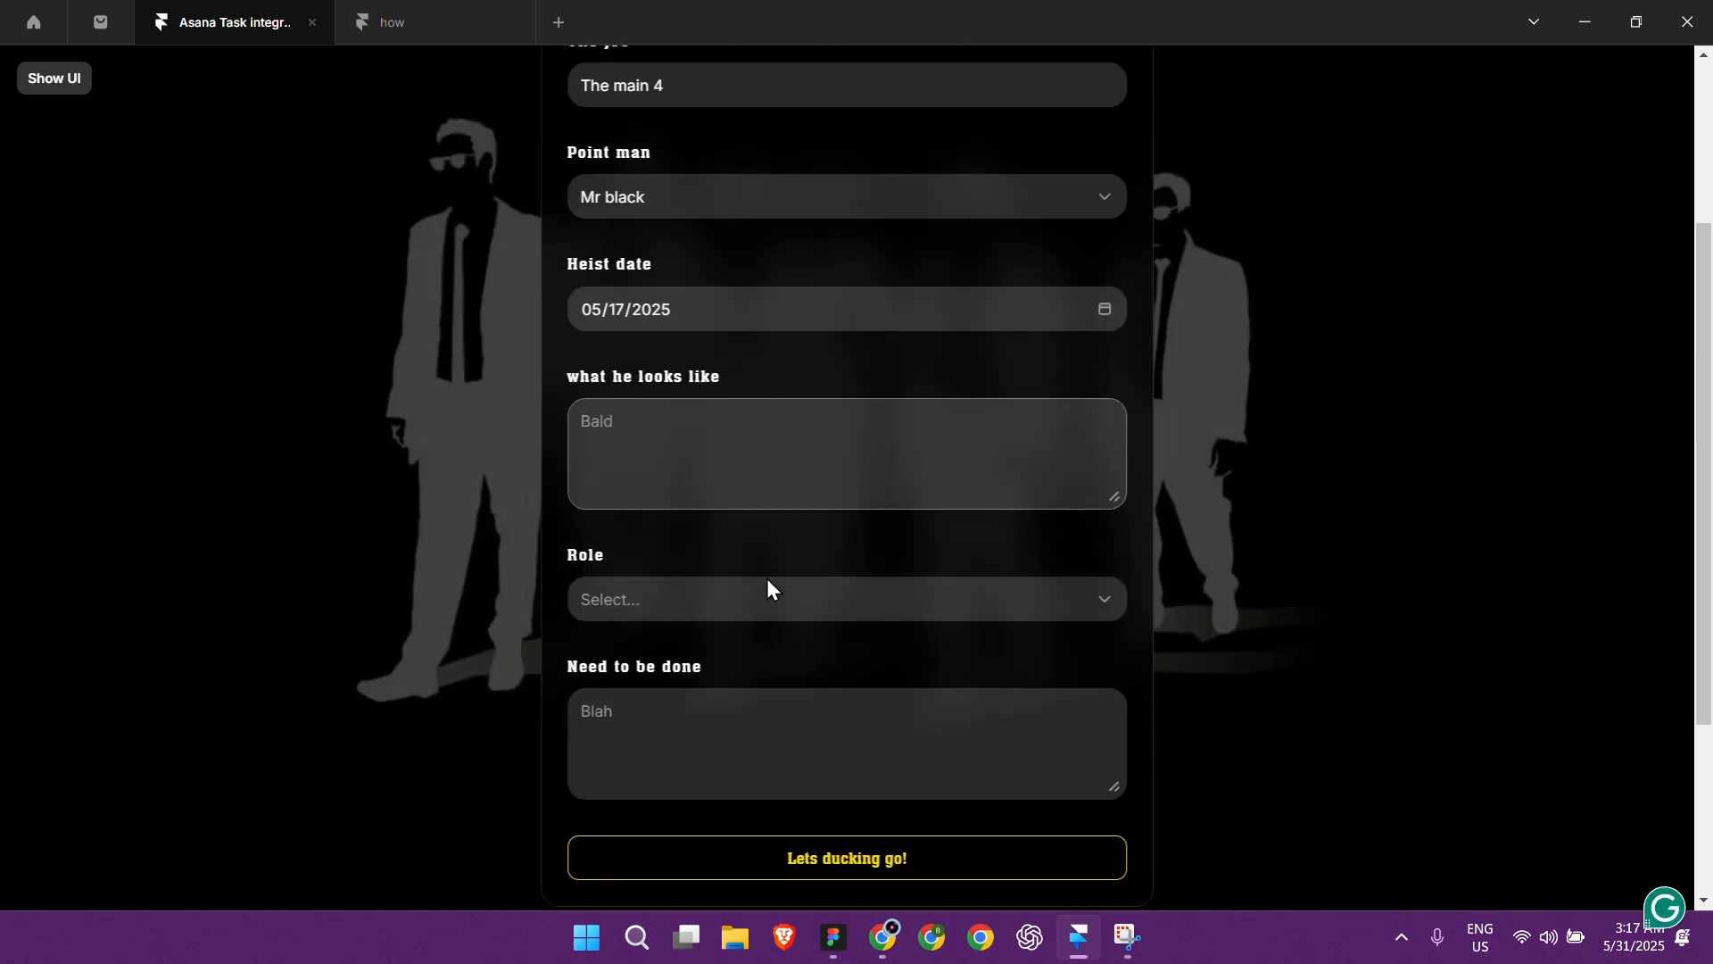
text(T)
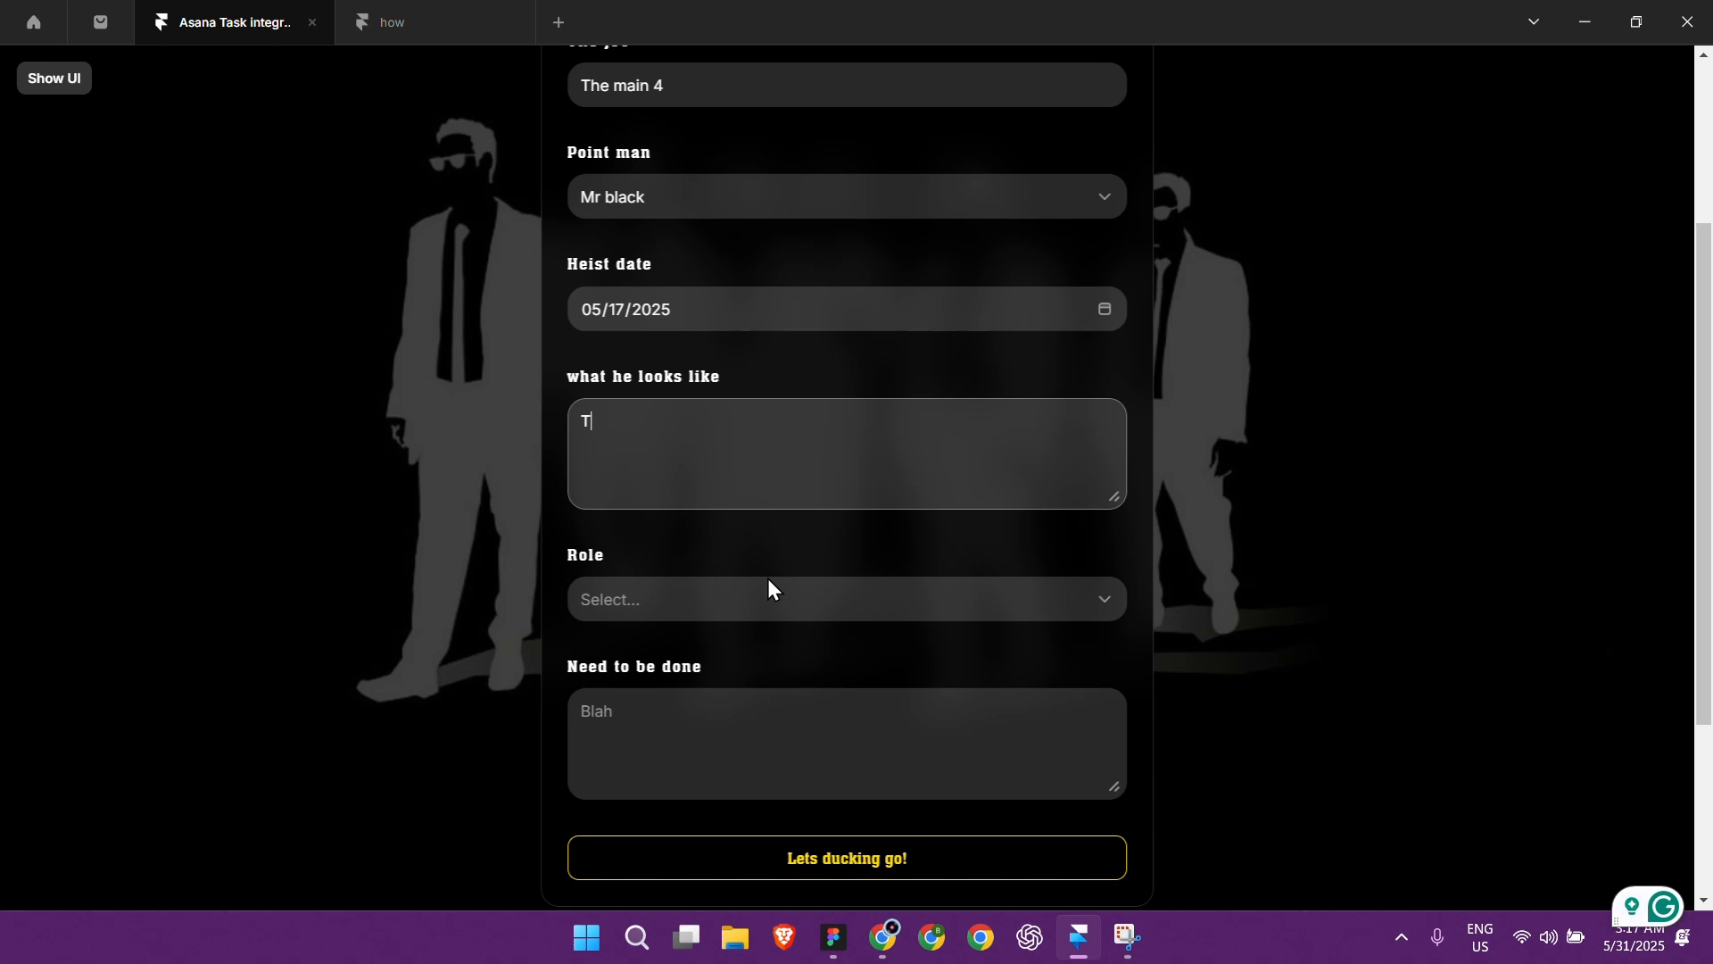
text(all ,)
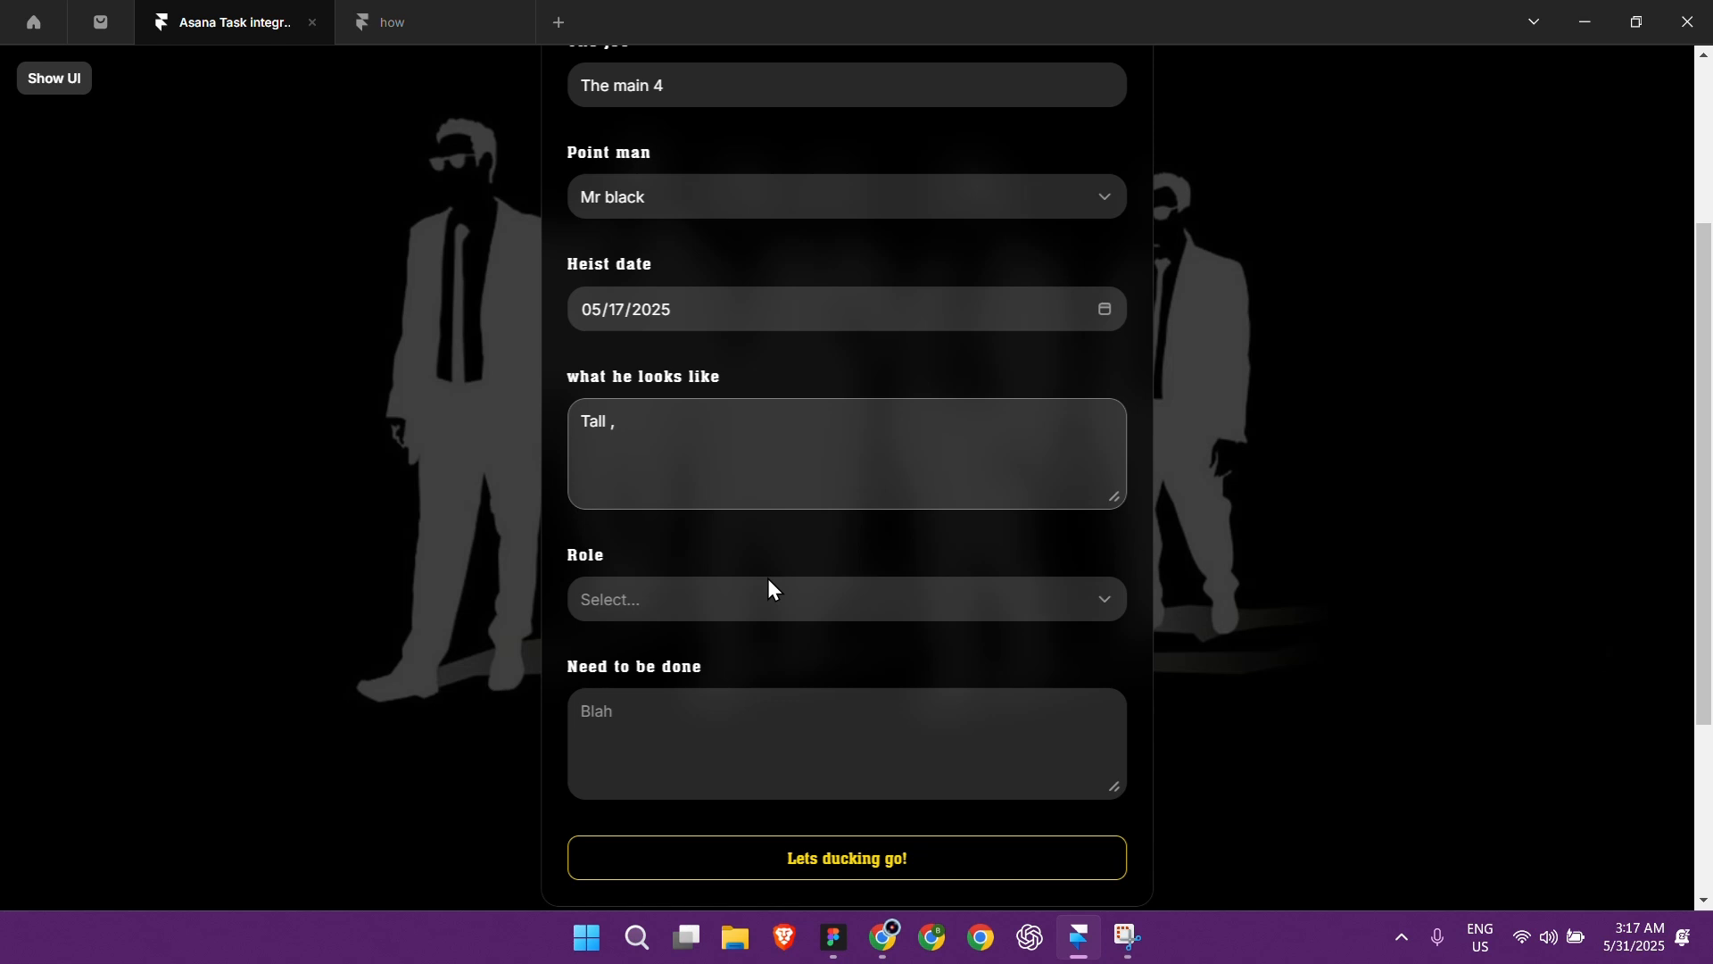
text(muscular)
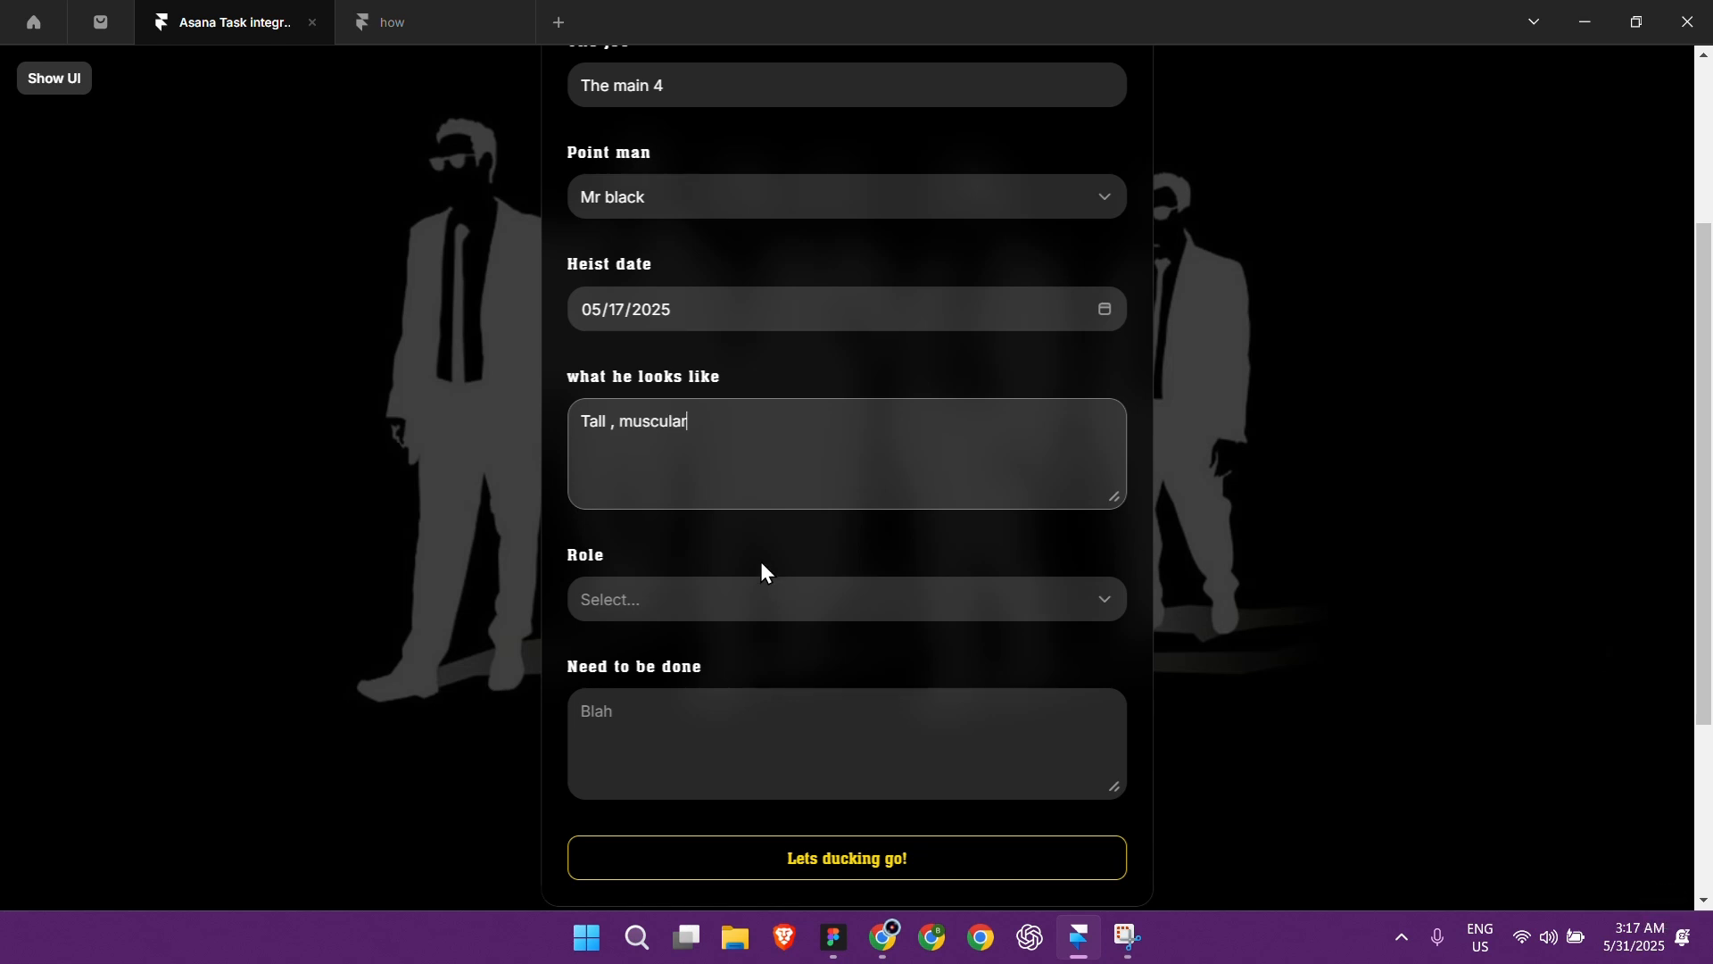
Step: Choose Drivers as the Role in the Heist form
scroll(641, 364, down, 2)
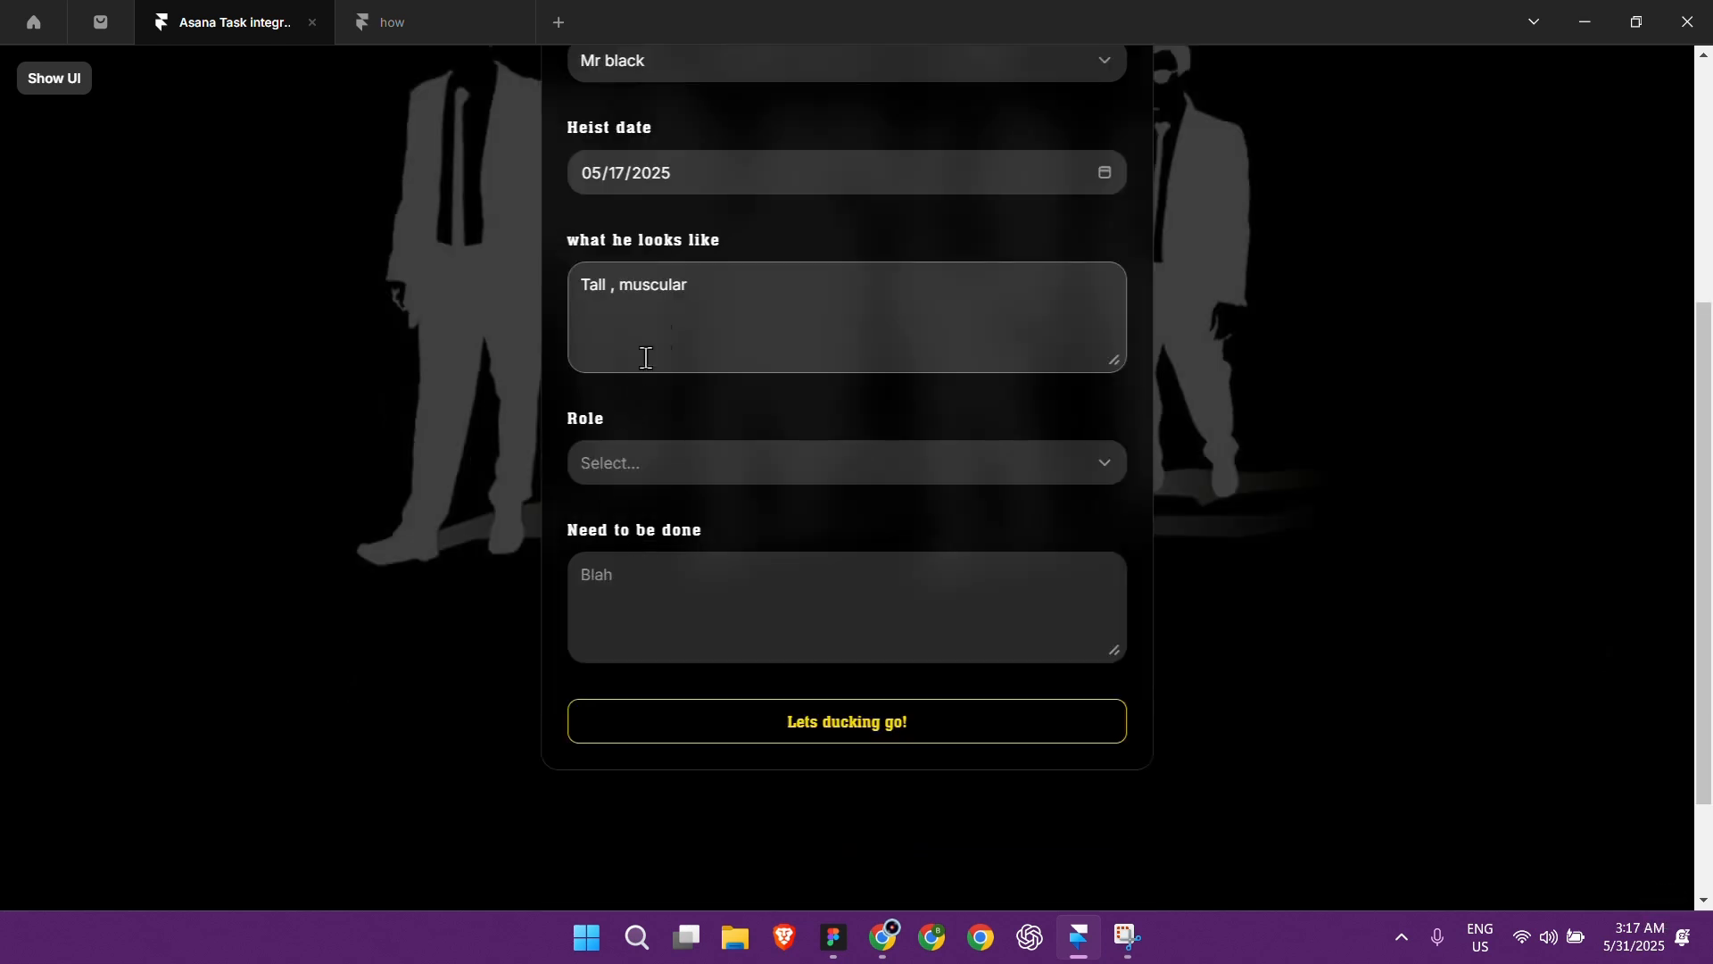
click(646, 372)
click(693, 462)
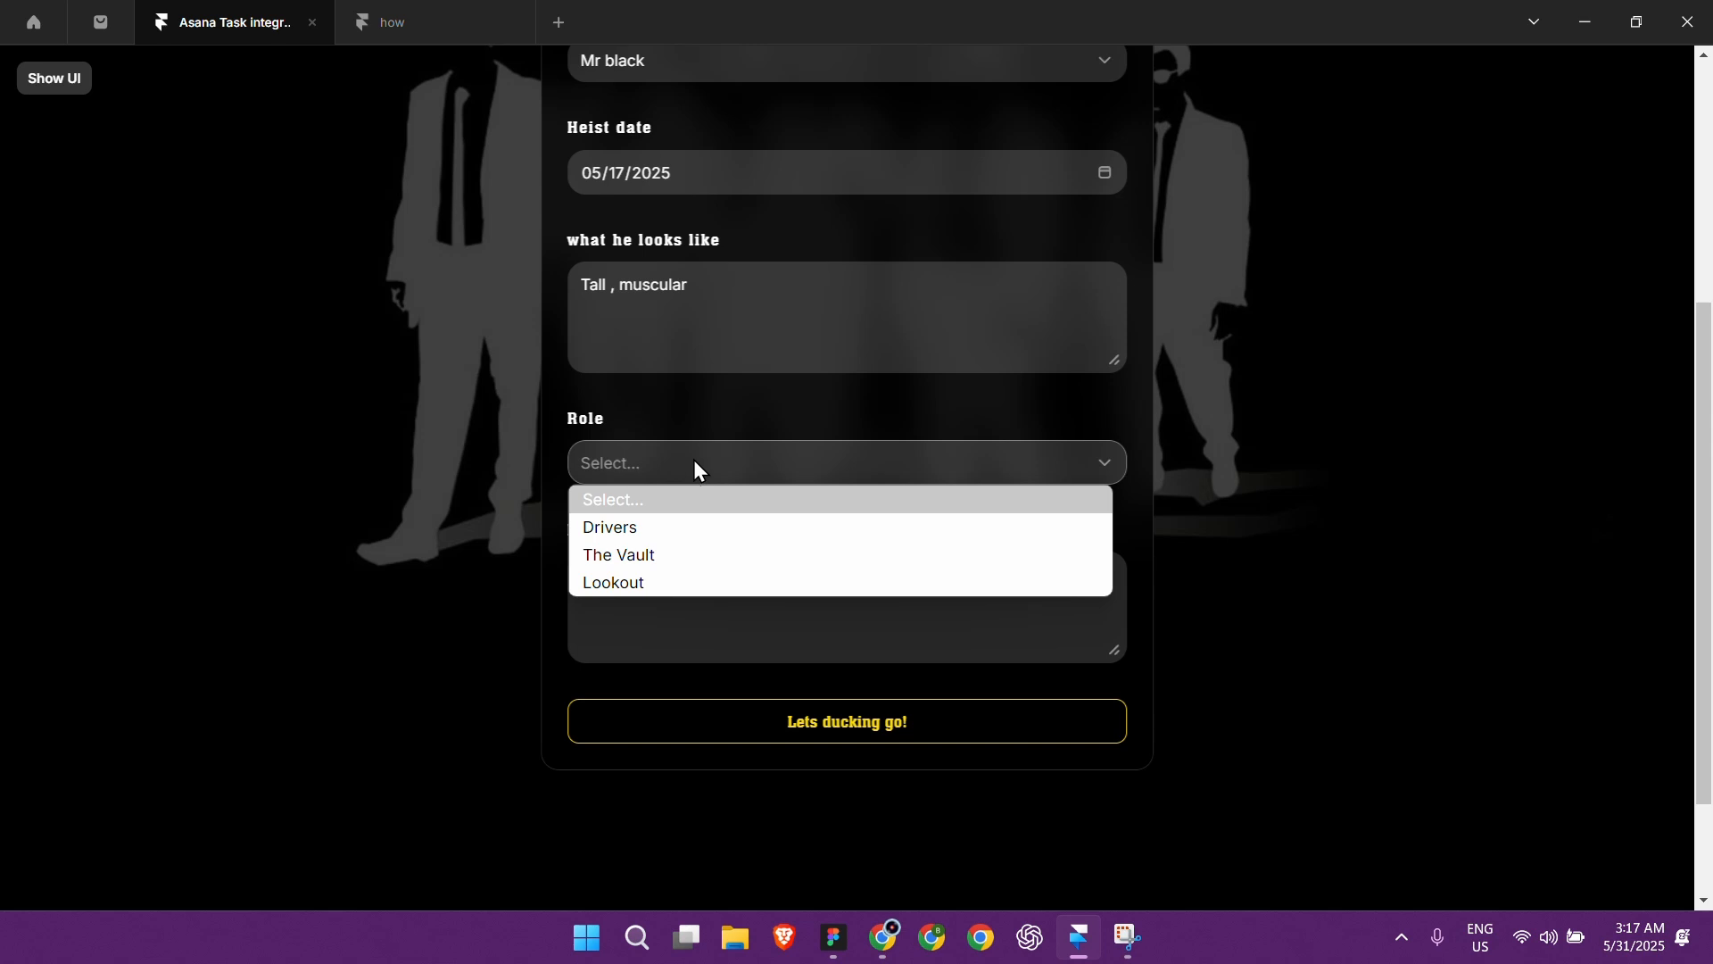
click(677, 409)
click(680, 462)
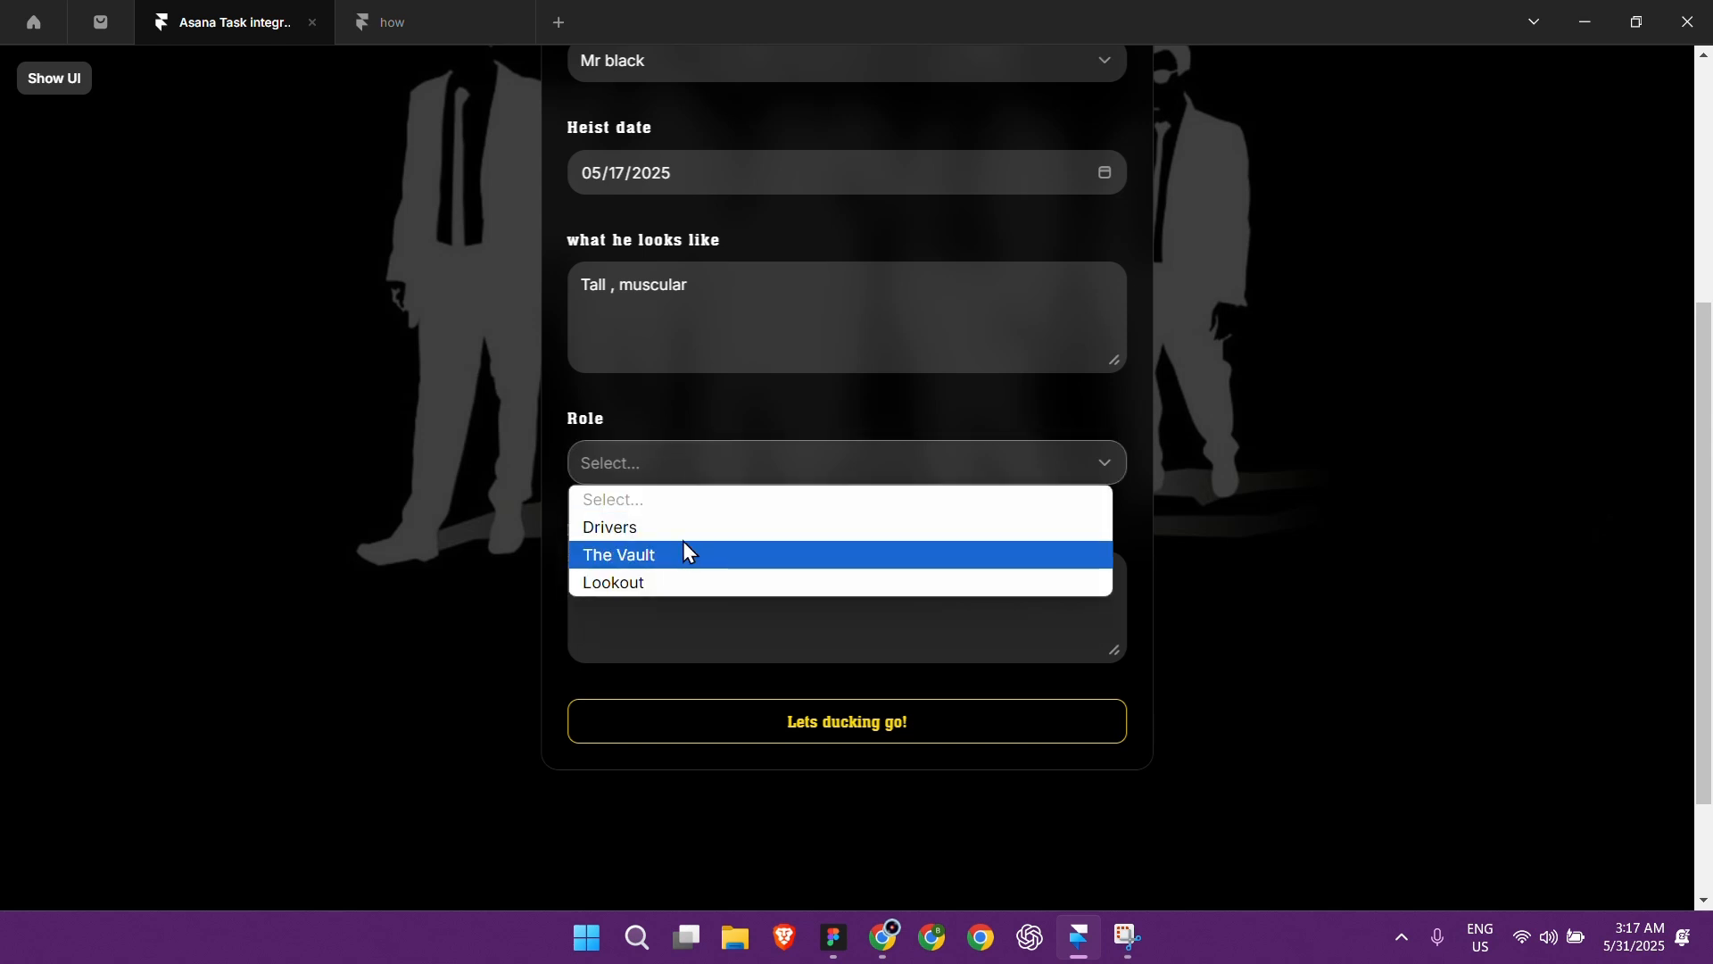
click(687, 528)
Step: Enter "Drive to the bank" and "Drive back to the safe house" on separate lines under Need to be done
scroll(693, 524, down, 1)
click(697, 524)
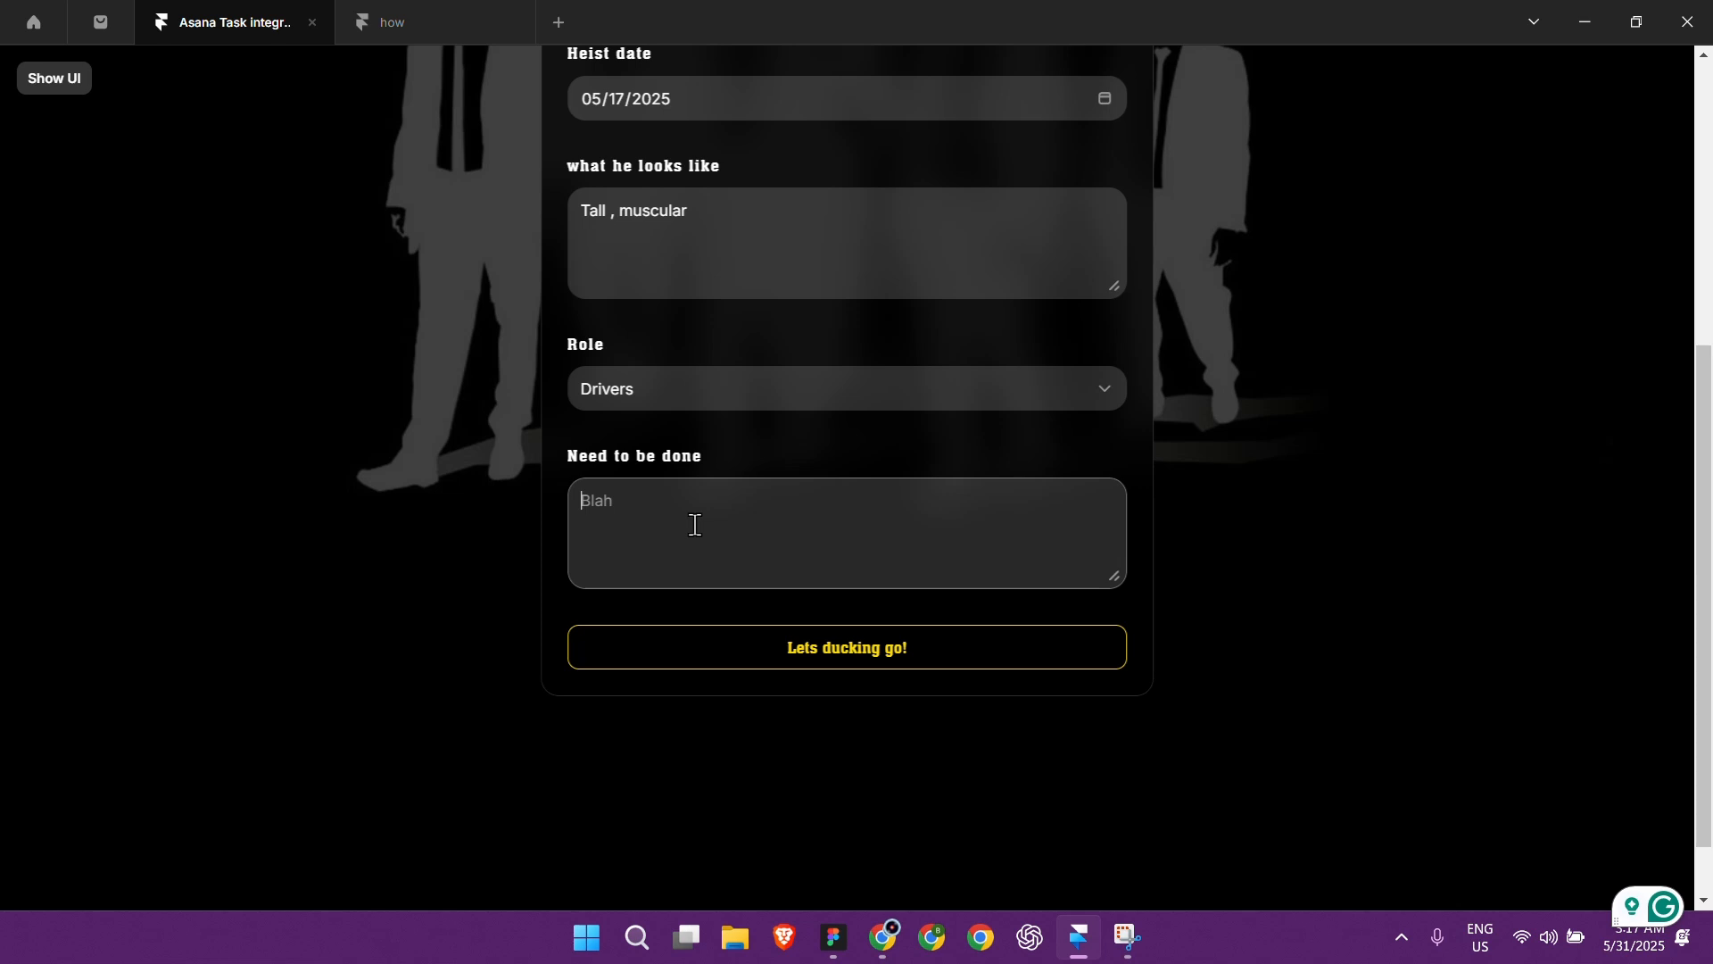
text(Drive to the)
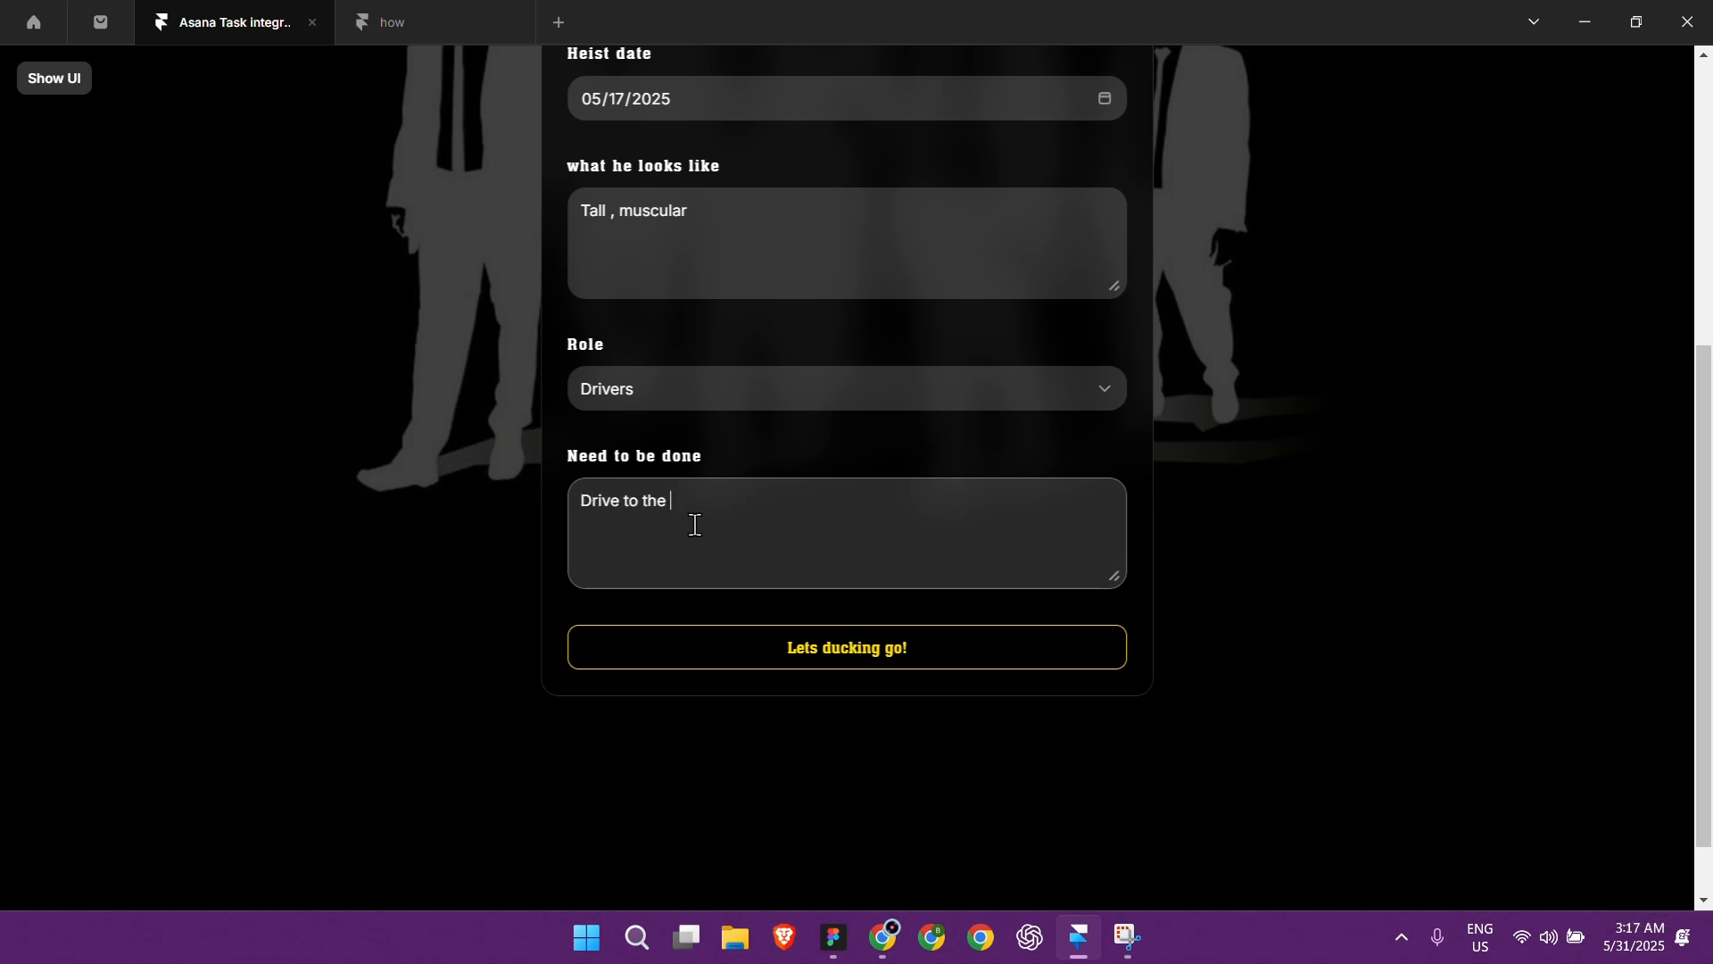
text( bank)
key(Return)
text(Drive abck to)
key(BackSpace)
key(BackSpace)
key(BackSpace)
key(BackSpace)
key(BackSpace)
key(BackSpace)
key(BackSpace)
text(v)
key(BackSpace)
text(back to the safe house)
Step: Check the entries, submit the Heist form and return from the preview to the canvas
scroll(687, 530, up, 5)
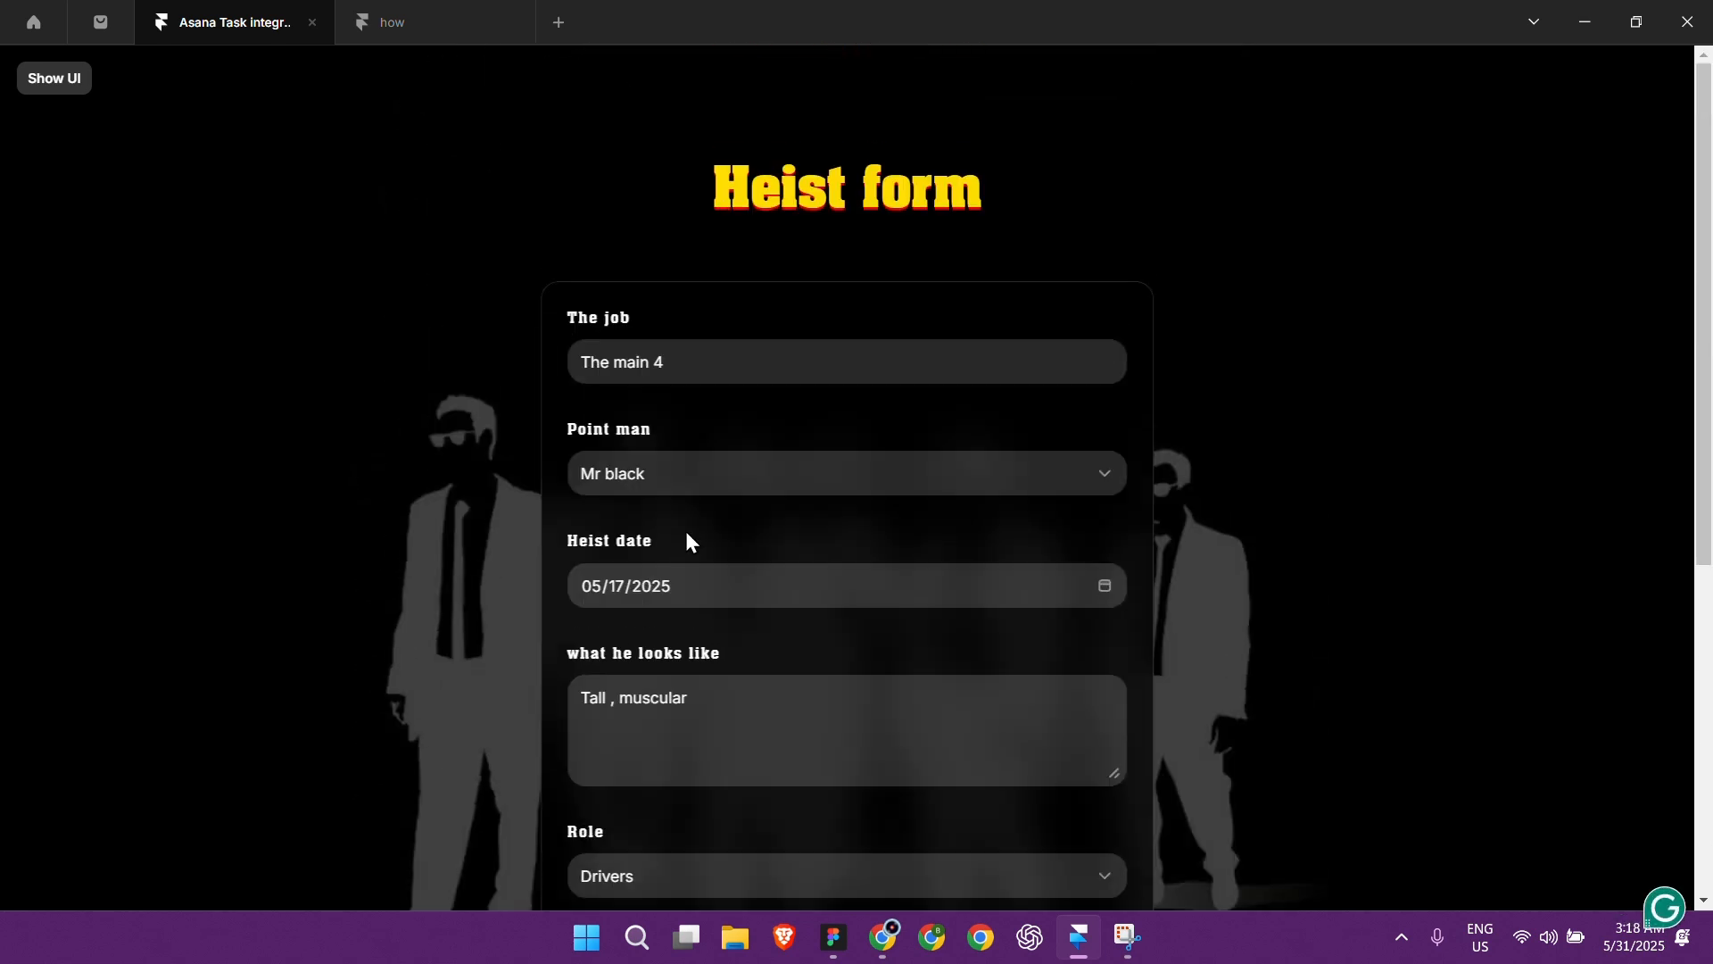
scroll(687, 536, down, 4)
click(756, 746)
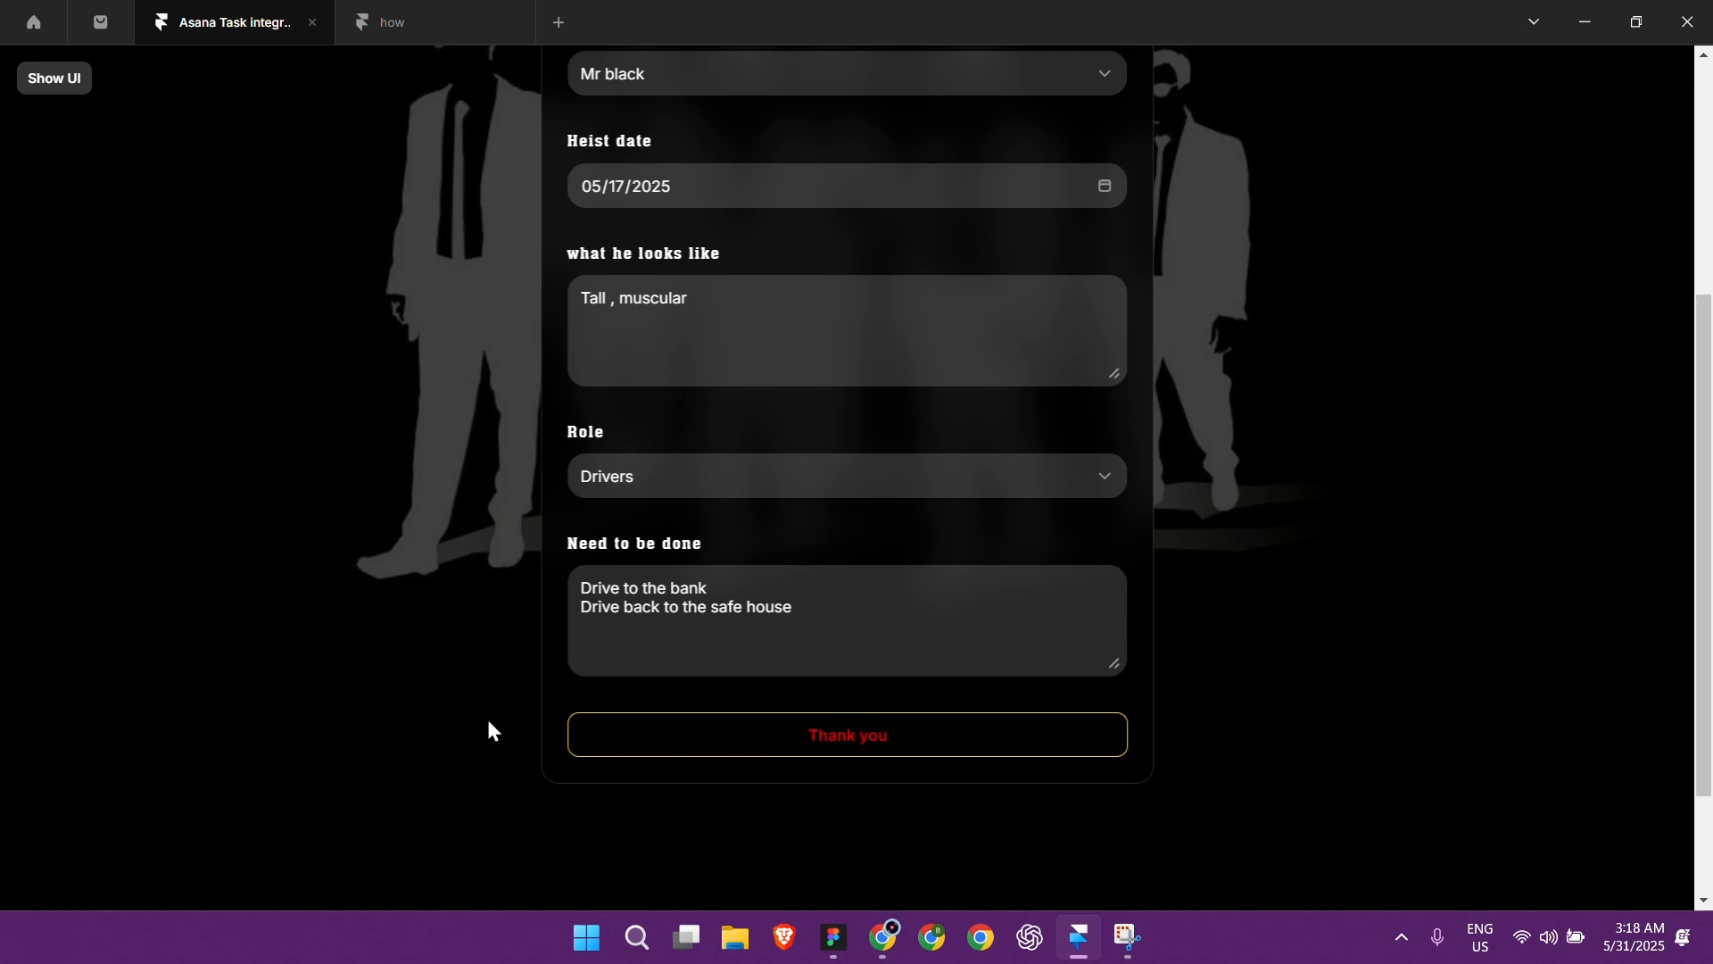
click(59, 85)
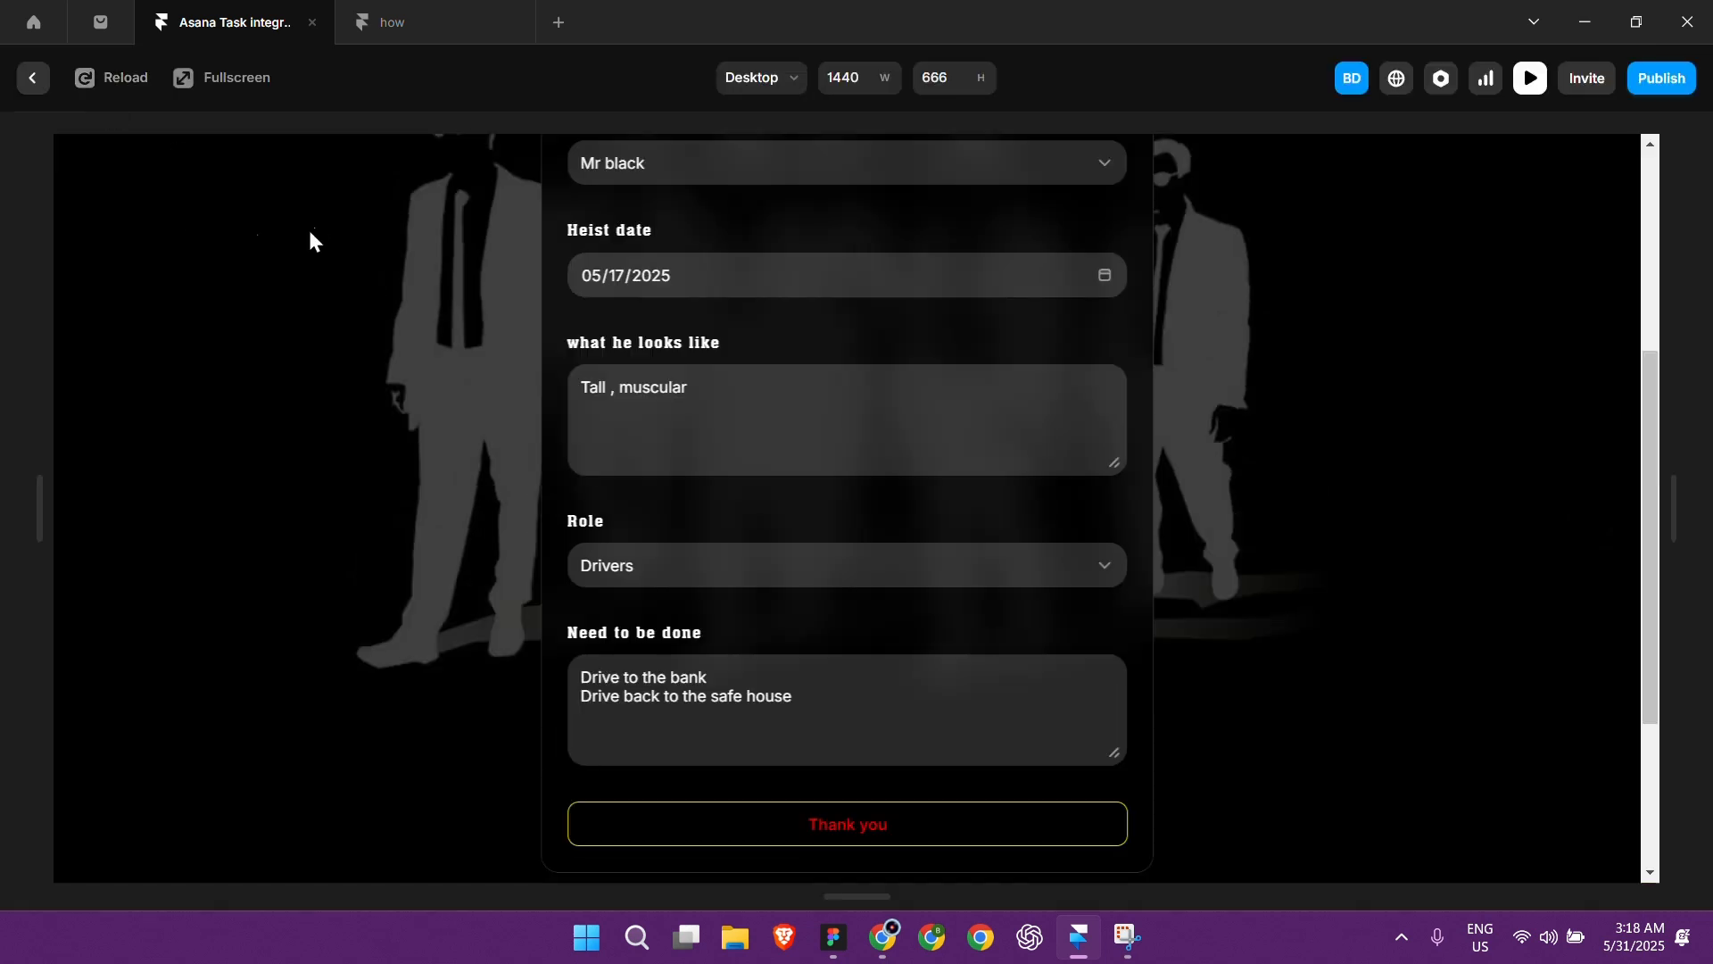
click(33, 78)
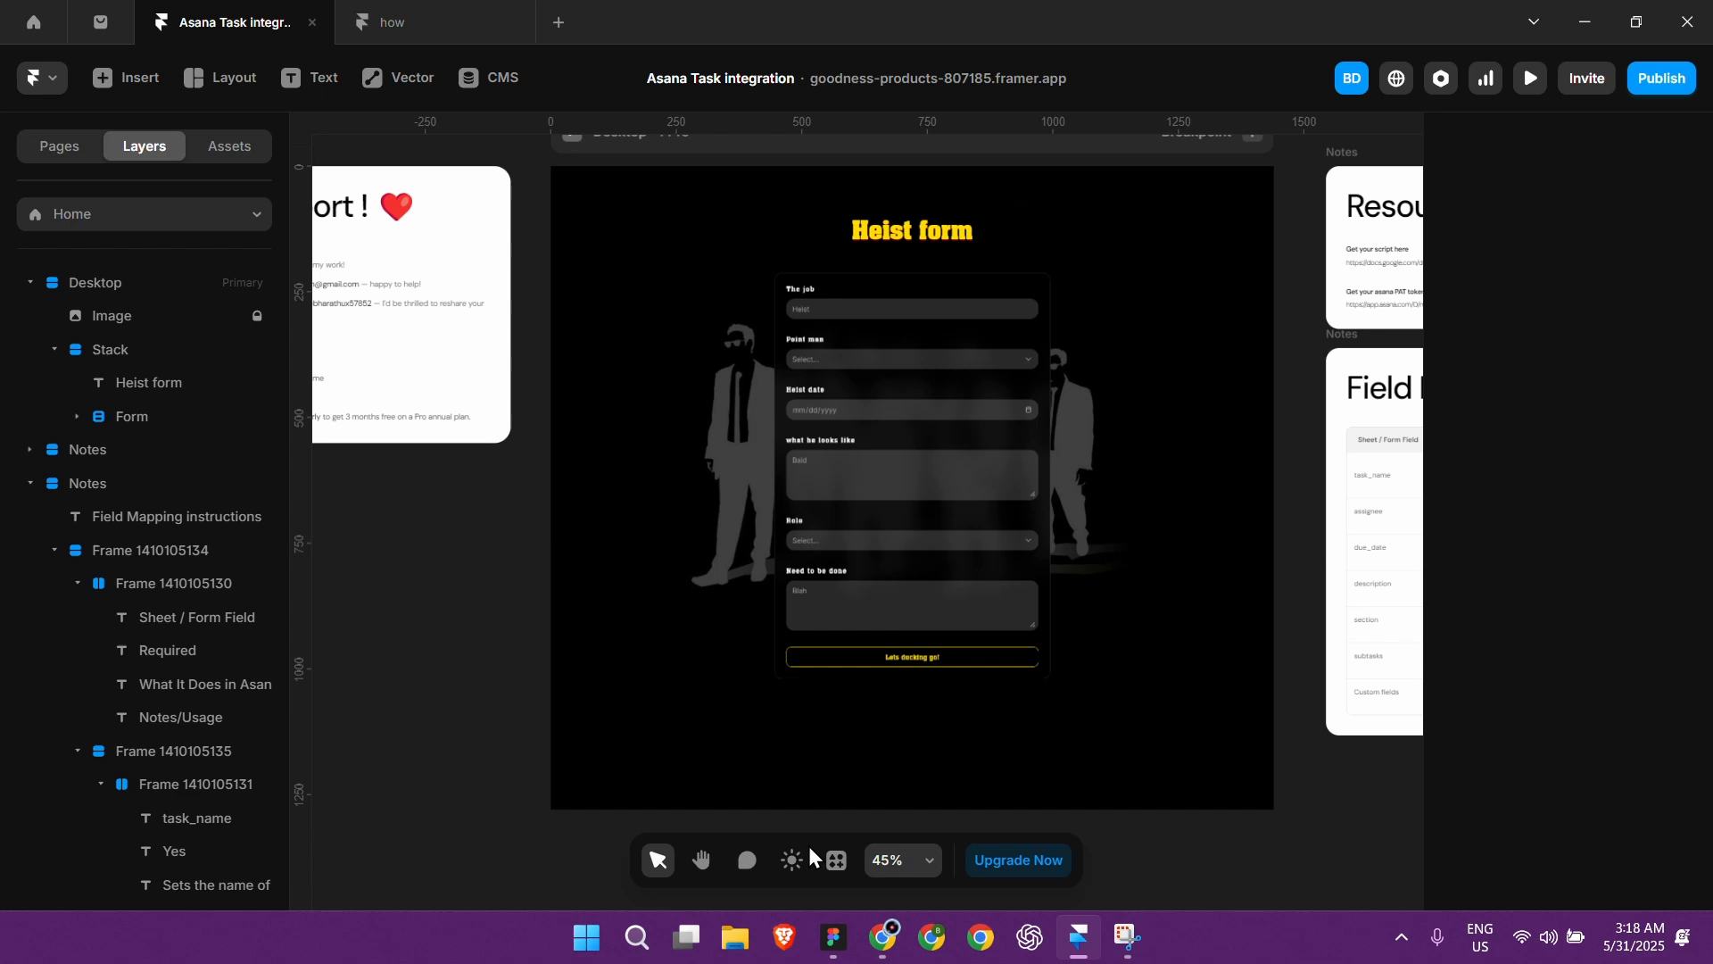
Step: Switch to the Apps Script project in Chrome and review its executions
click(883, 937)
mouse_move(41, 385)
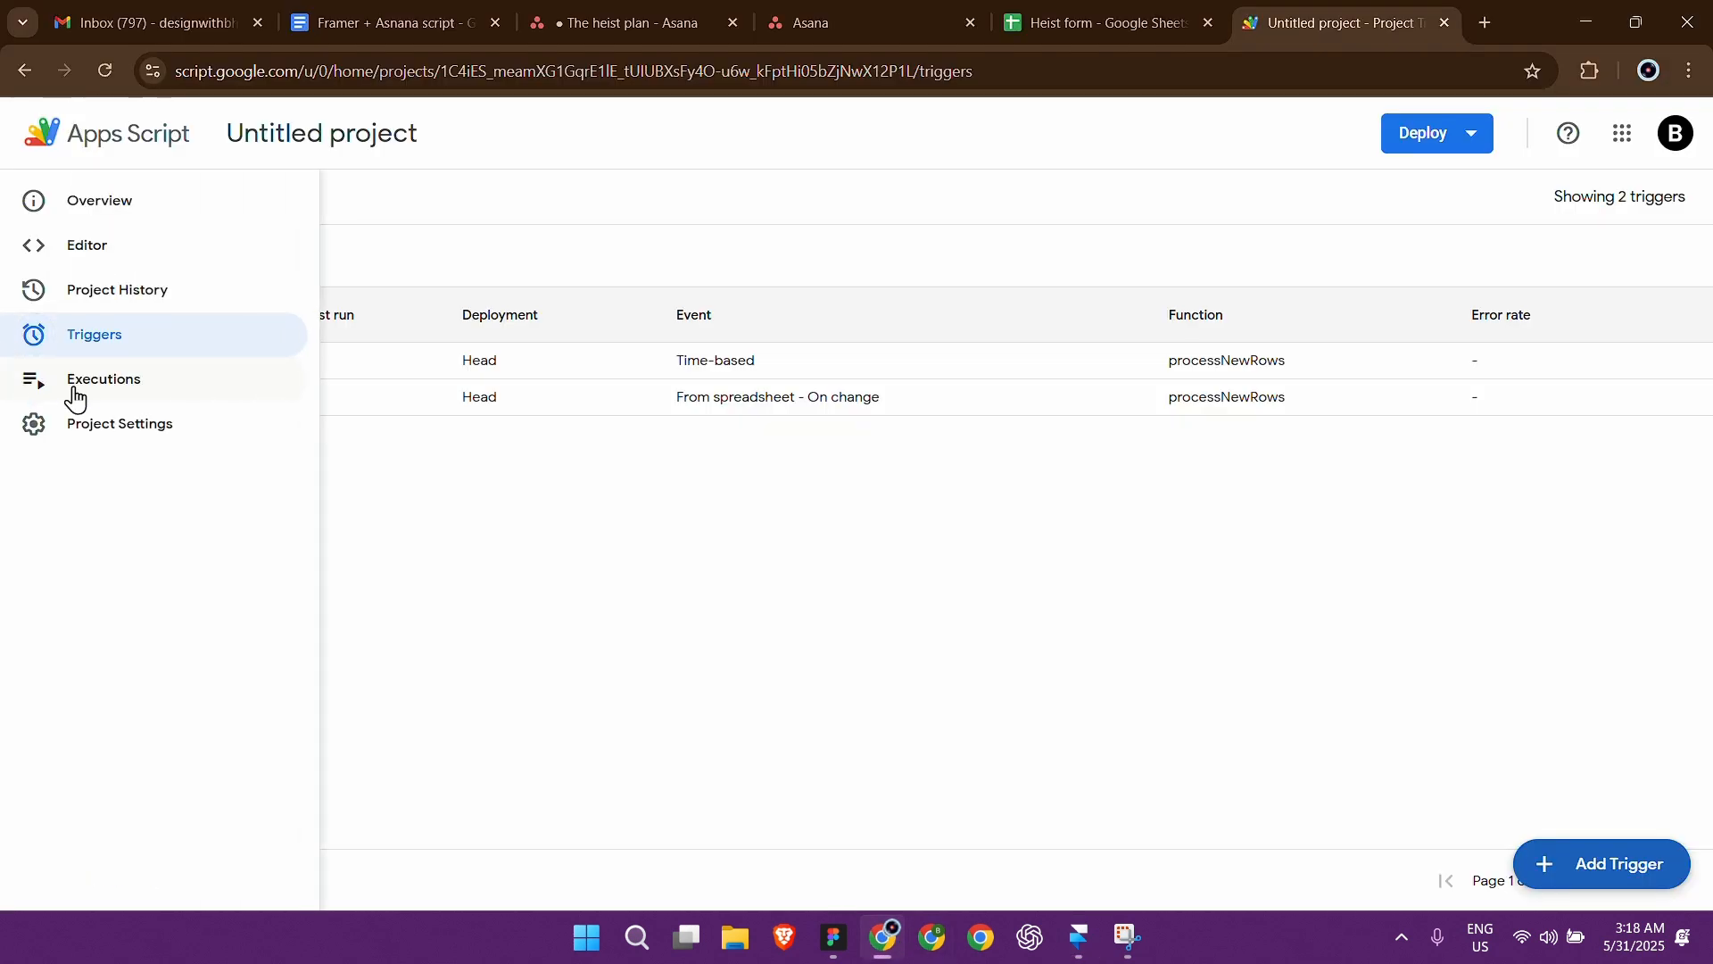
click(118, 393)
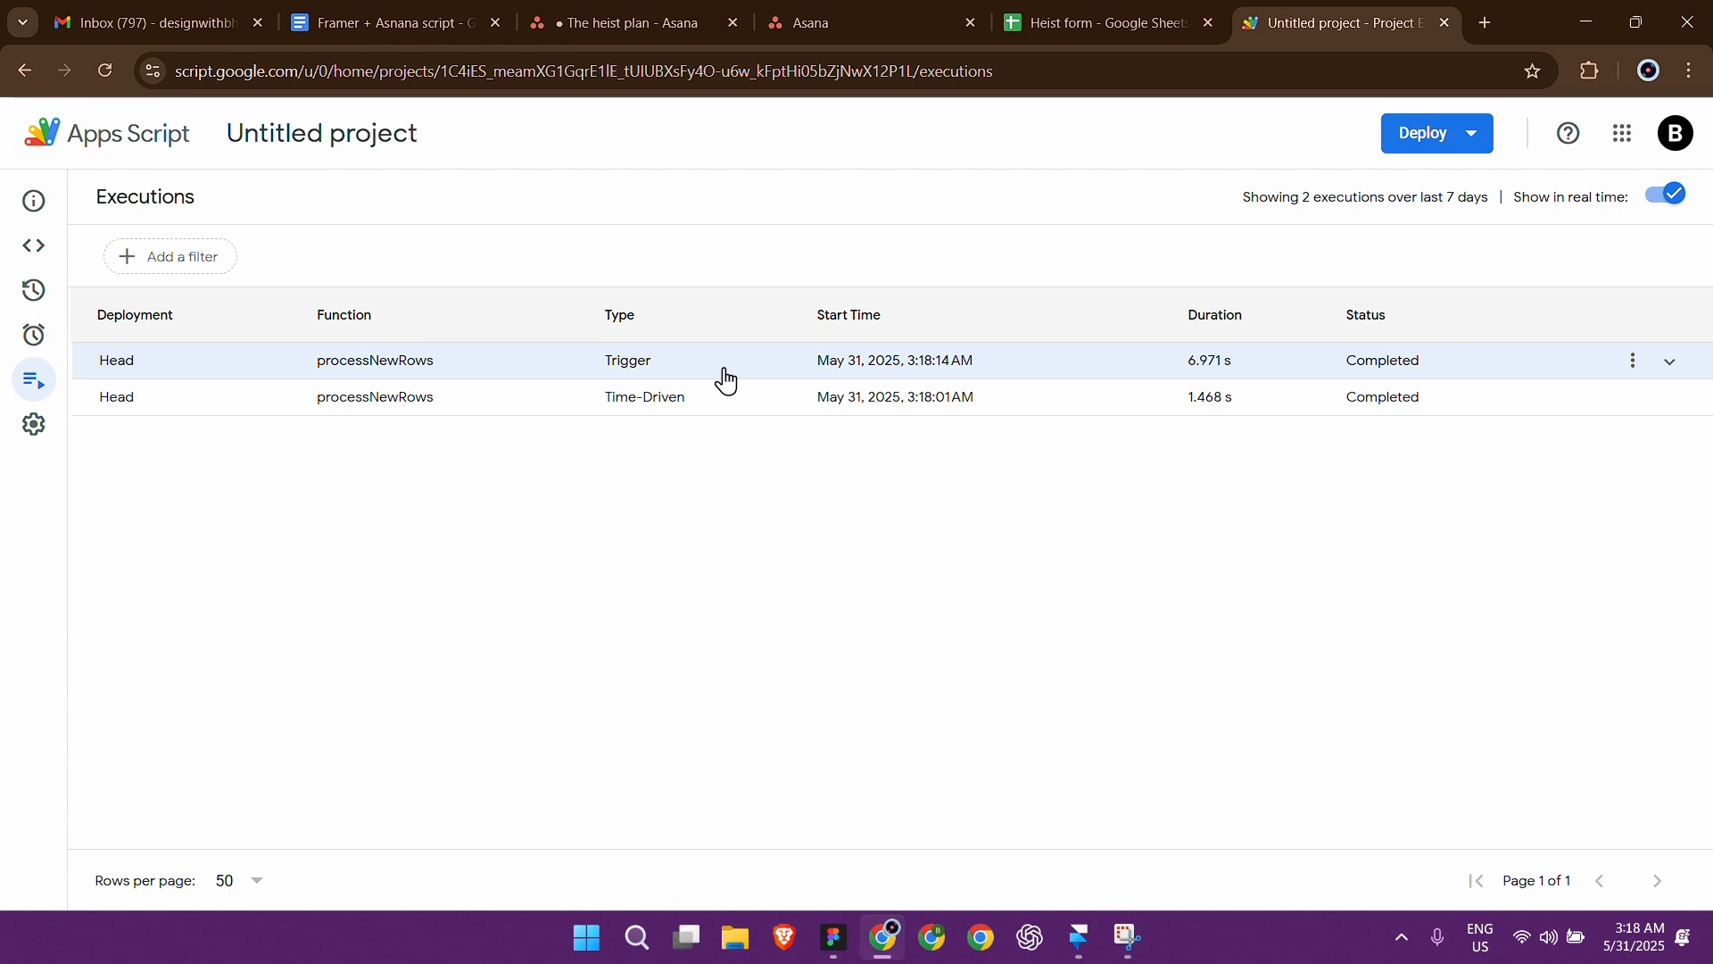
Step: Open The main 4 task on Asana's The heist plan board and compare its assignee with the Point man options in Framer
click(597, 33)
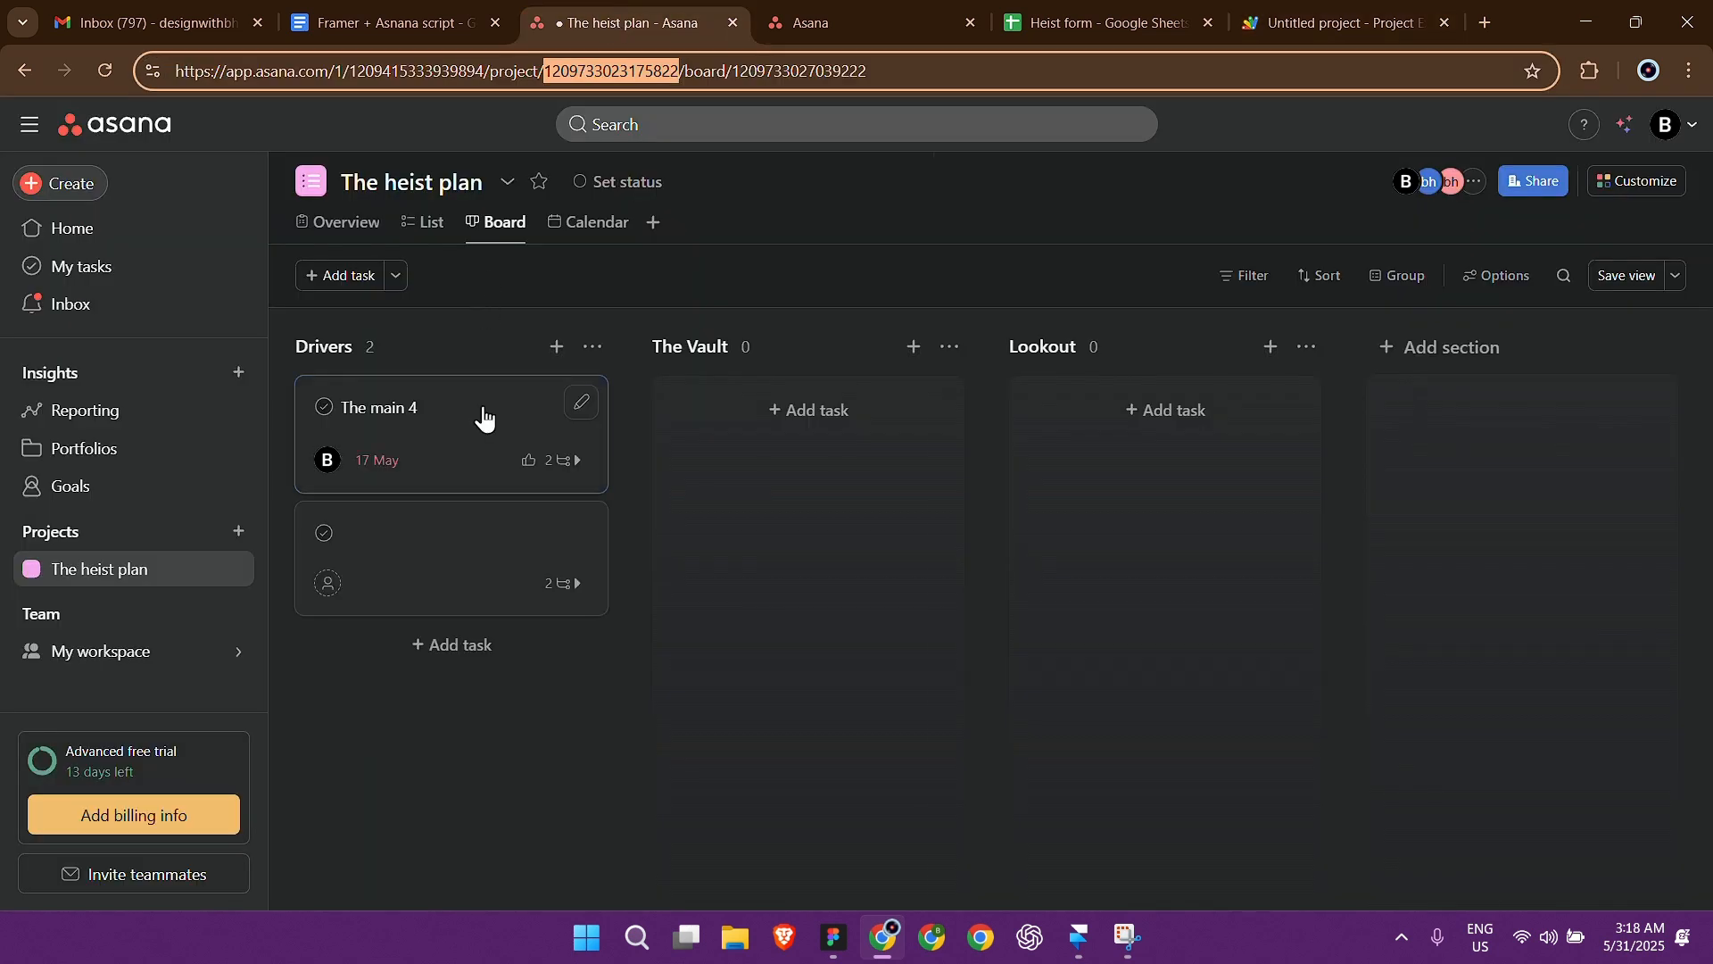
click(485, 415)
mouse_move(1182, 323)
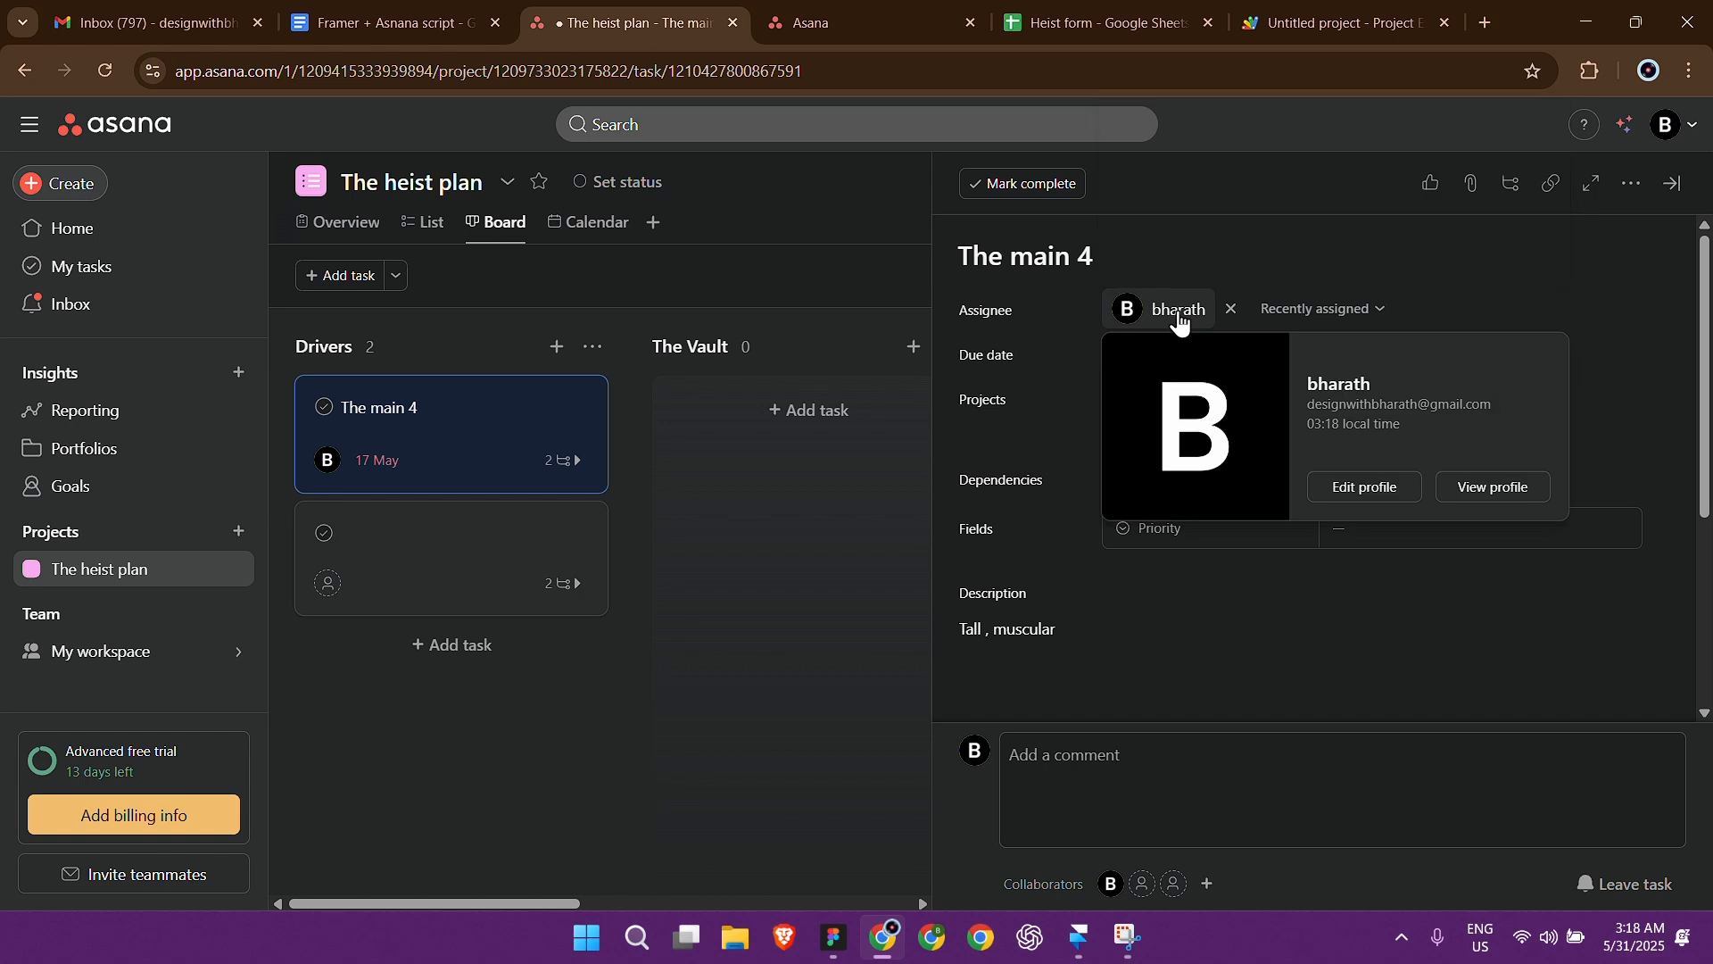
key(alt+Tab)
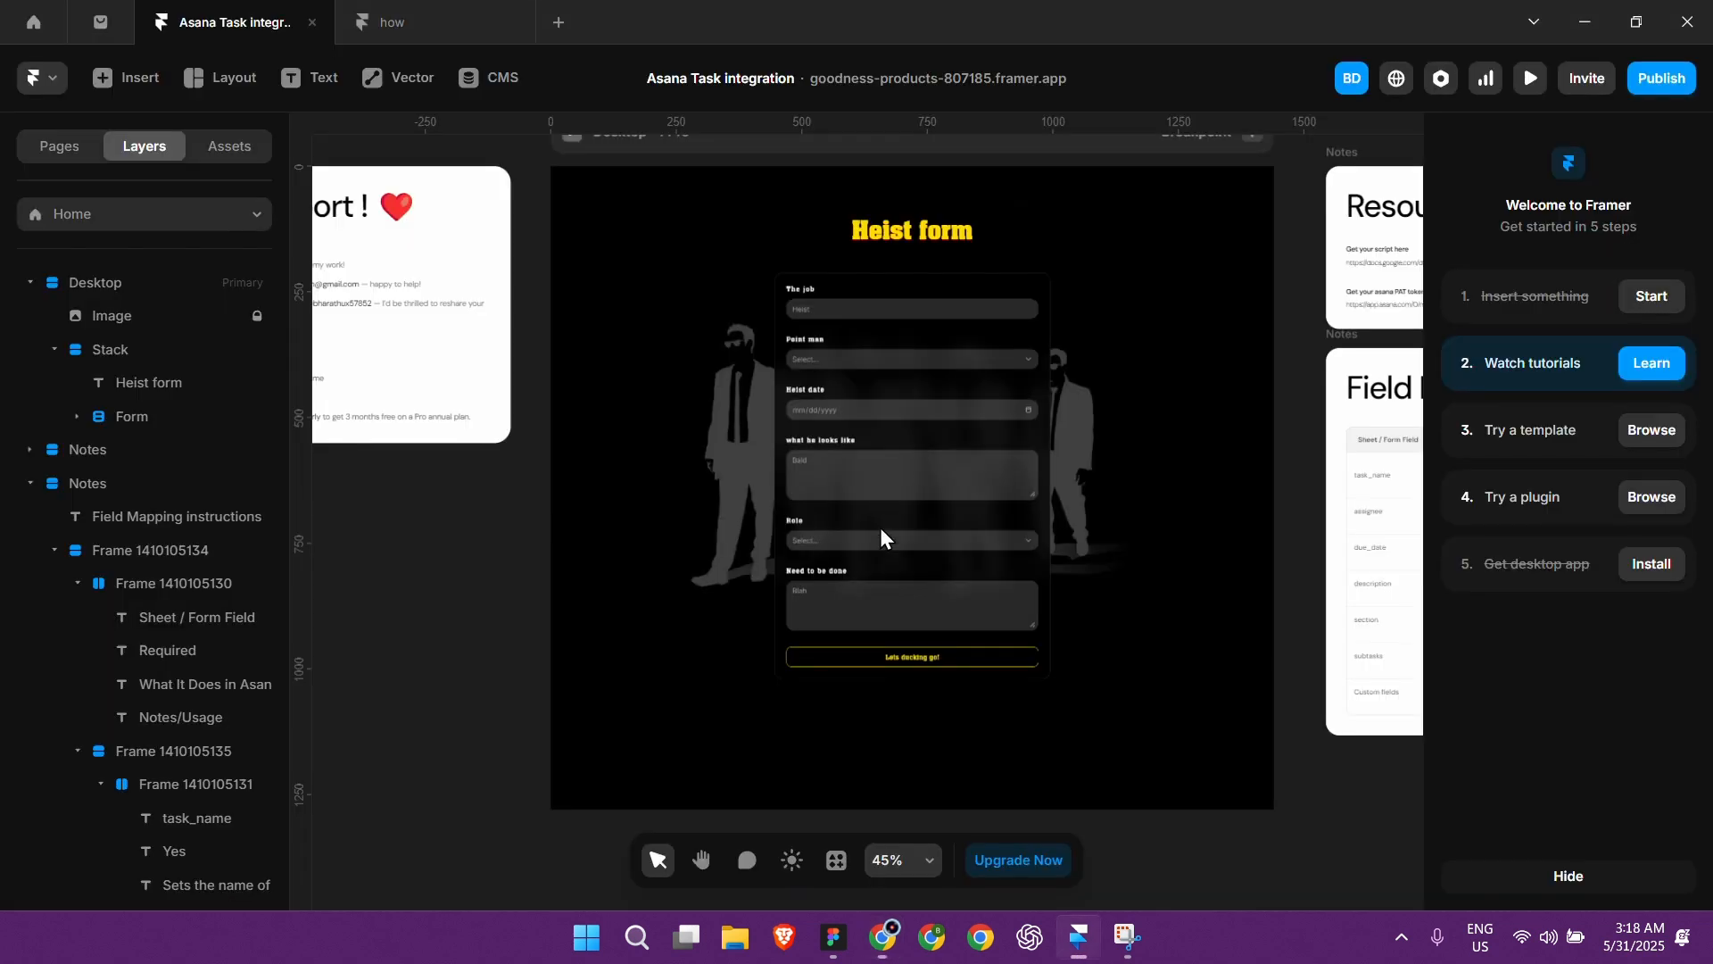
click(887, 353)
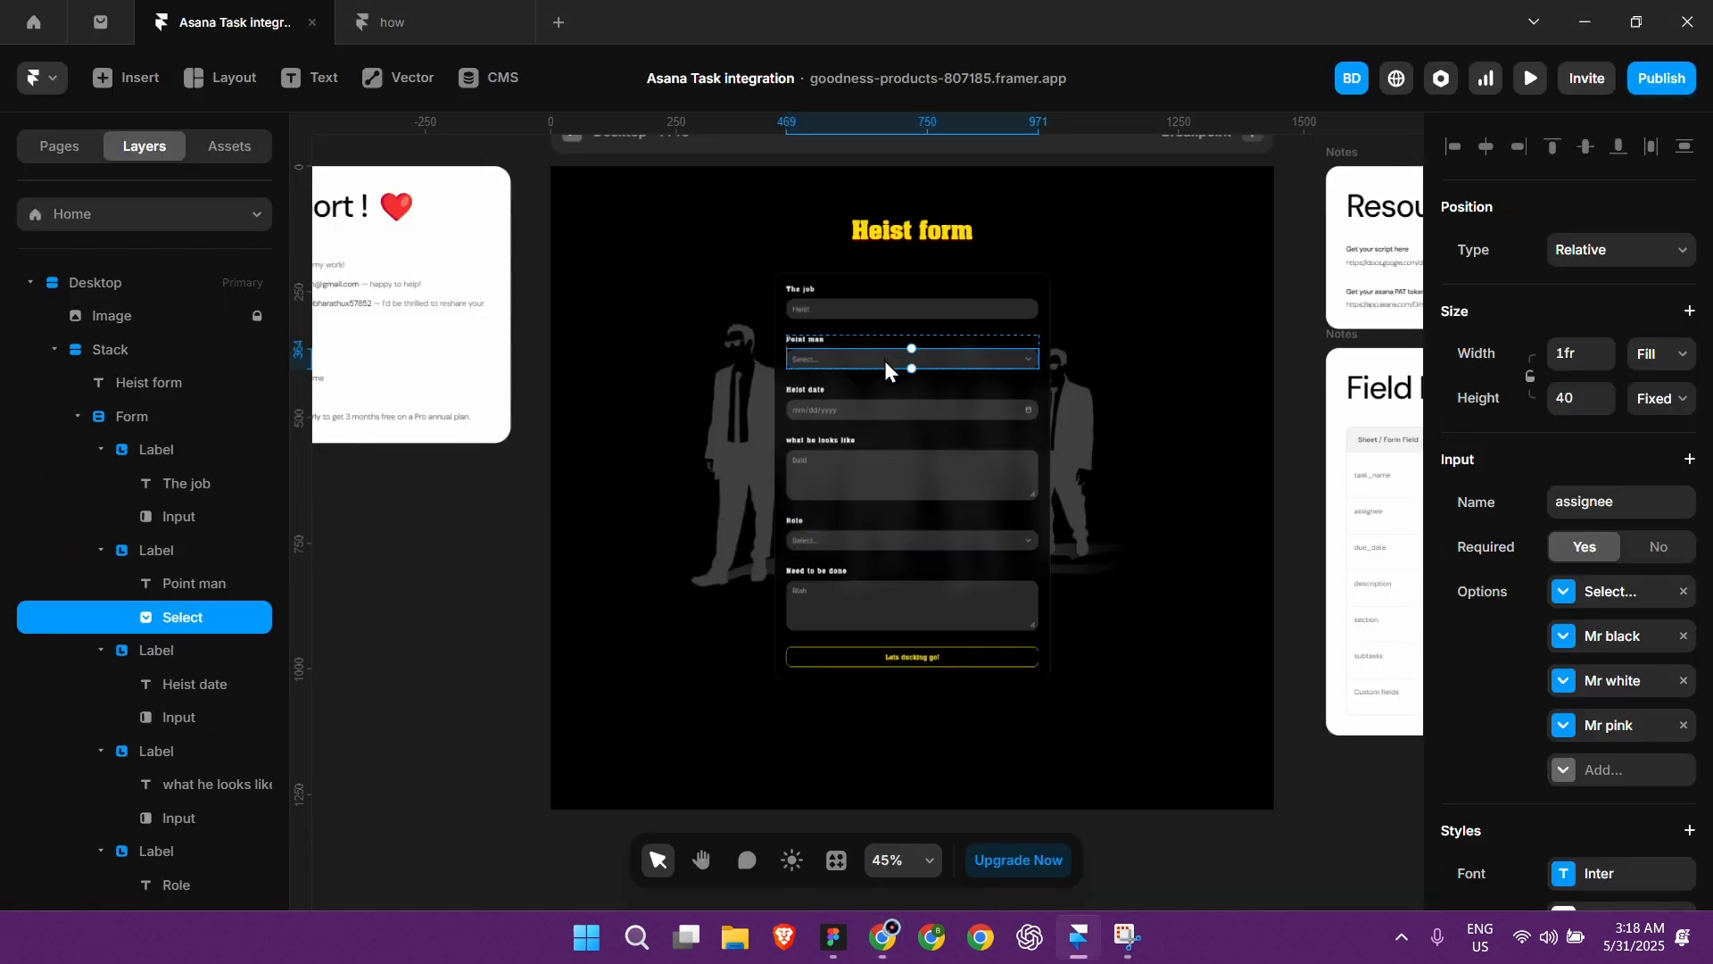
click(1588, 636)
click(1289, 727)
key(alt+Tab)
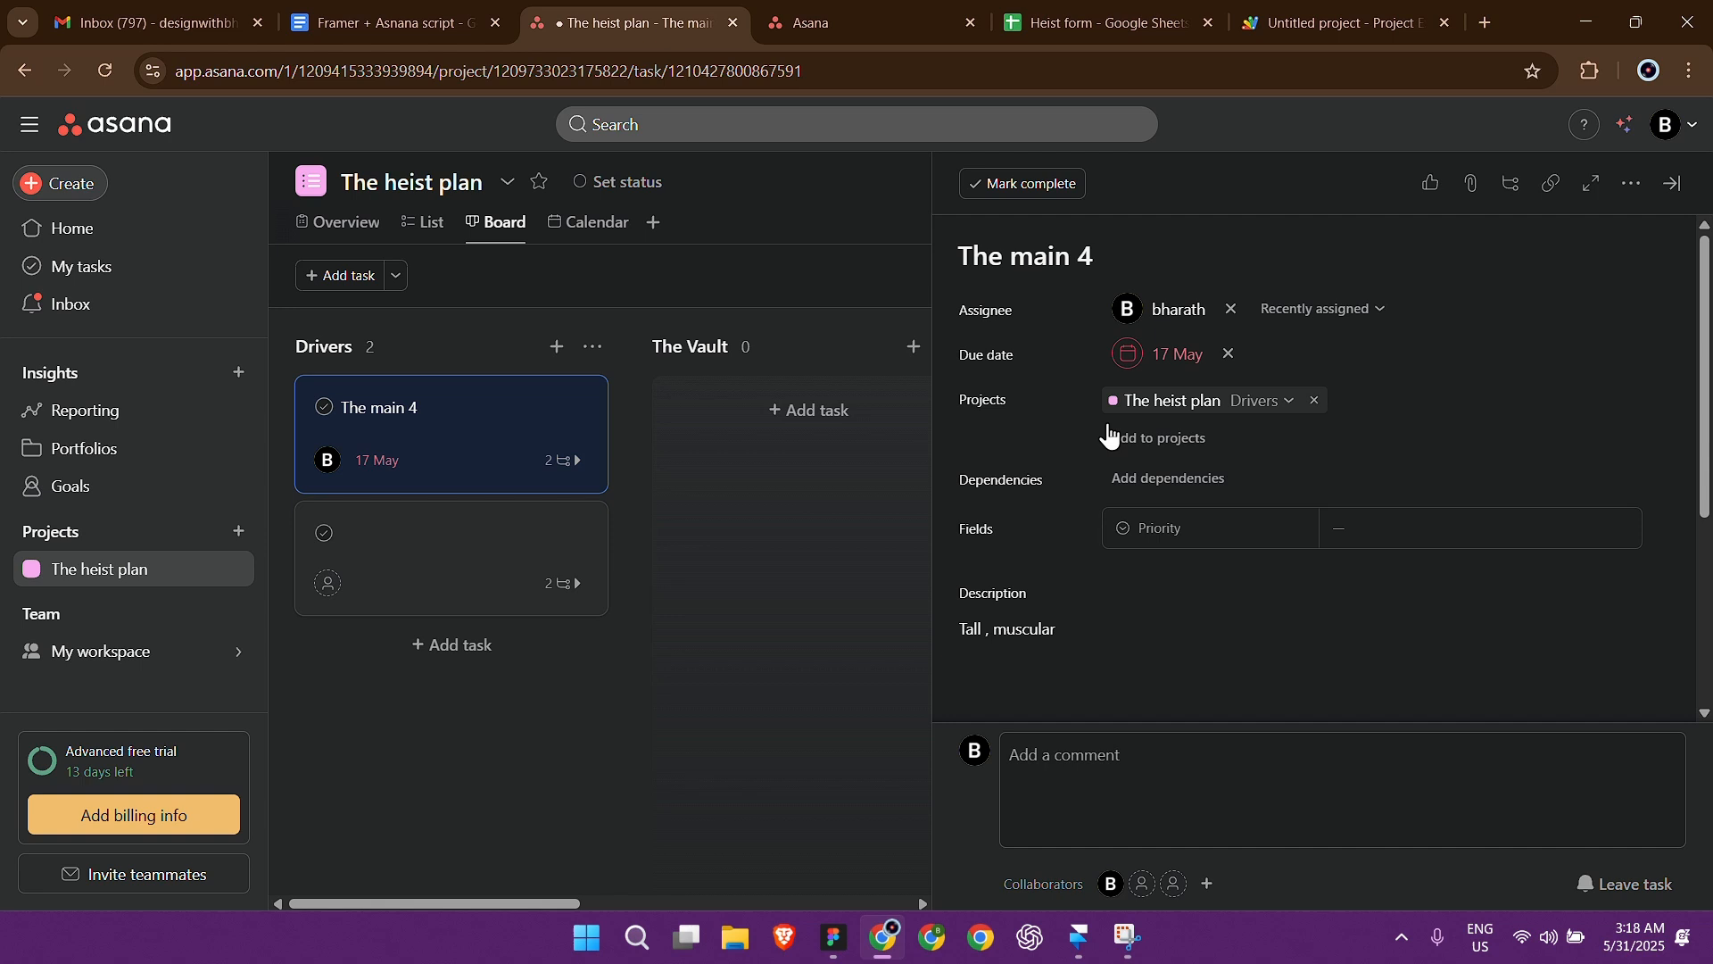
Step: Review The main 4 task's assignee, due date, description and subtasks, and close its details
click(1168, 311)
click(997, 423)
scroll(1142, 504, down, 1)
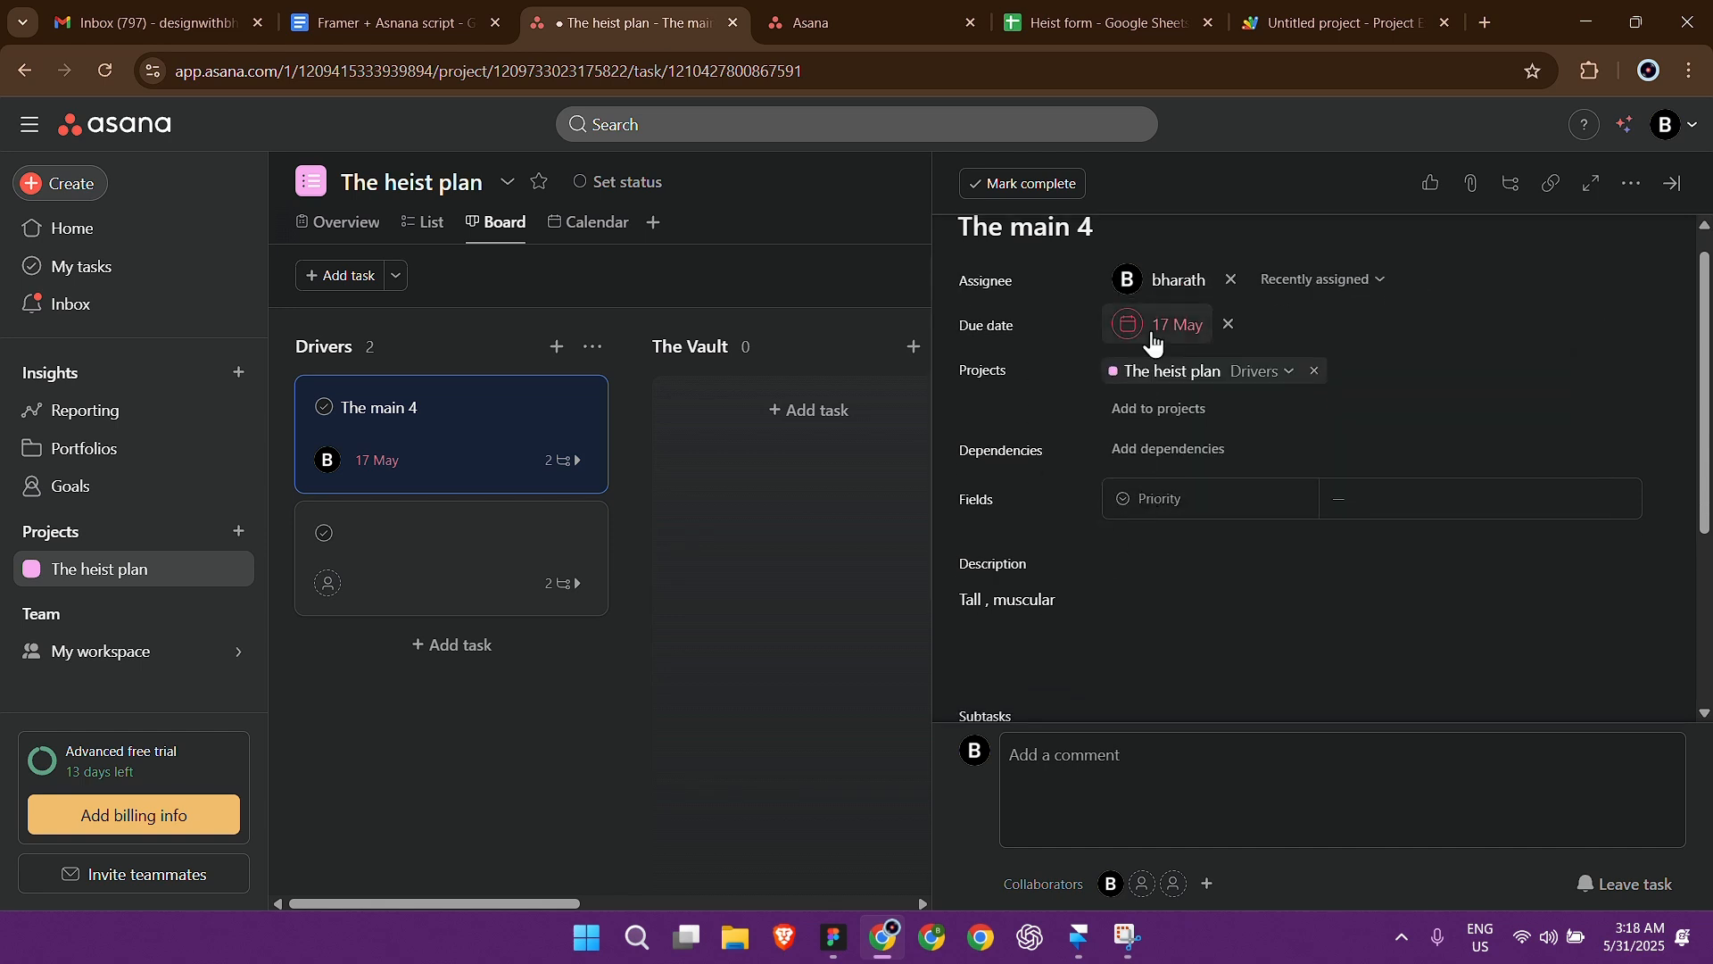
scroll(1151, 343, down, 2)
click(1050, 462)
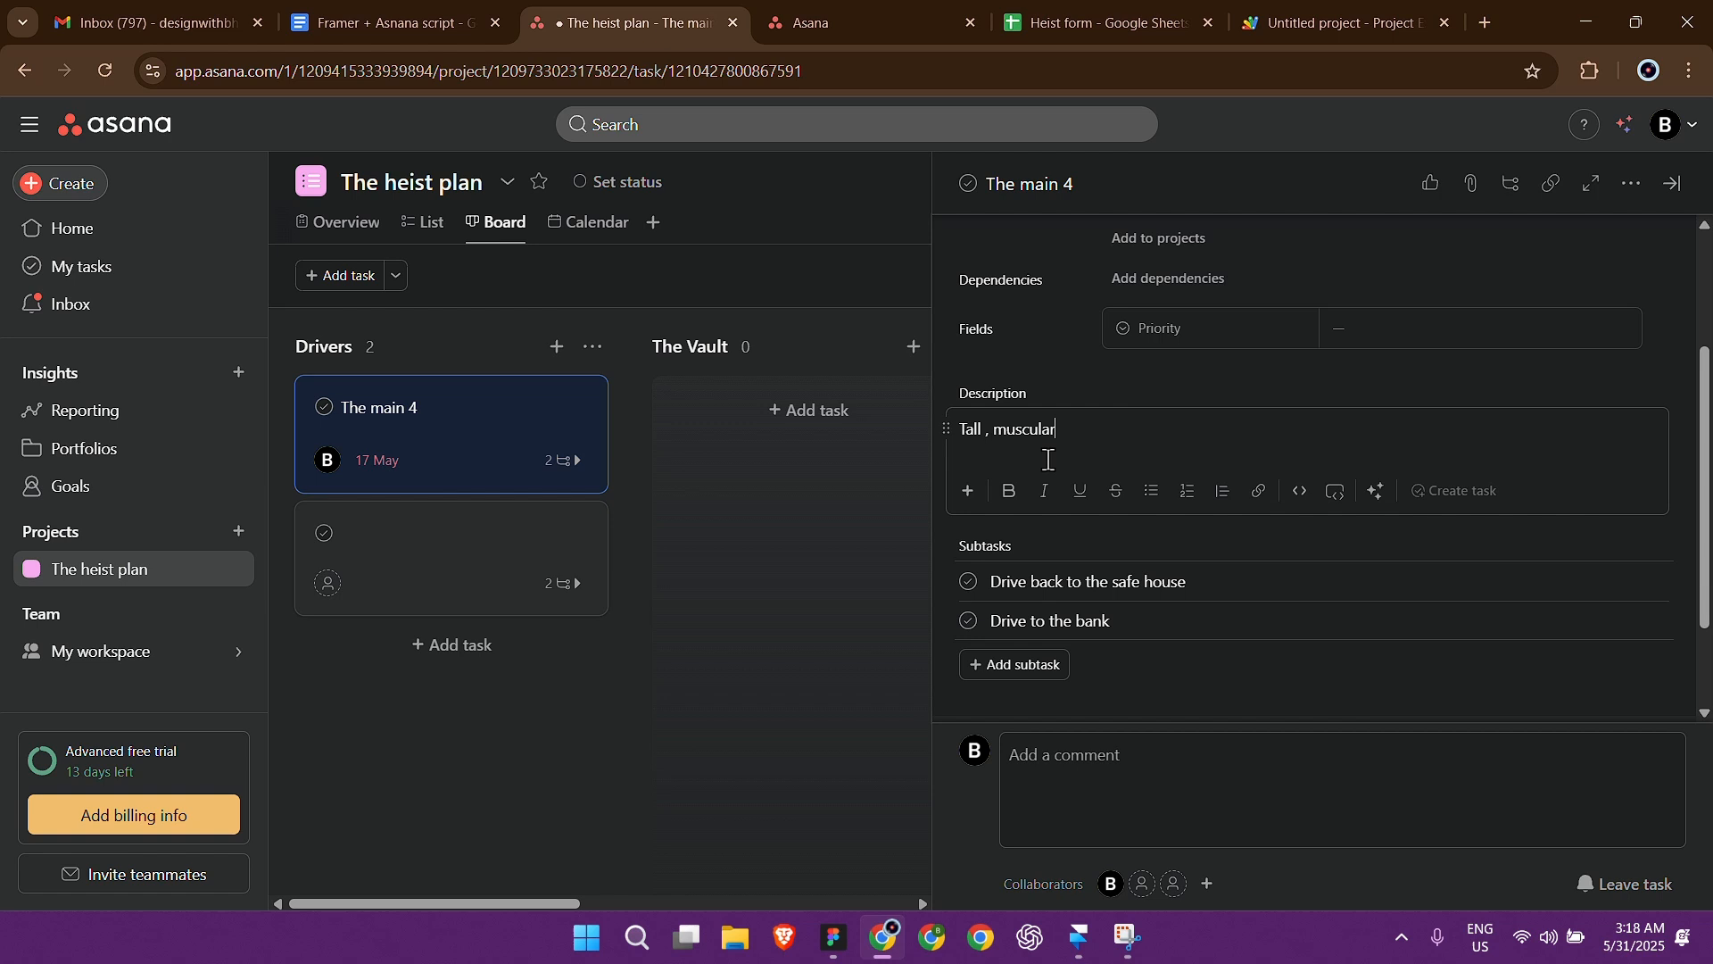
scroll(1041, 388, down, 1)
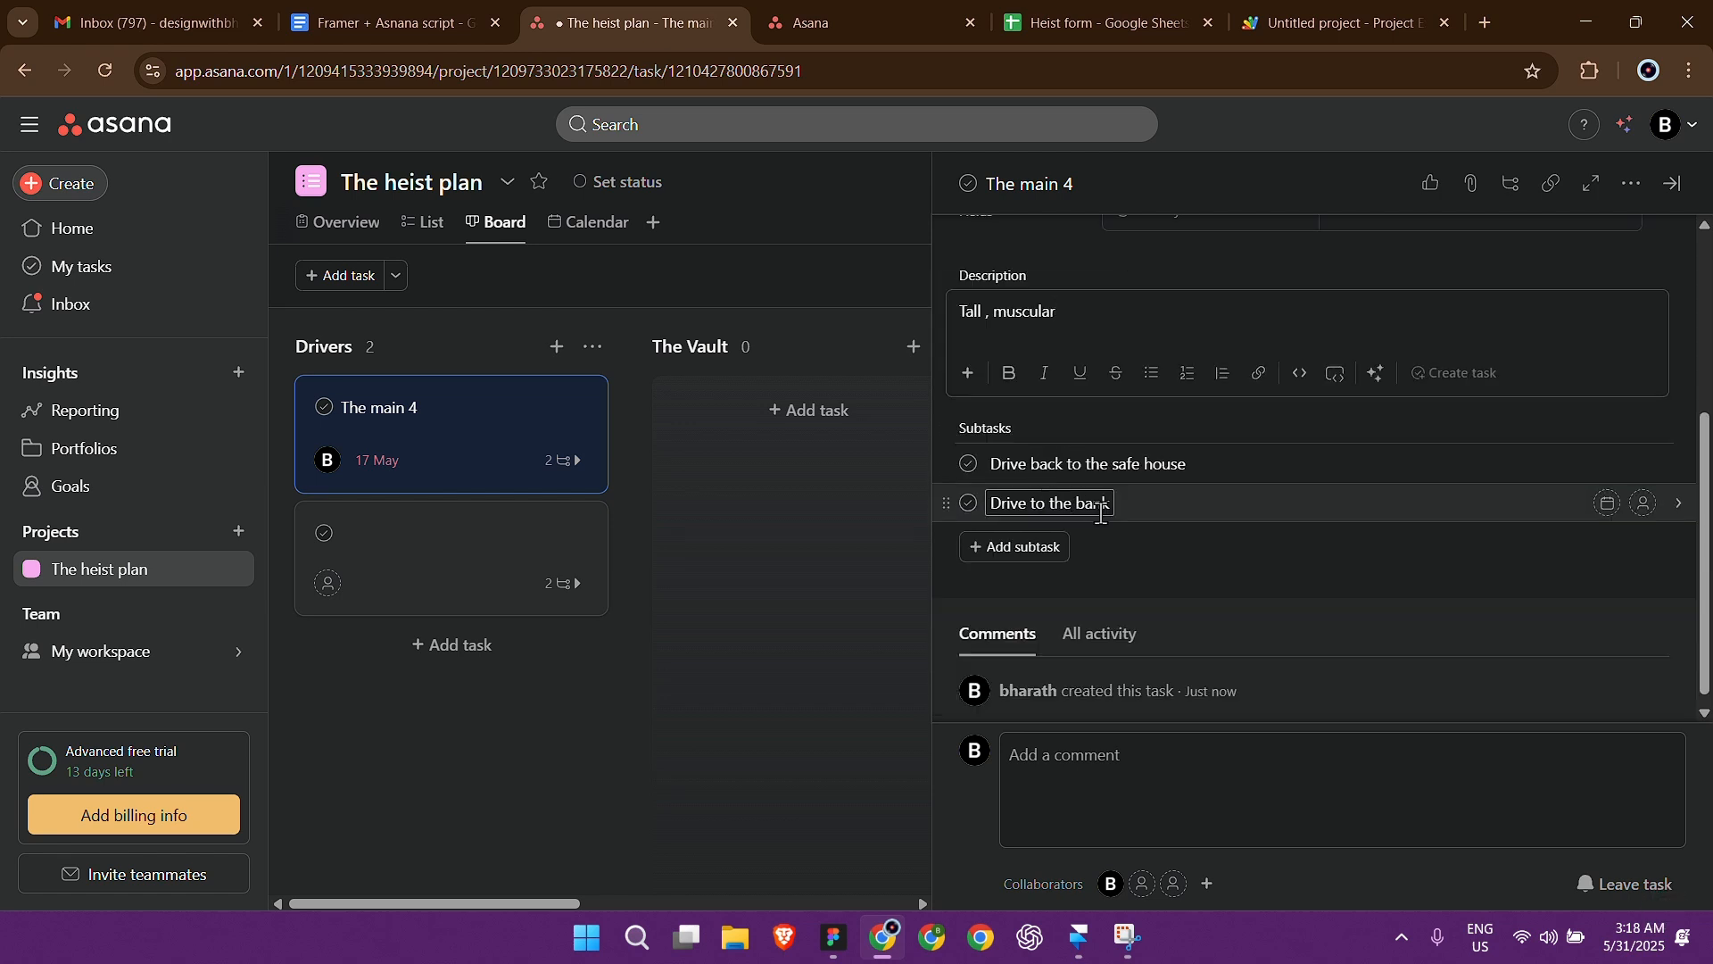
scroll(1120, 624, up, 3)
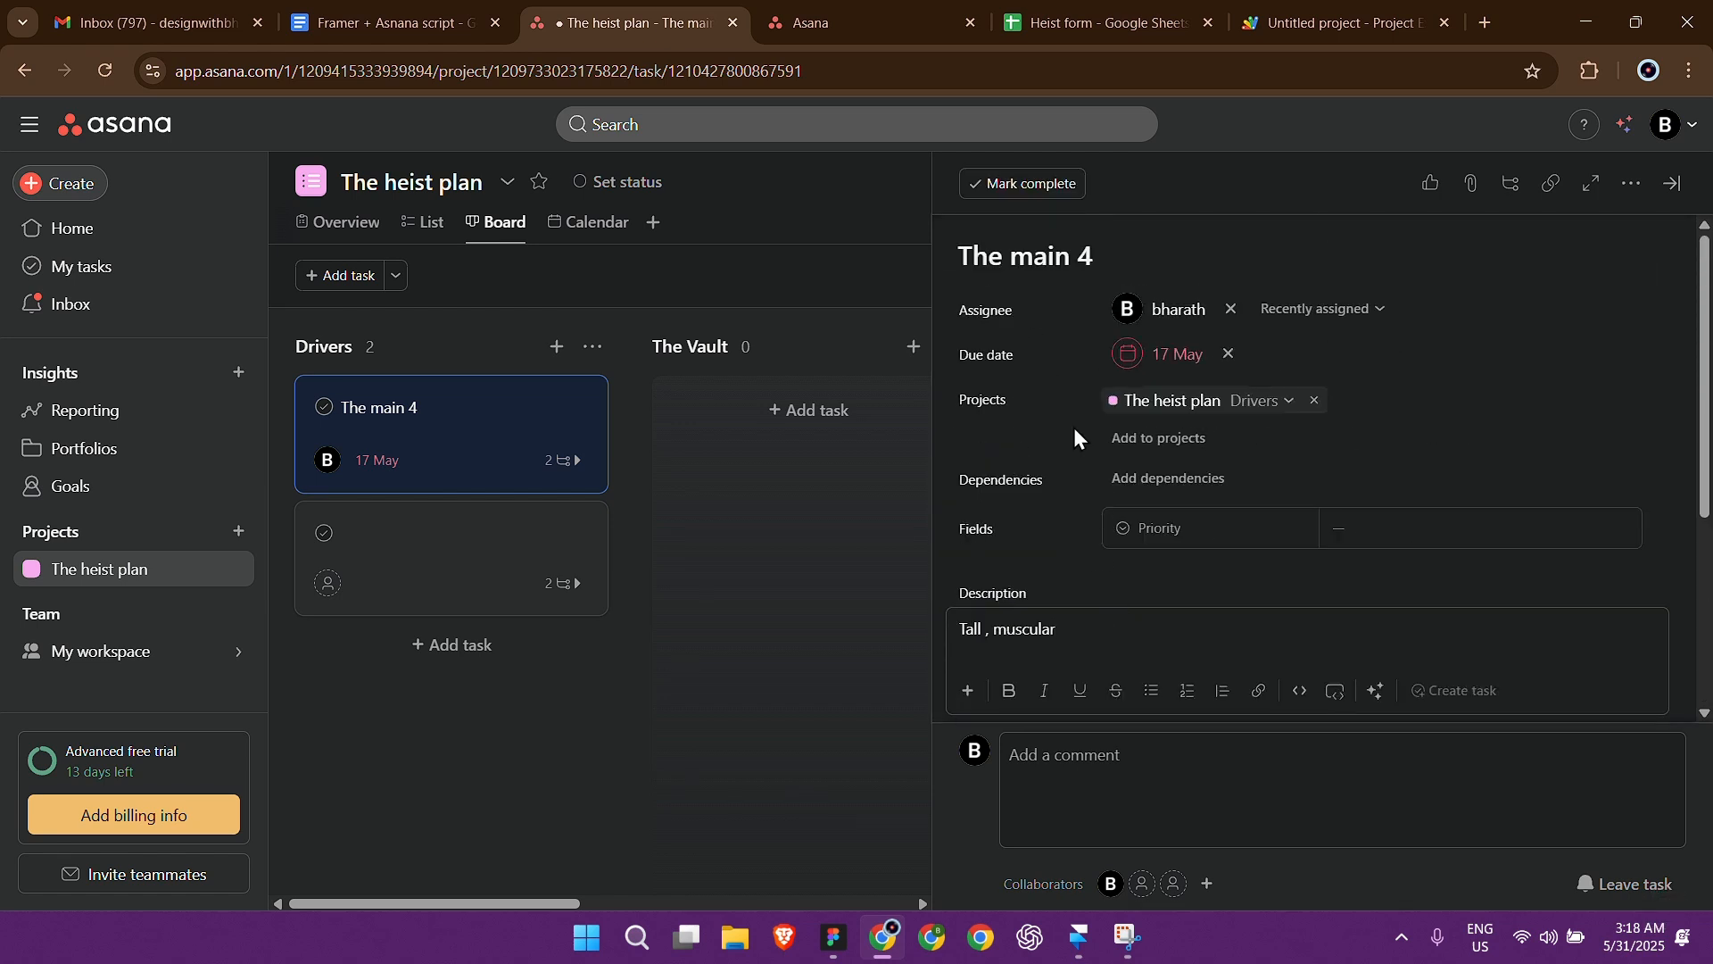
click(899, 280)
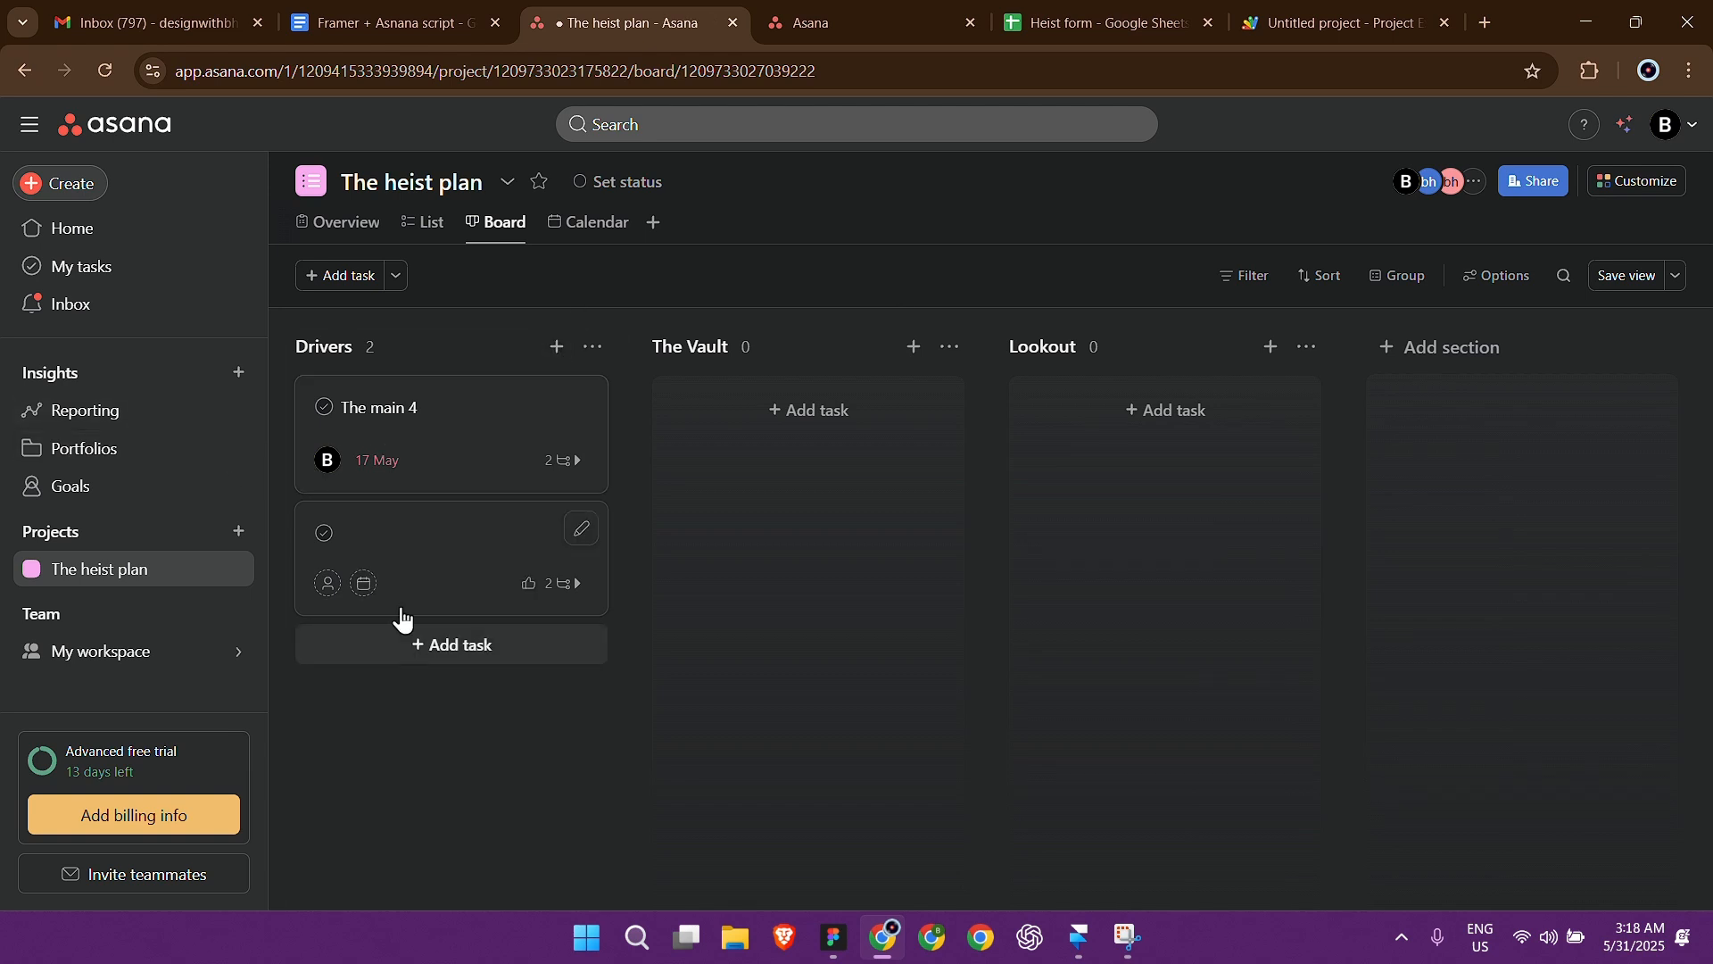
click(486, 446)
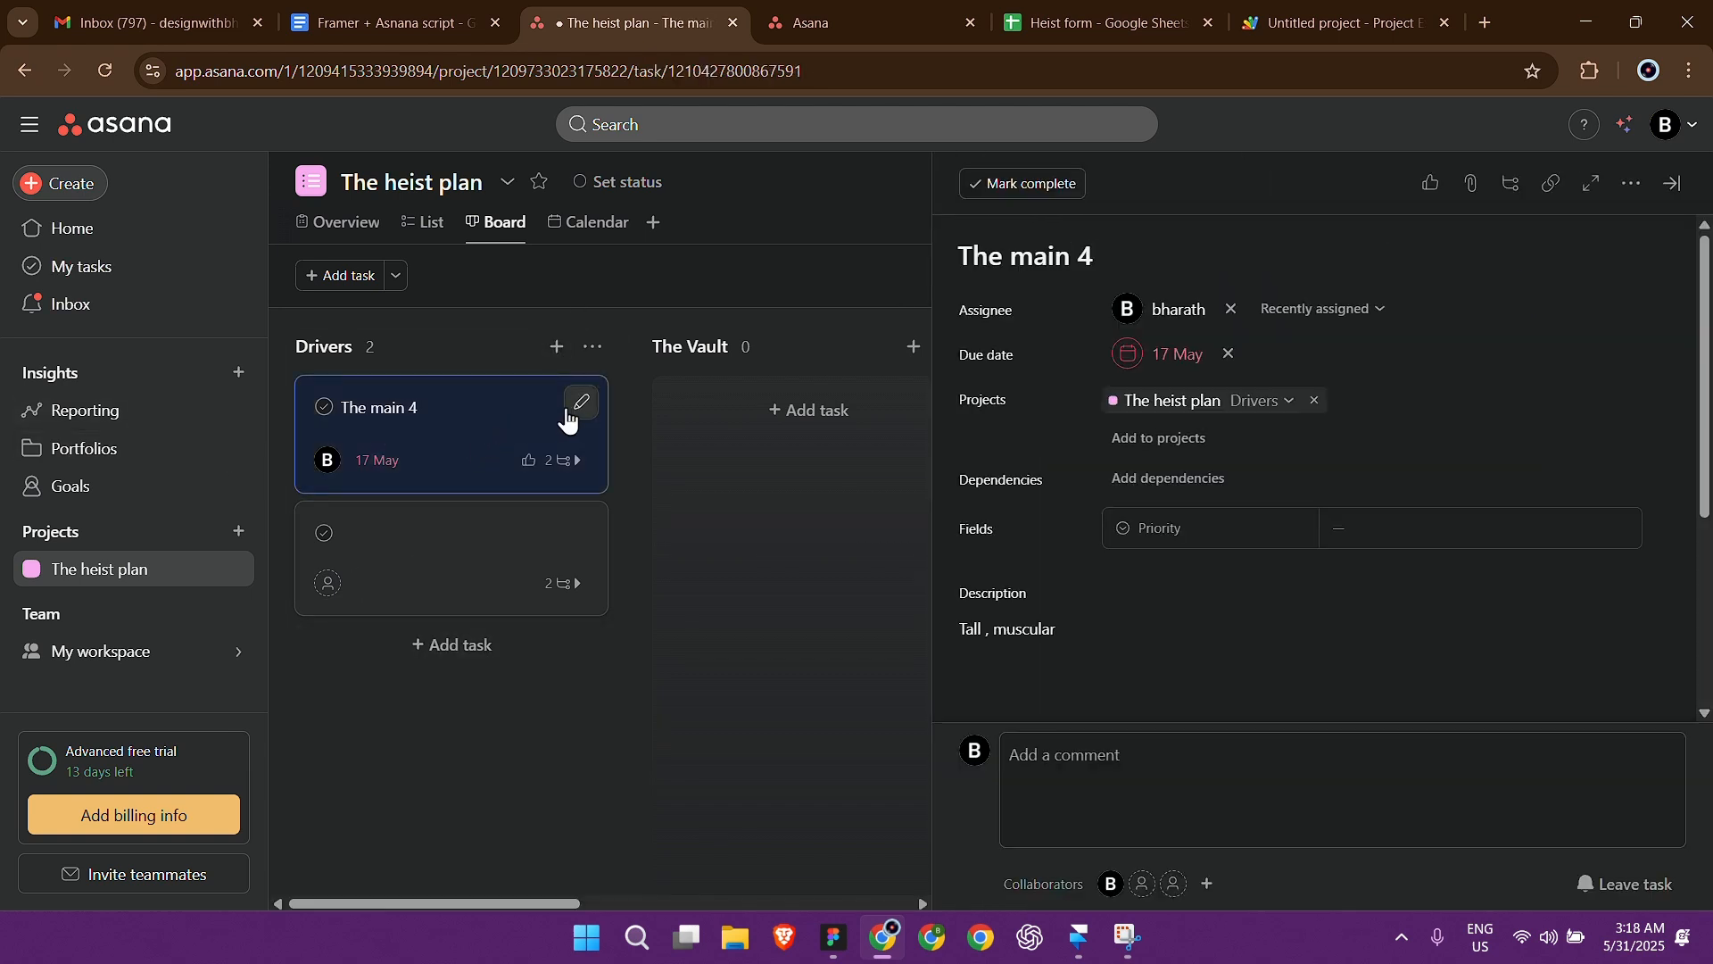
click(673, 319)
Step: Start a new single-select field from The main 4 card and title it "Suspicious cop"
click(584, 407)
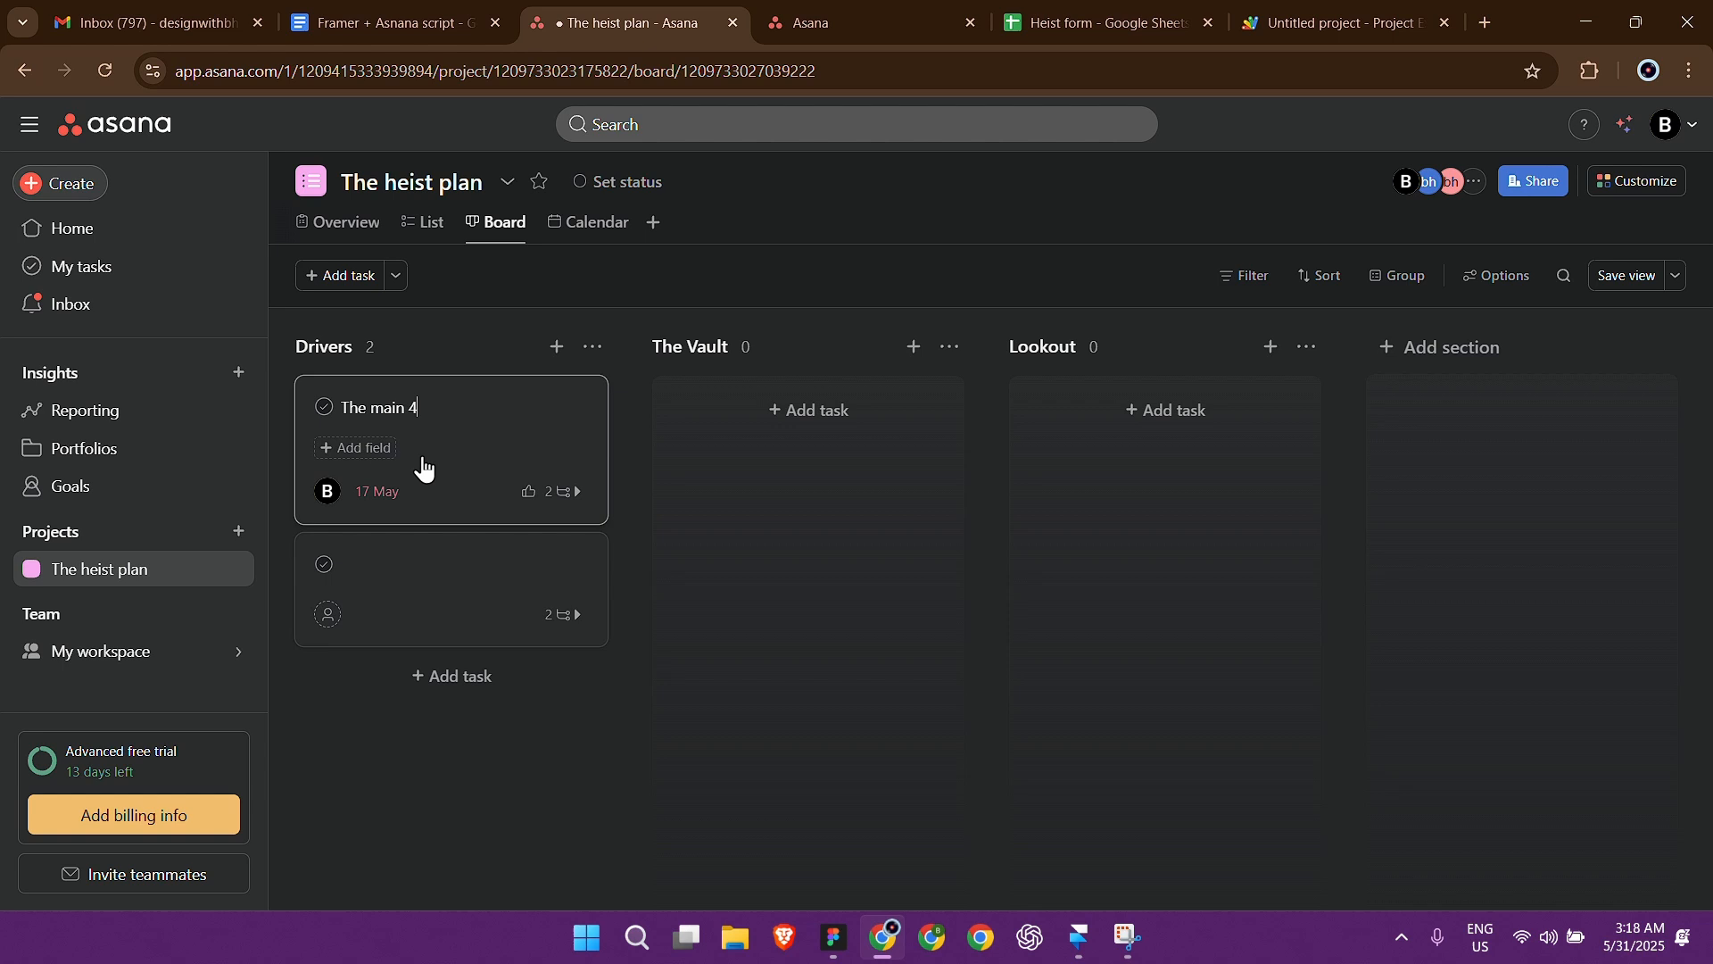
click(383, 449)
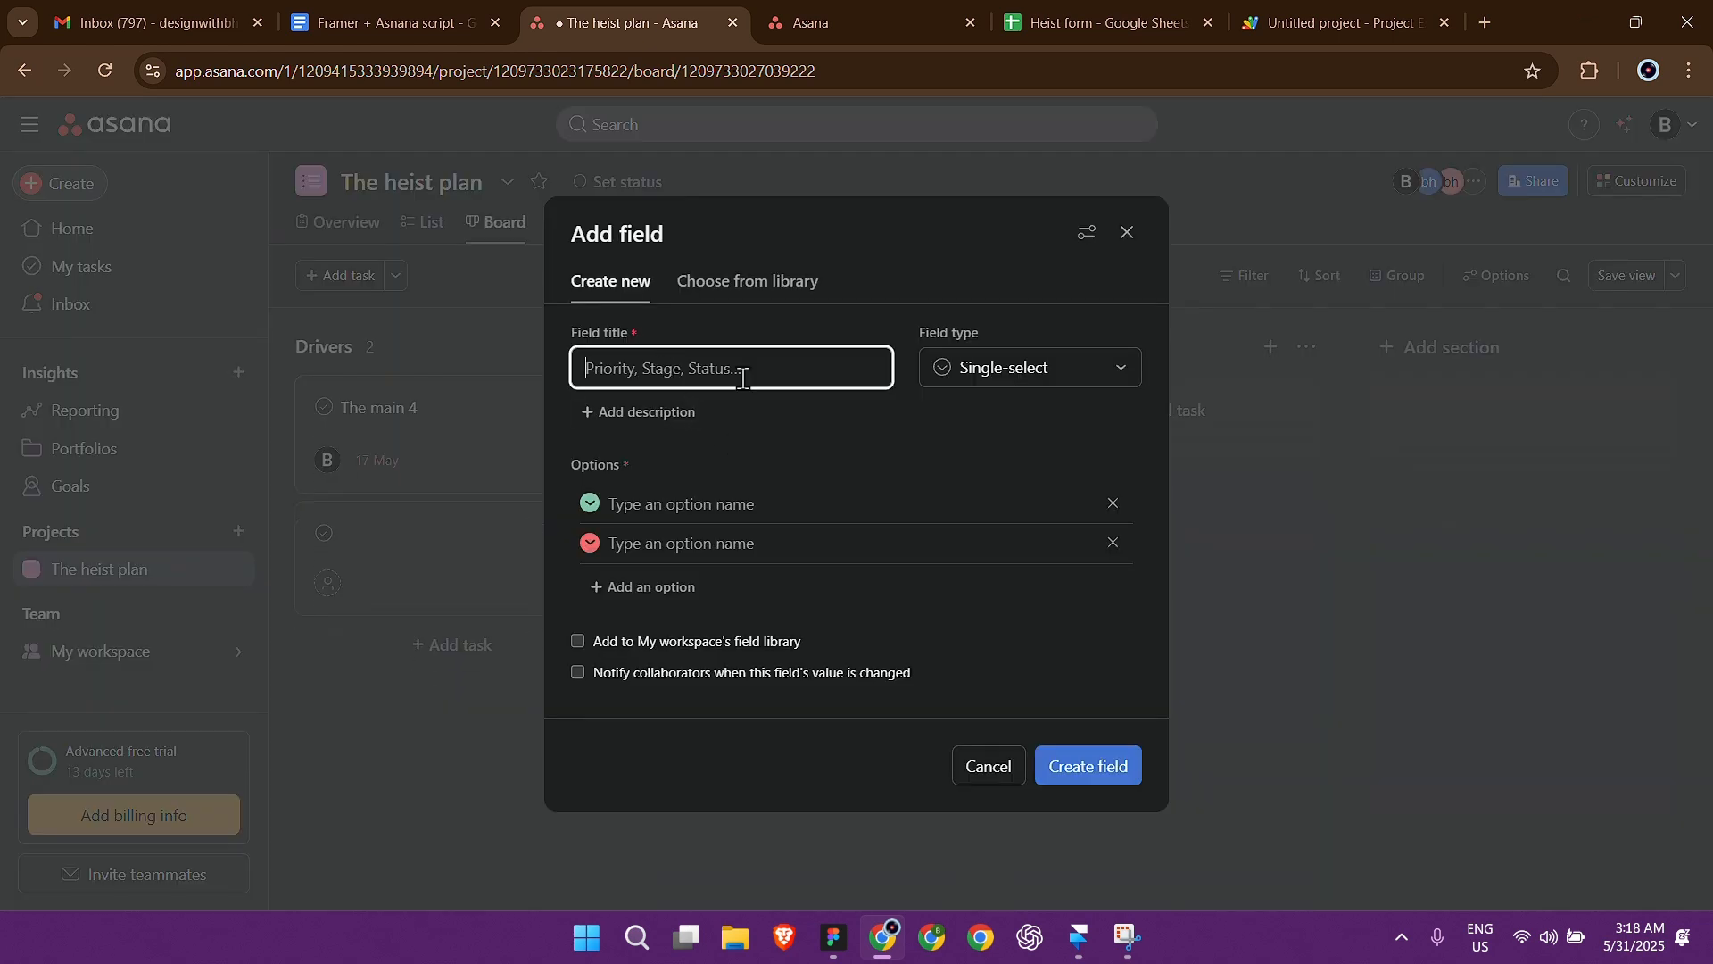
text(S)
text(nitch n)
double_click(790, 346)
triple_click(791, 355)
text(Cop-s)
key(BackSpace)
key(BackSpace)
key(BackSpace)
key(BackSpace)
key(BackSpace)
text(Suspicous cop)
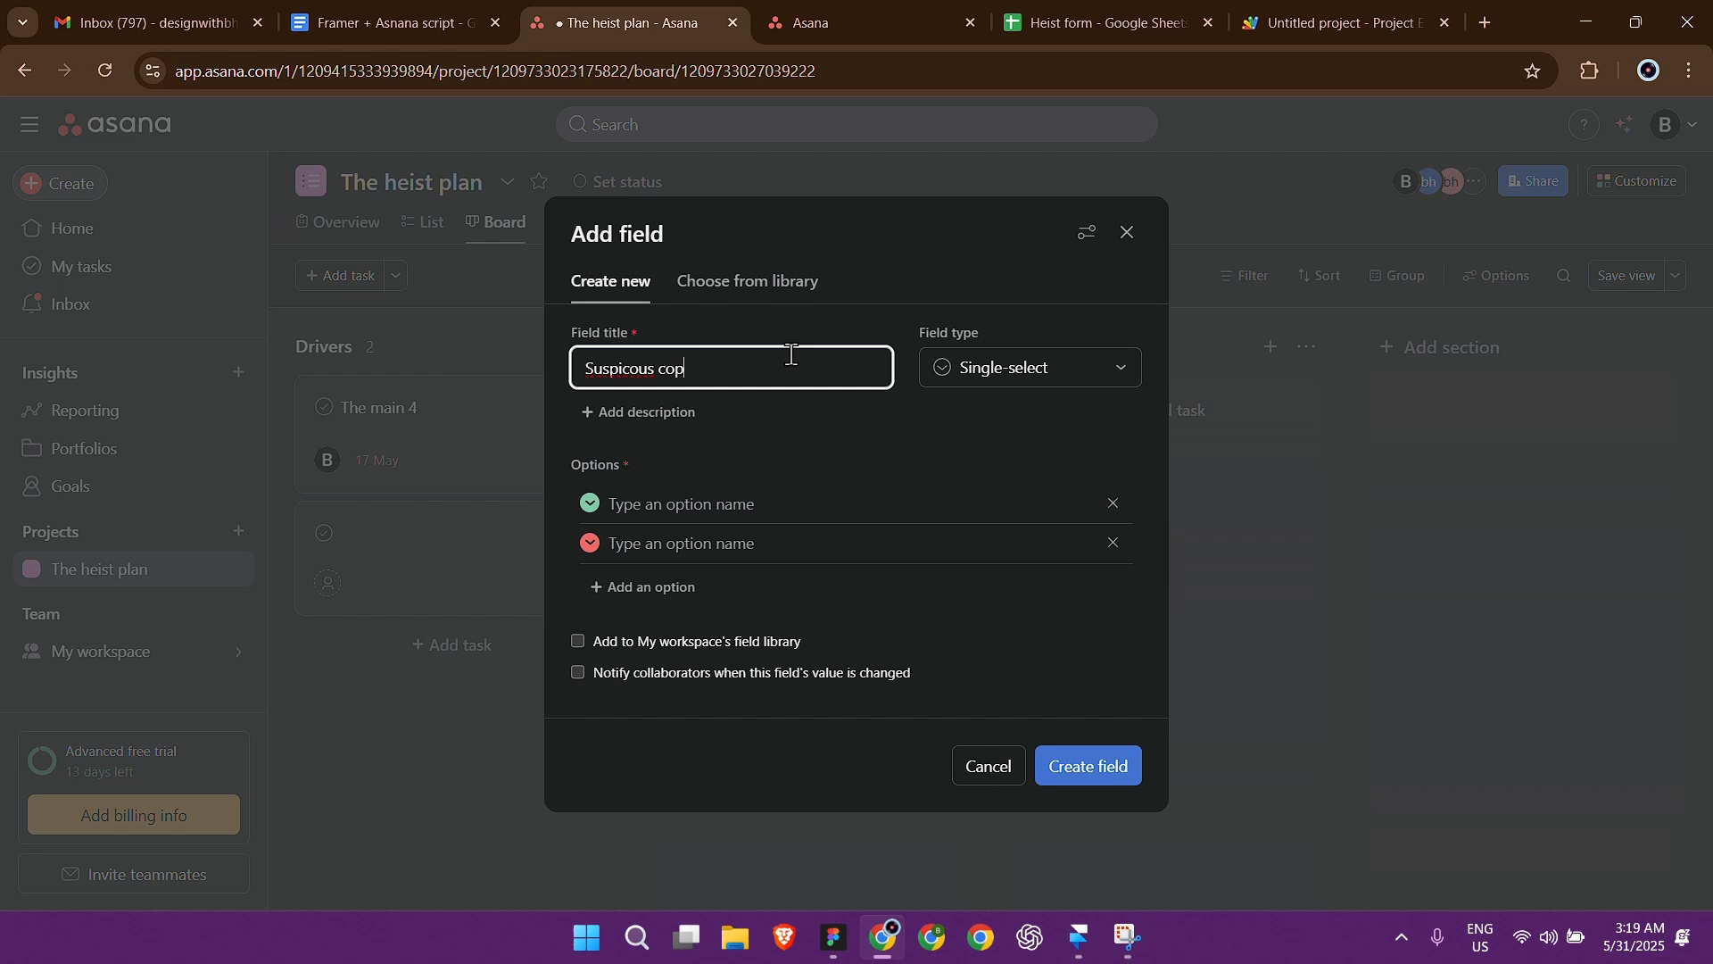
right_click(629, 368)
click(672, 396)
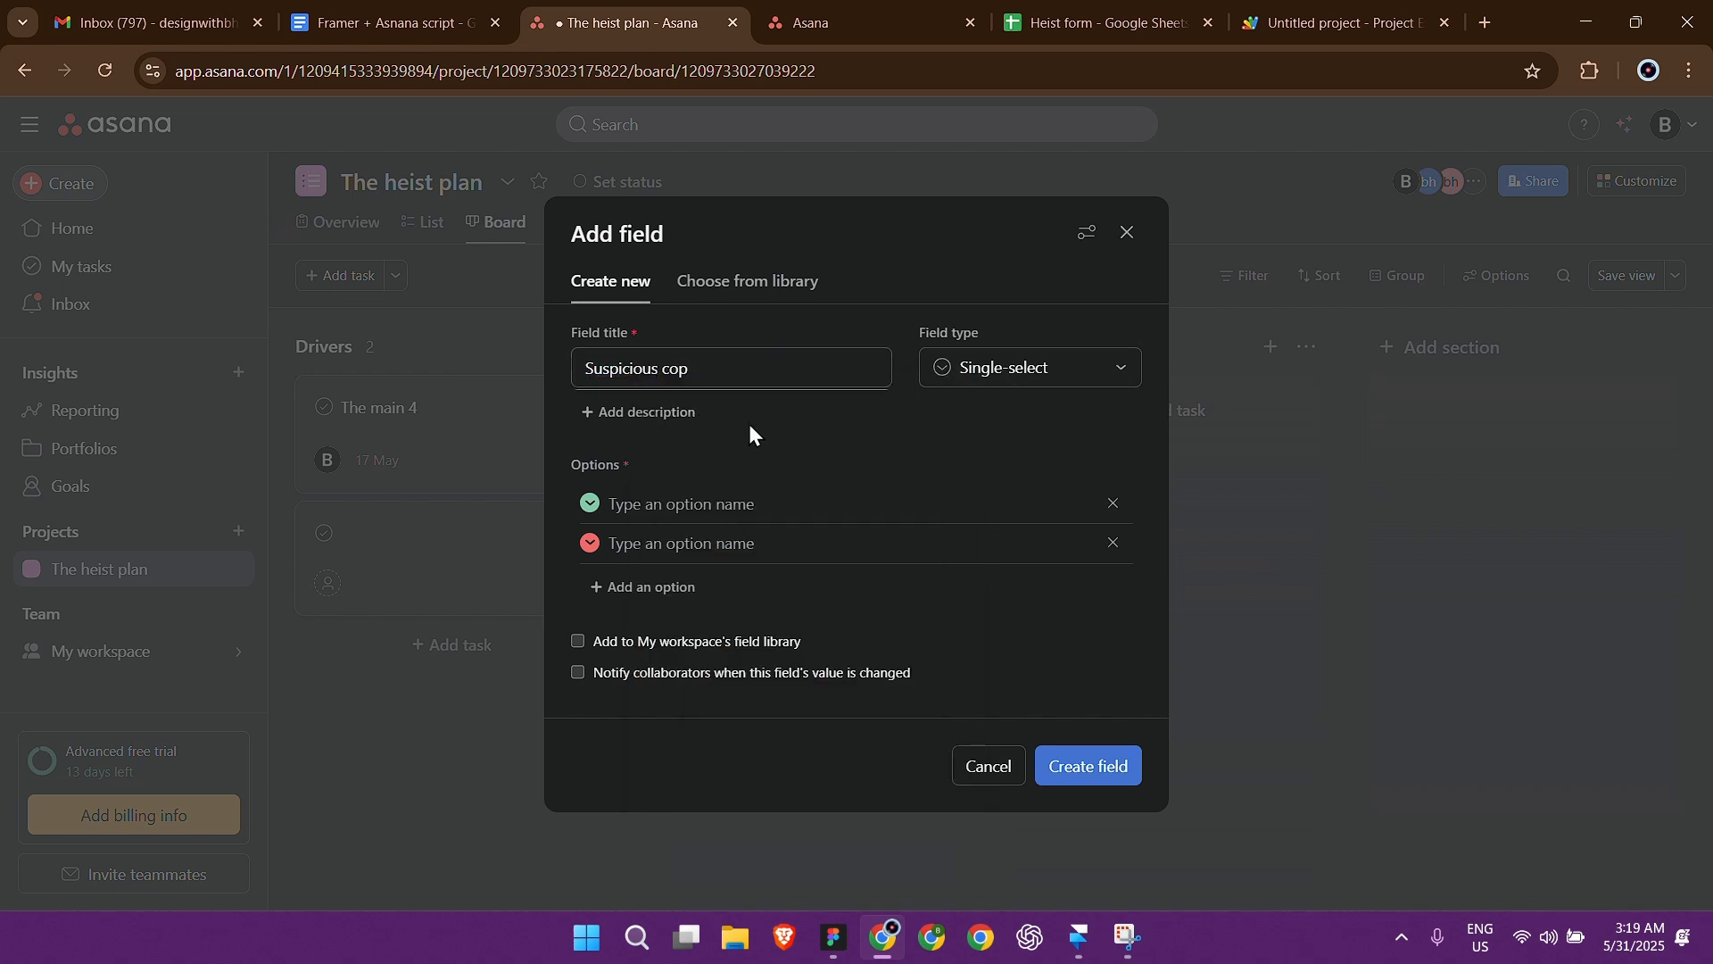
Step: Add Low, High and Medium as the new field's options
click(769, 502)
text(Low)
click(754, 544)
text(High)
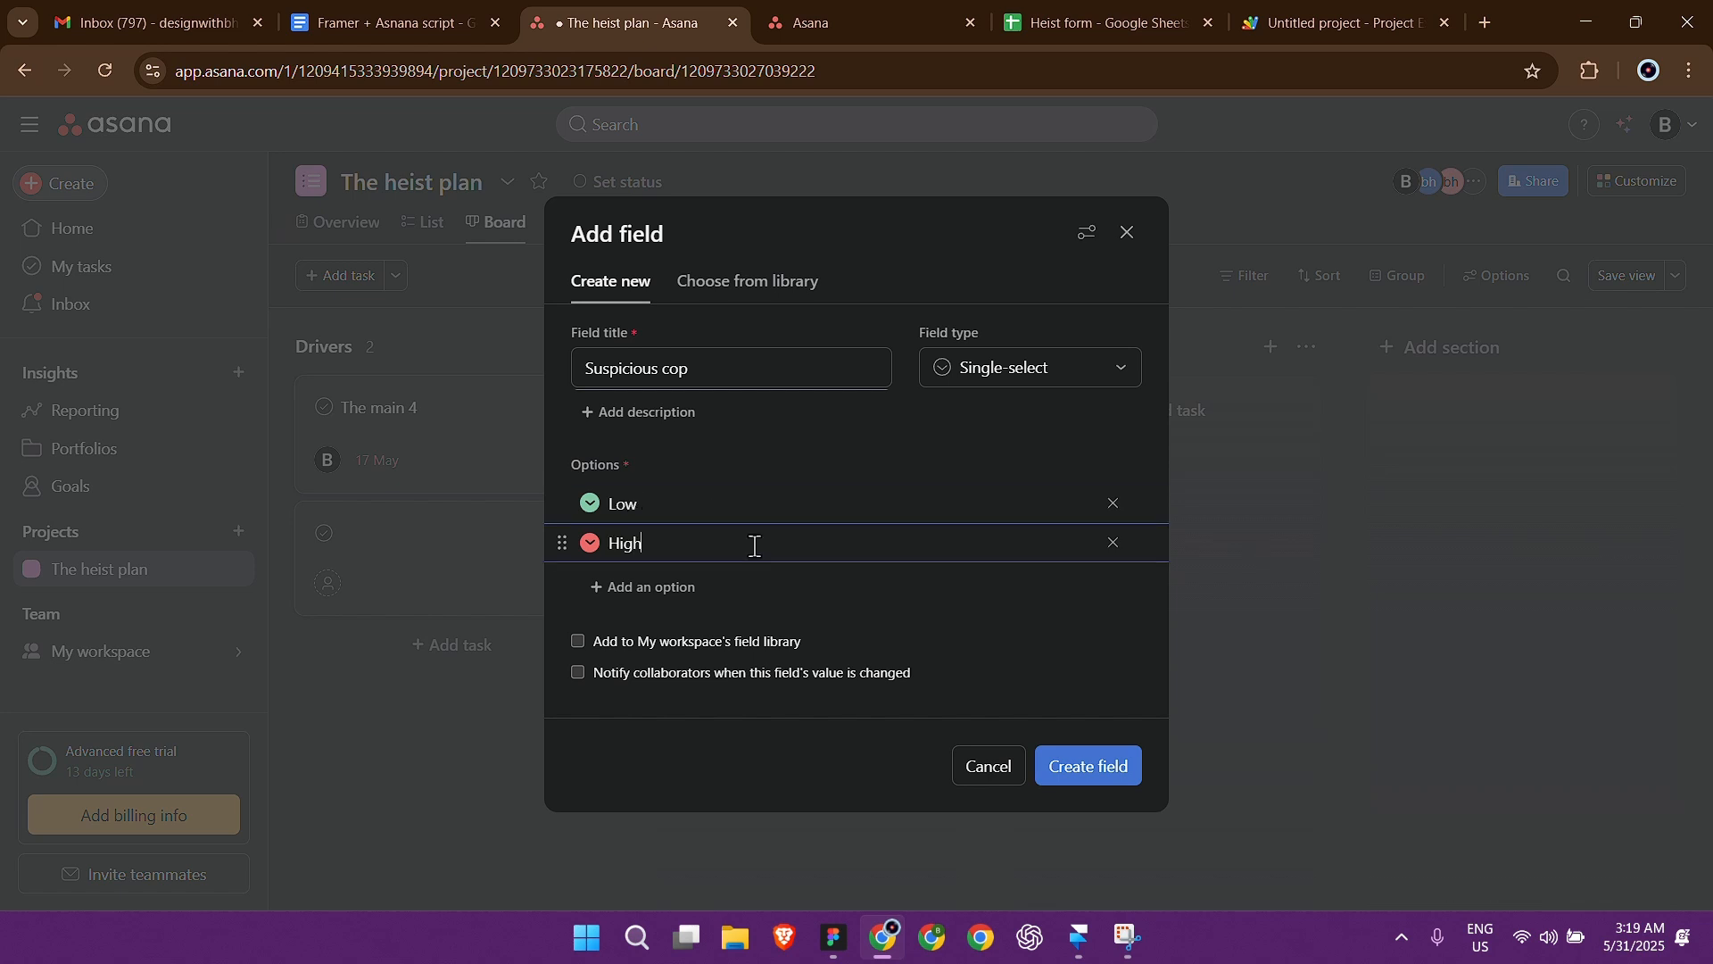
click(670, 588)
text(C)
key(BackSpace)
text(Medium)
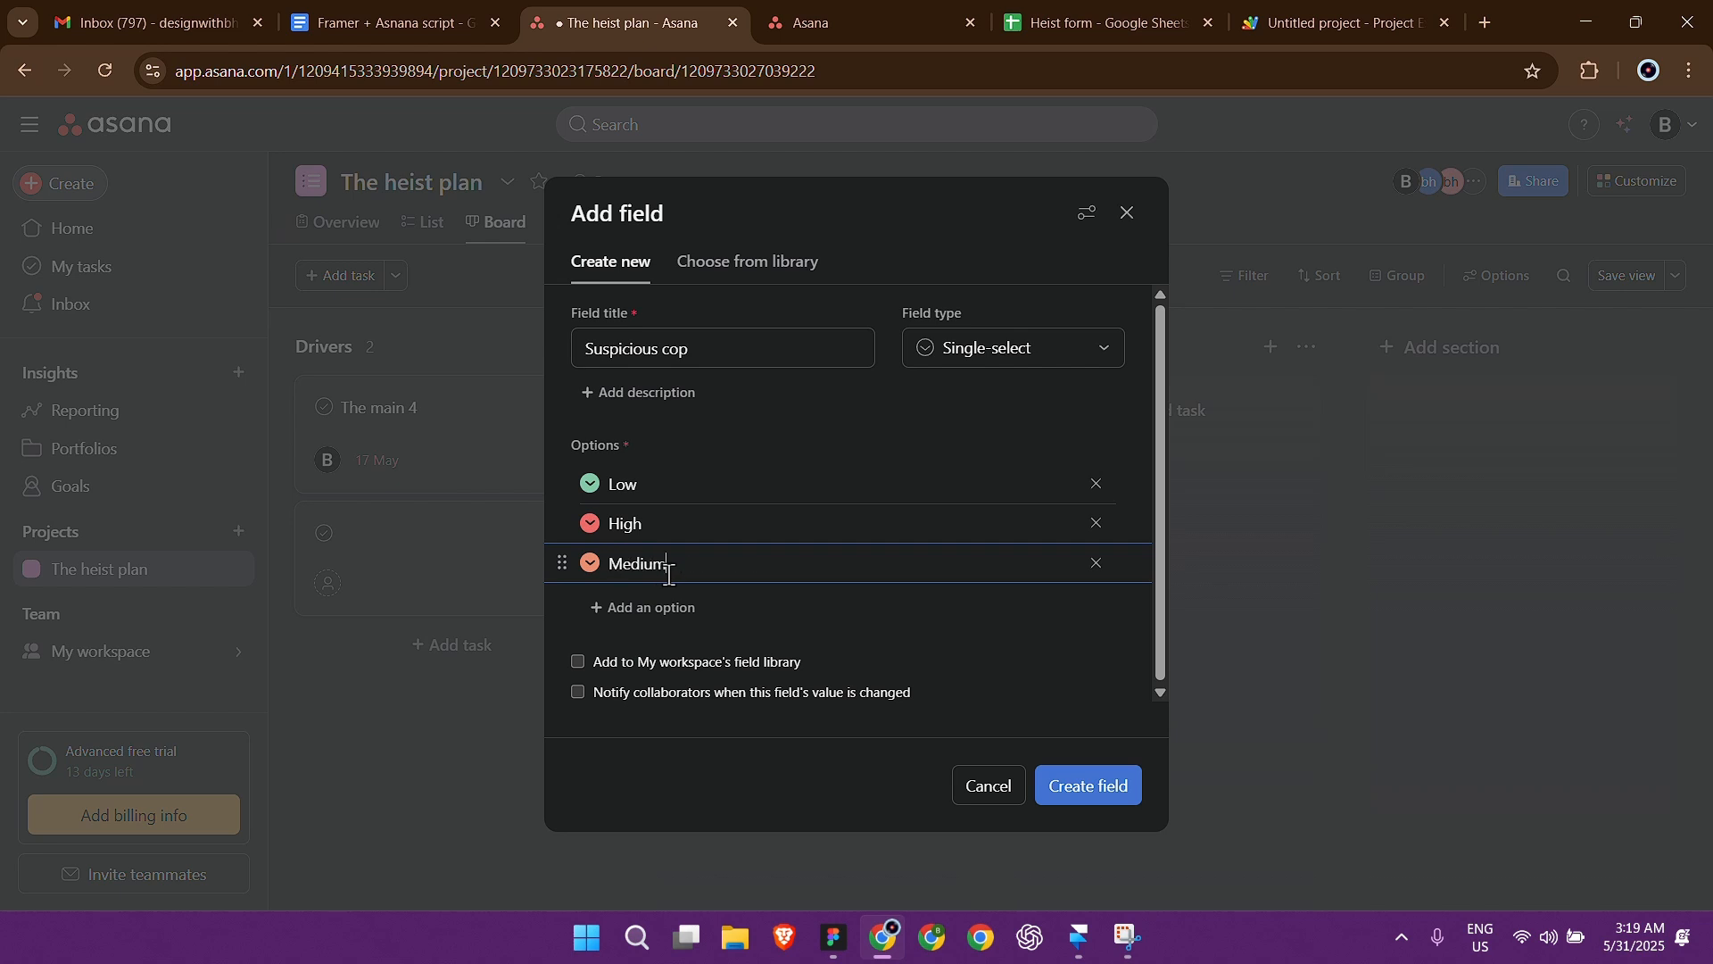
Step: Copy the field's title, create the field and check it in The main 4 task
triple_click(750, 351)
key(ctrl+c)
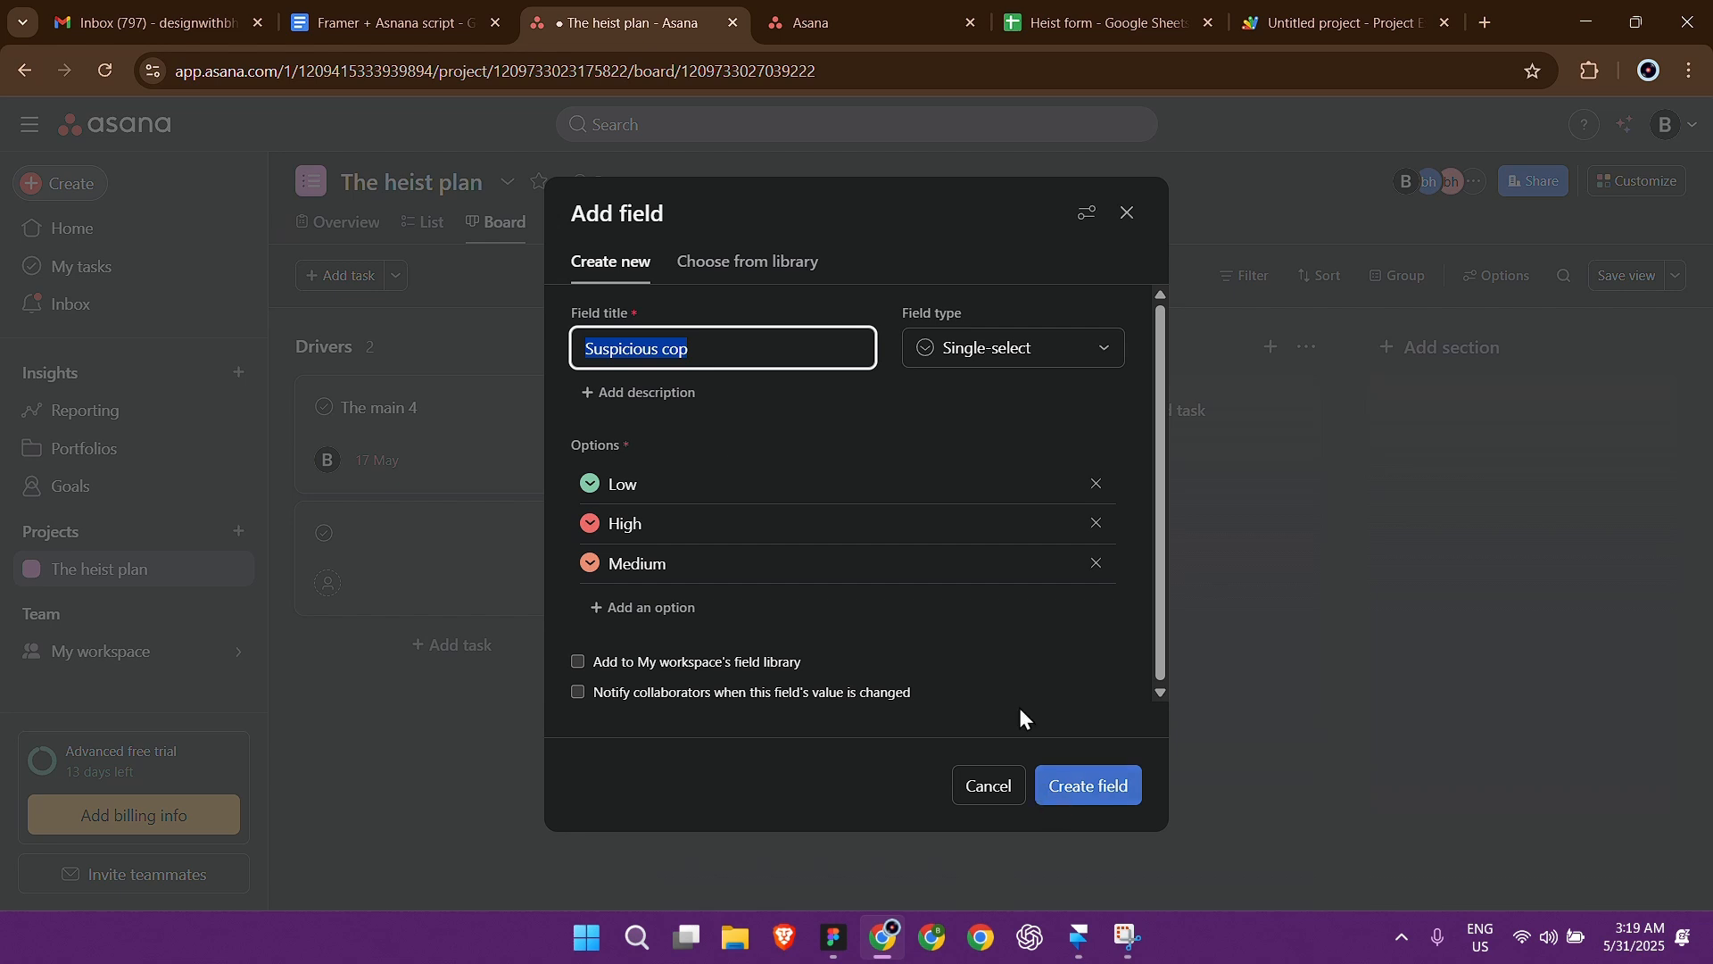
click(1068, 787)
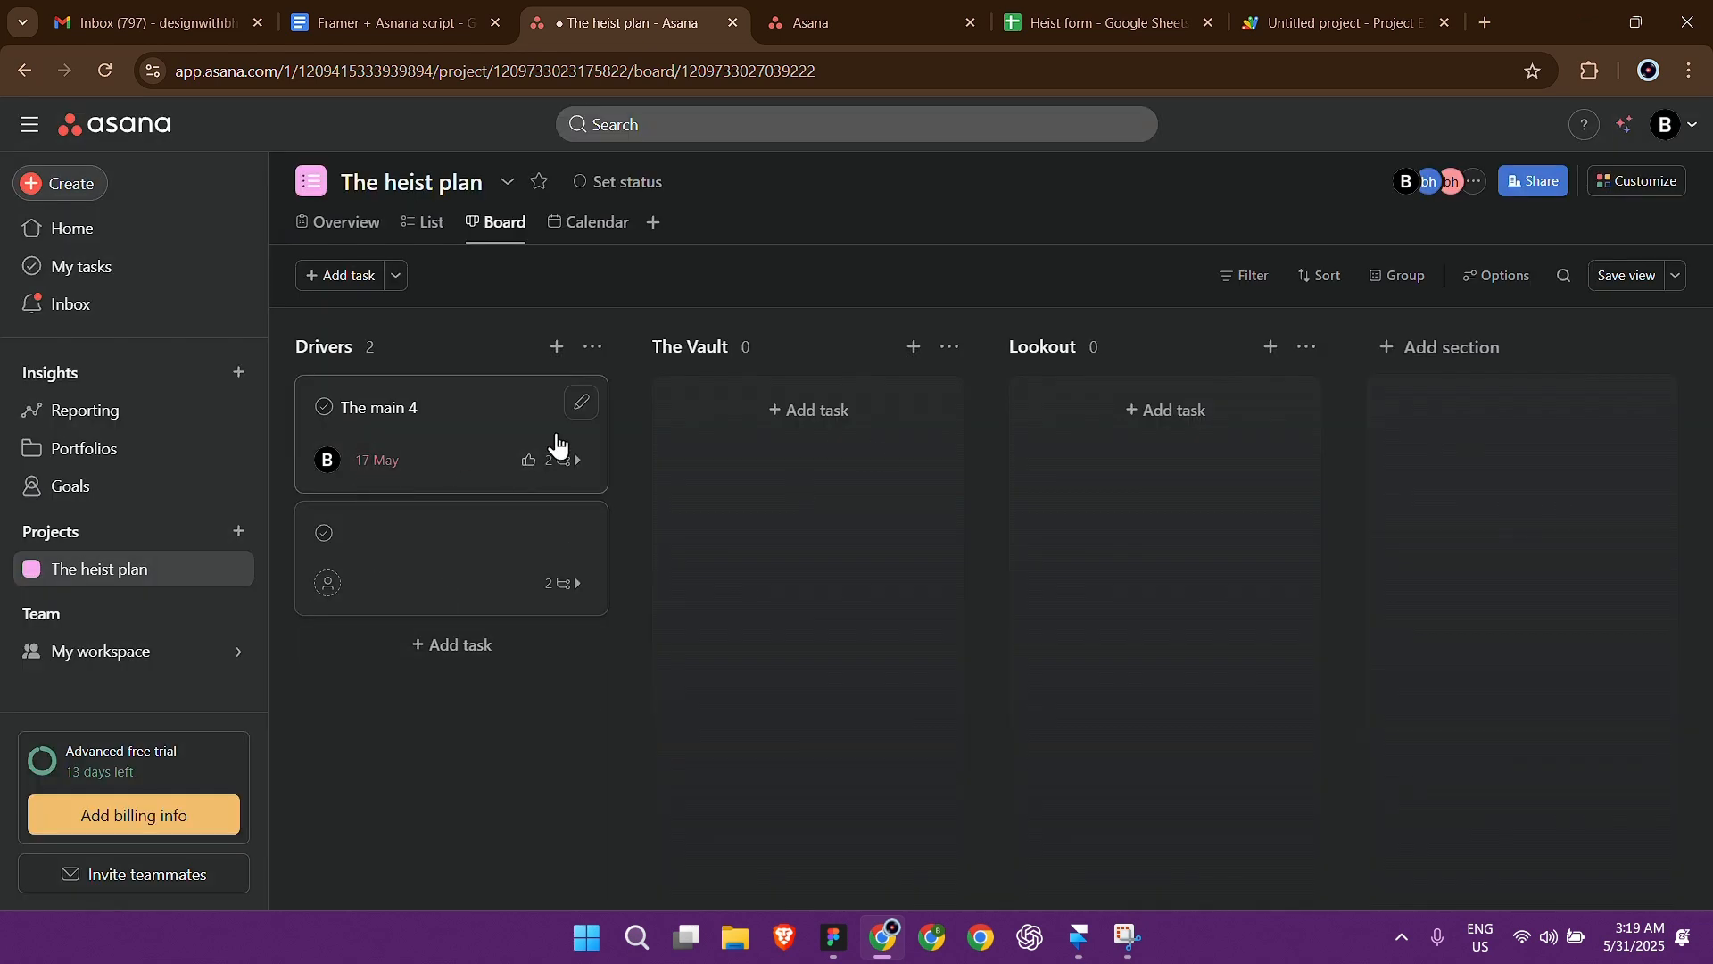
click(506, 425)
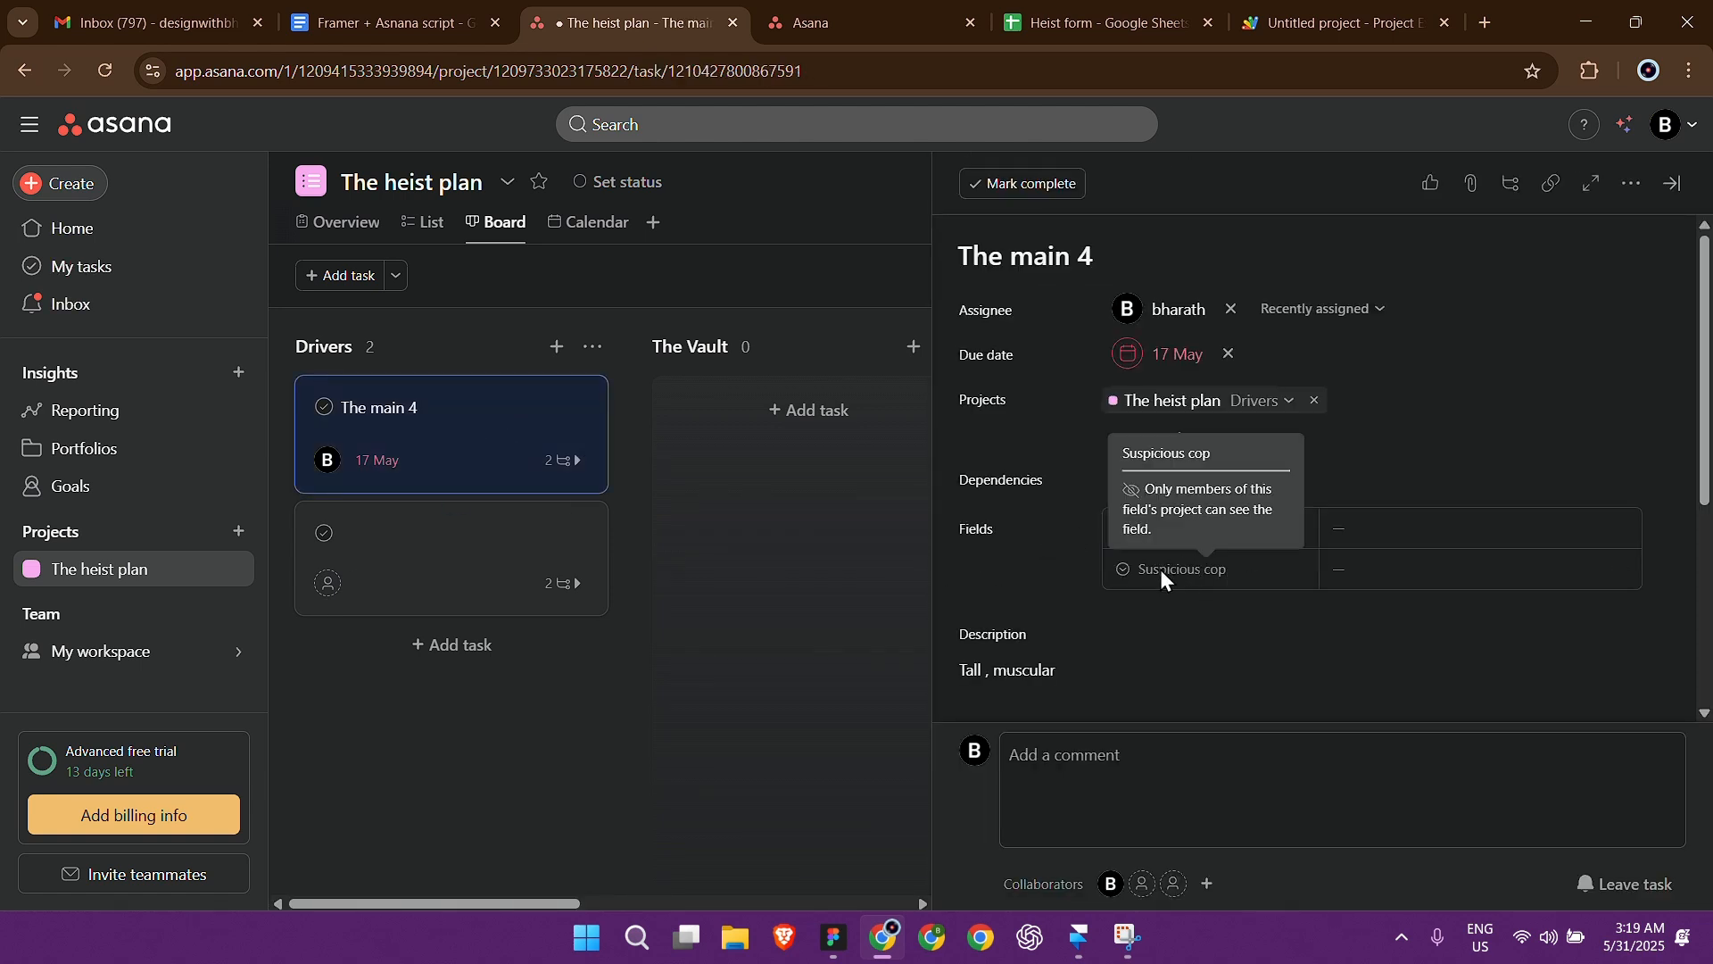
Step: Switch to Framer and duplicate the Role field in the Heist form
click(1079, 937)
click(705, 656)
scroll(908, 551, up, 3)
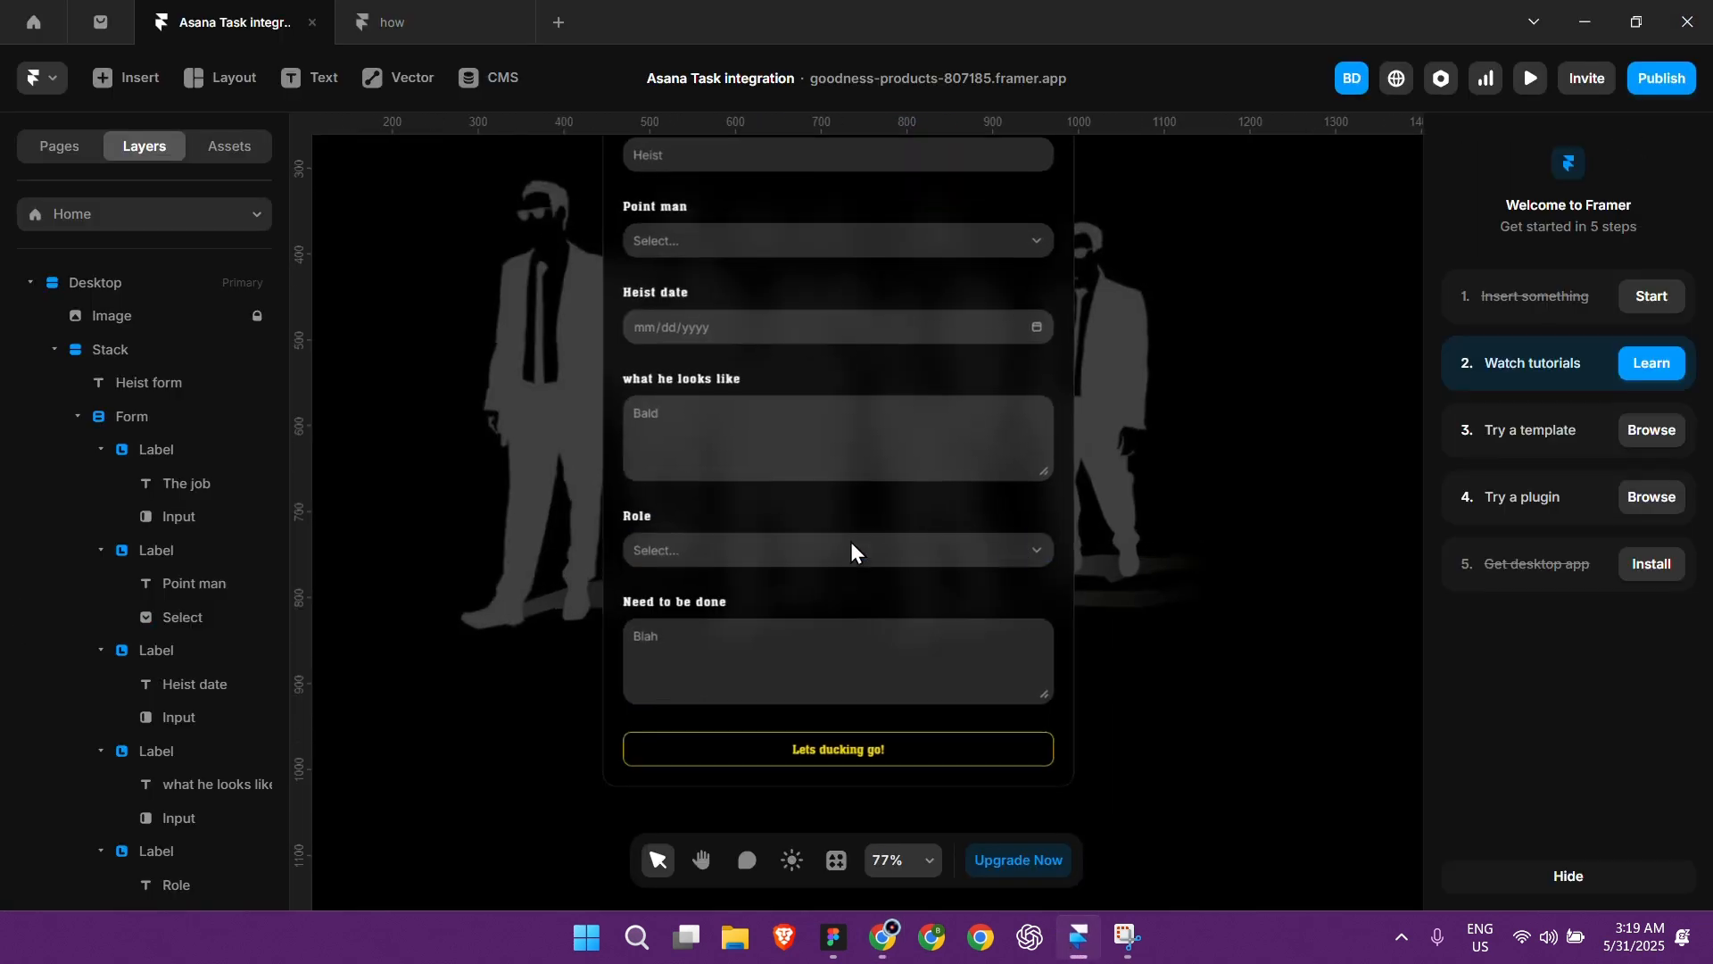
scroll(830, 534, up, 1)
click(736, 522)
scroll(733, 518, down, 2)
key(ctrl+d)
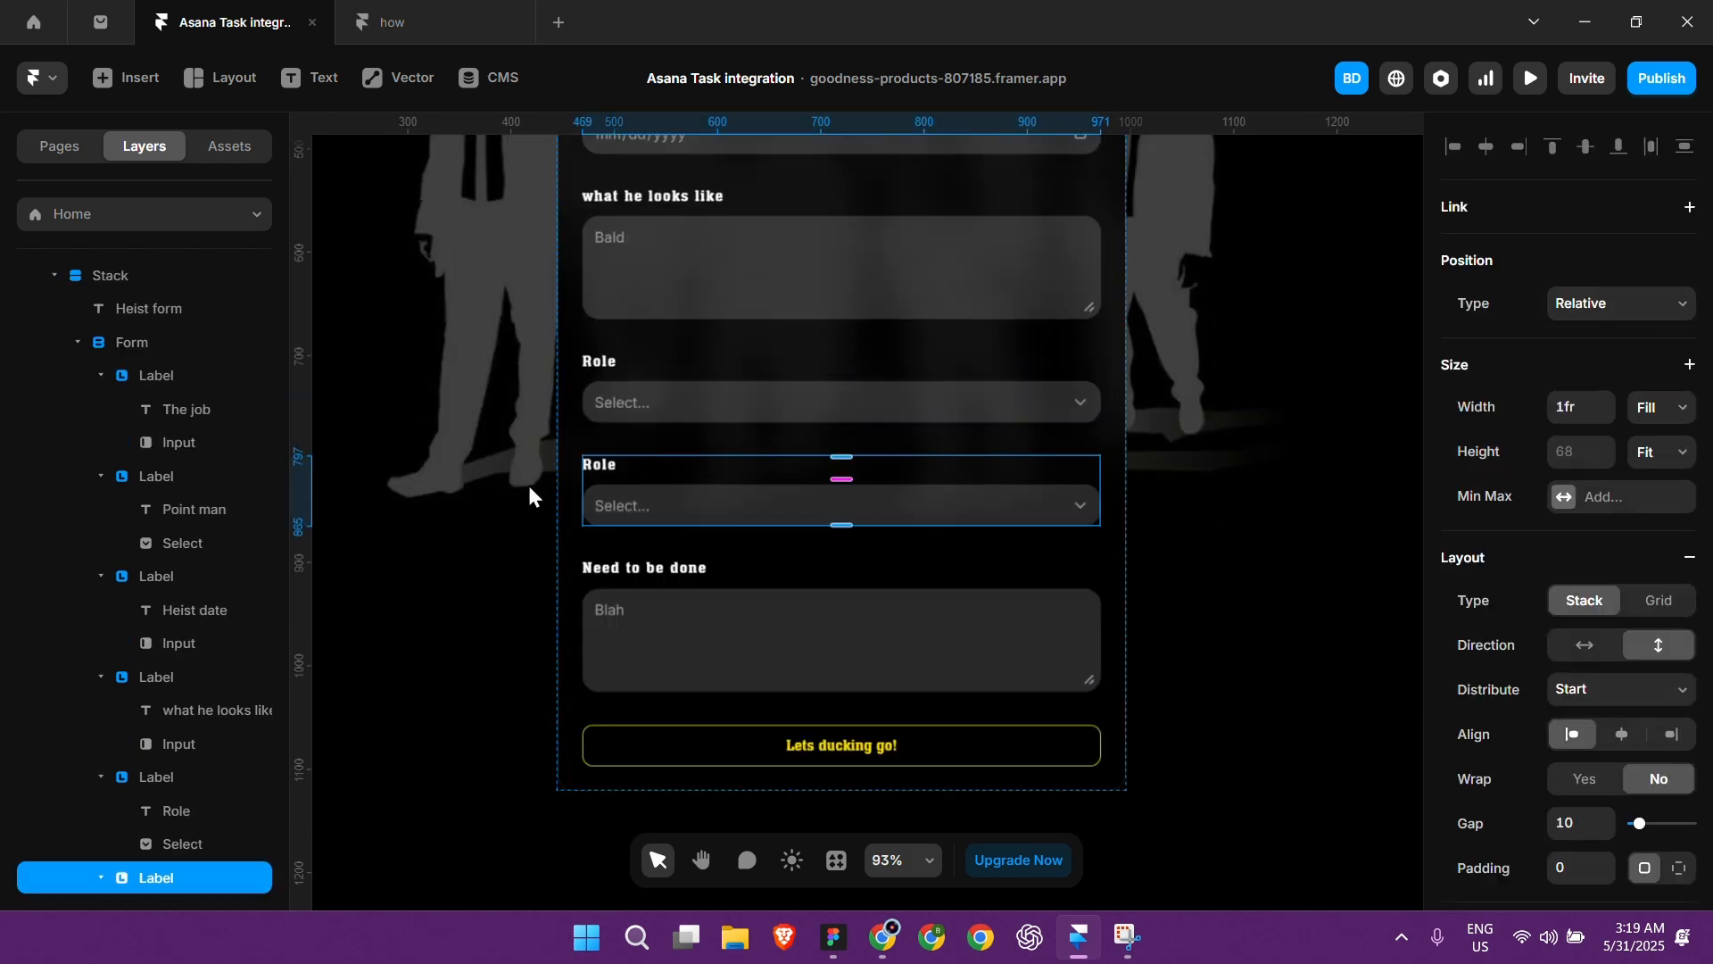
Step: Relabel the duplicated Role field as "Suspicious cop" and select its dropdown input
scroll(531, 484, up, 4)
click(665, 445)
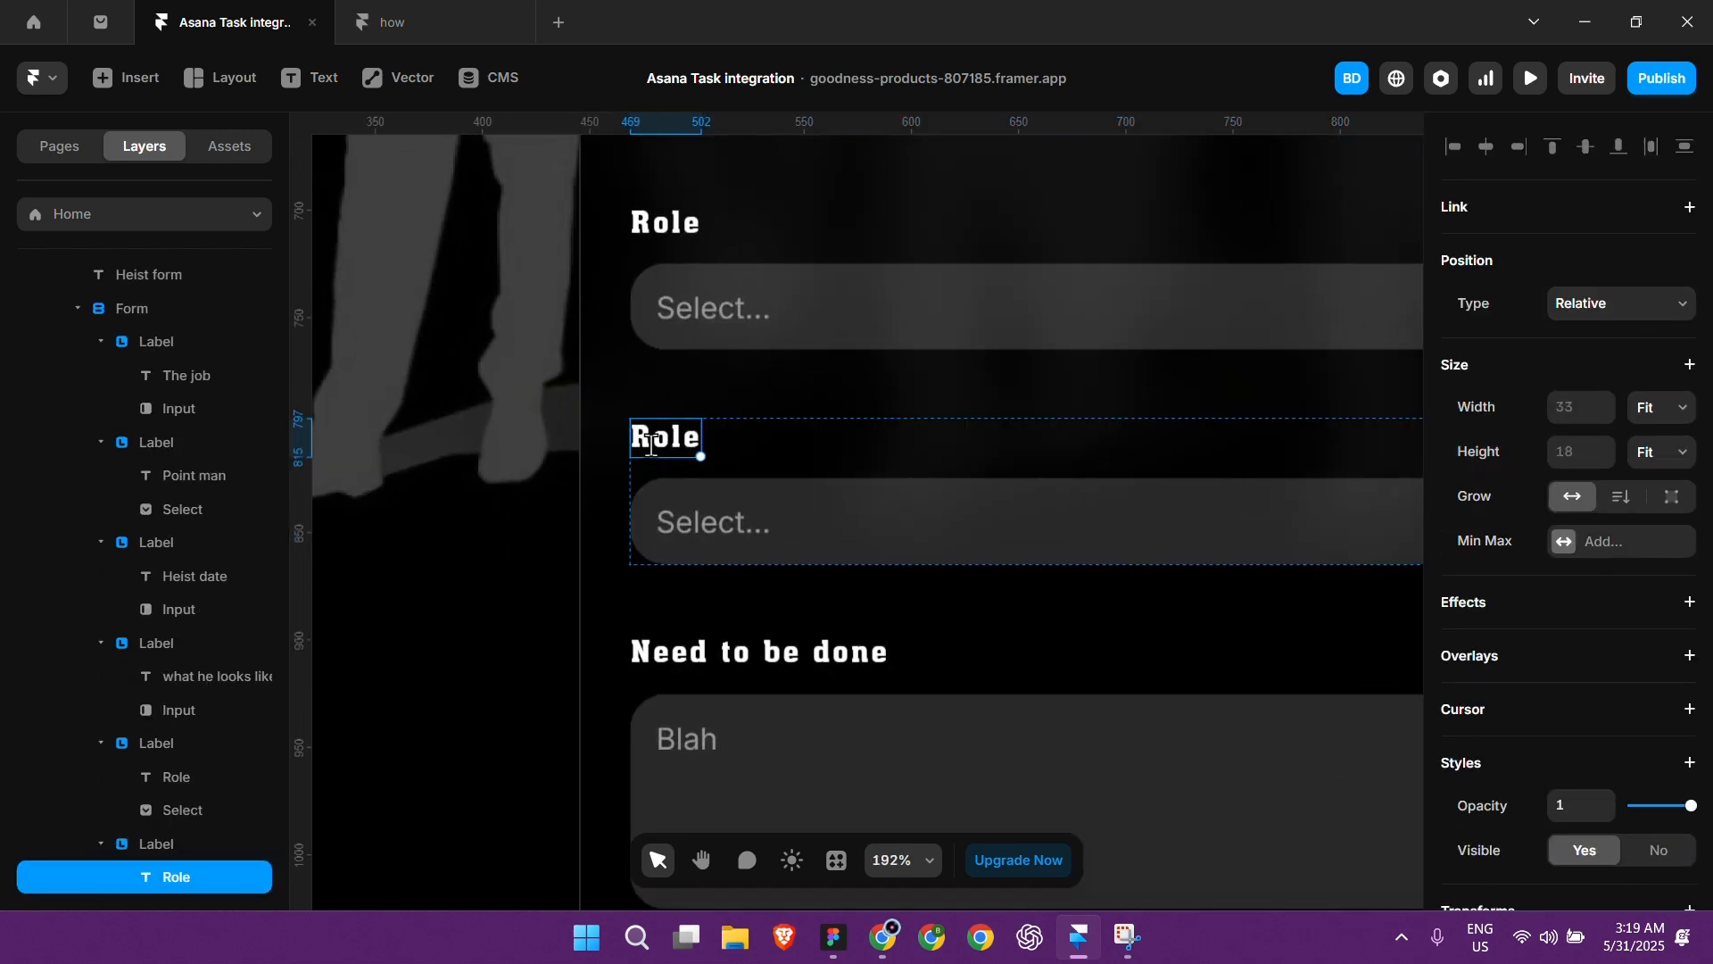
double_click(651, 447)
key(ctrl+v)
click(906, 517)
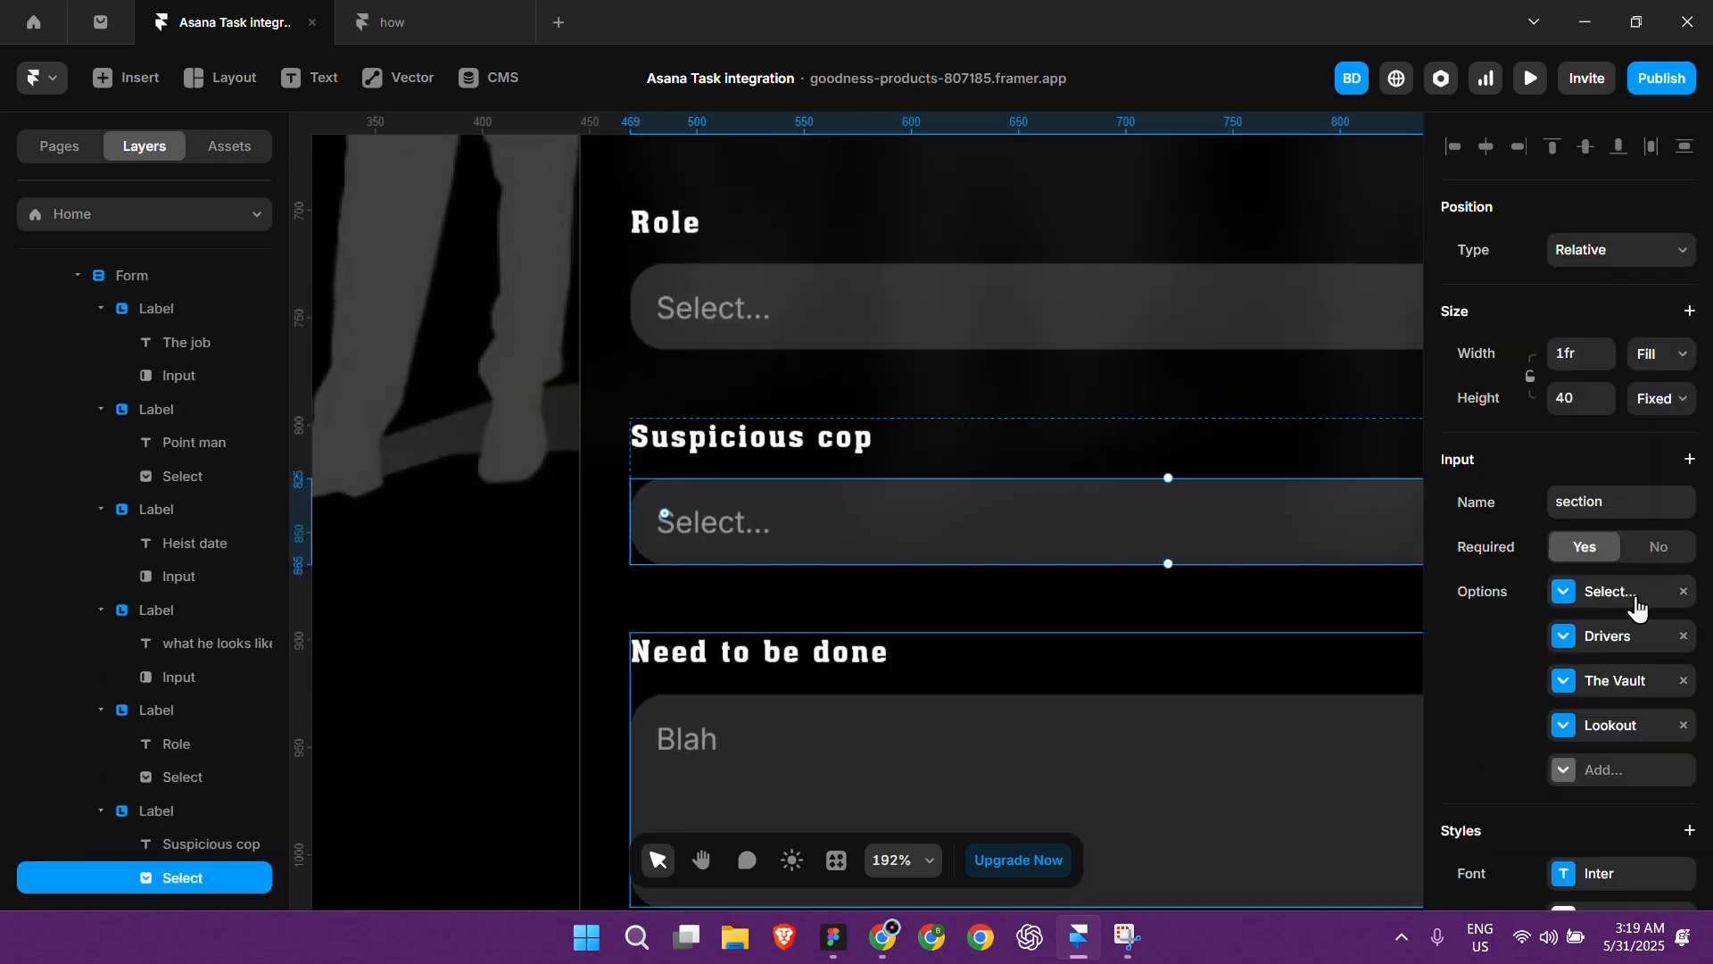
Step: Set the duplicated dropdown input's name to "Suspicious cop" by pasting the copied field title
click(1609, 488)
click(1624, 500)
click(1636, 506)
key(ctrl+v)
key(Return)
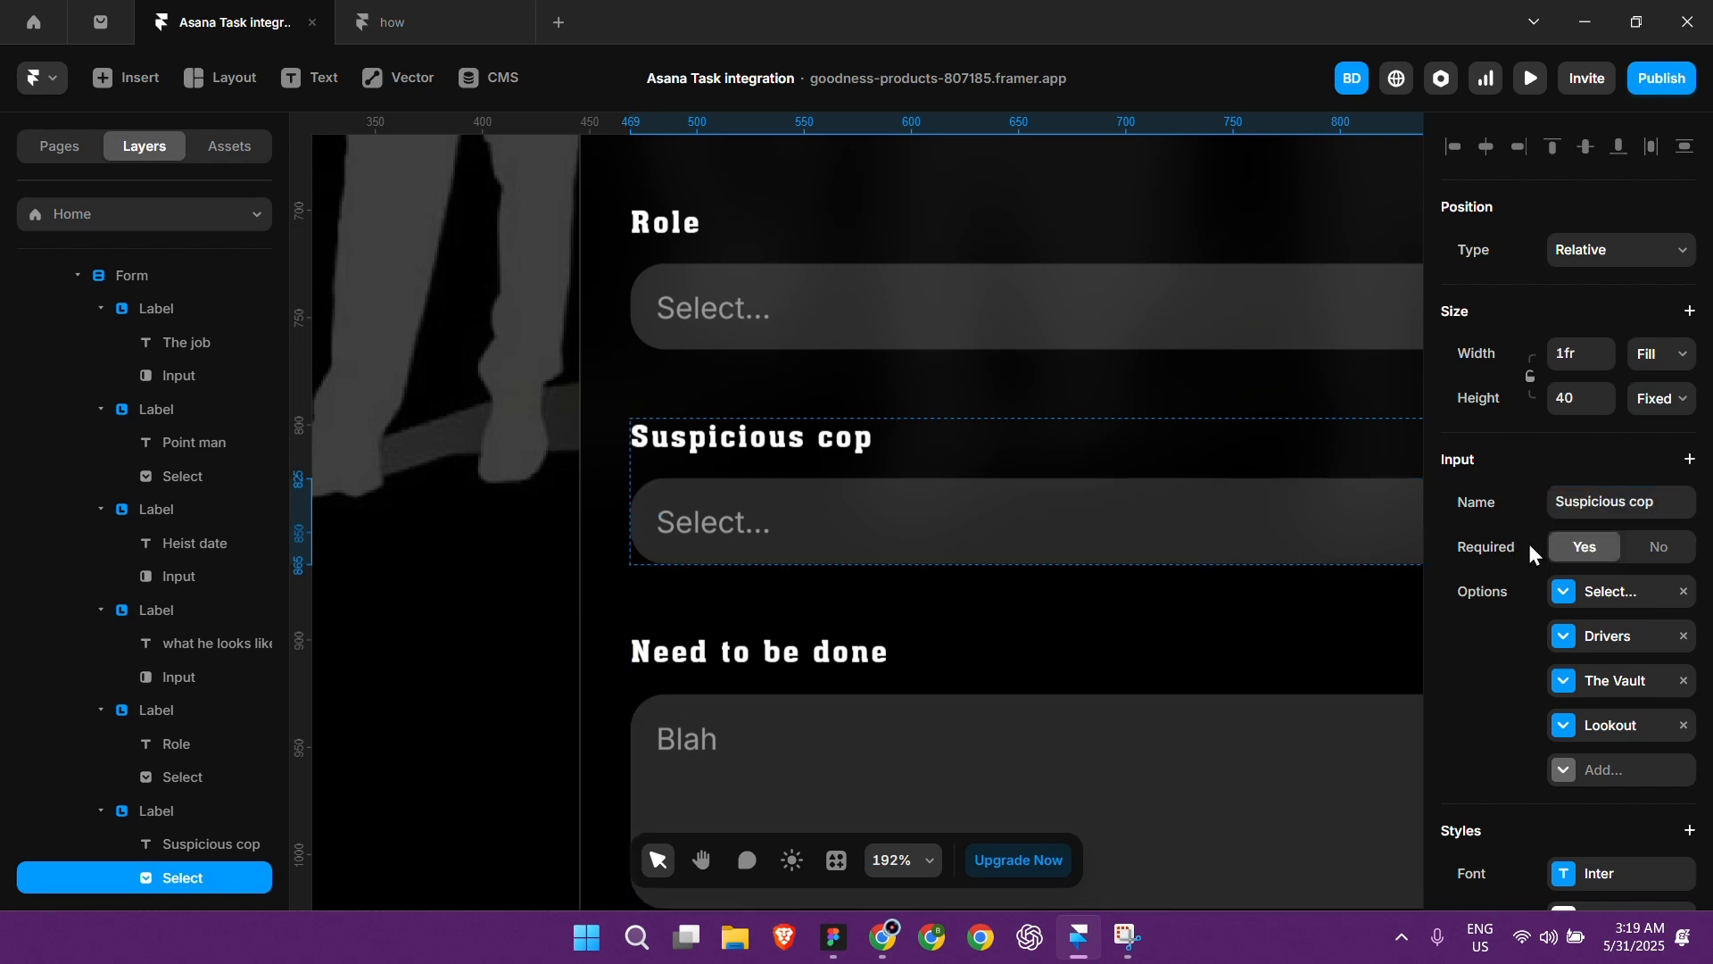
Step: Check the Suspicious cop options in Asana, then change the dropdown's Drivers option in Framer to High
scroll(1579, 589, down, 1)
click(1587, 576)
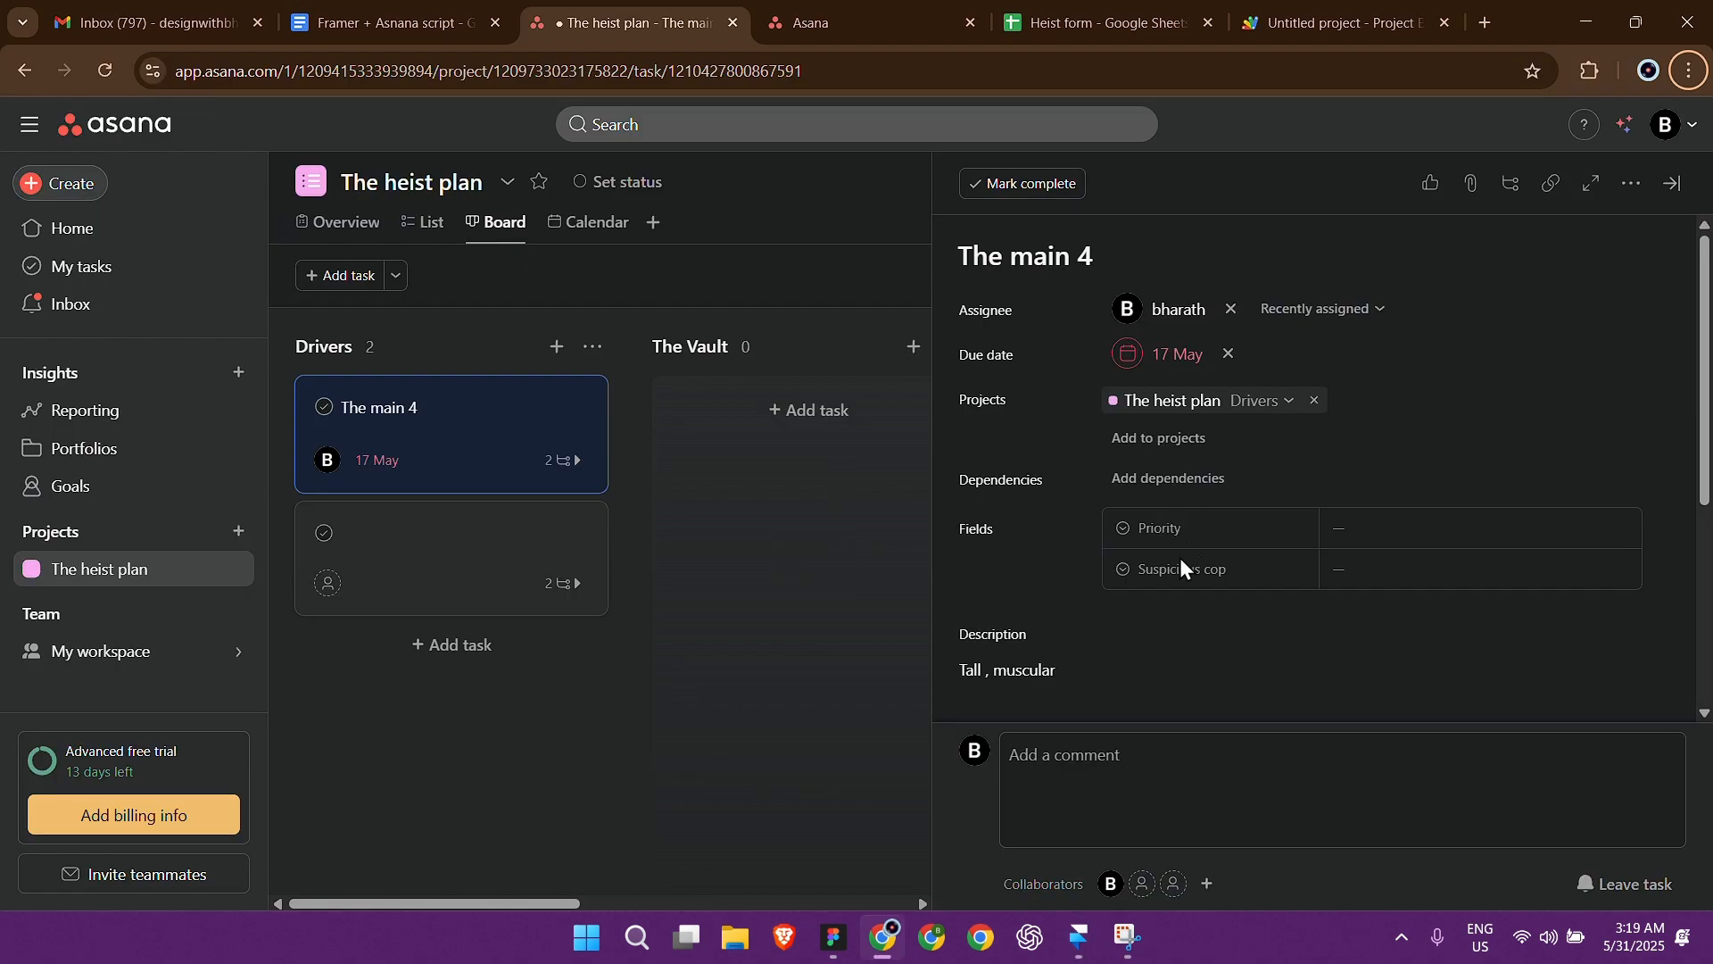
click(1411, 576)
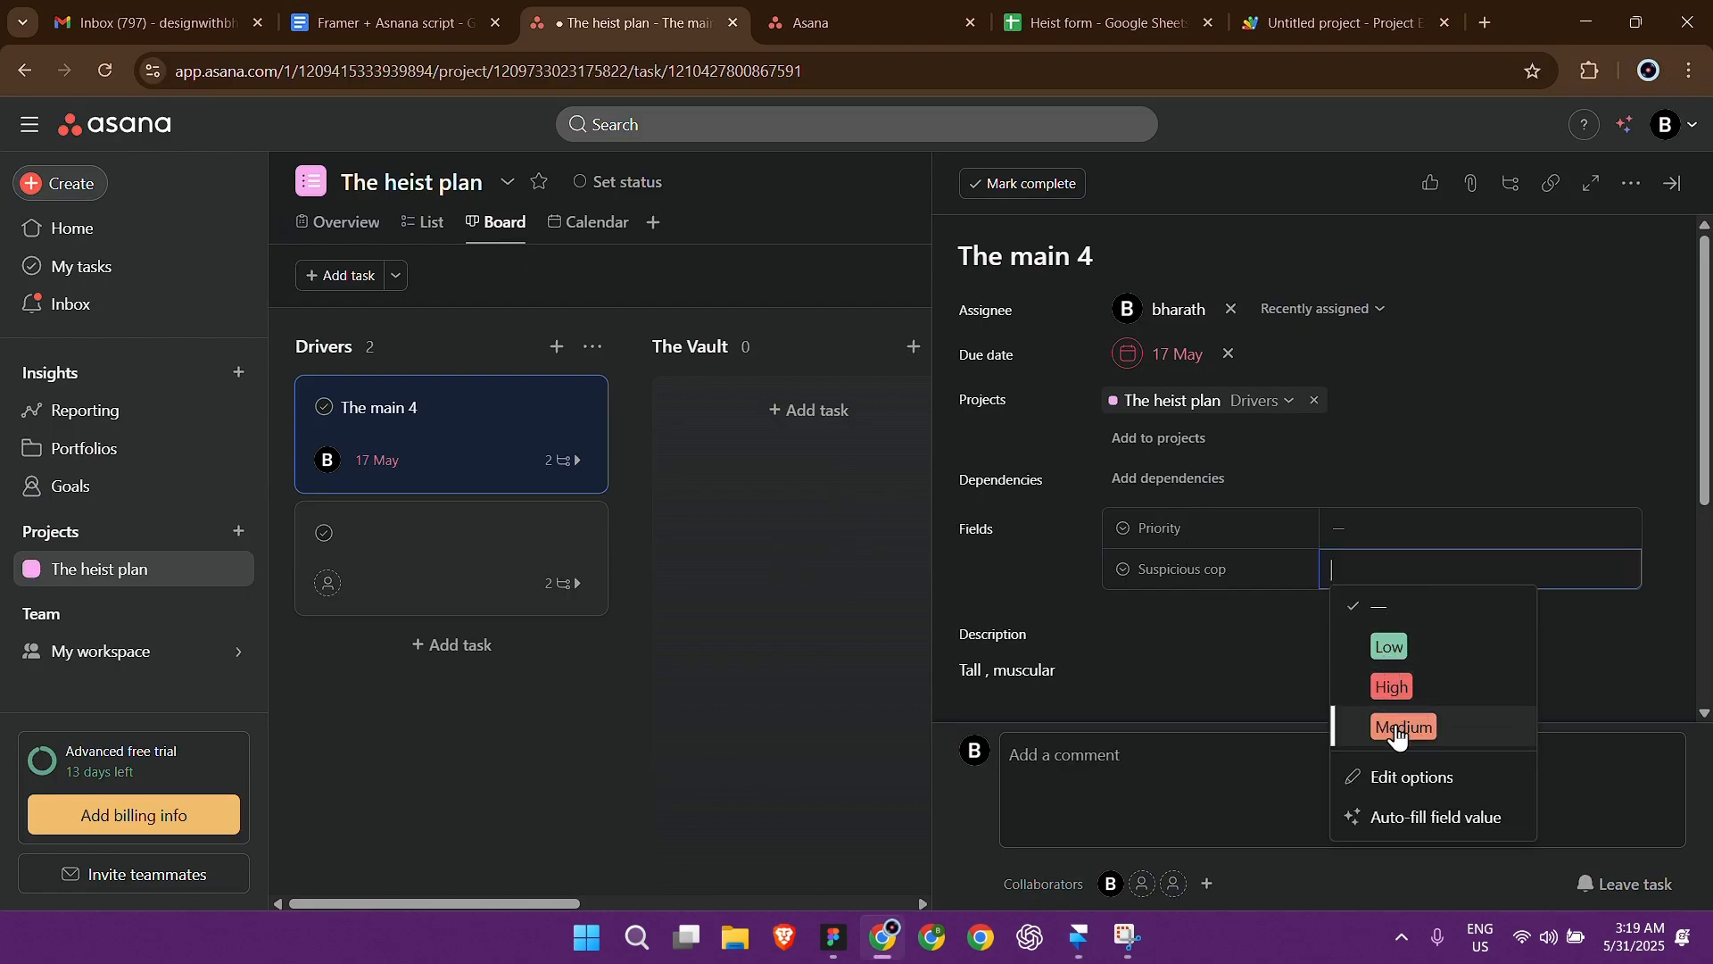
key(alt+Tab)
click(1338, 676)
text(High)
key(ctrl+a)
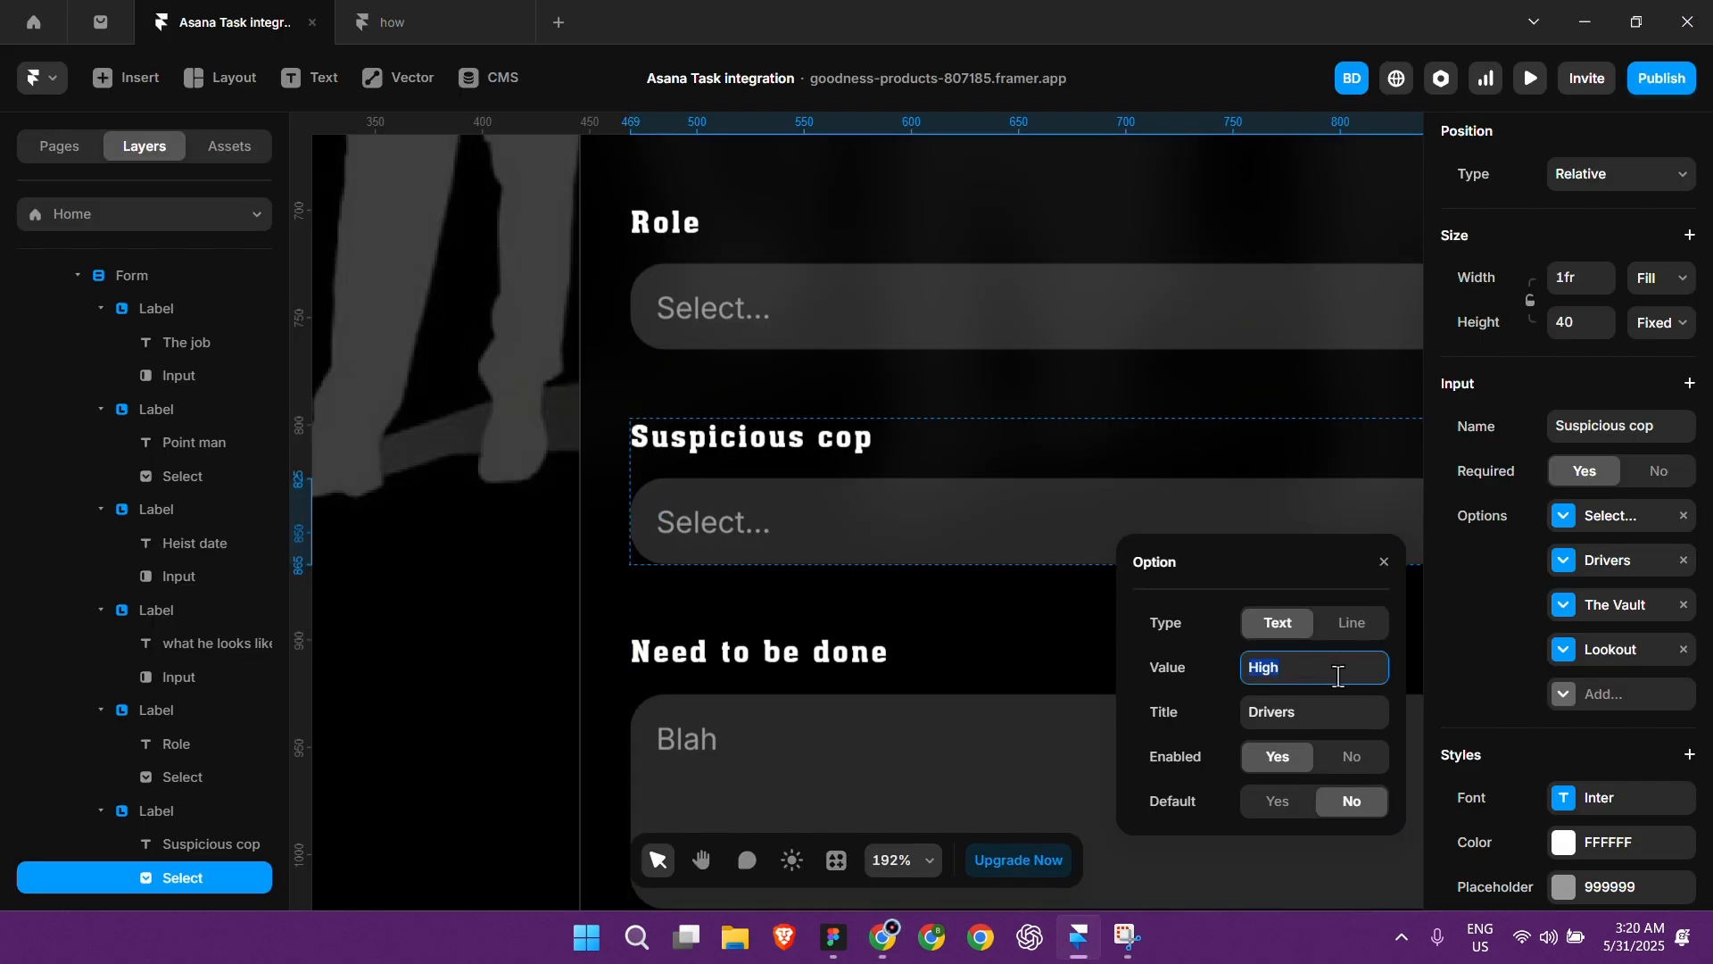
key(Return)
Step: Change the value and title of the dropdown's The Vault option to Low
click(1551, 607)
click(1321, 729)
text(Low)
click(1325, 752)
text(Low)
key(Return)
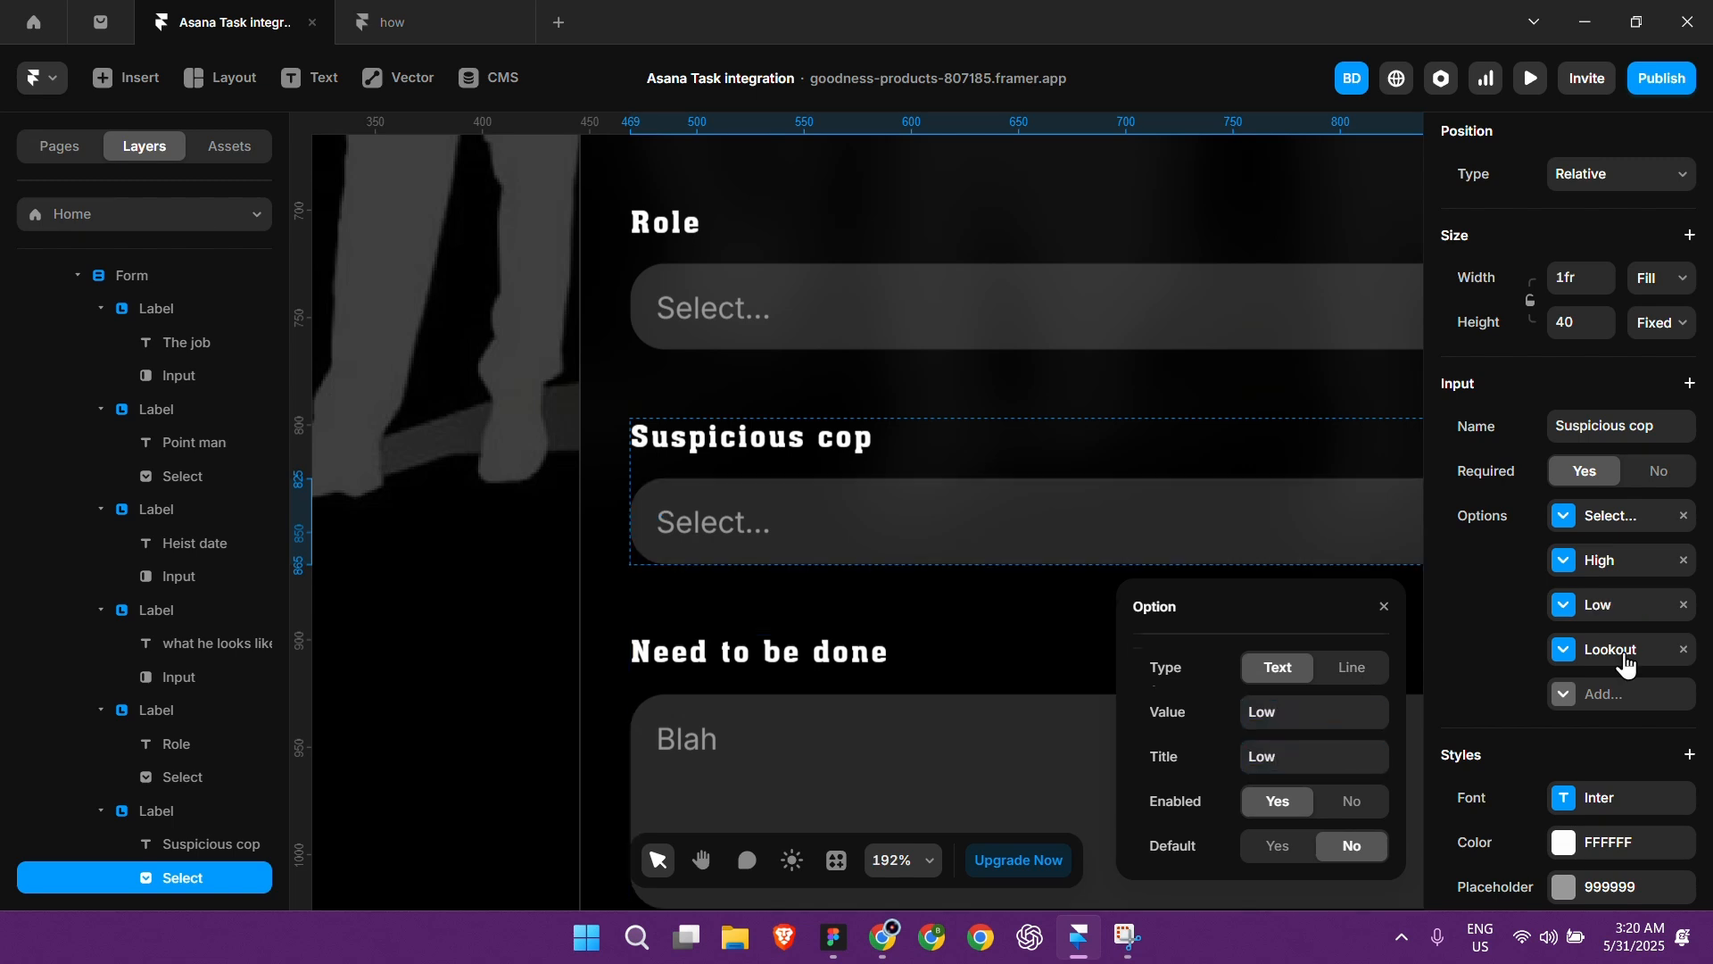
Step: Change the value and title of the dropdown's Lookout option to Medium
click(1614, 650)
click(1283, 727)
text(Medium)
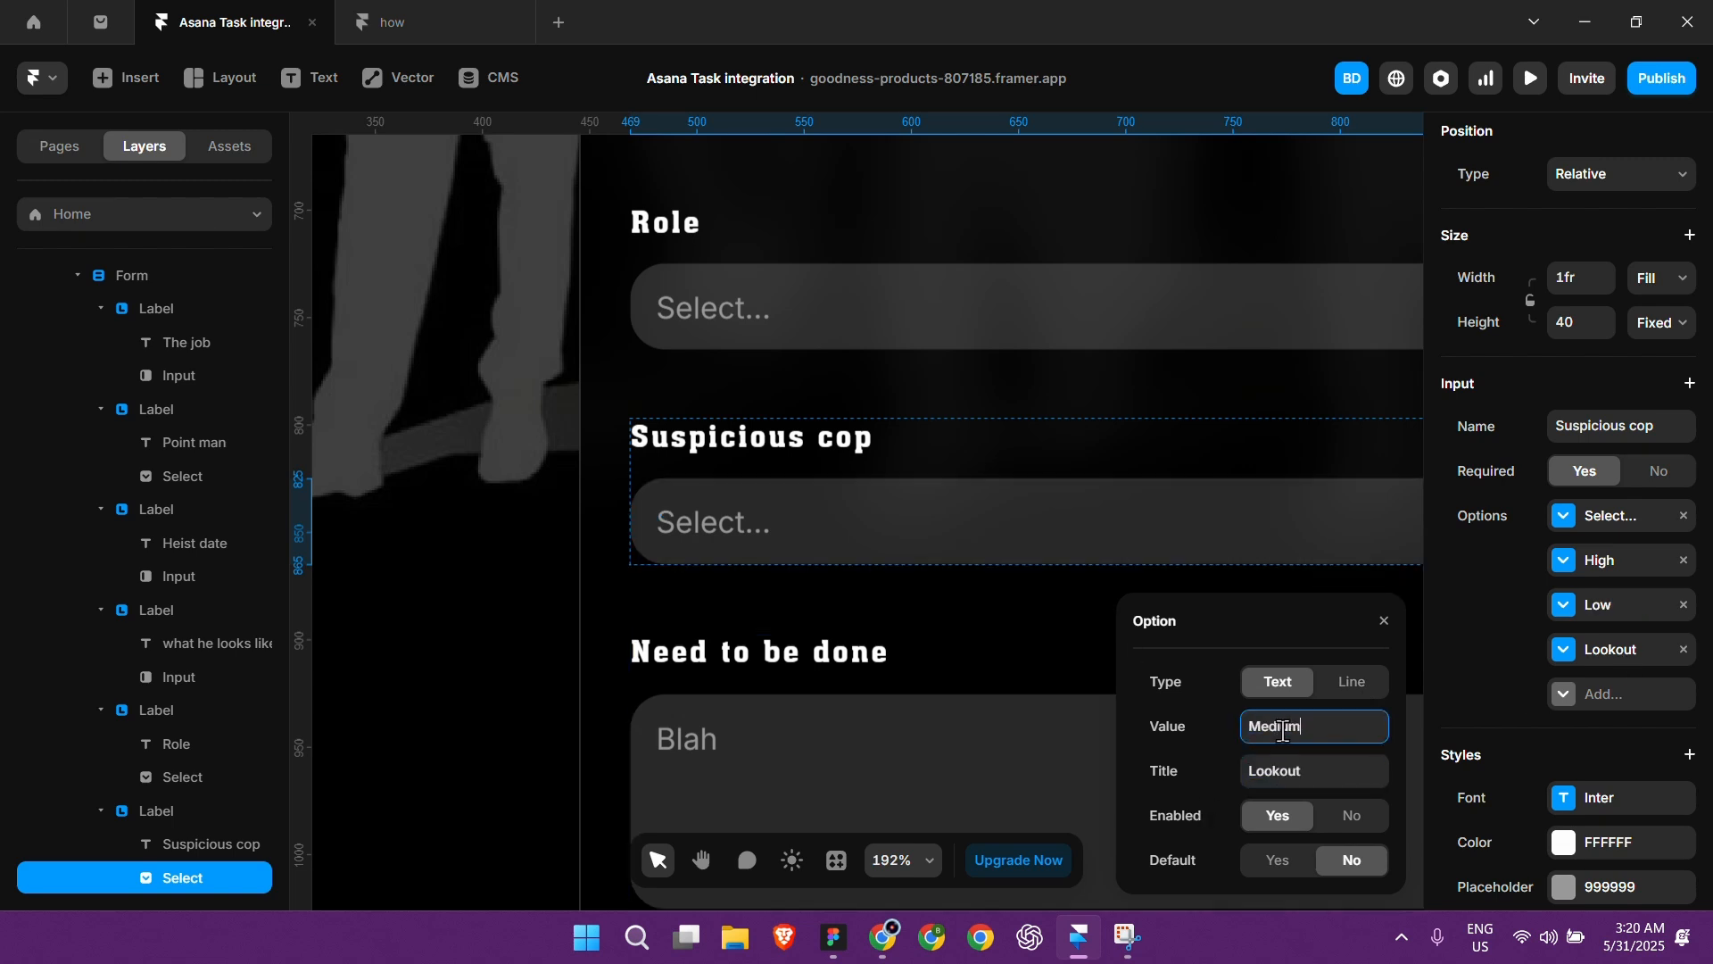
click(1305, 769)
text(Medium)
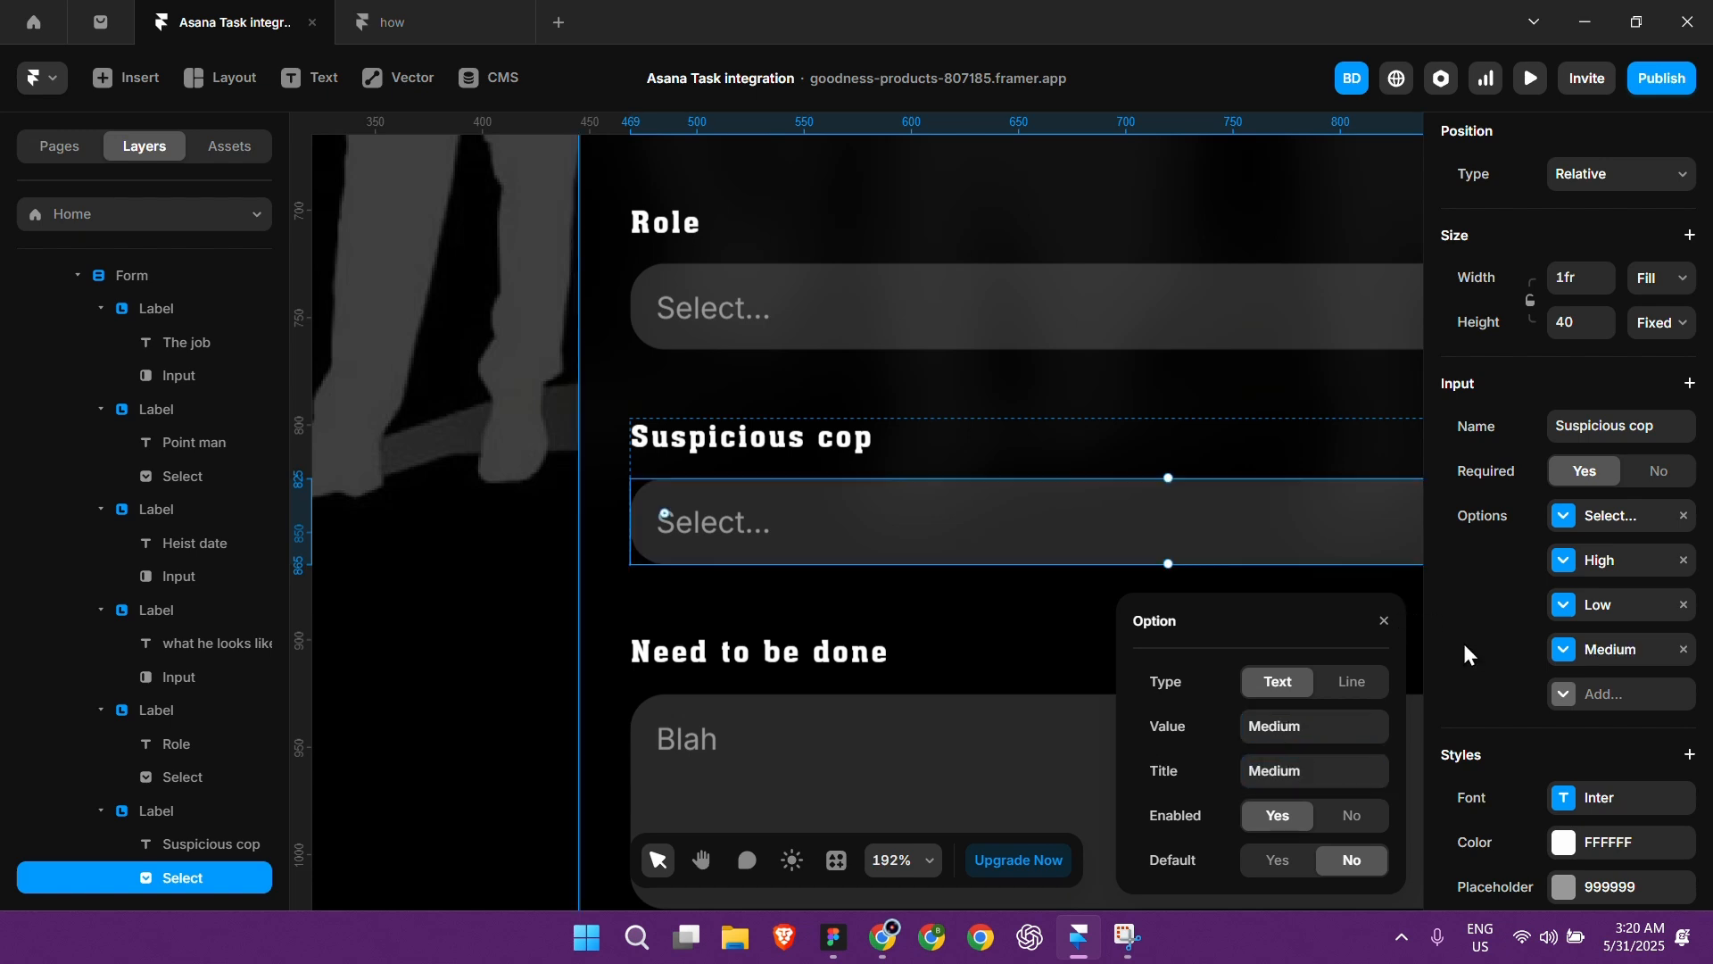
key(Escape)
Step: Select the Suspicious cop field and preview the Heist form full screen
click(884, 455)
scroll(883, 450, down, 5)
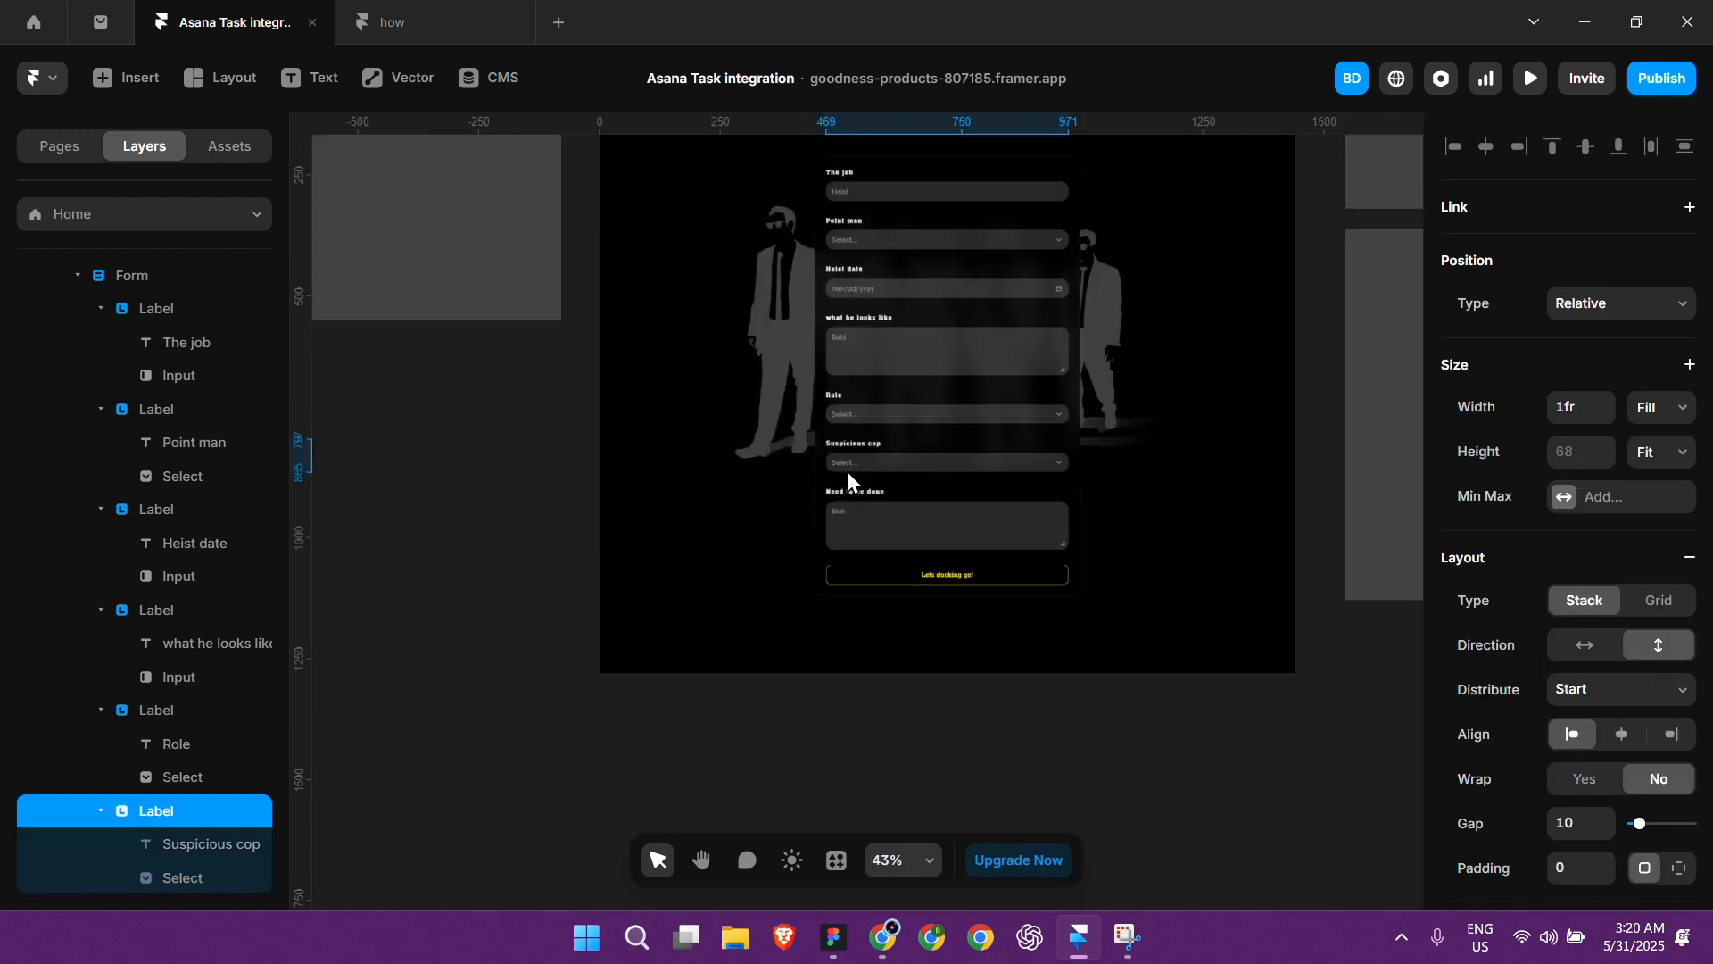
click(848, 471)
click(932, 450)
click(930, 451)
scroll(539, 444, down, 4)
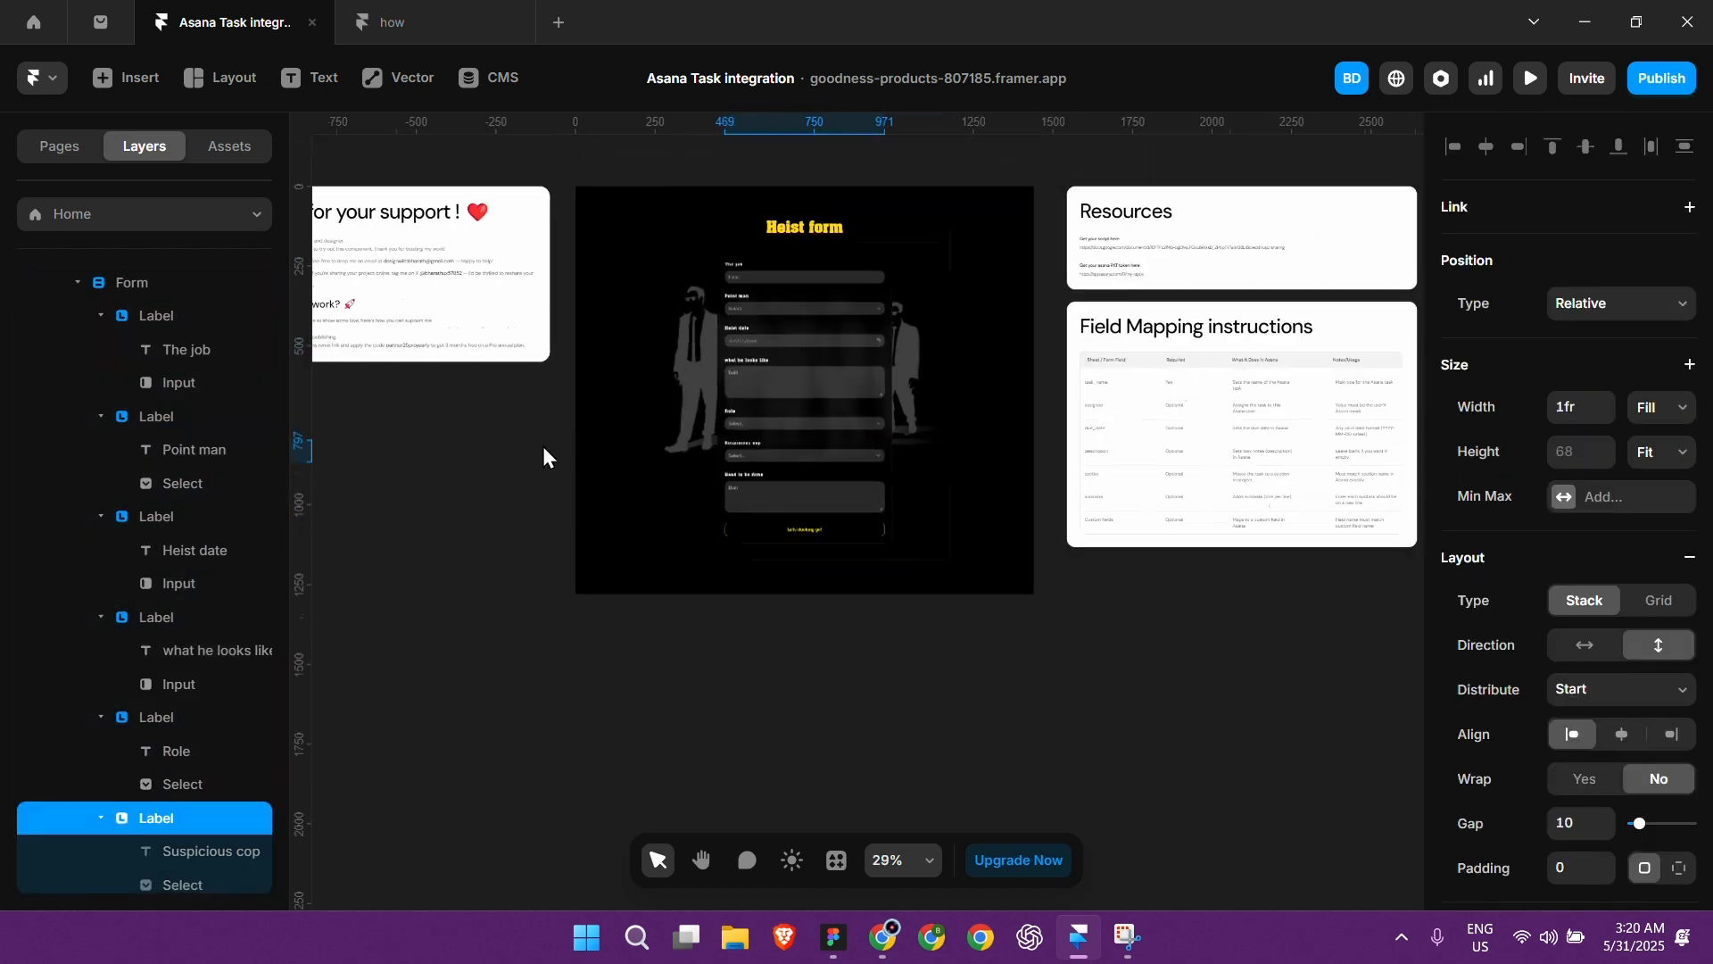
click(596, 154)
click(214, 77)
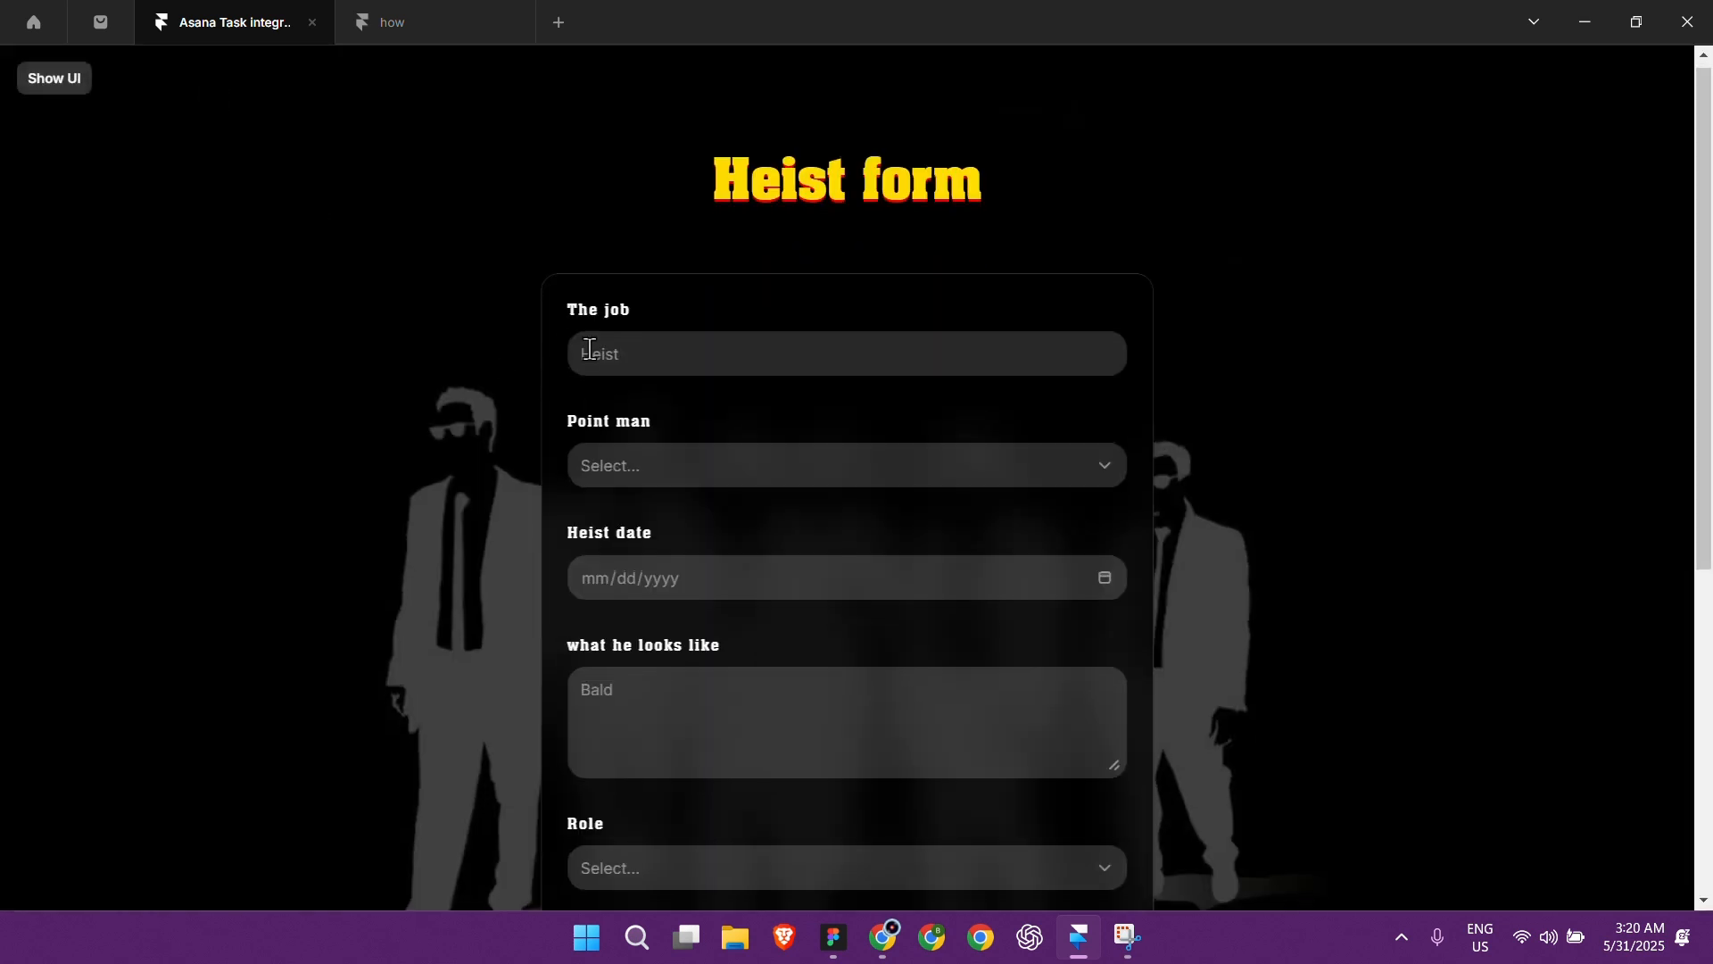
Step: Fill in the job as "the cop", choose Mr pink as point man and set the heist date to 06/20/2025
scroll(638, 311, down, 1)
click(637, 311)
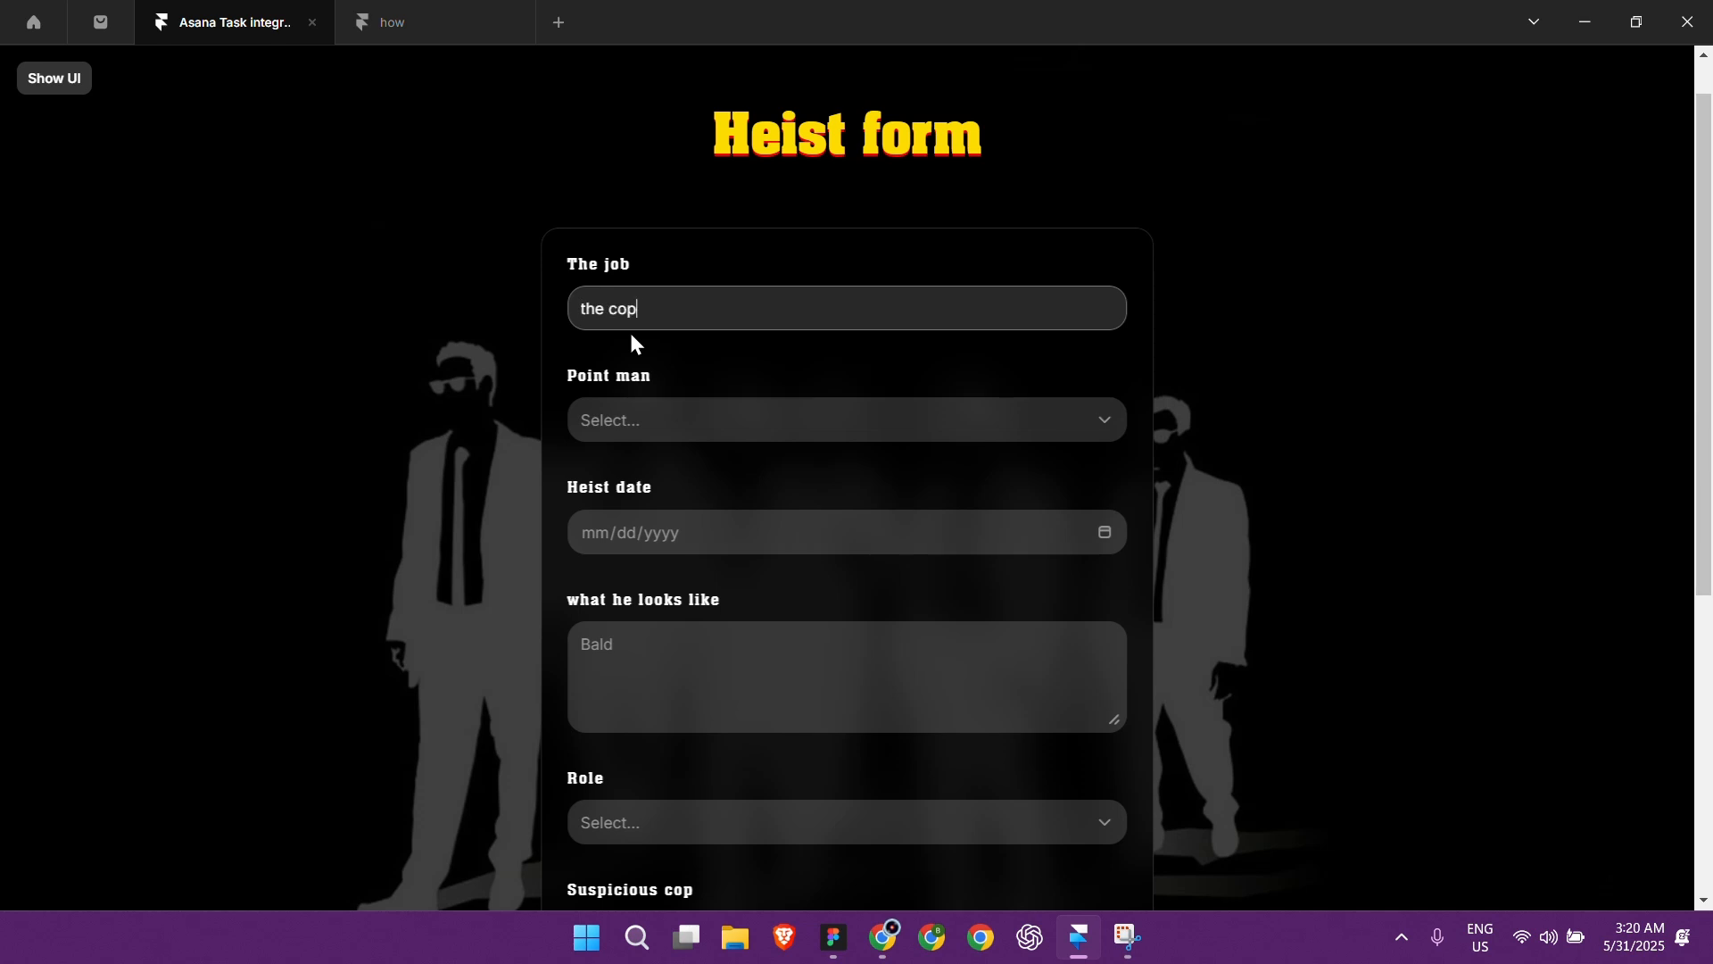
click(661, 420)
click(691, 535)
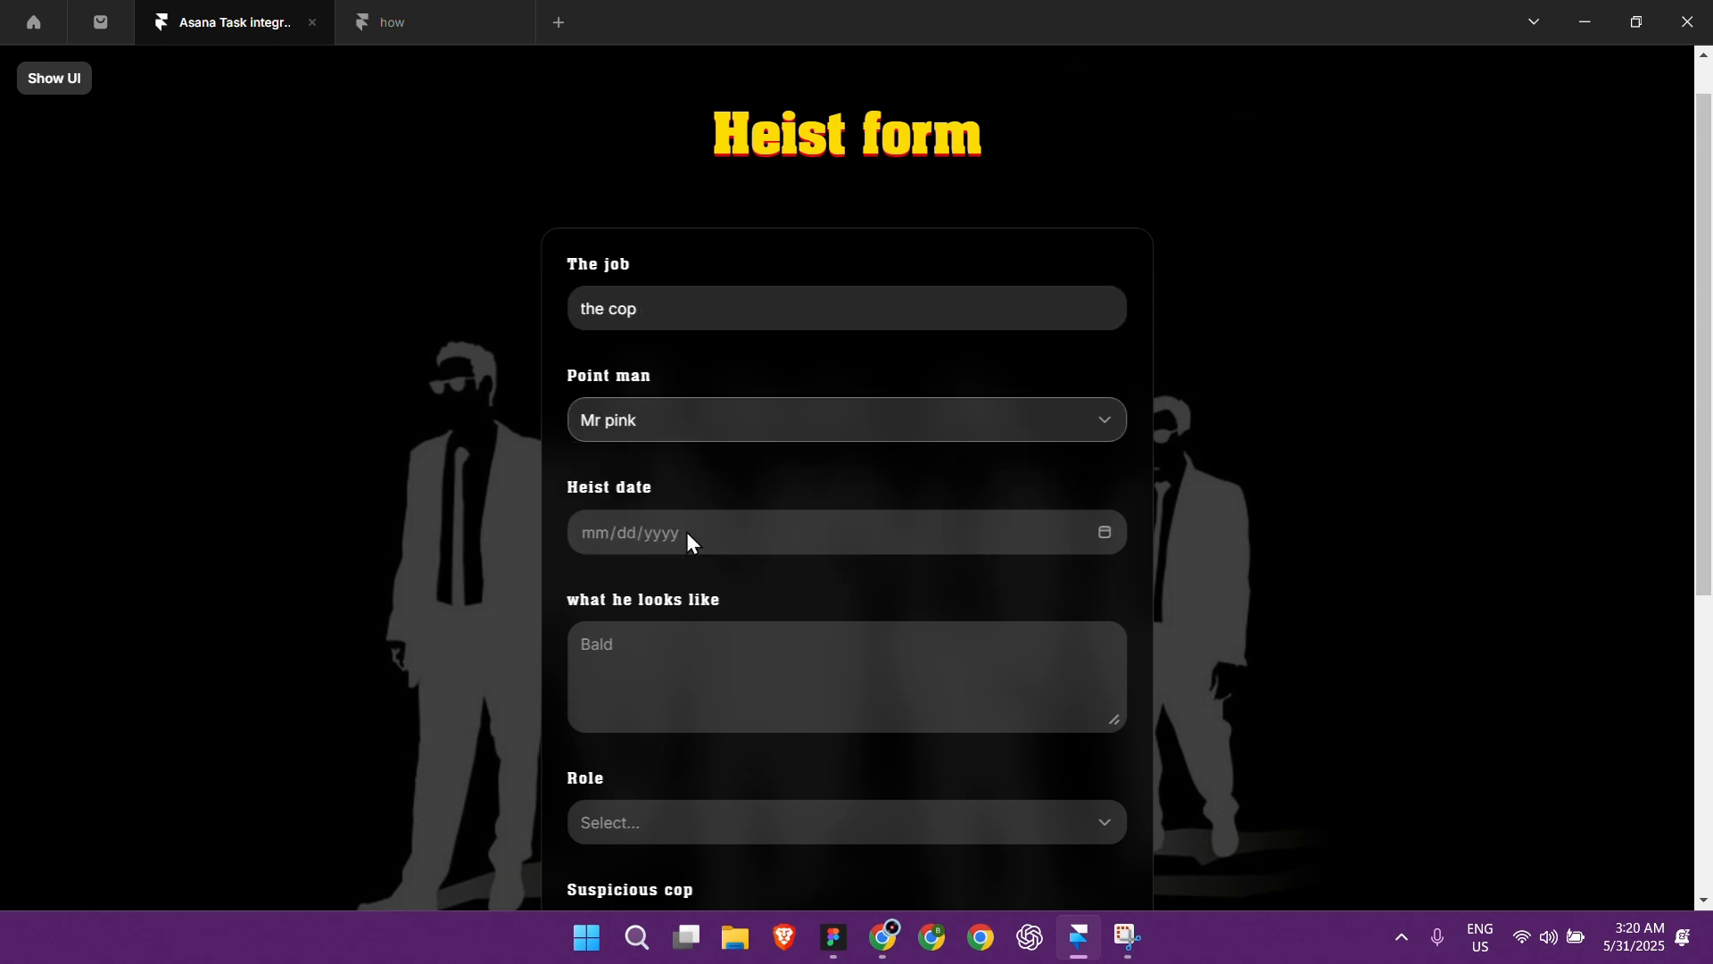
scroll(698, 387, down, 1)
click(1106, 425)
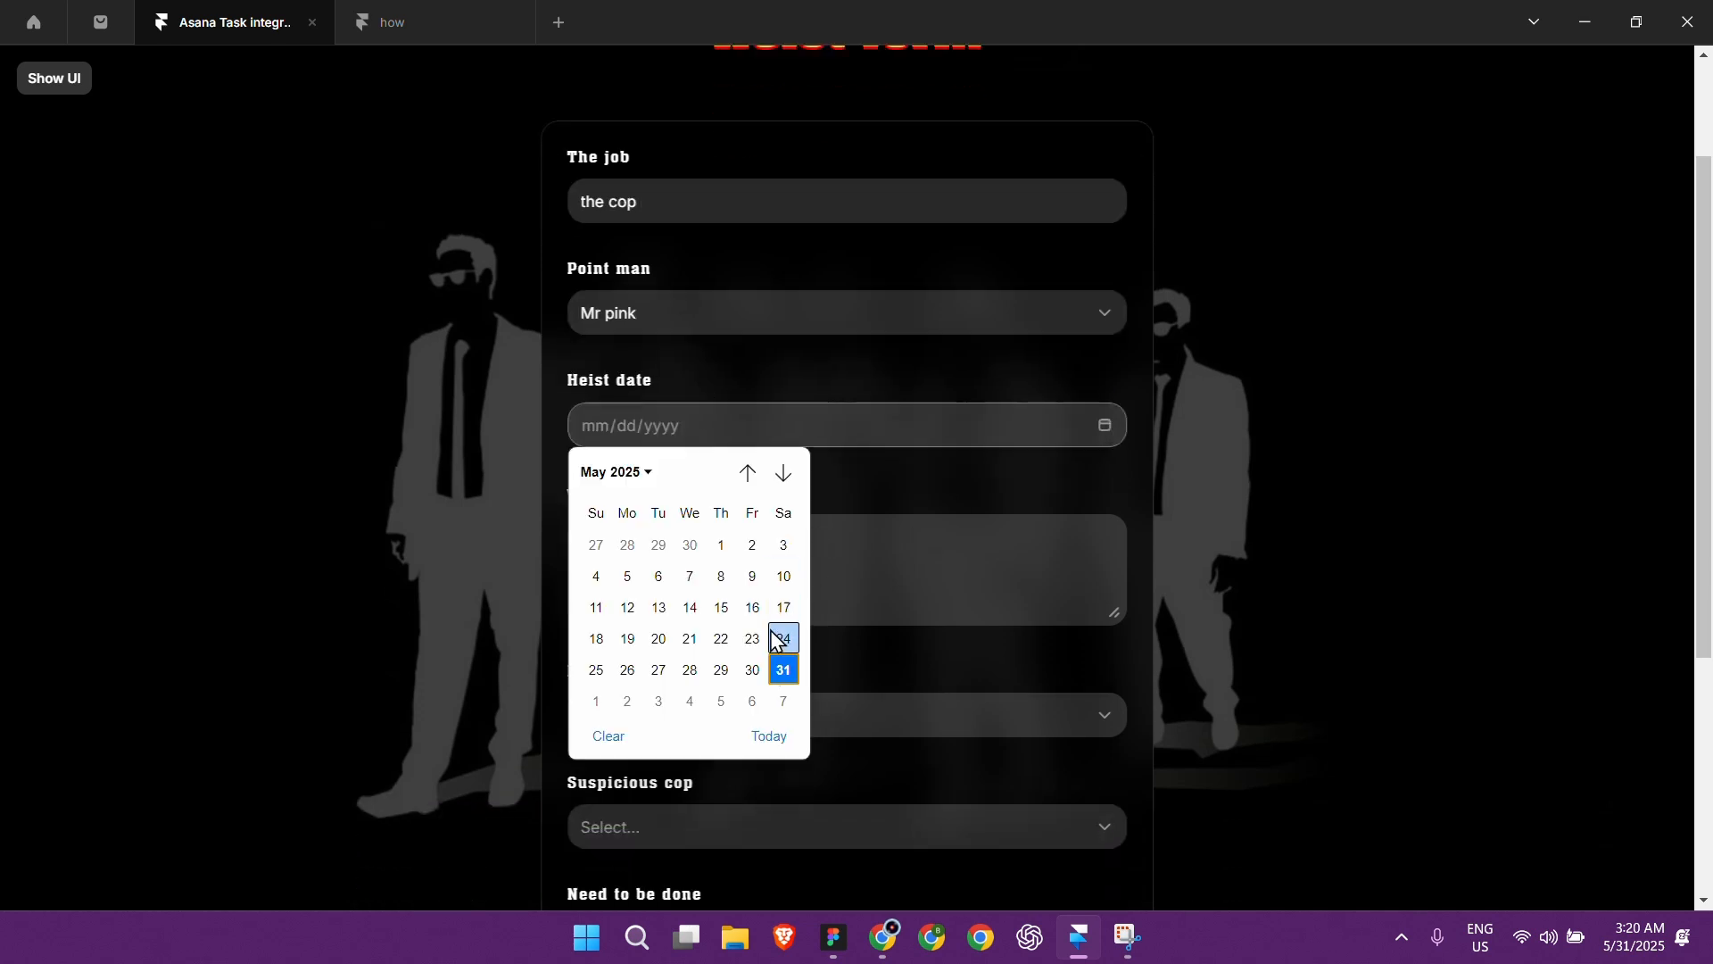
click(784, 473)
click(752, 661)
Step: Enter "noen" for what he looks like, choose The Vault as role and High for Suspicious cop
scroll(741, 580, down, 2)
click(714, 434)
text(noen)
scroll(719, 446, down, 1)
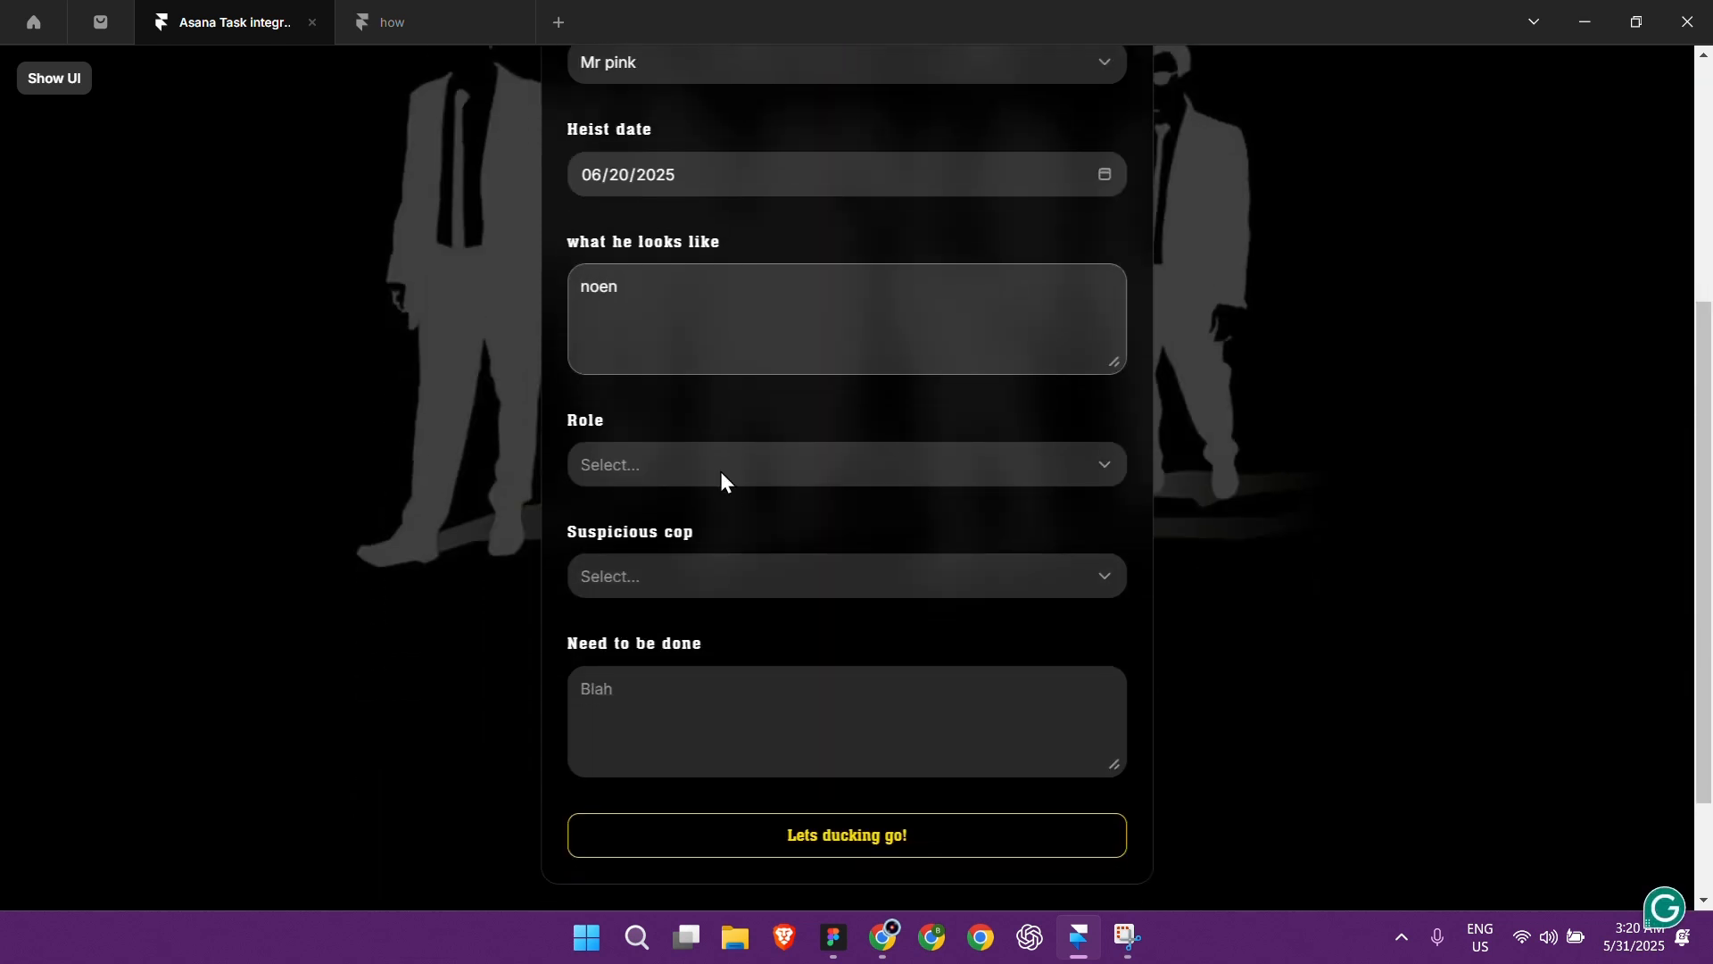
click(742, 464)
click(669, 558)
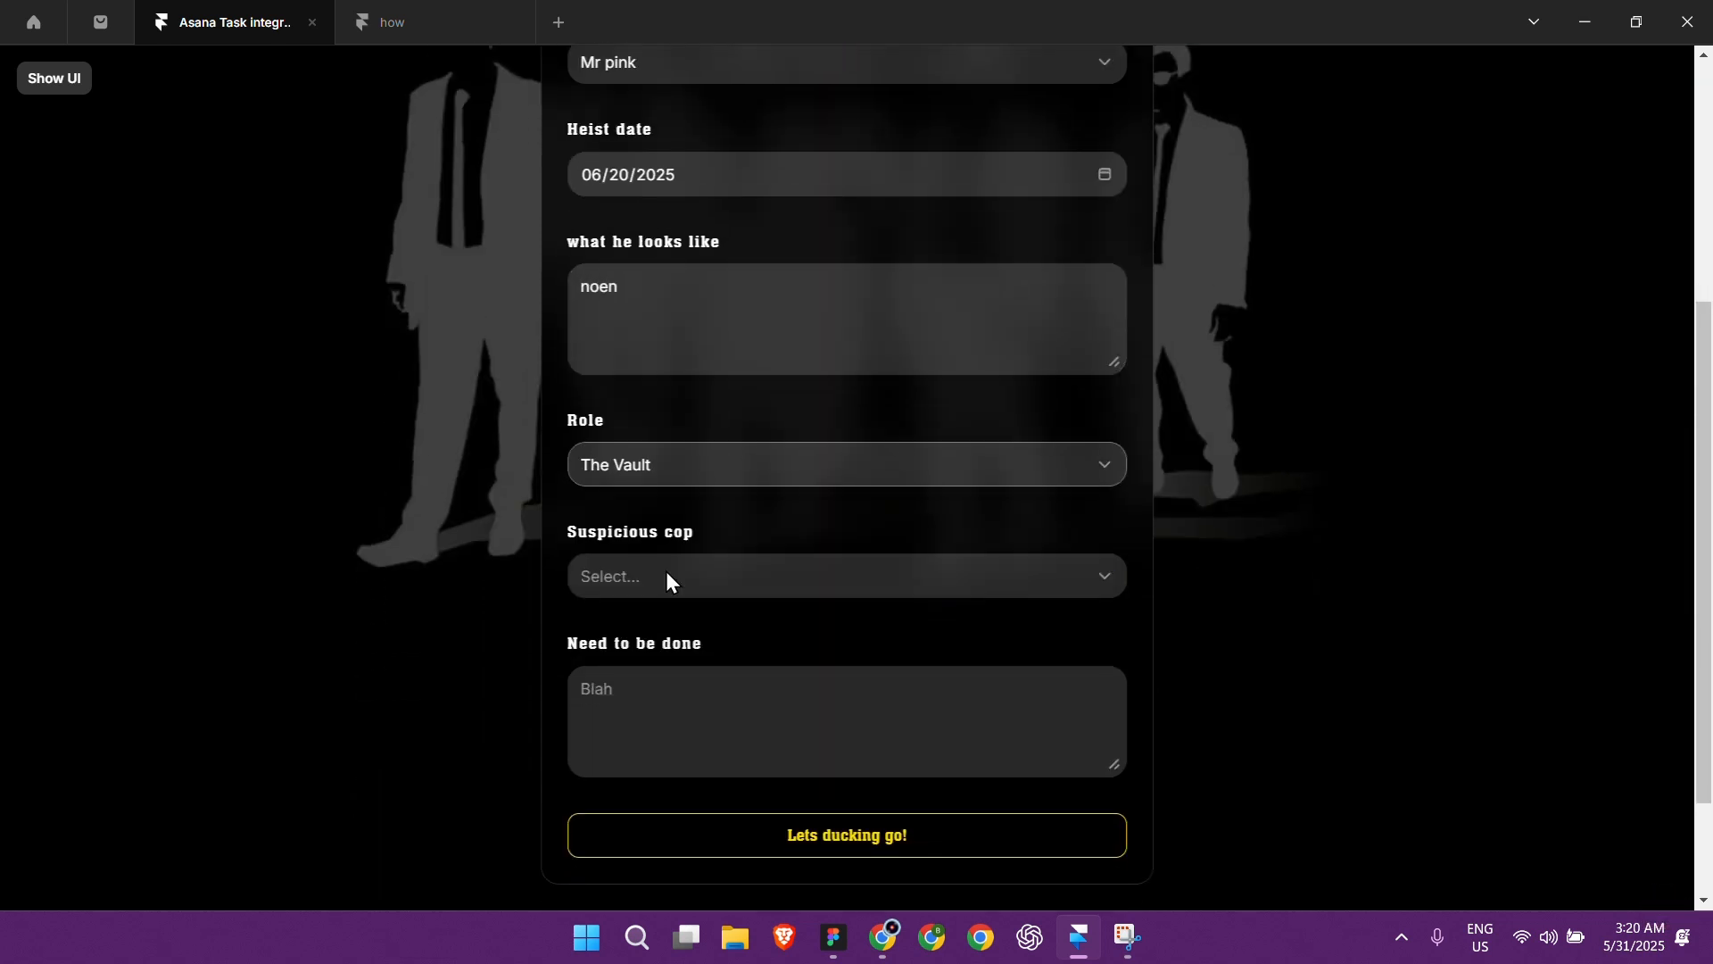
scroll(665, 582, down, 2)
click(704, 425)
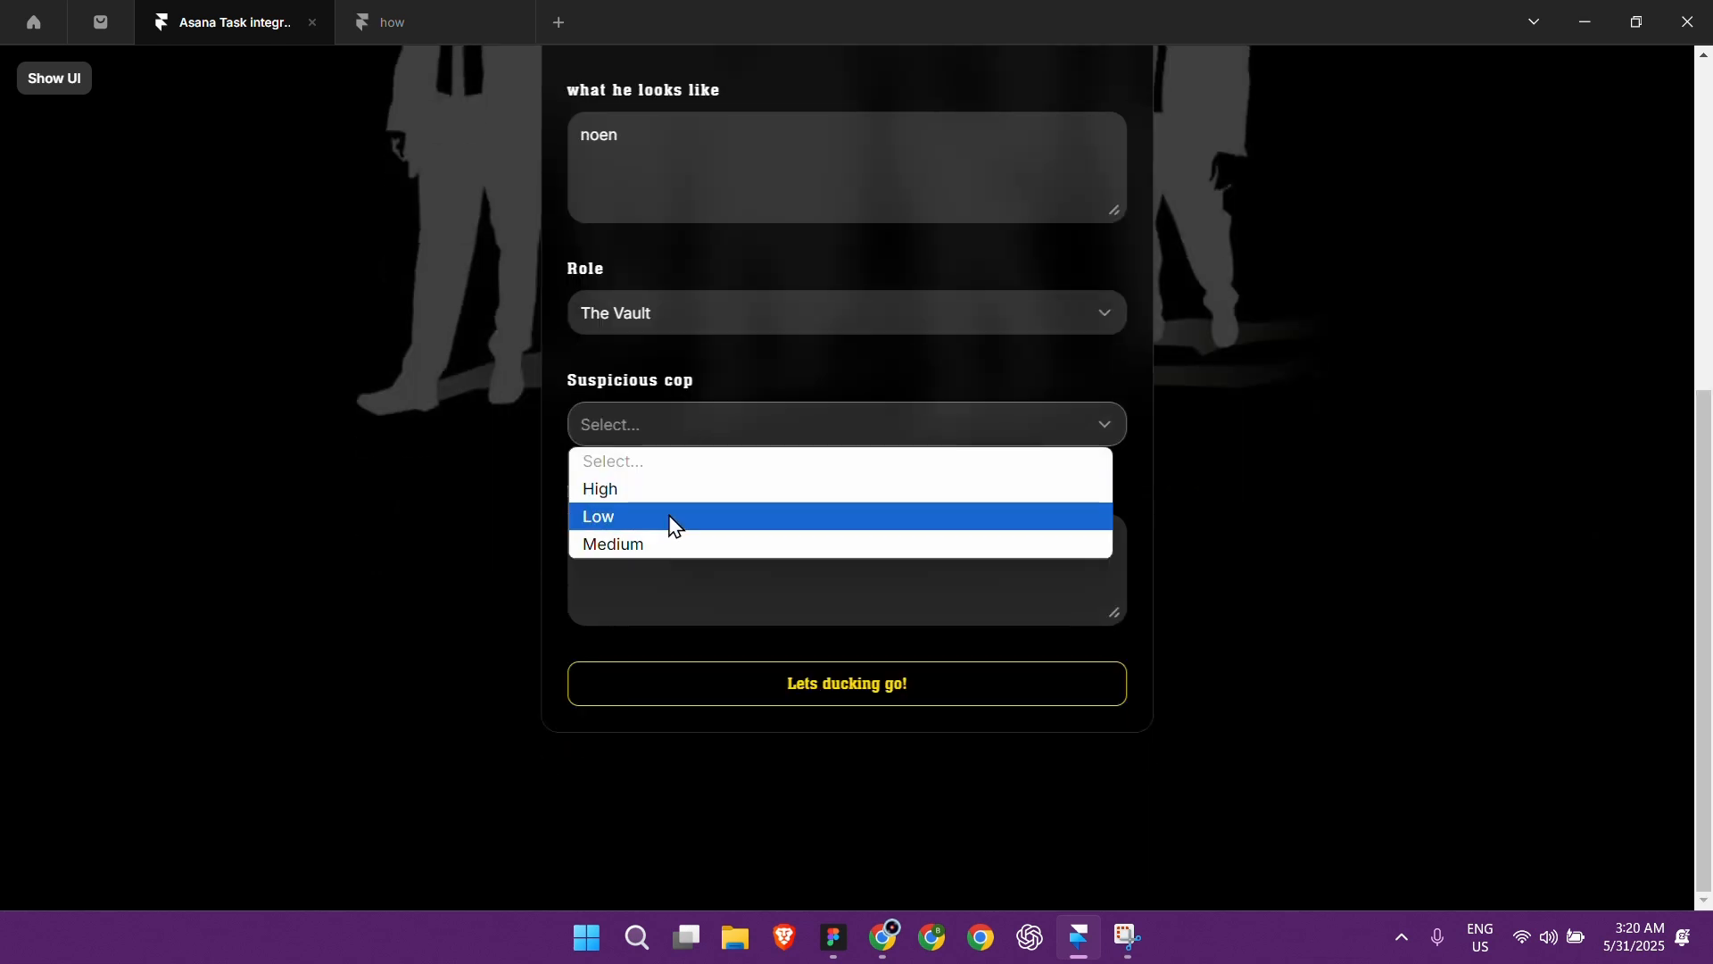
click(625, 489)
Step: Enter "Look out for cops" on two separate lines in the Need to be done field
click(612, 559)
text(this)
key(BackSpace)
key(BackSpace)
key(BackSpace)
key(BackSpace)
key(BackSpace)
text(Look )
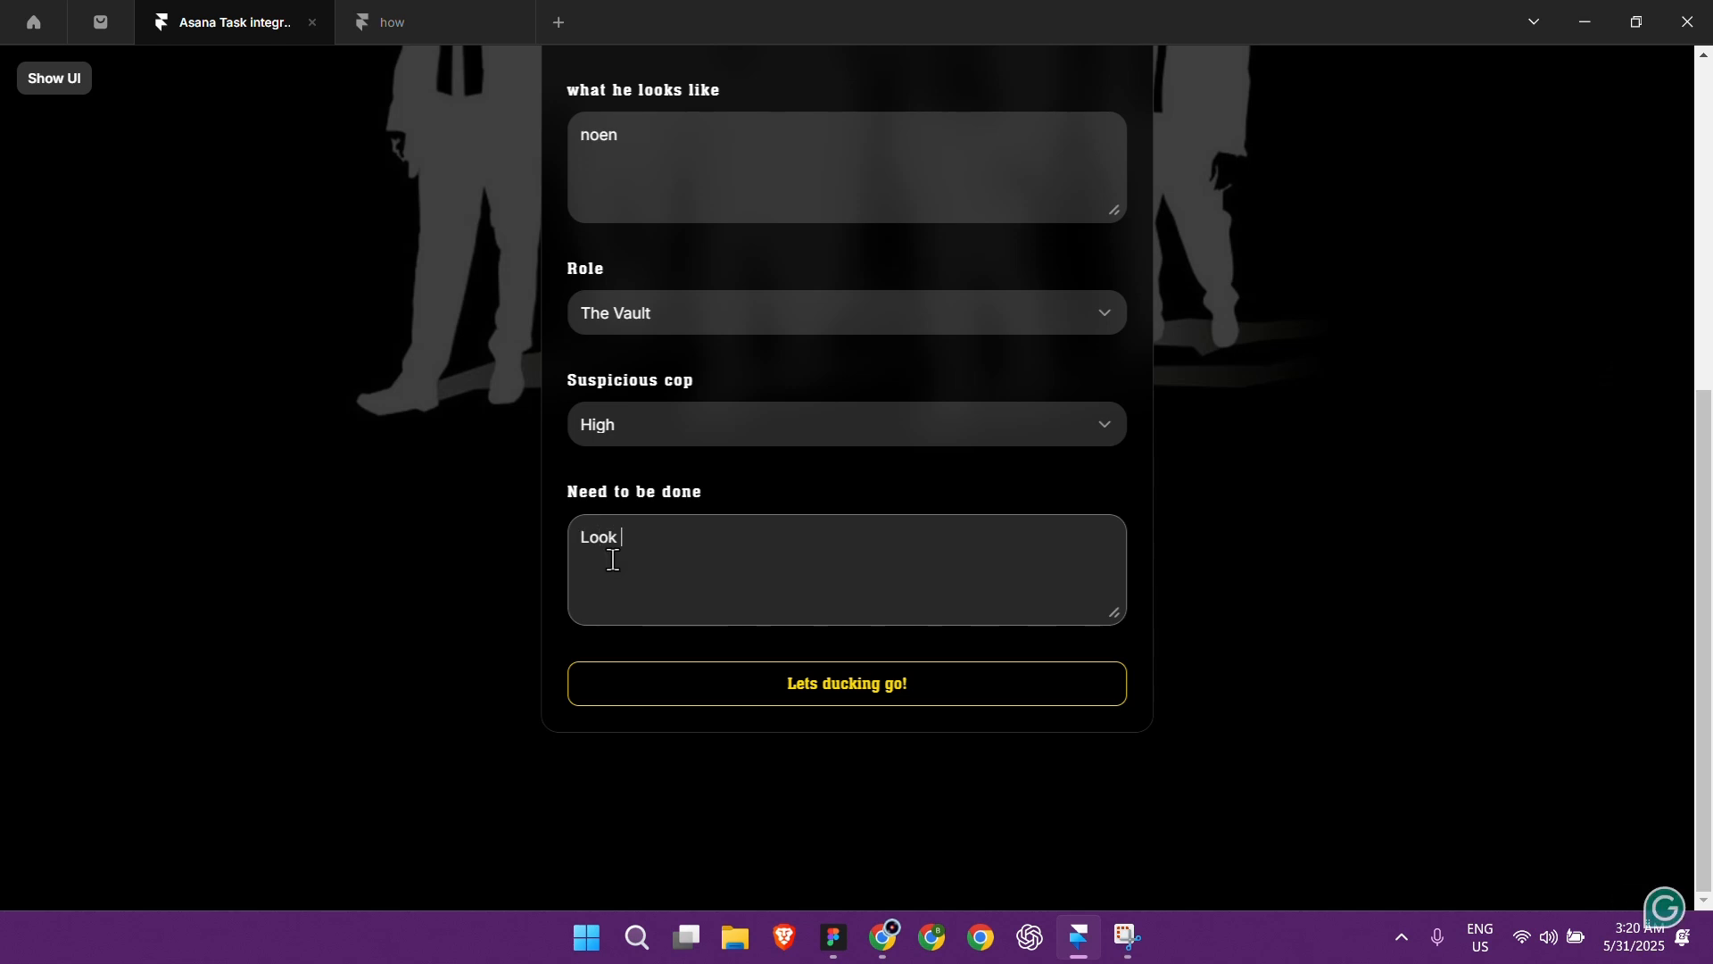
text(out ofr)
key(BackSpace)
text(for cops)
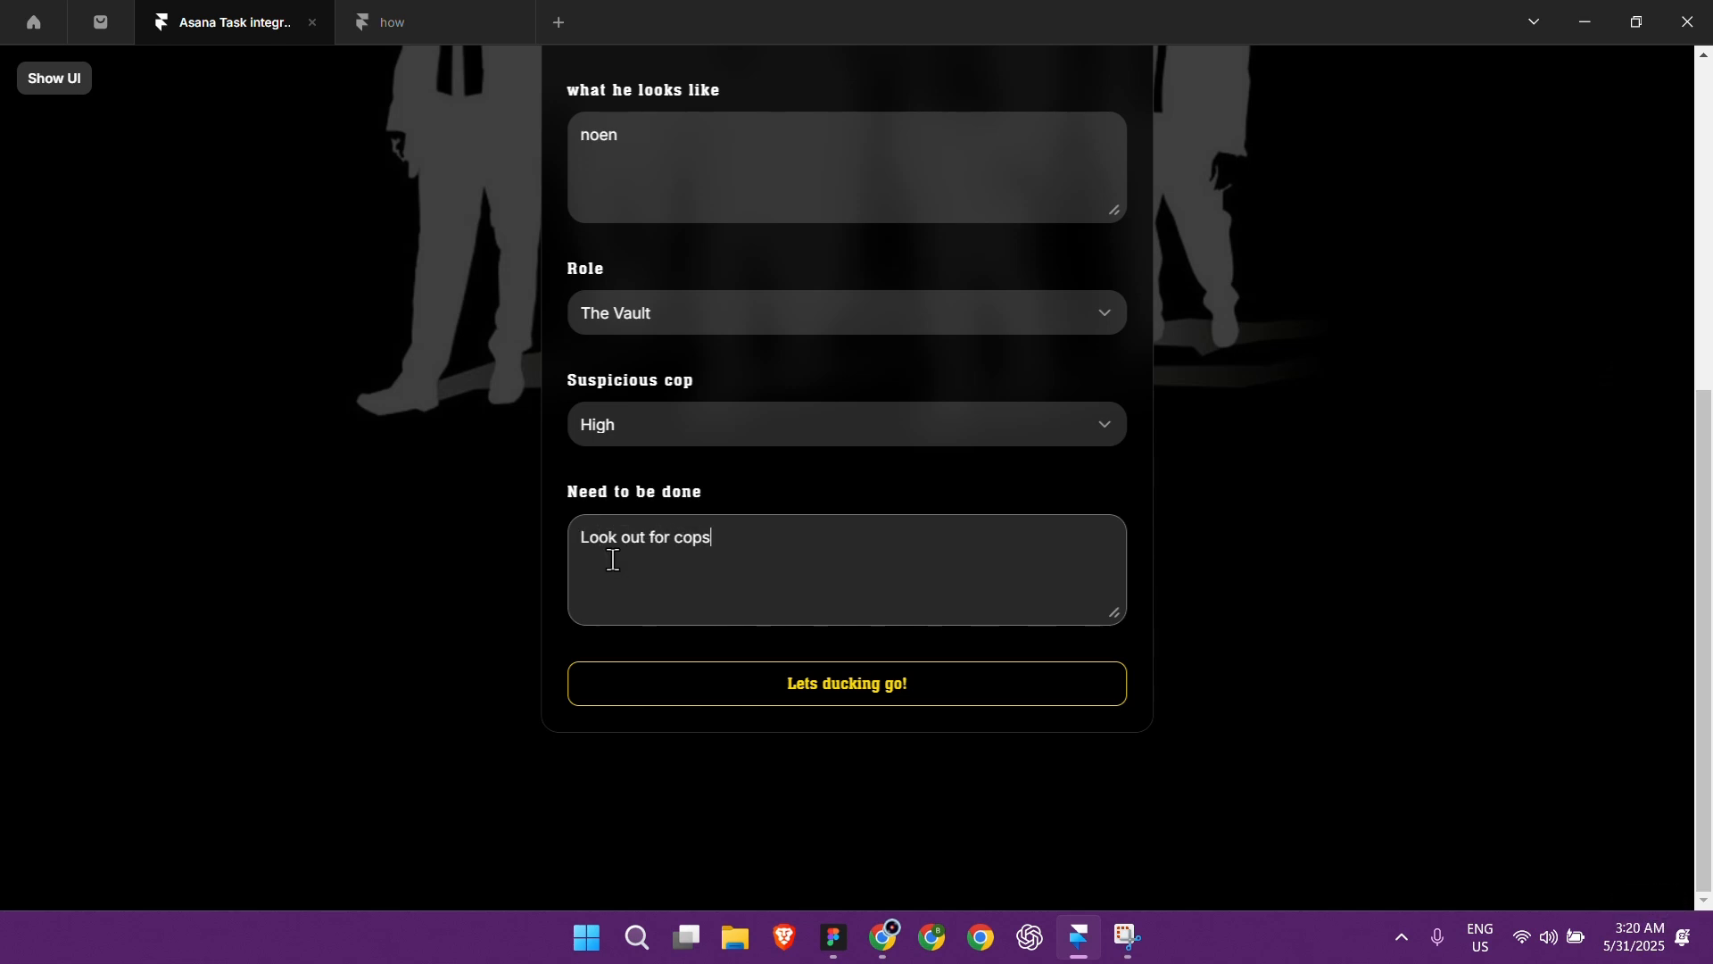
text( Look otu)
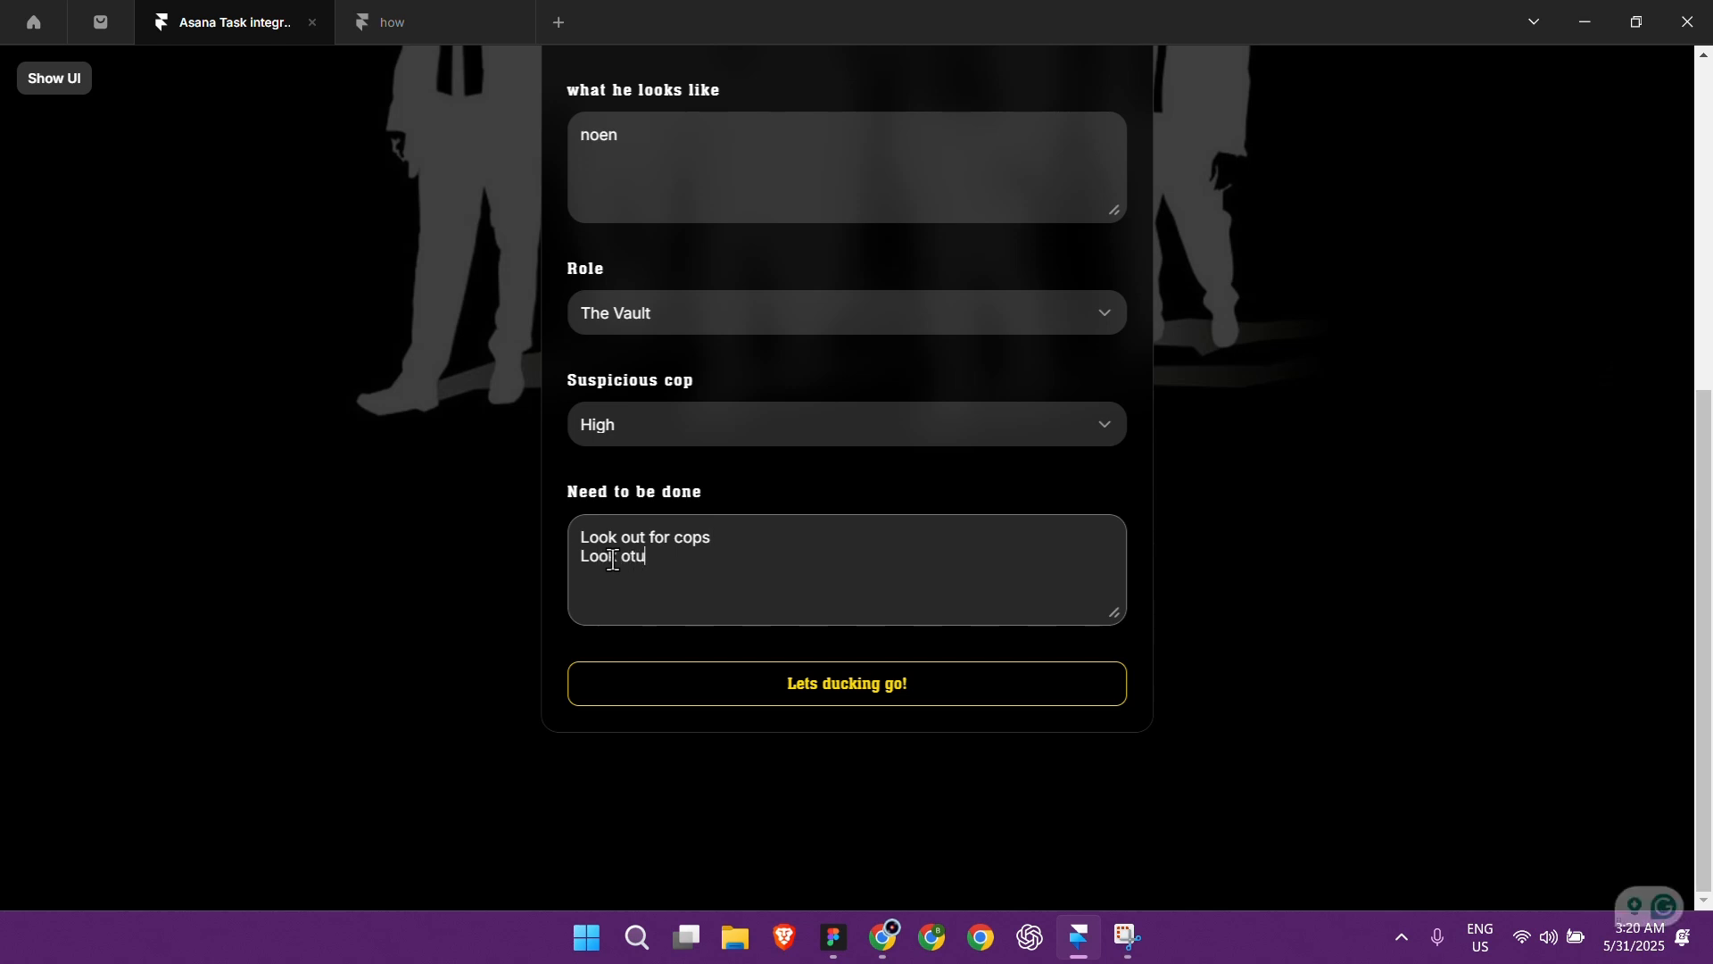
key(BackSpace)
key(BackSpace)
key(BackSpace)
key(BackSpace)
text(ot)
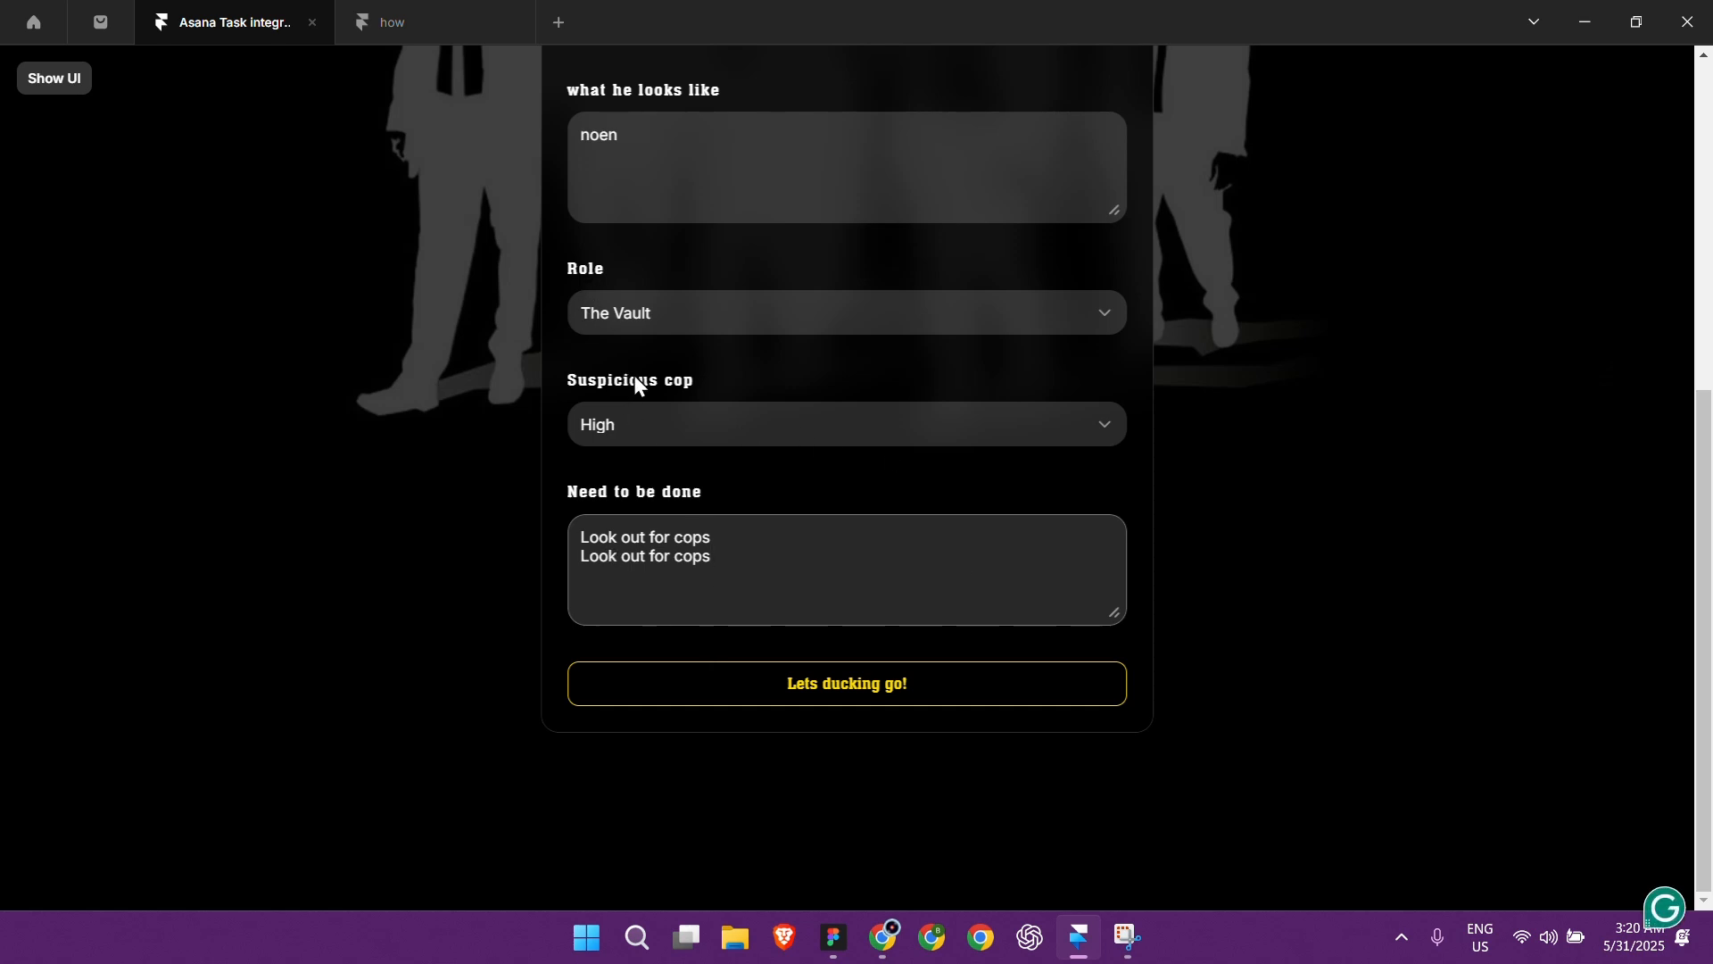
Step: Submit the form, switch to Asana and review the details and subtasks of the cop task in The Vault
click(728, 678)
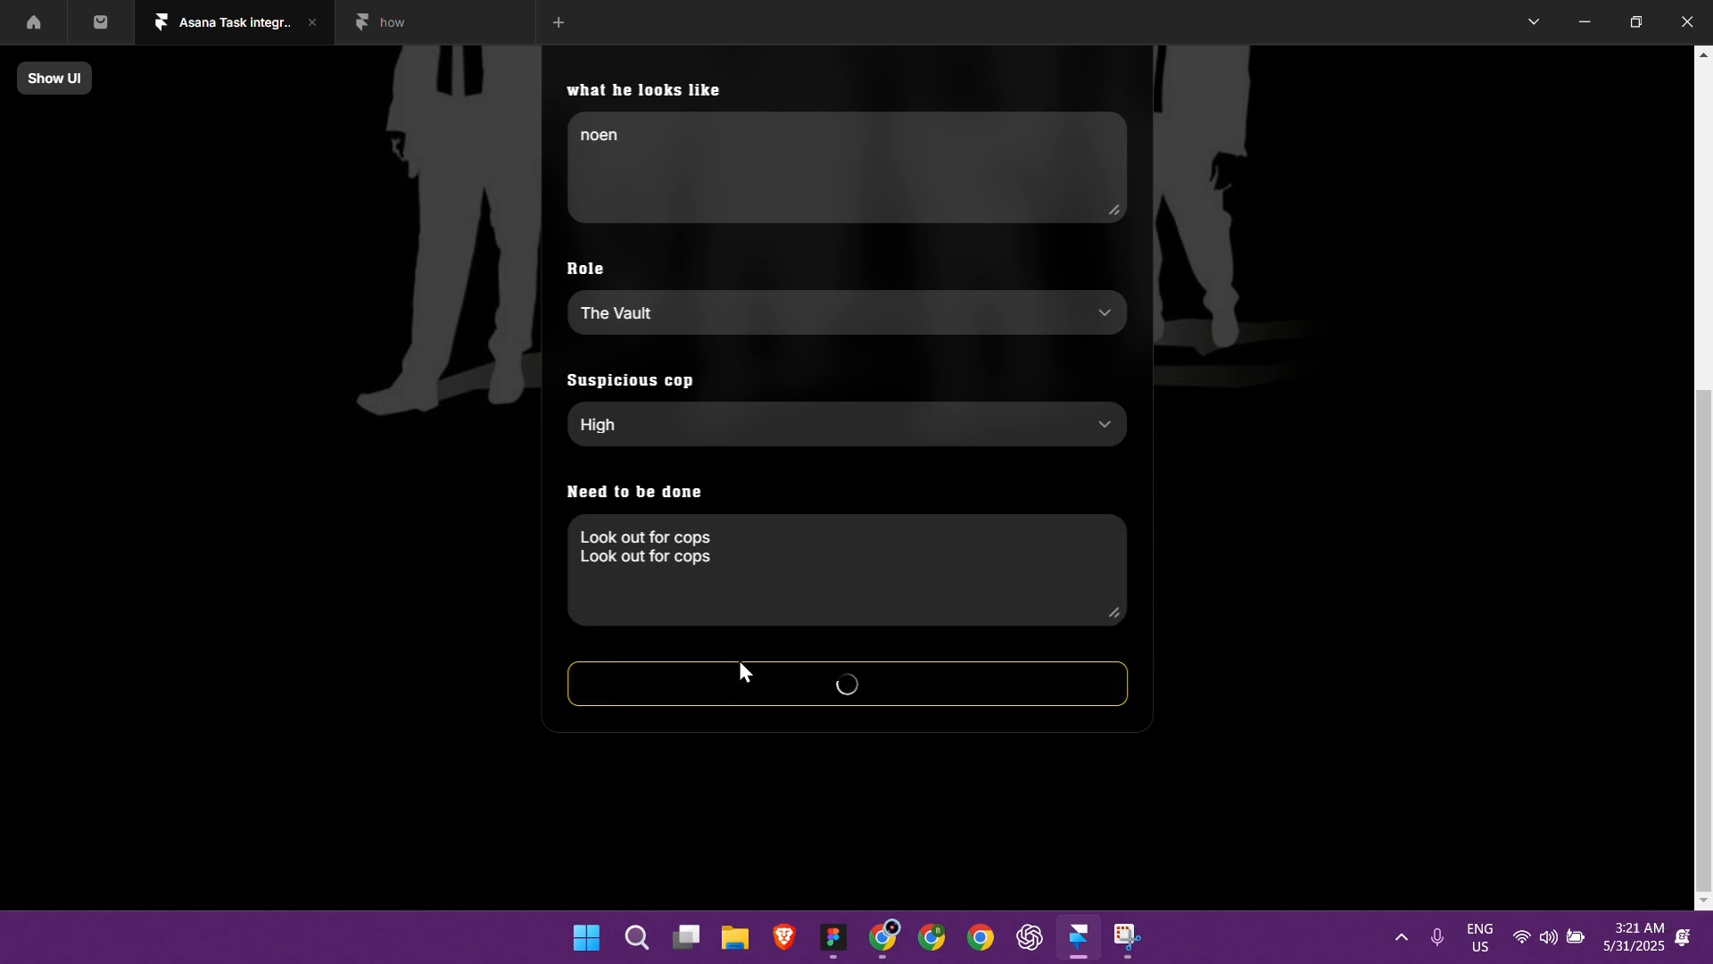
click(884, 935)
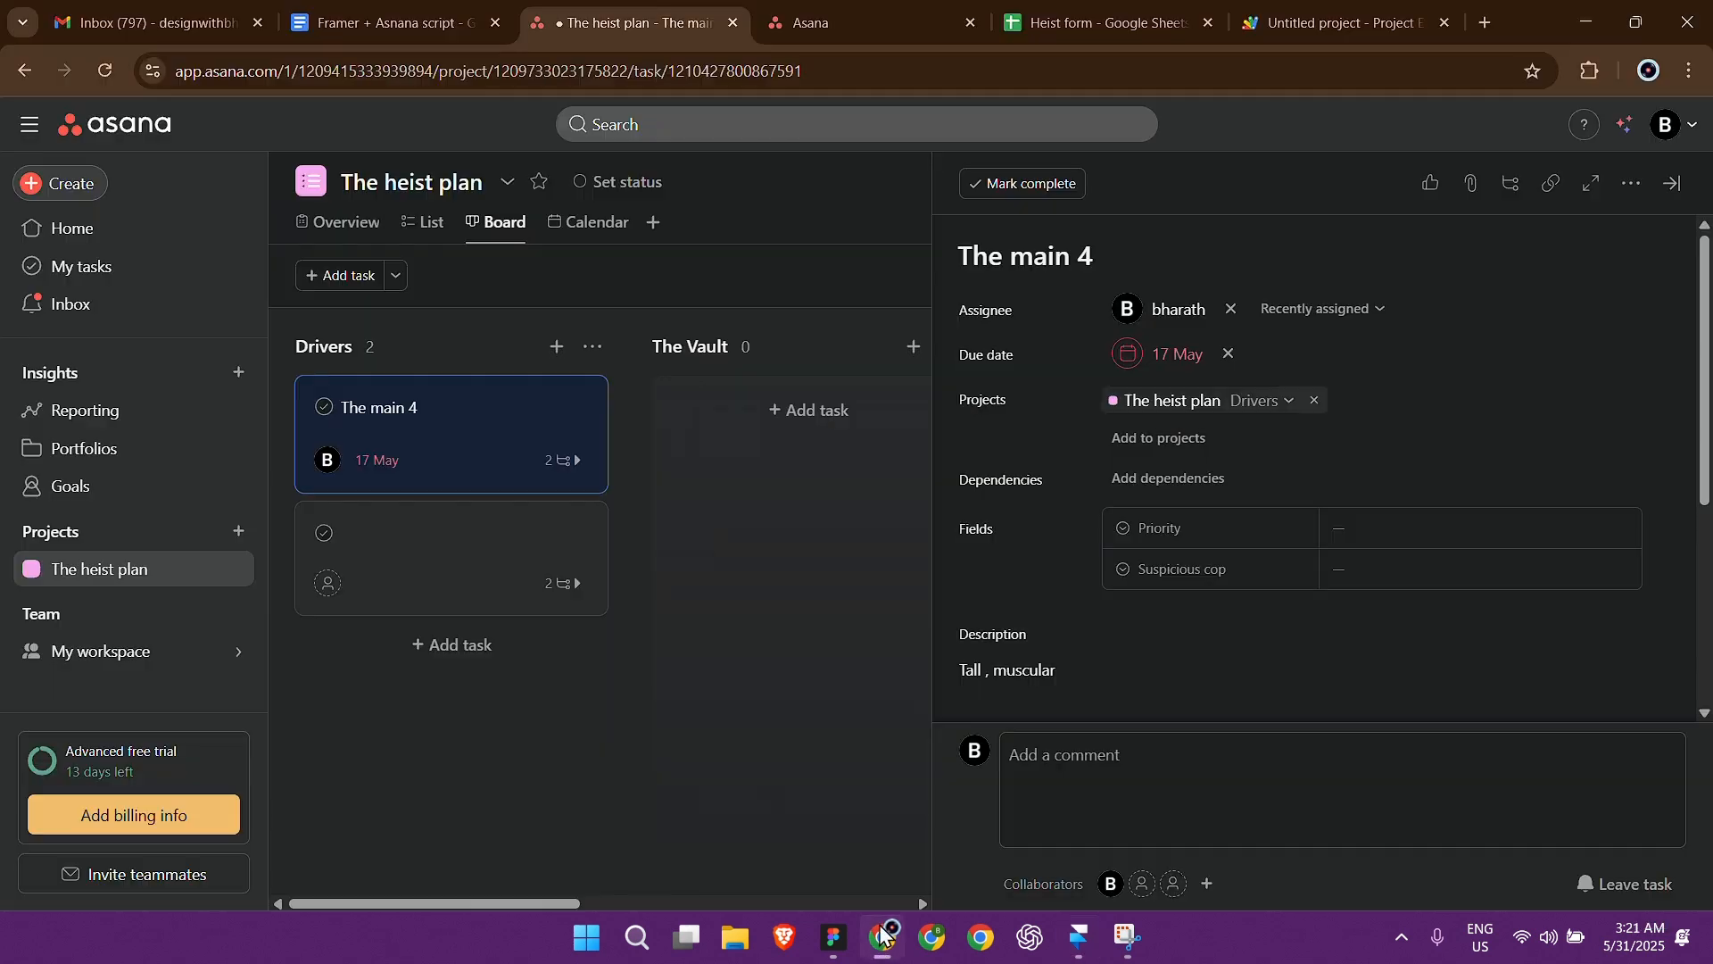
click(794, 694)
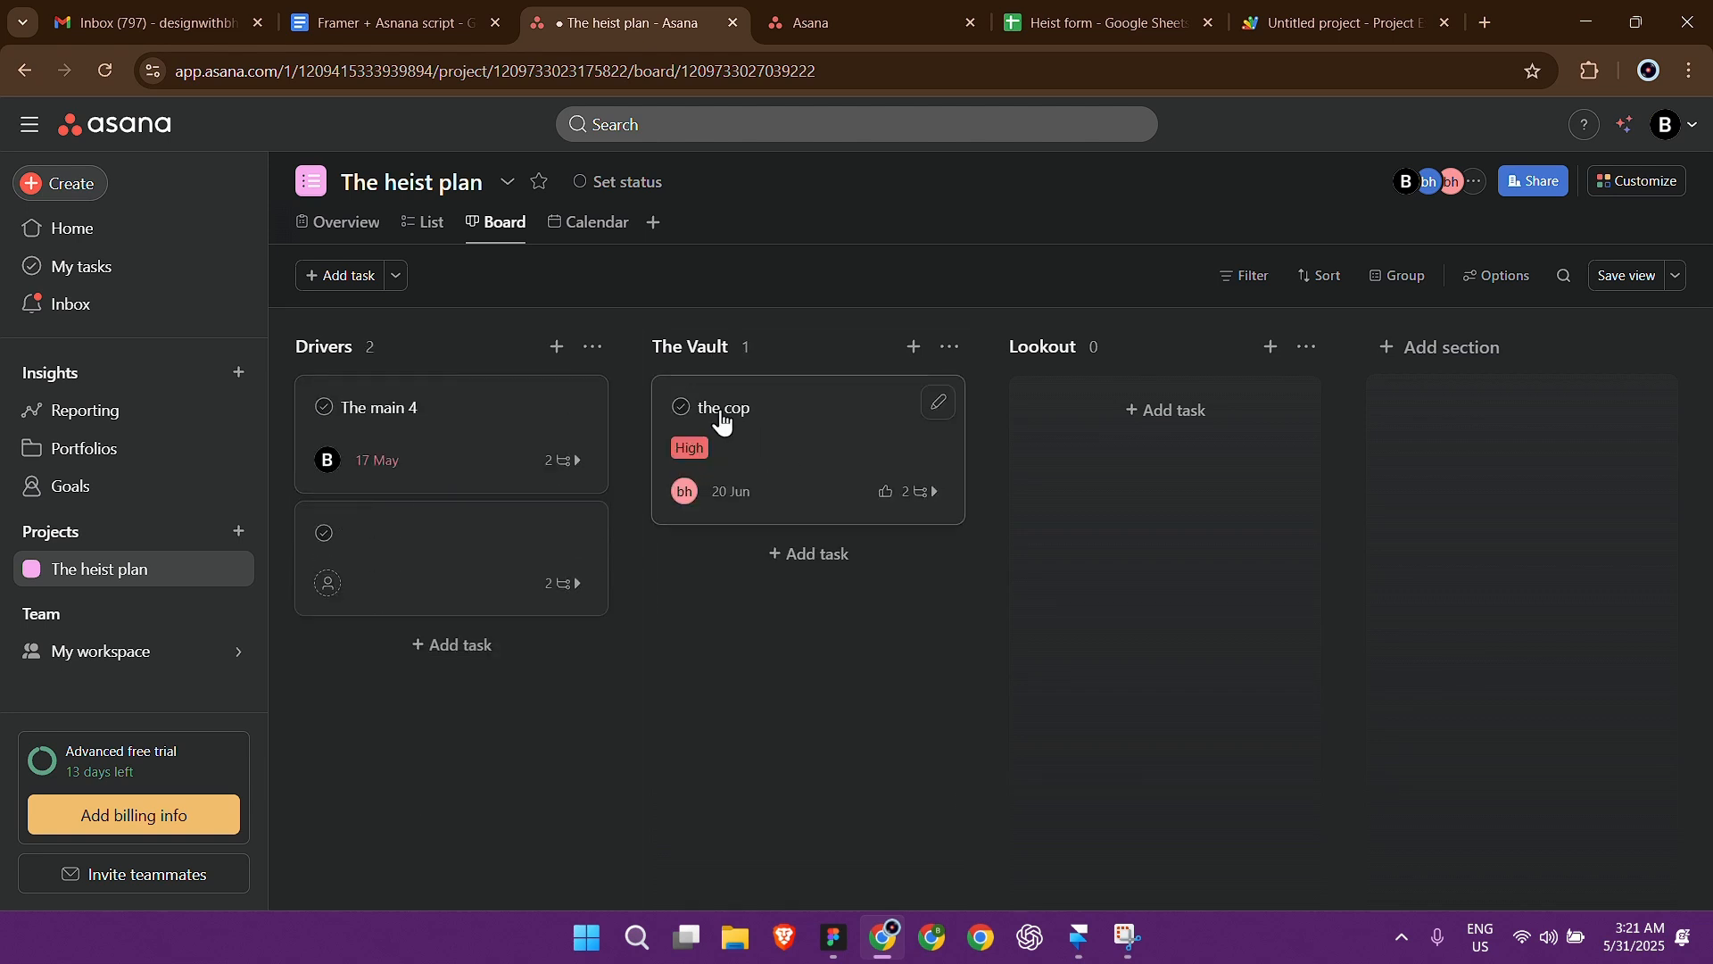
click(758, 435)
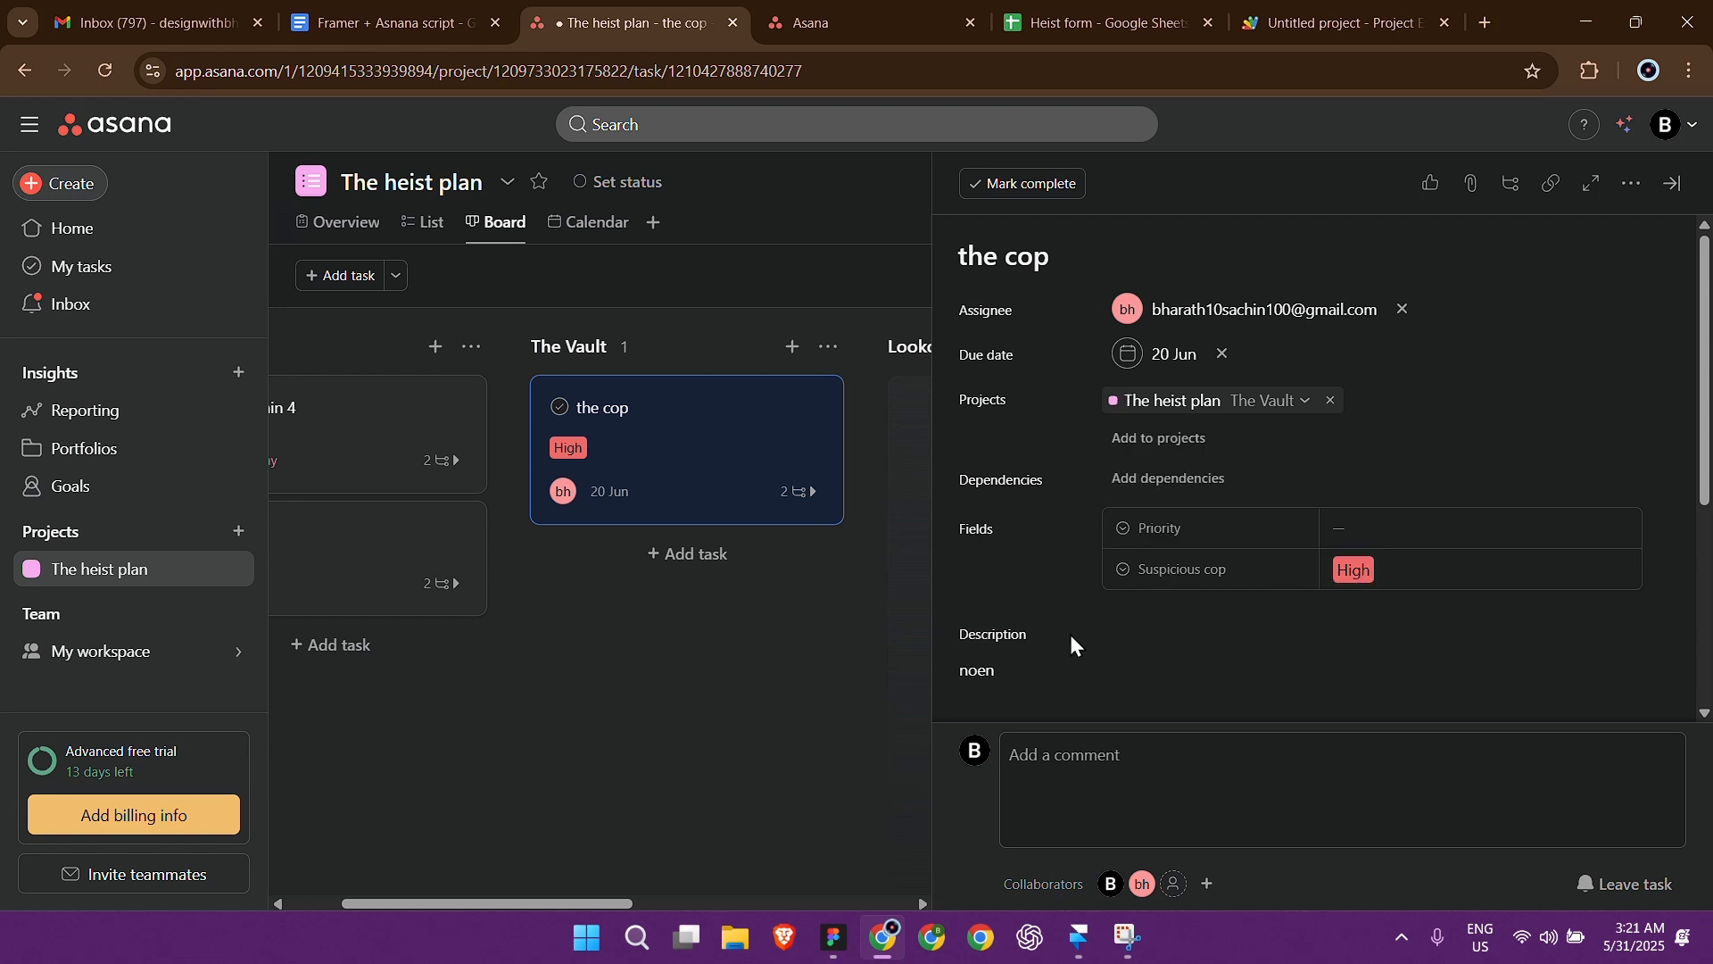
scroll(1126, 608, down, 4)
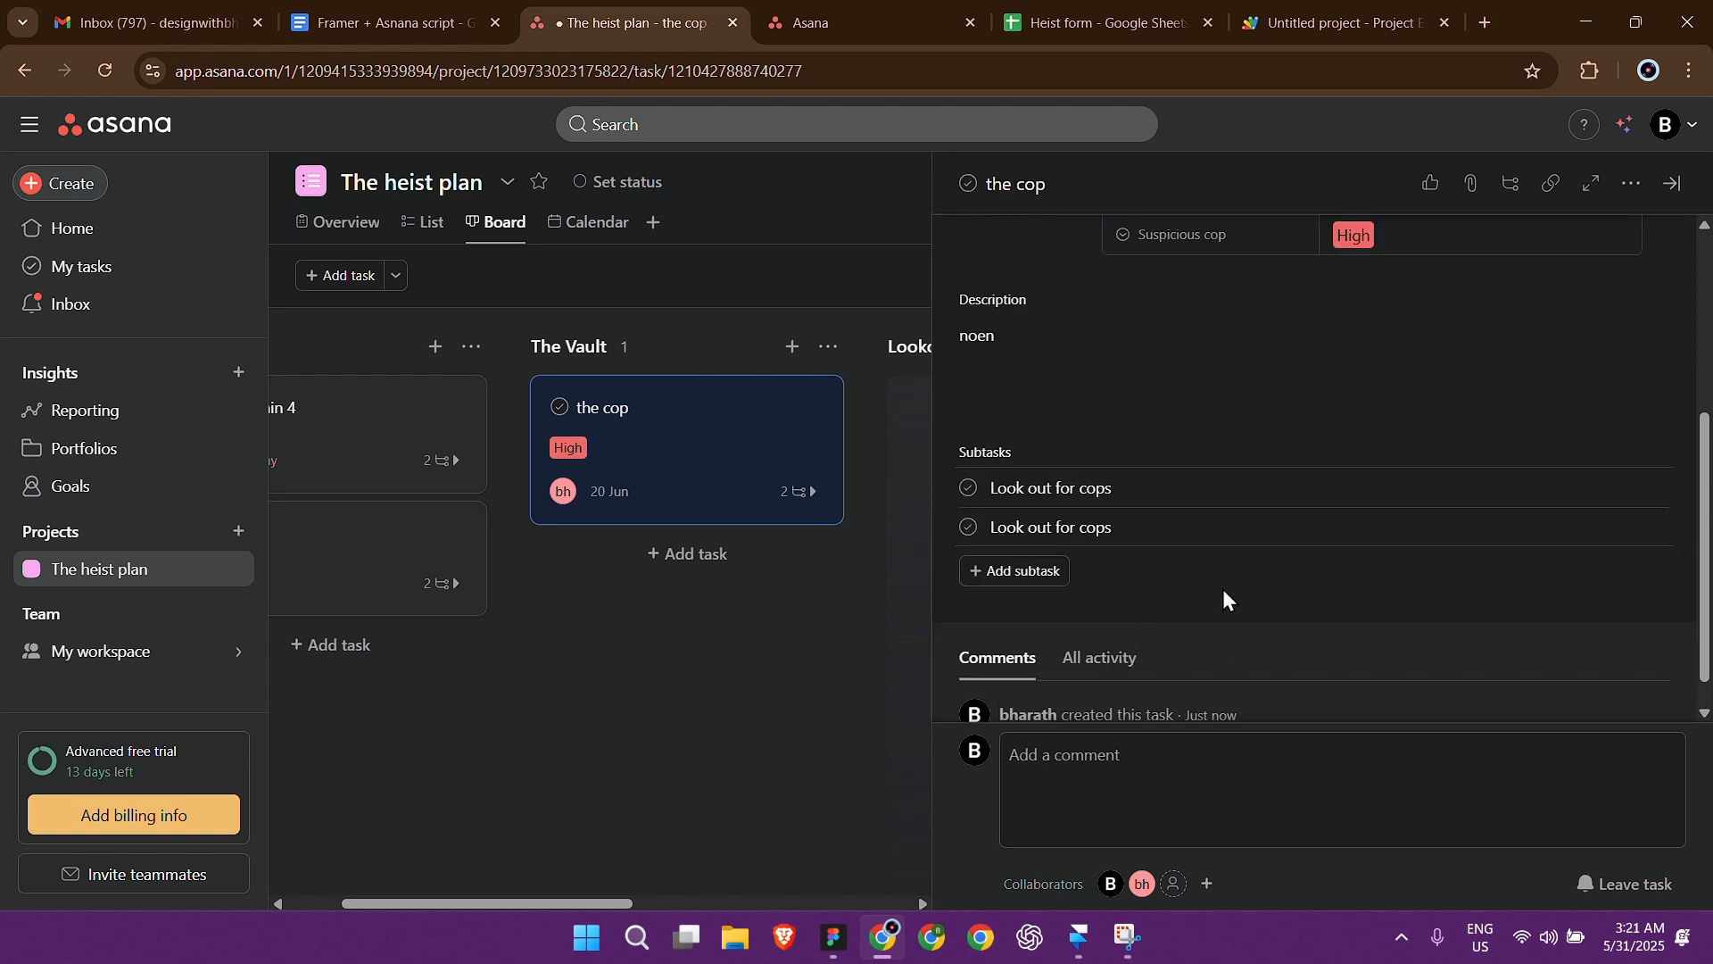
scroll(1208, 597, up, 3)
click(835, 282)
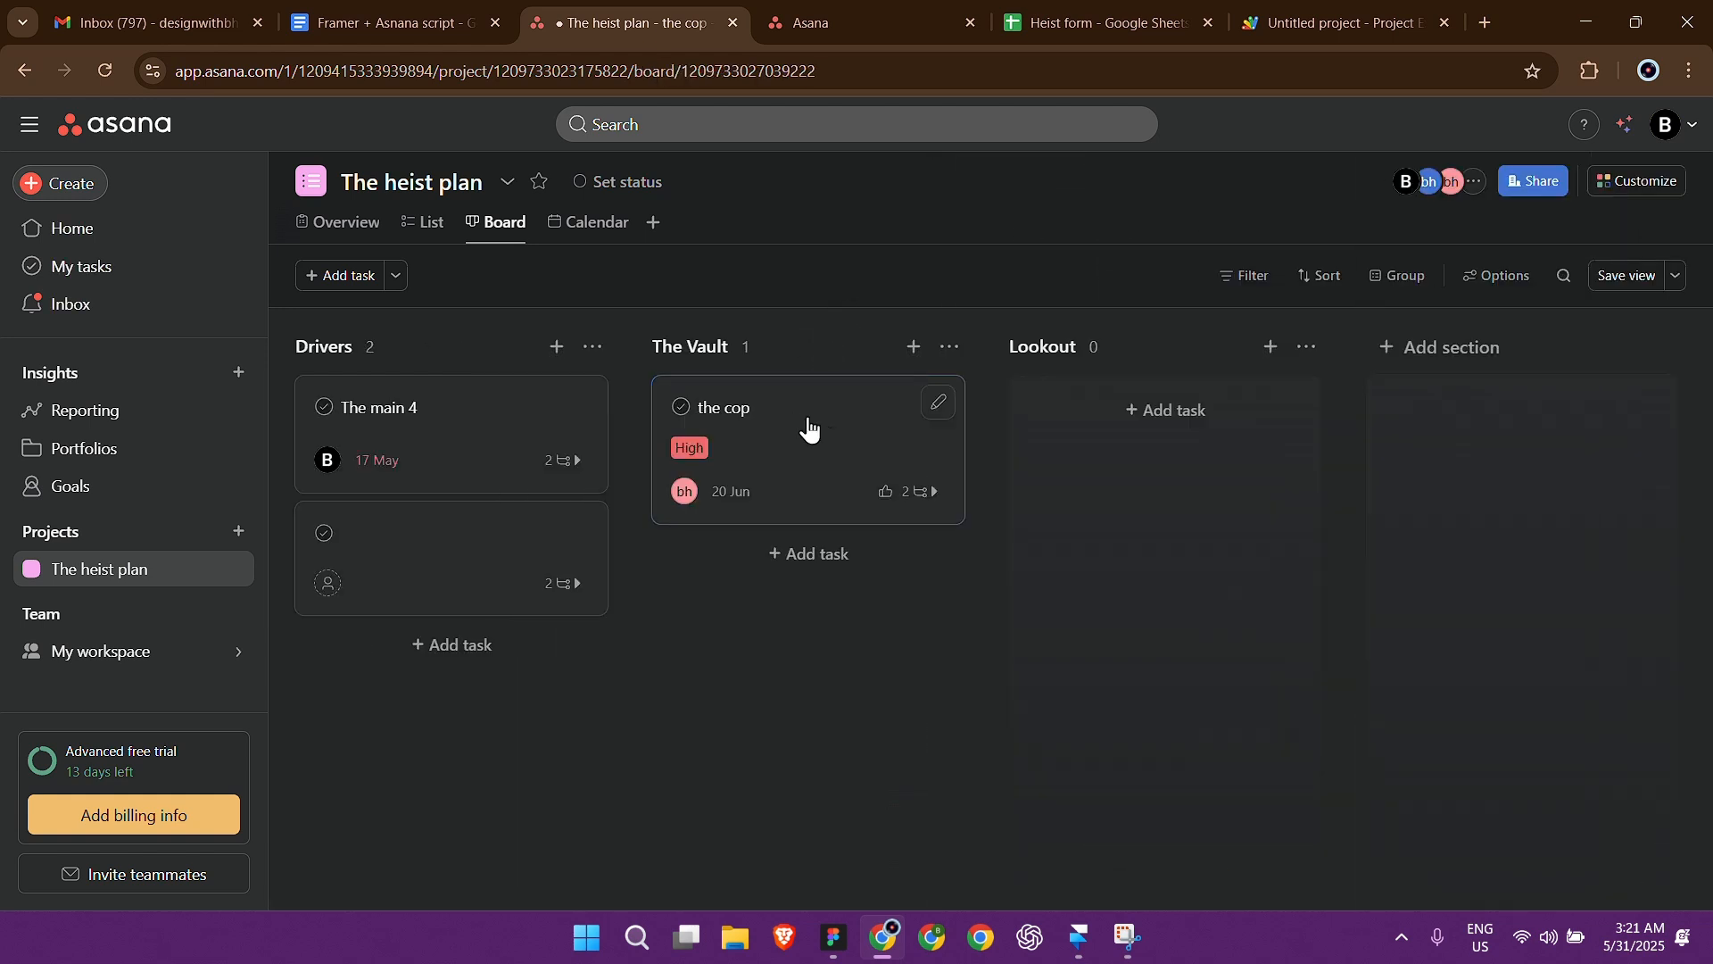
click(936, 403)
click(714, 482)
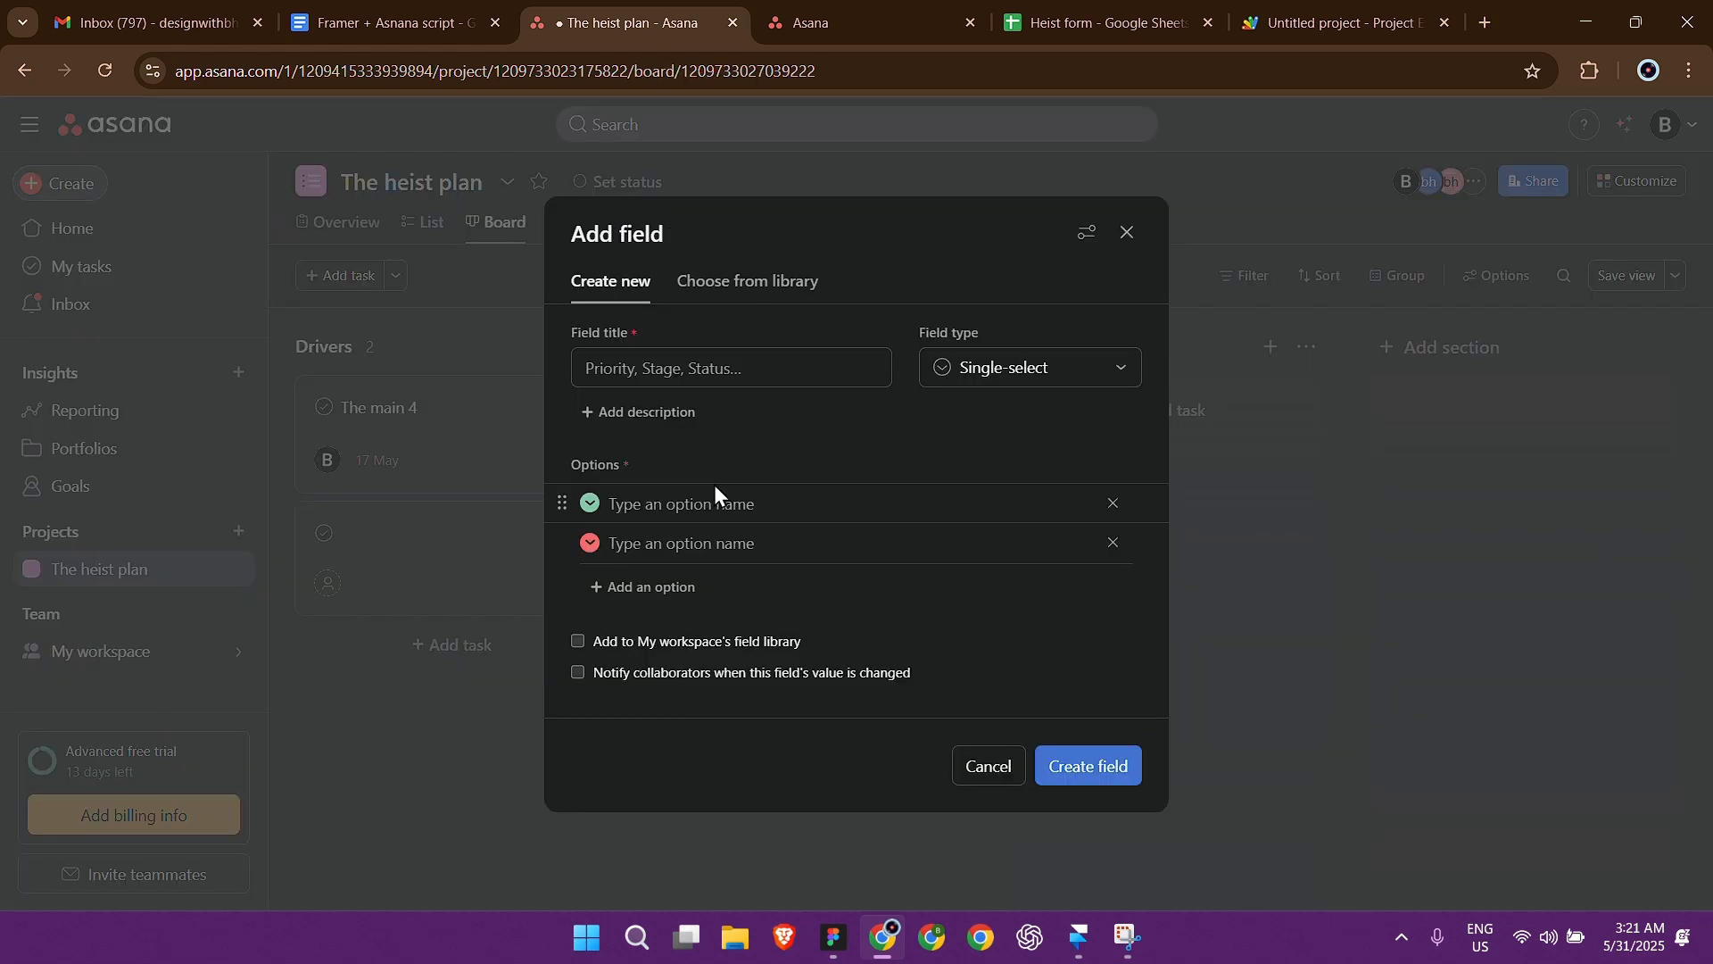
click(740, 374)
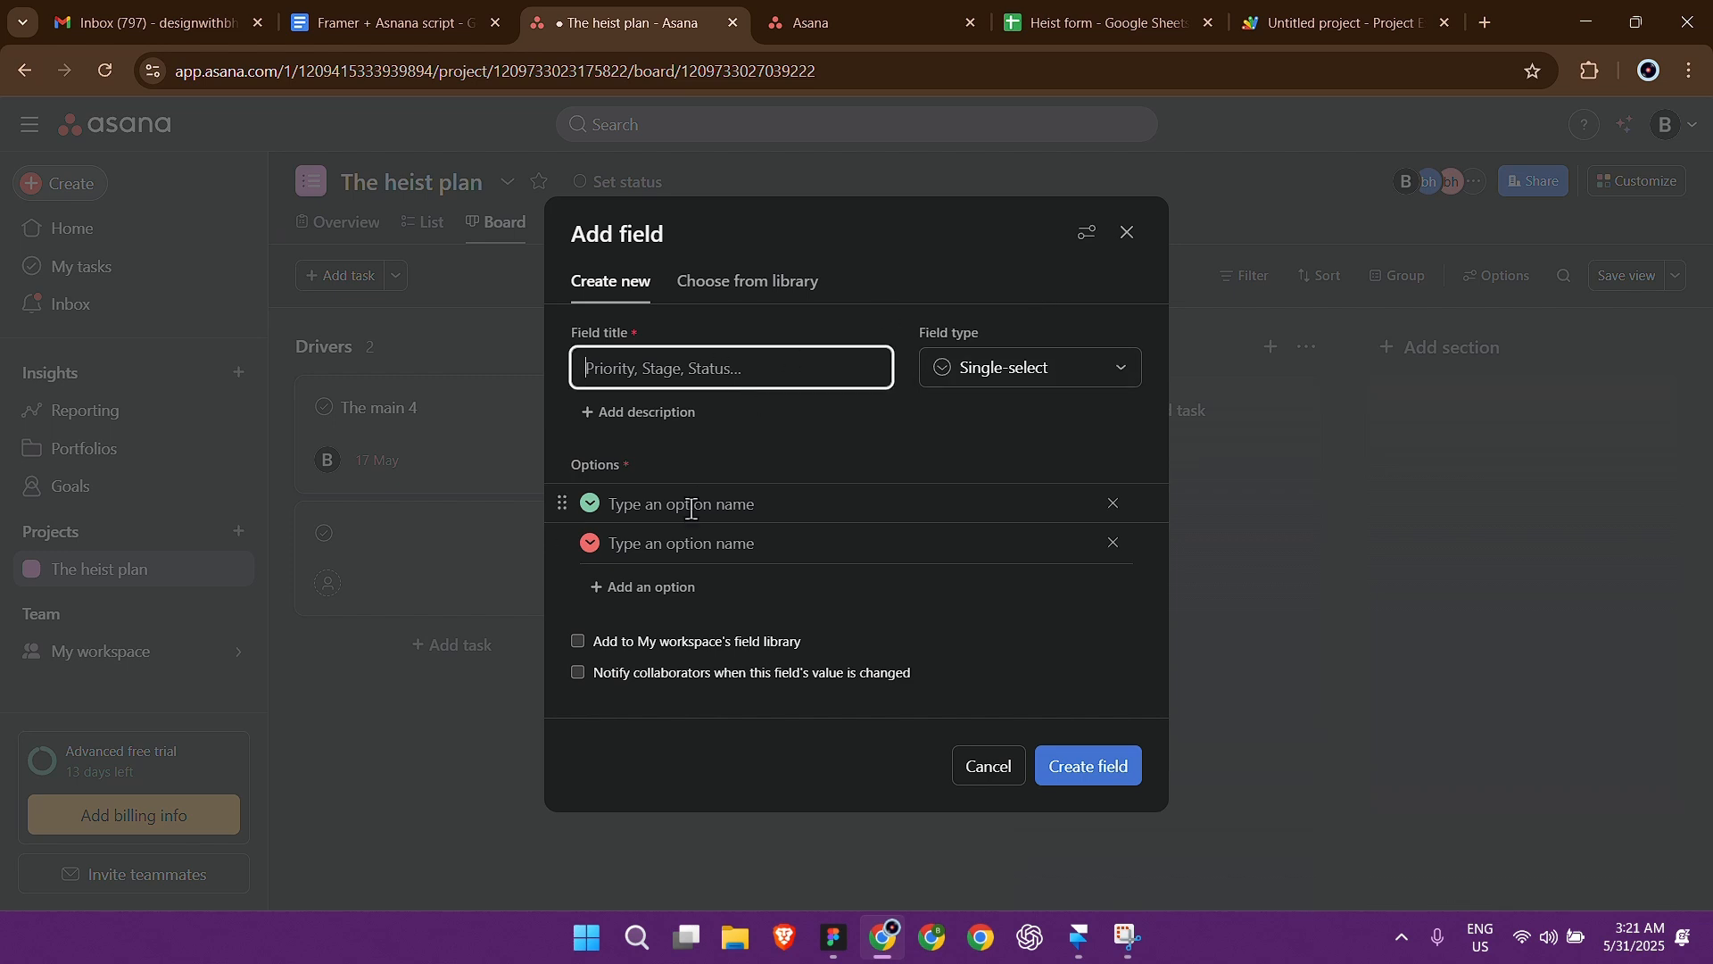
key(alt+Tab)
click(23, 93)
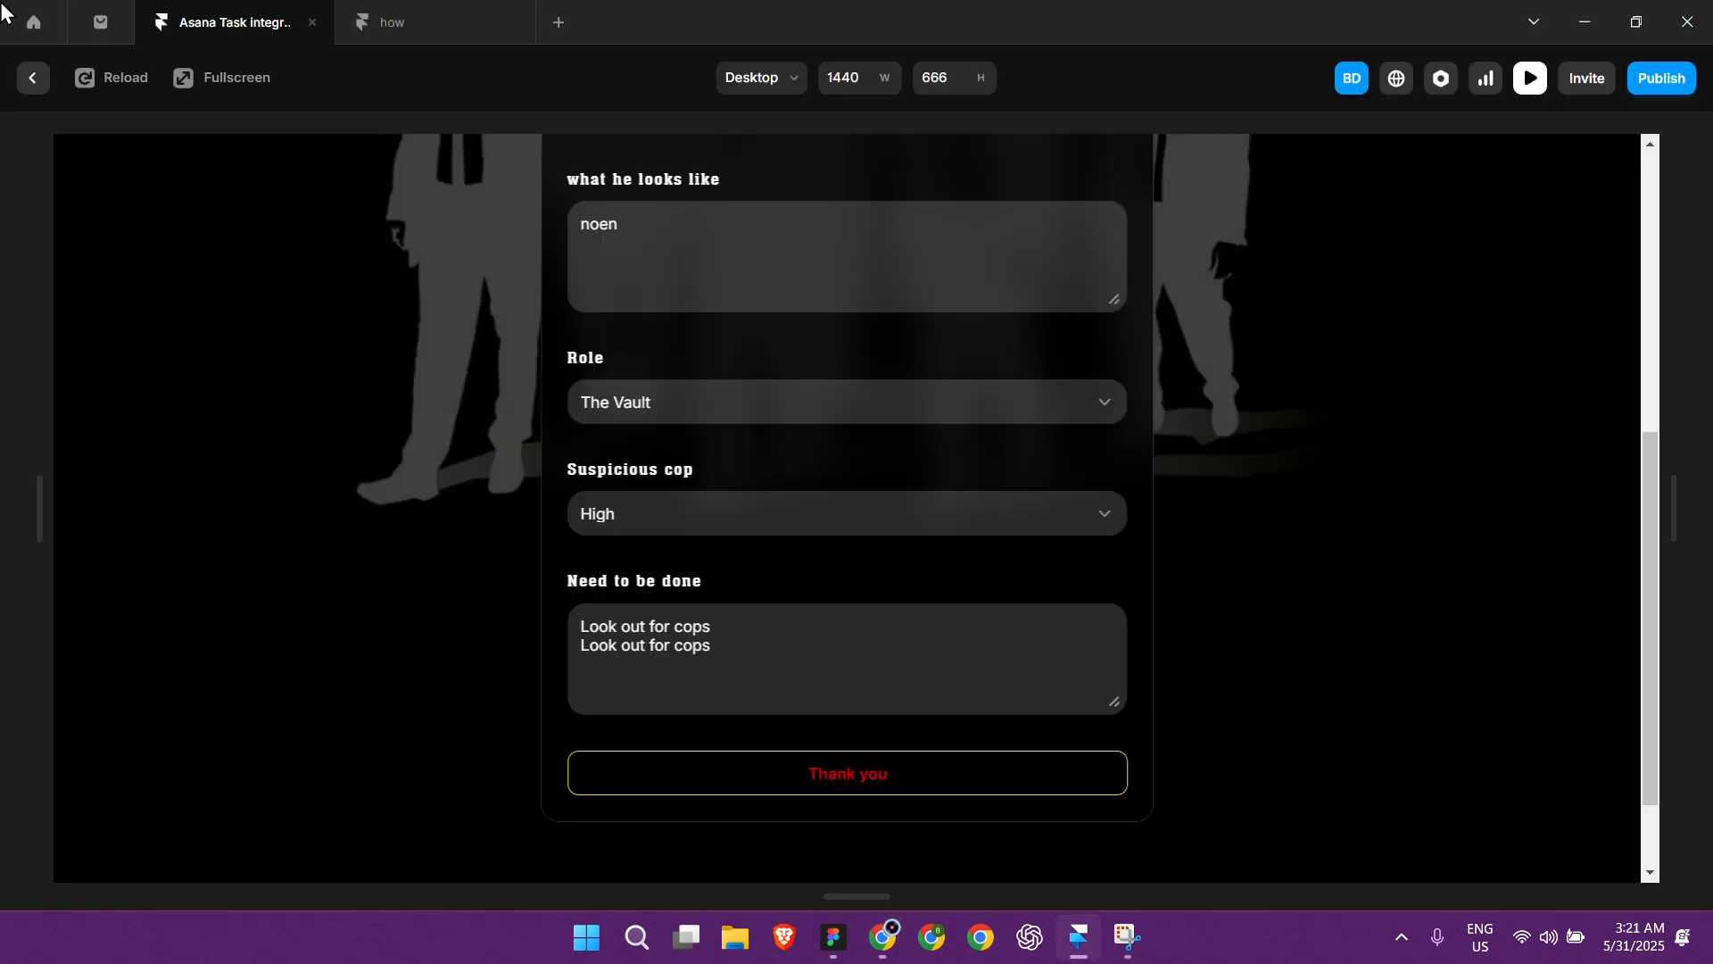
click(40, 89)
click(785, 483)
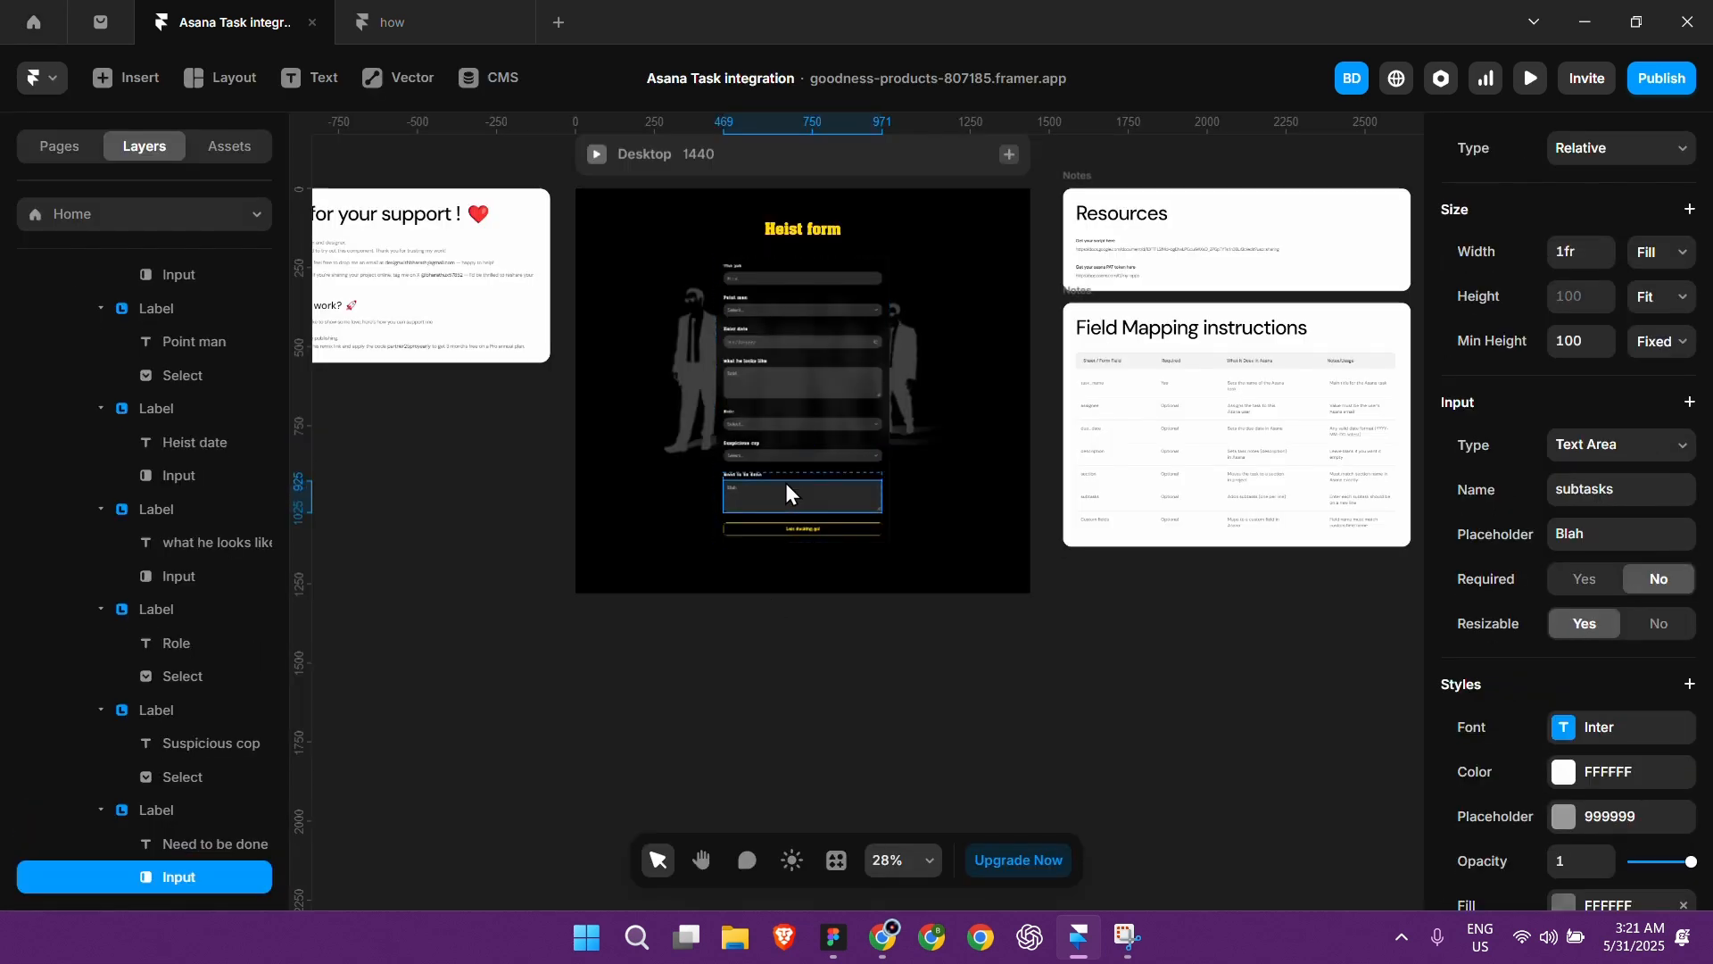
click(796, 477)
key(alt+Tab)
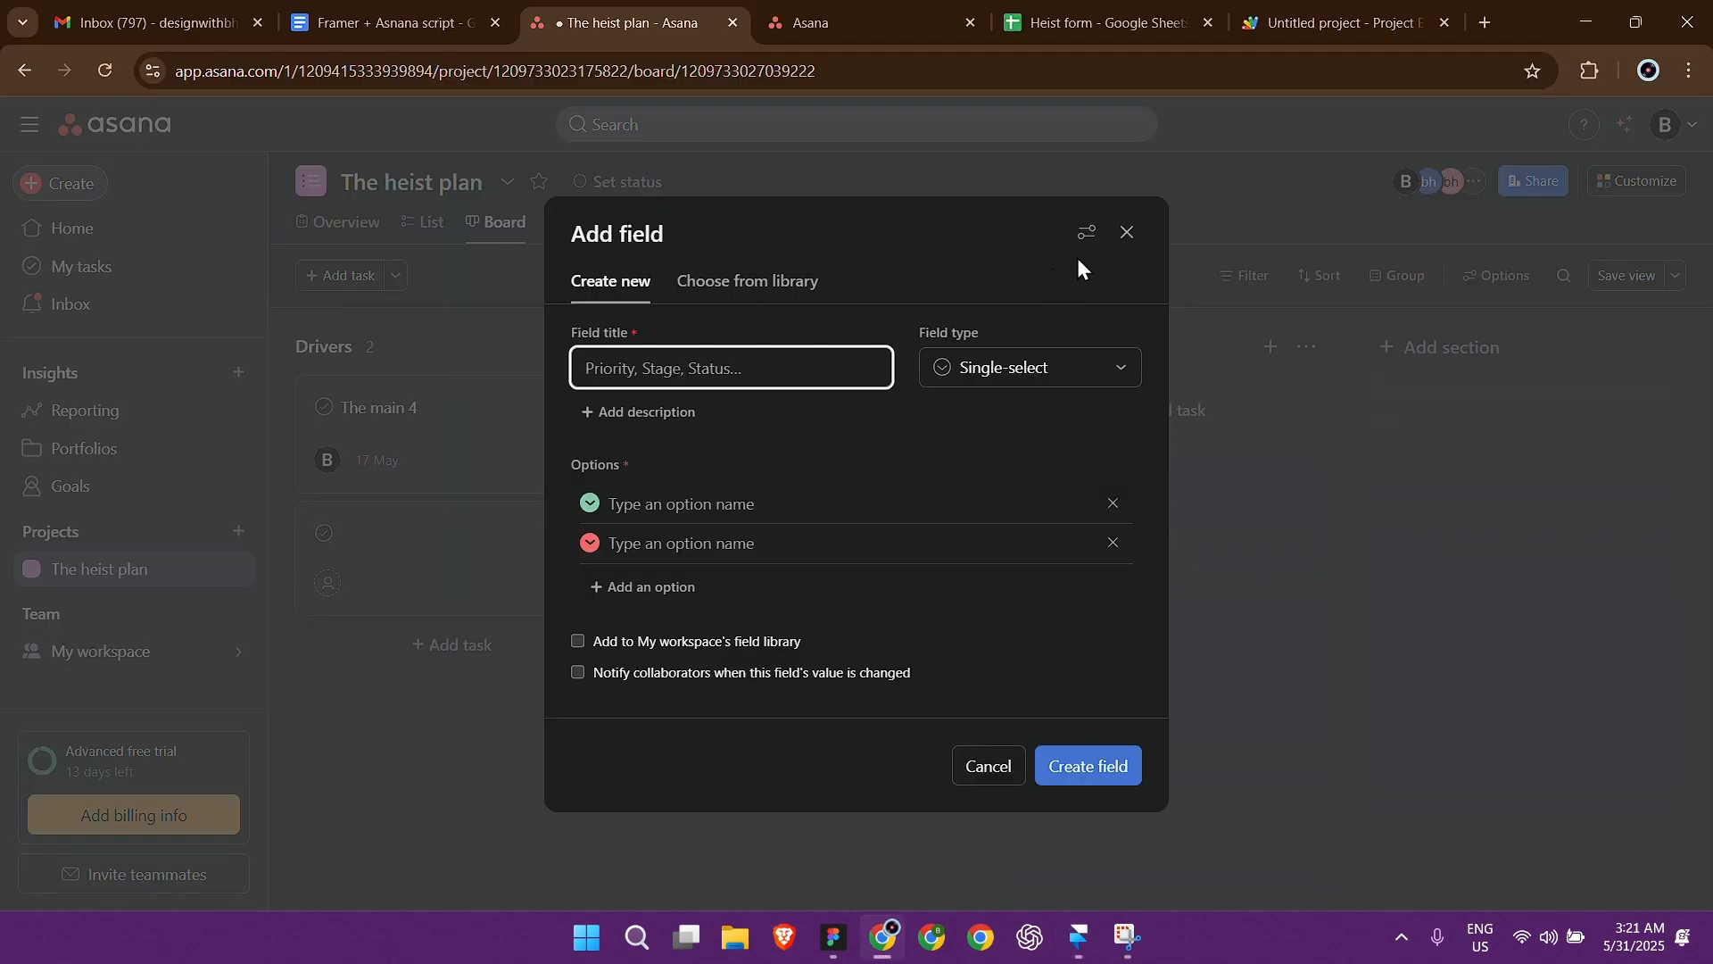
click(1121, 232)
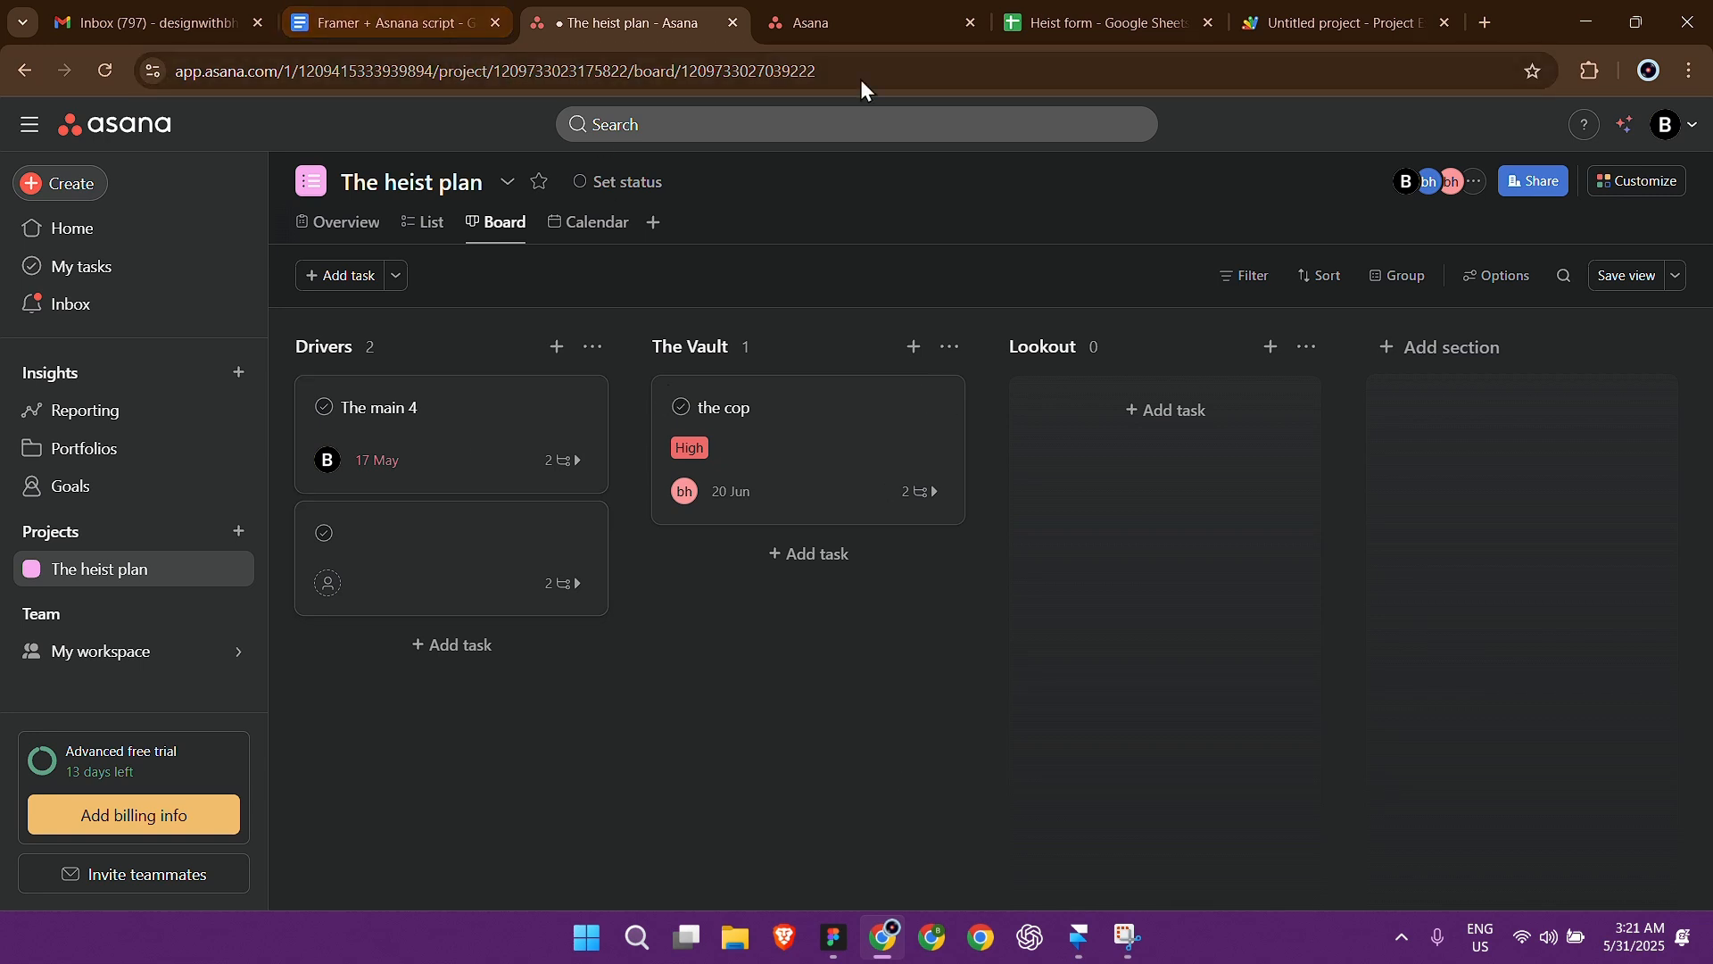
Step: Inspect the processed column for both submissions in the Heist form Google Sheet, then return to the Asana board
click(1263, 34)
click(1151, 4)
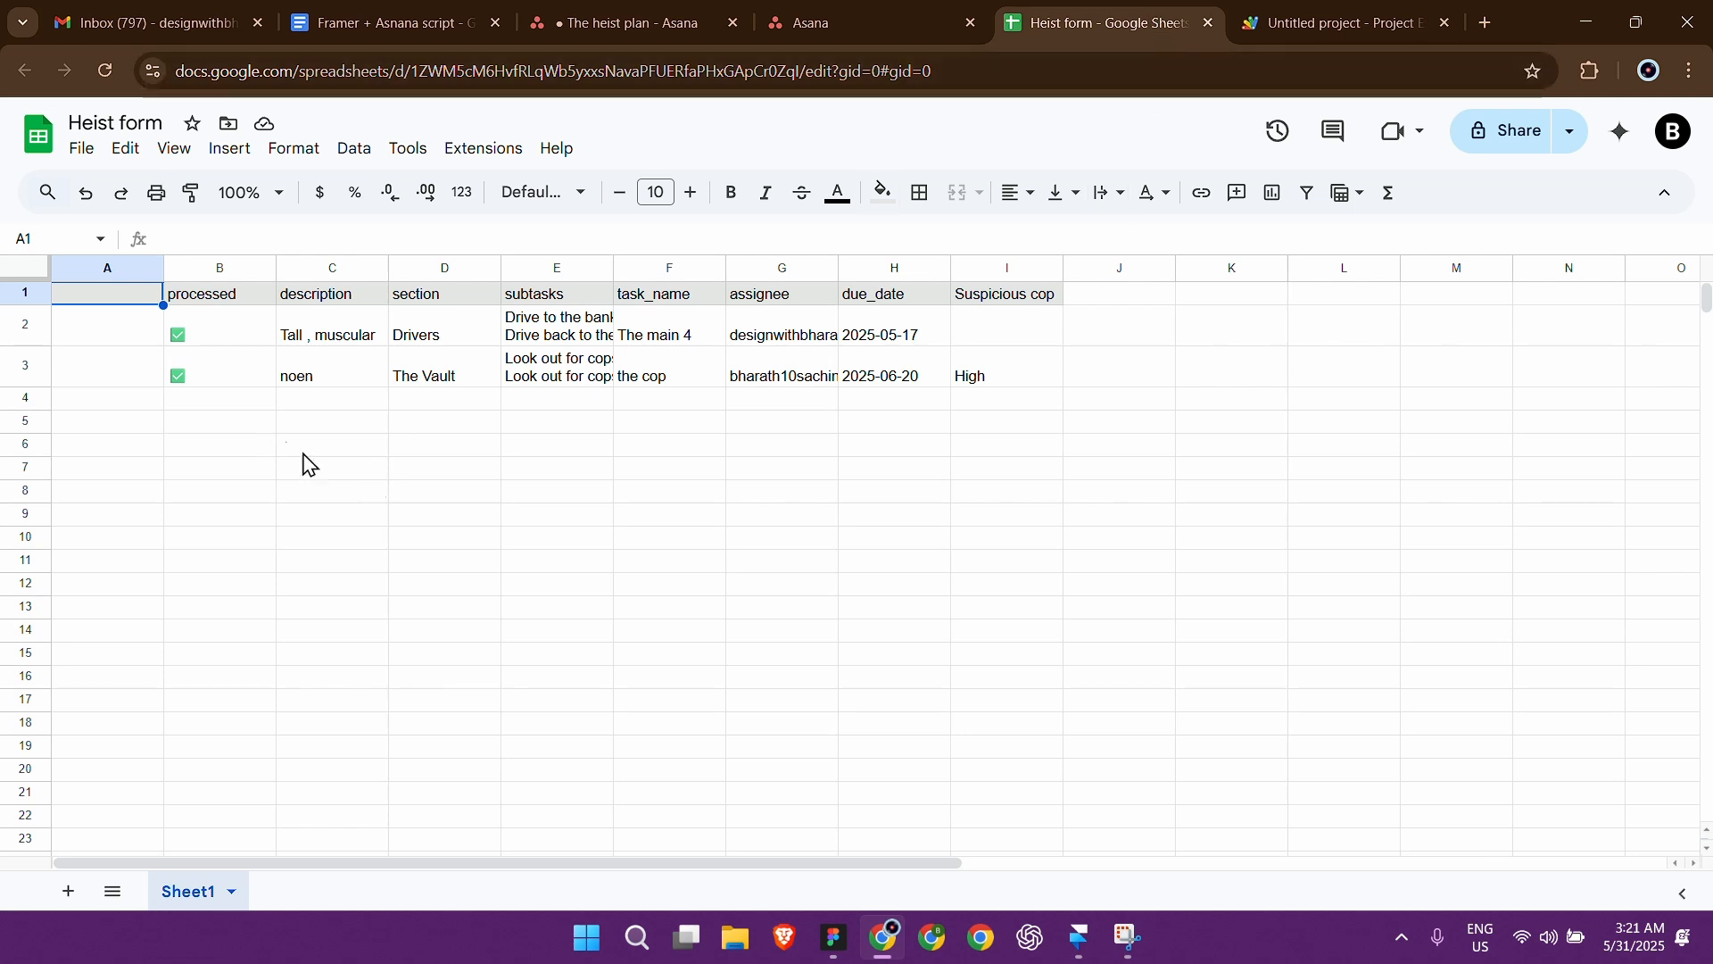
scroll(226, 372, right, 2)
click(178, 342)
click(159, 382)
click(200, 331)
click(181, 367)
click(188, 325)
click(183, 386)
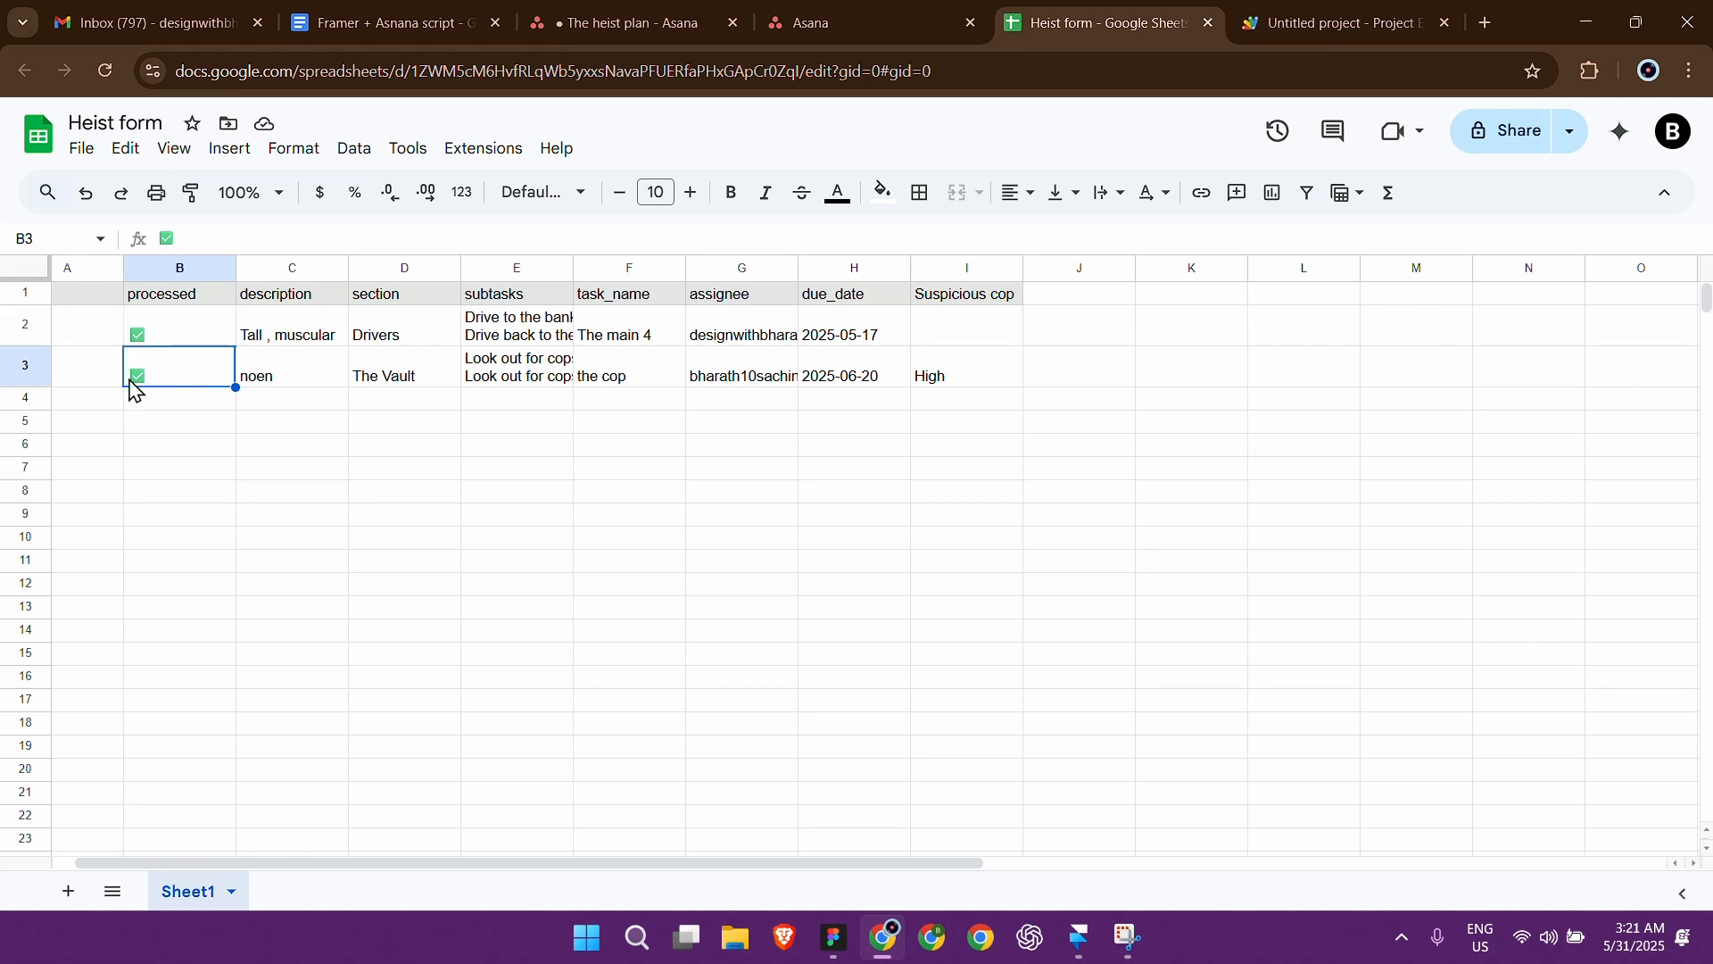
click(625, 22)
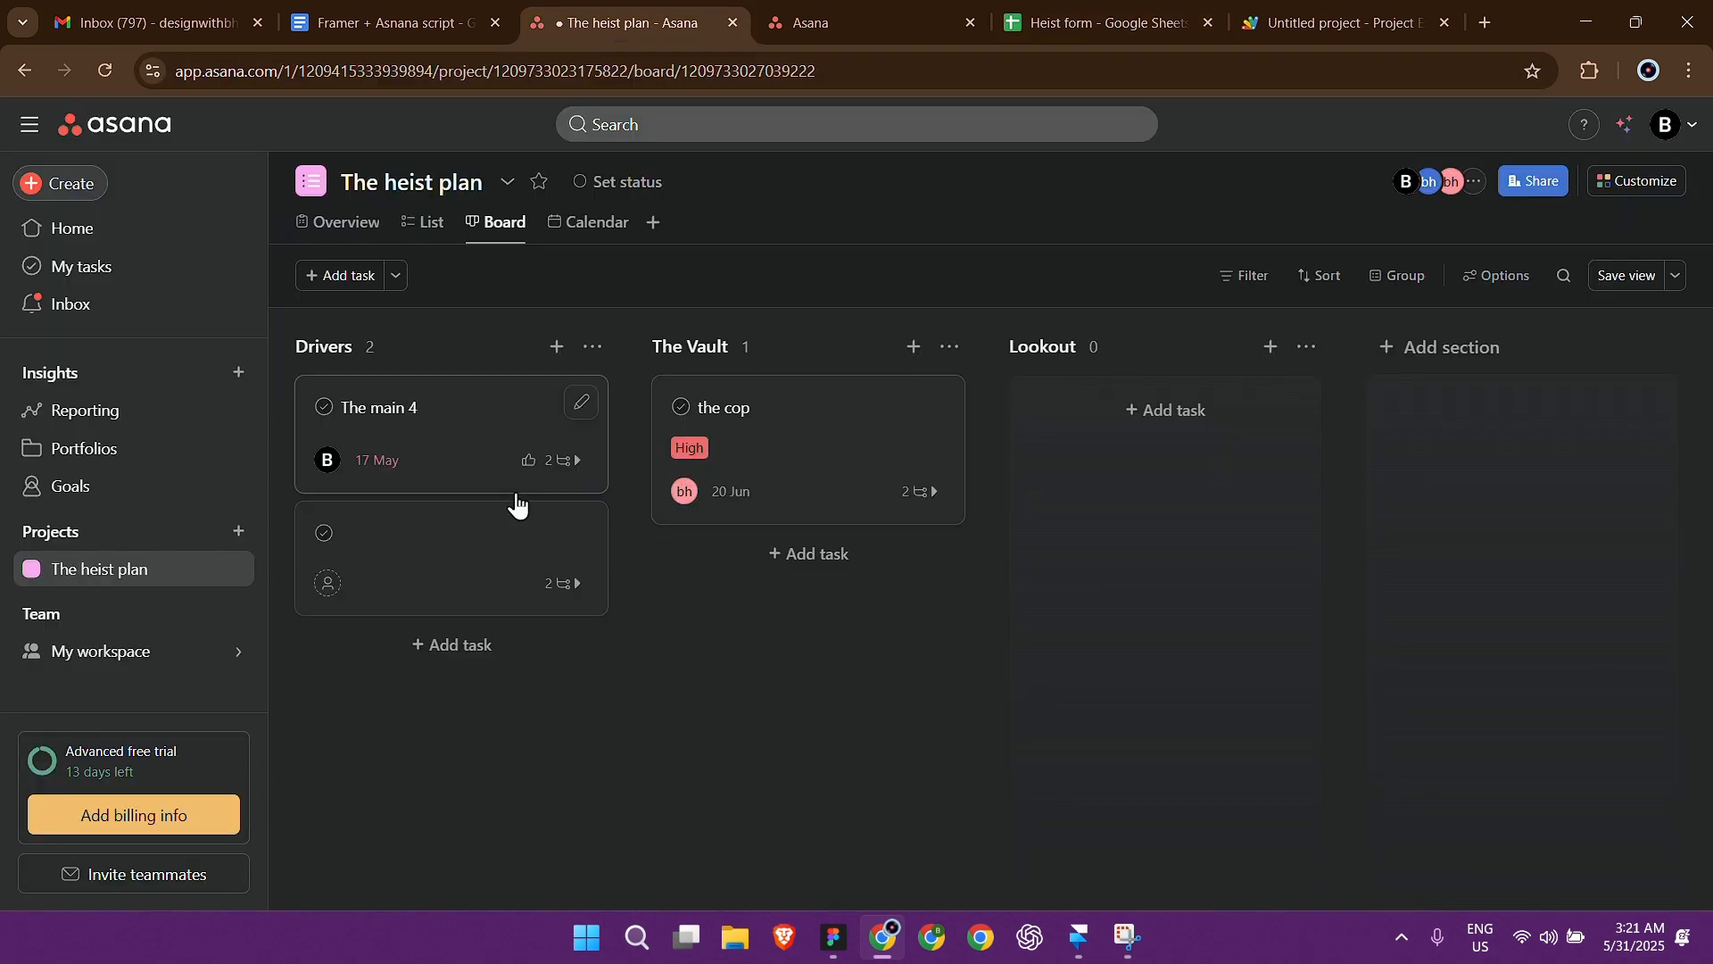
Step: Switch to the Heist form Google Sheet and examine the processed column for both submissions in rows 2 and 3
click(1095, 18)
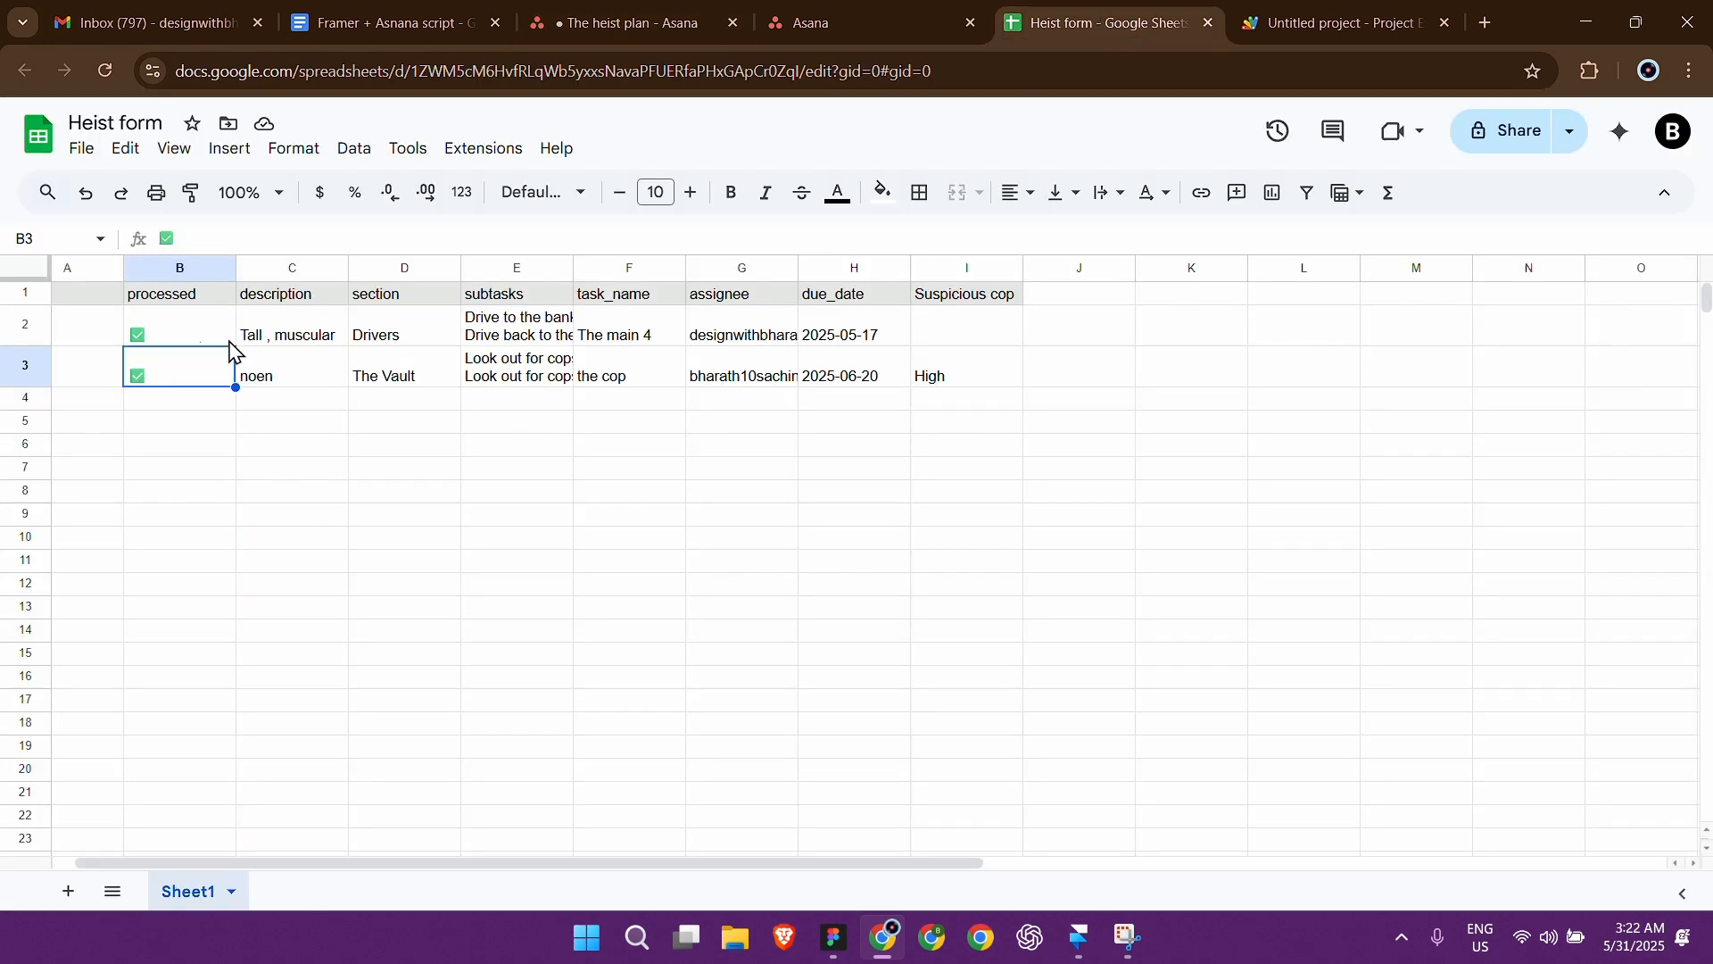
click(195, 340)
click(188, 378)
click(192, 334)
click(186, 383)
click(189, 335)
click(184, 379)
click(191, 334)
click(186, 381)
click(188, 336)
click(170, 384)
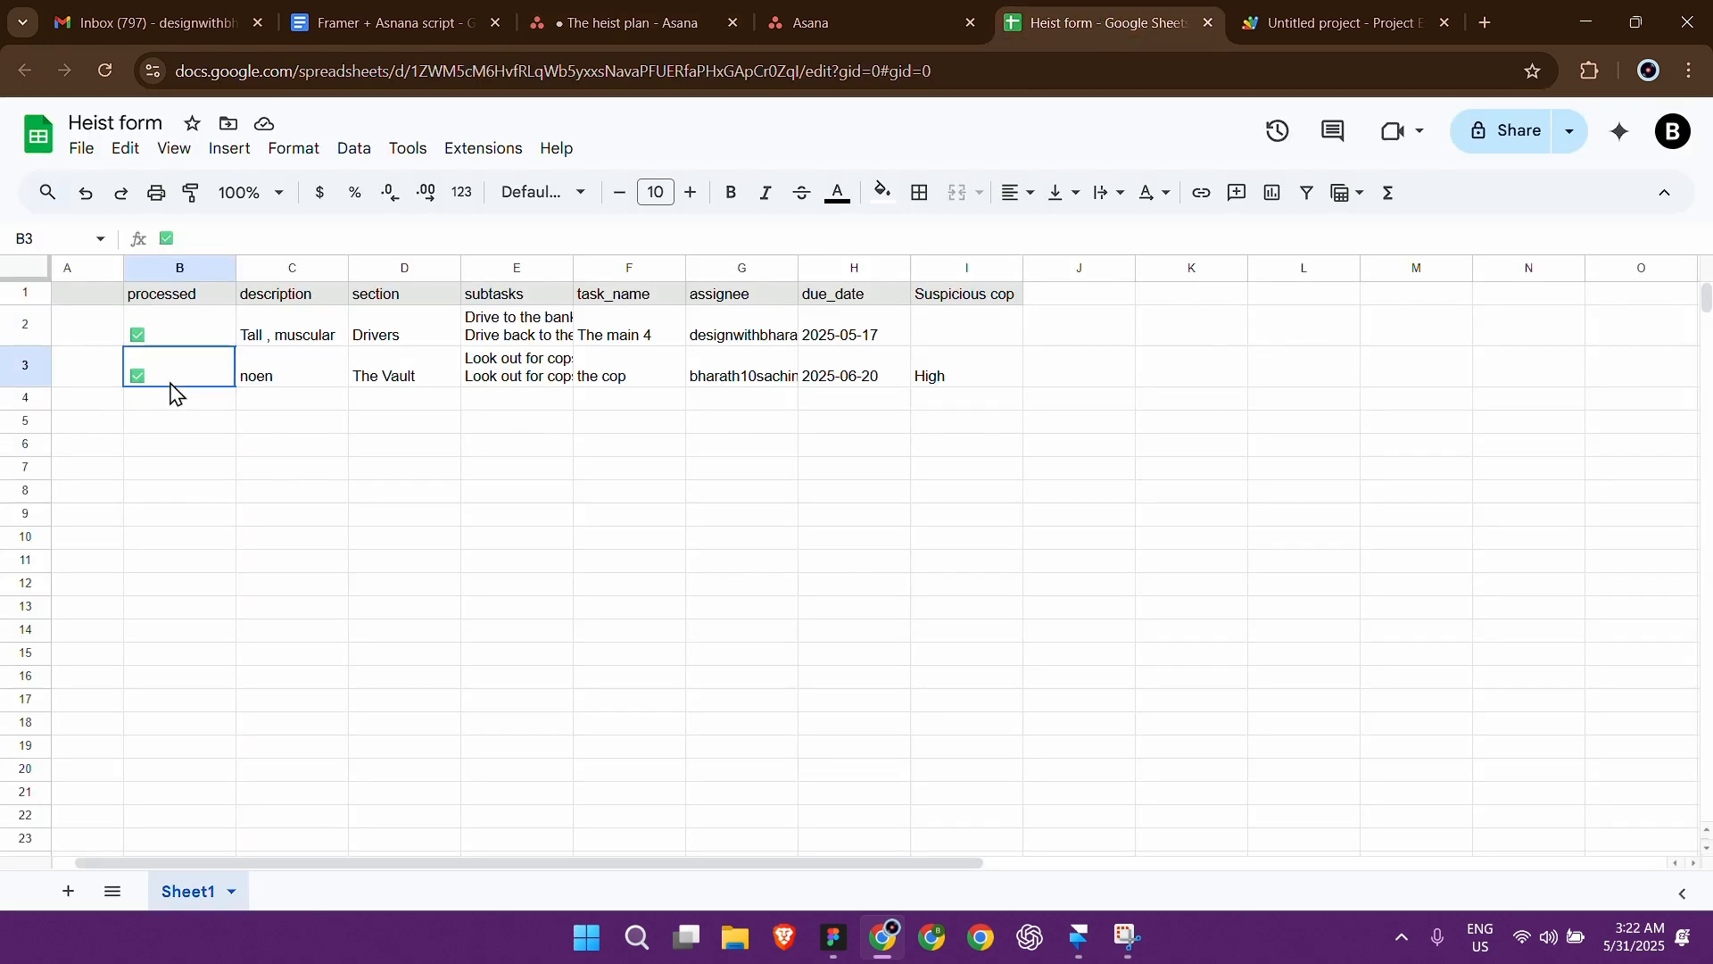
click(187, 337)
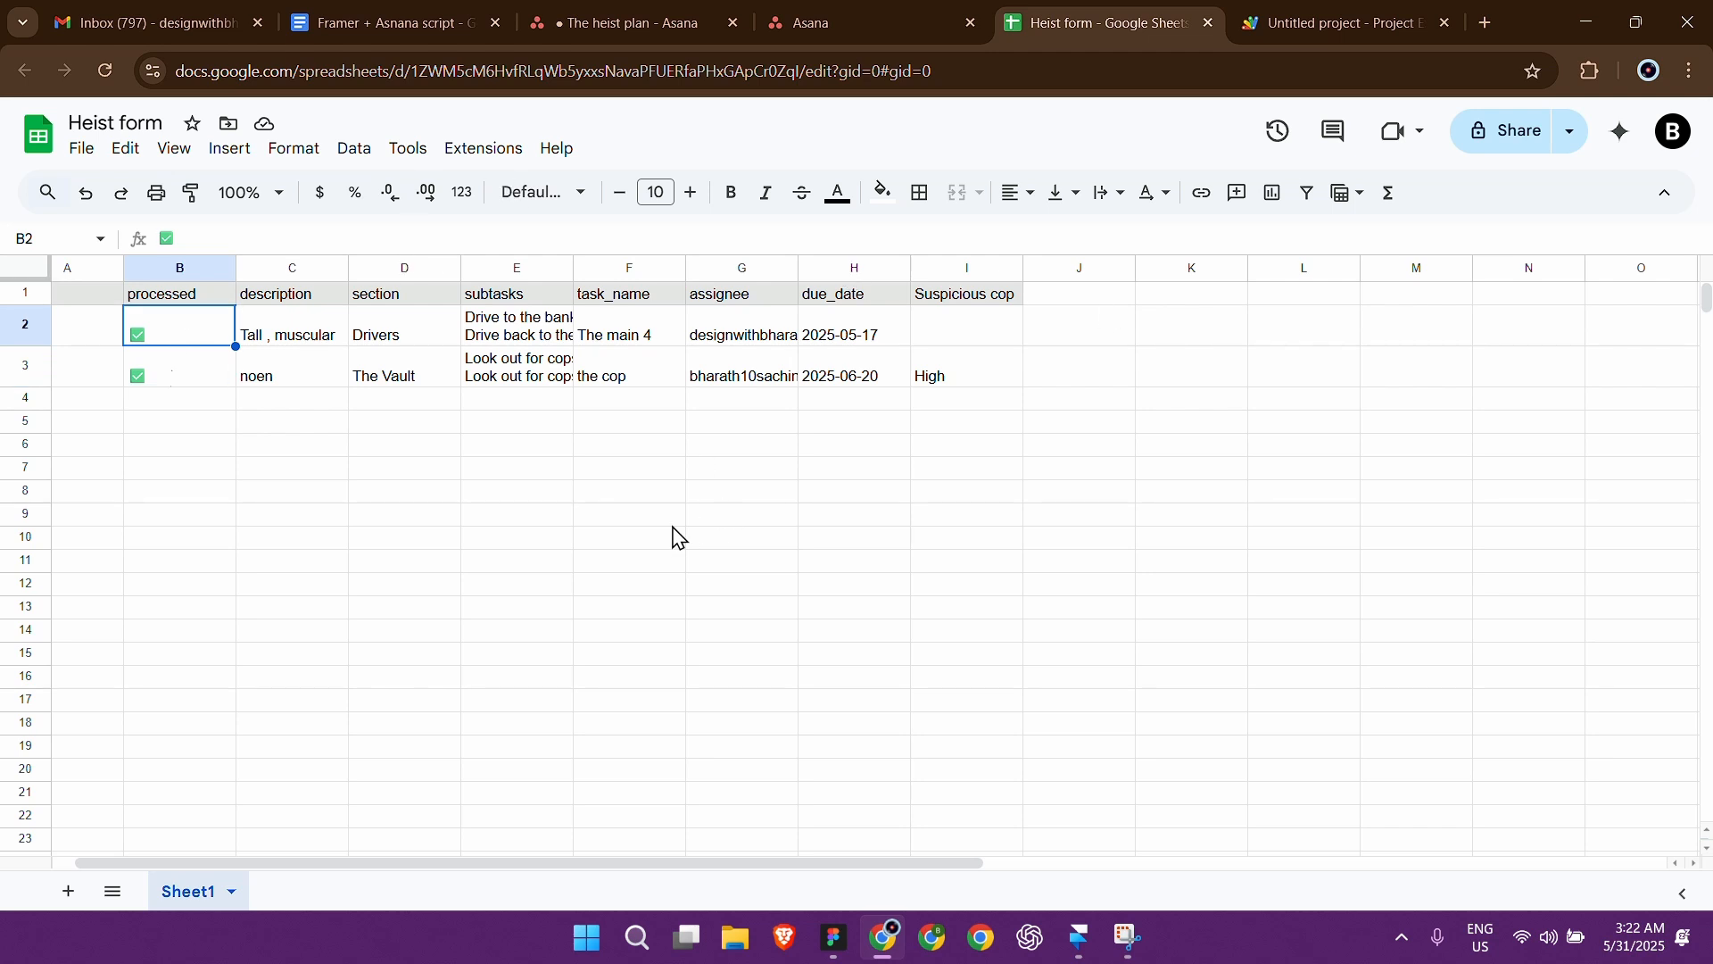
click(170, 378)
click(172, 340)
click(176, 382)
click(172, 341)
click(176, 364)
click(180, 341)
click(184, 379)
click(192, 339)
click(187, 375)
click(188, 342)
click(187, 374)
click(213, 403)
click(177, 423)
click(182, 468)
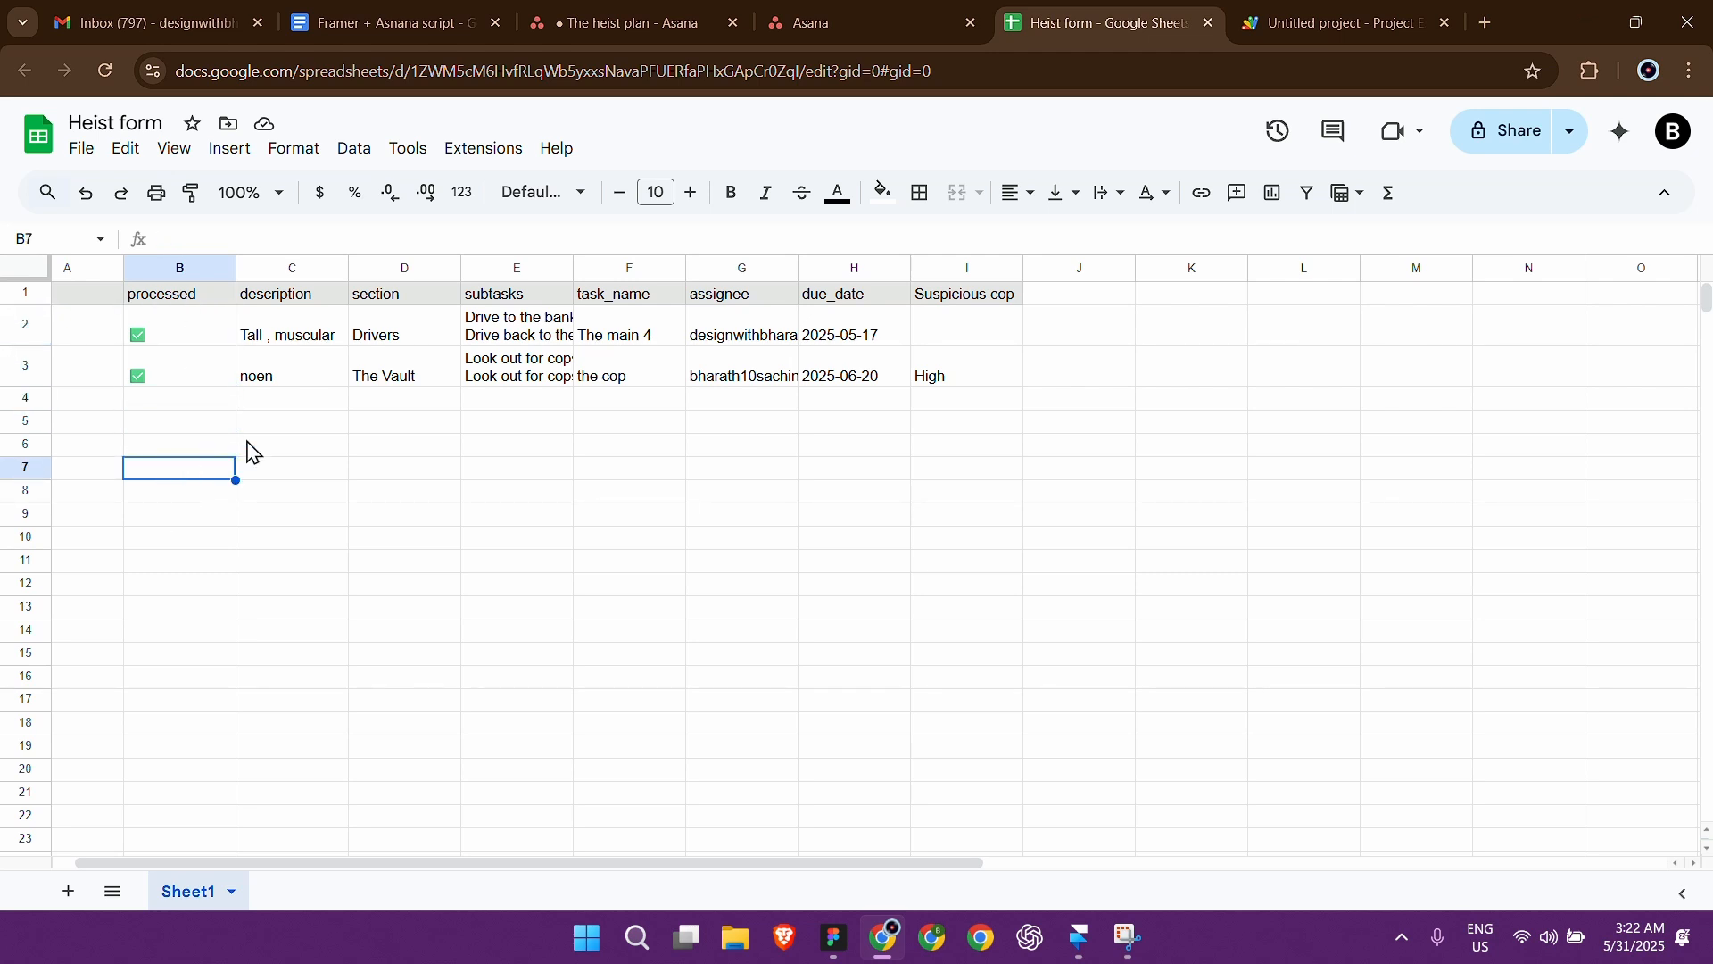
Step: Review the processNewRows code in the Apps Script editor and return to the Heist form Google Sheet
click(1312, 18)
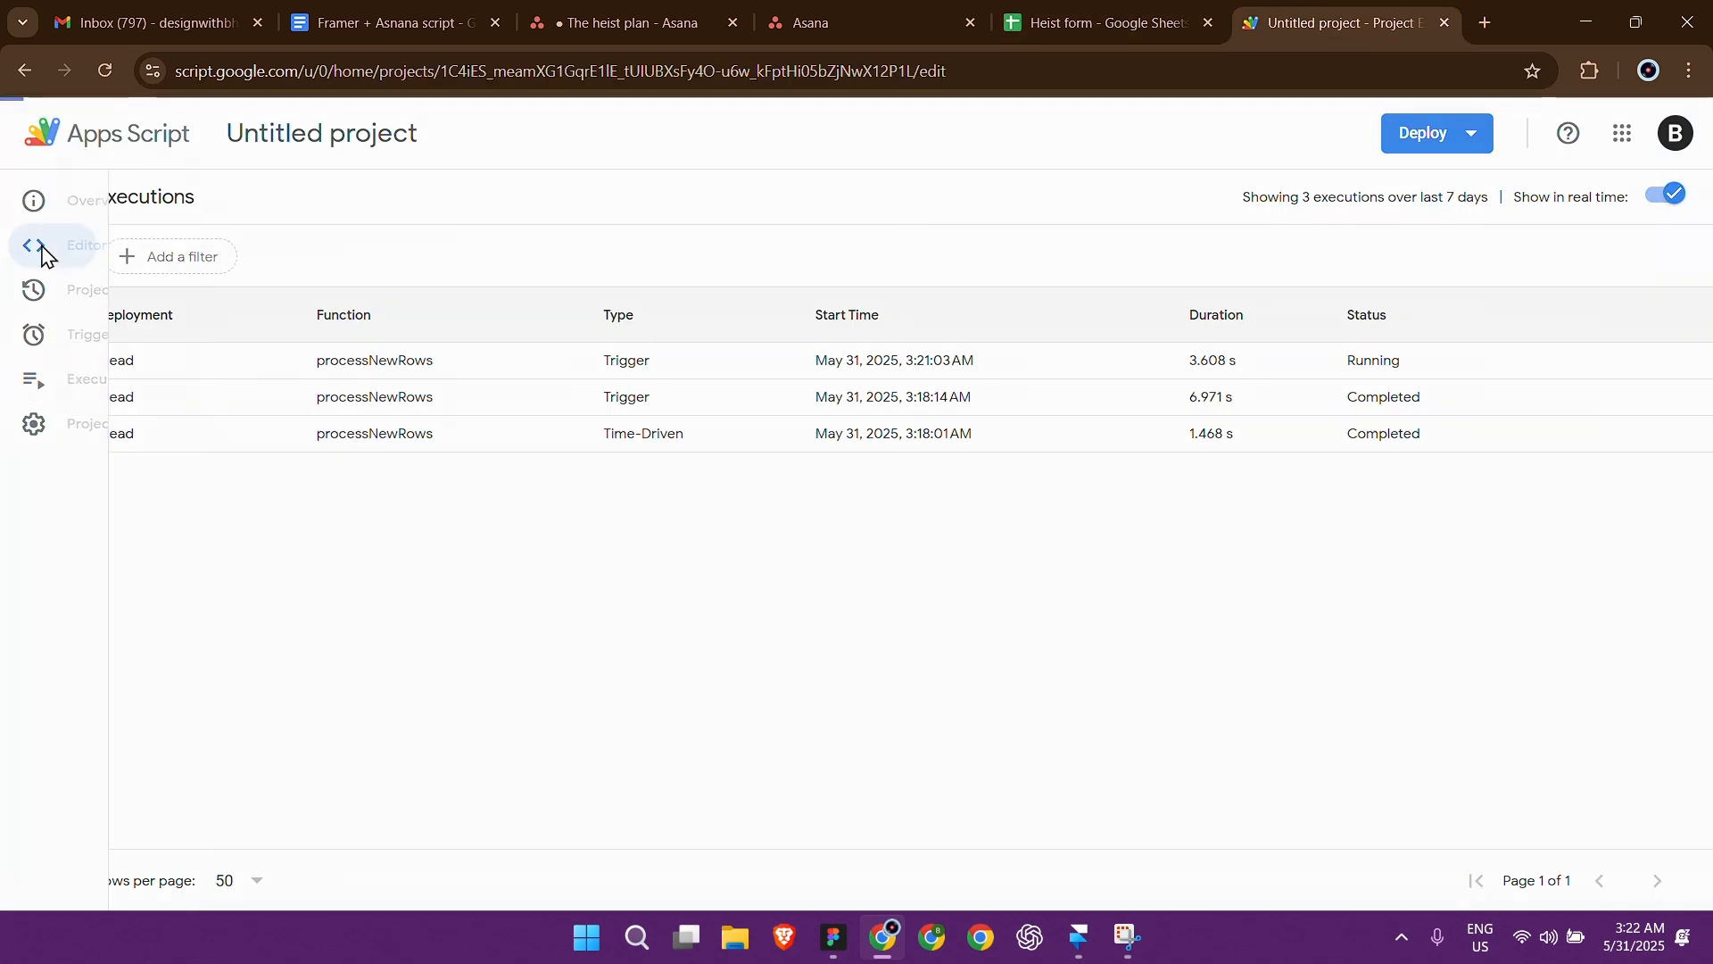
click(42, 249)
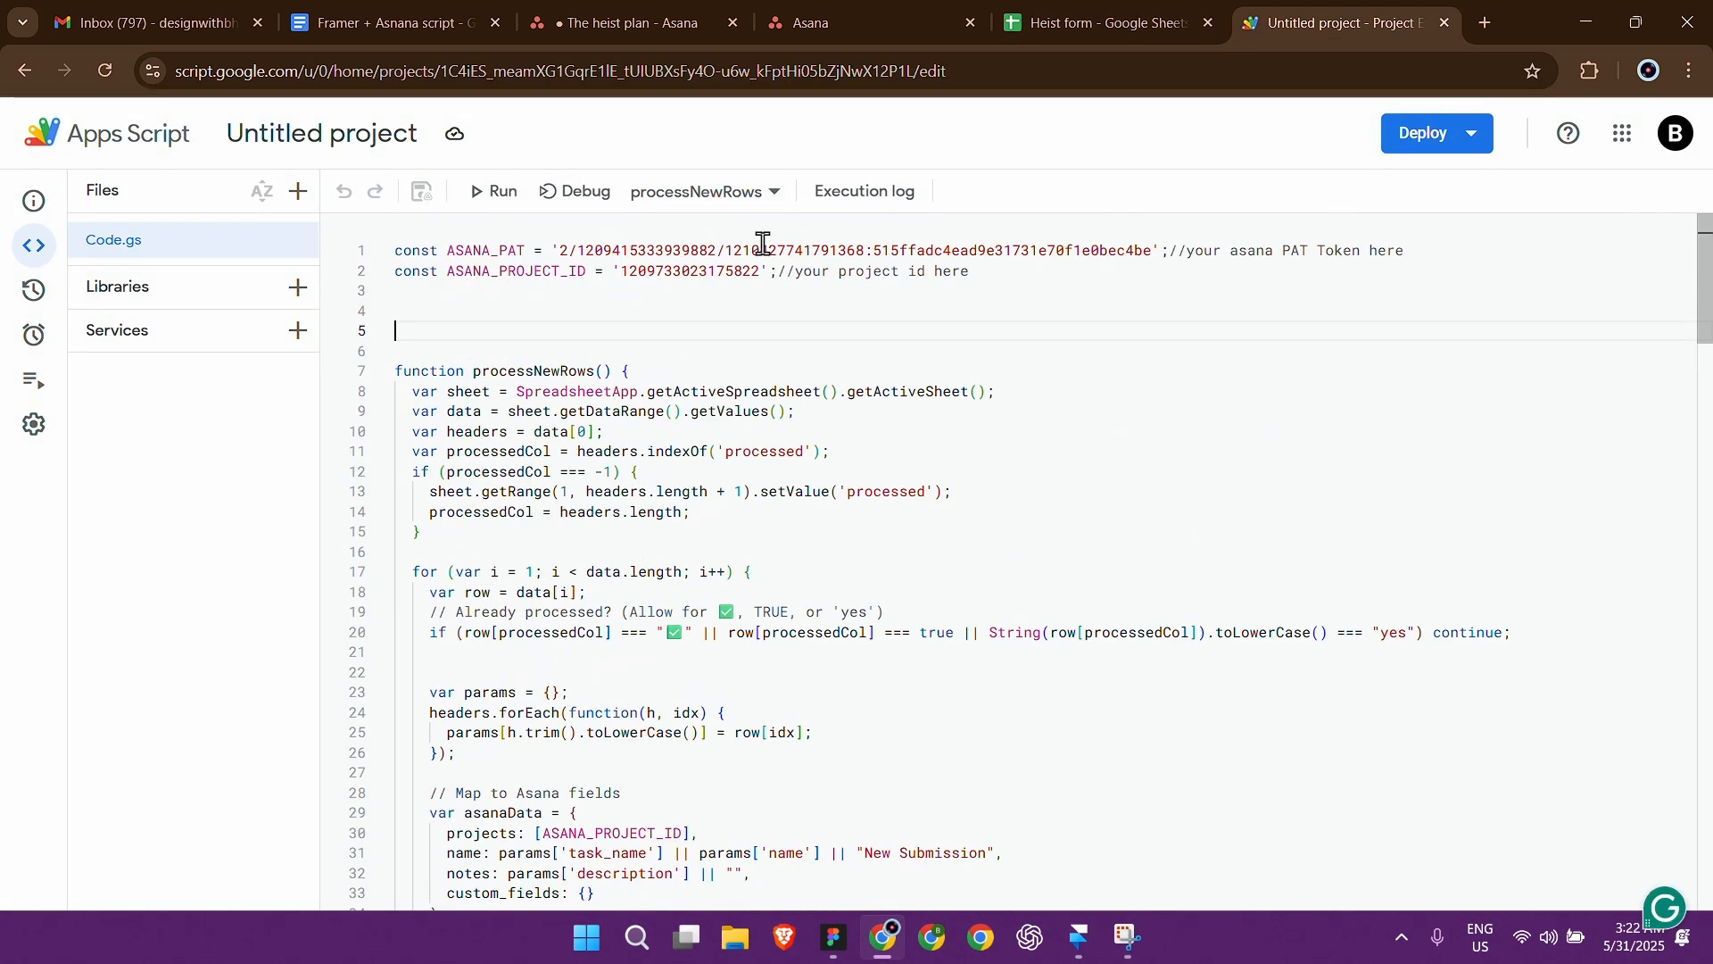
scroll(893, 647, down, 1)
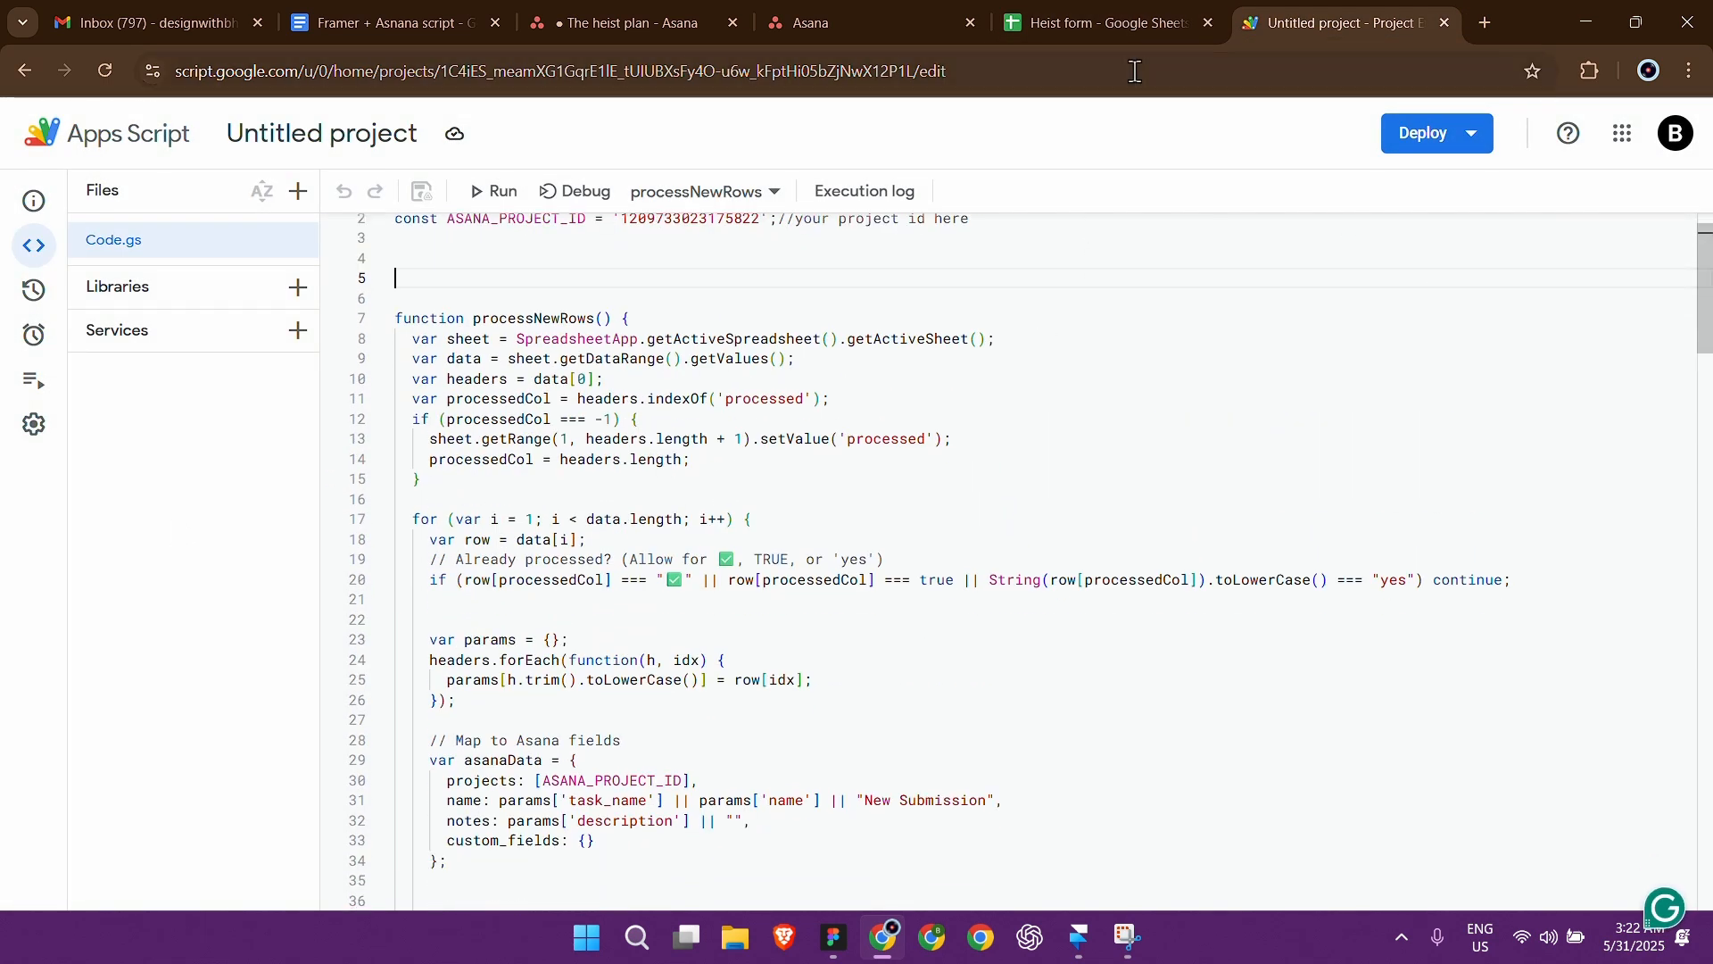
click(1160, 22)
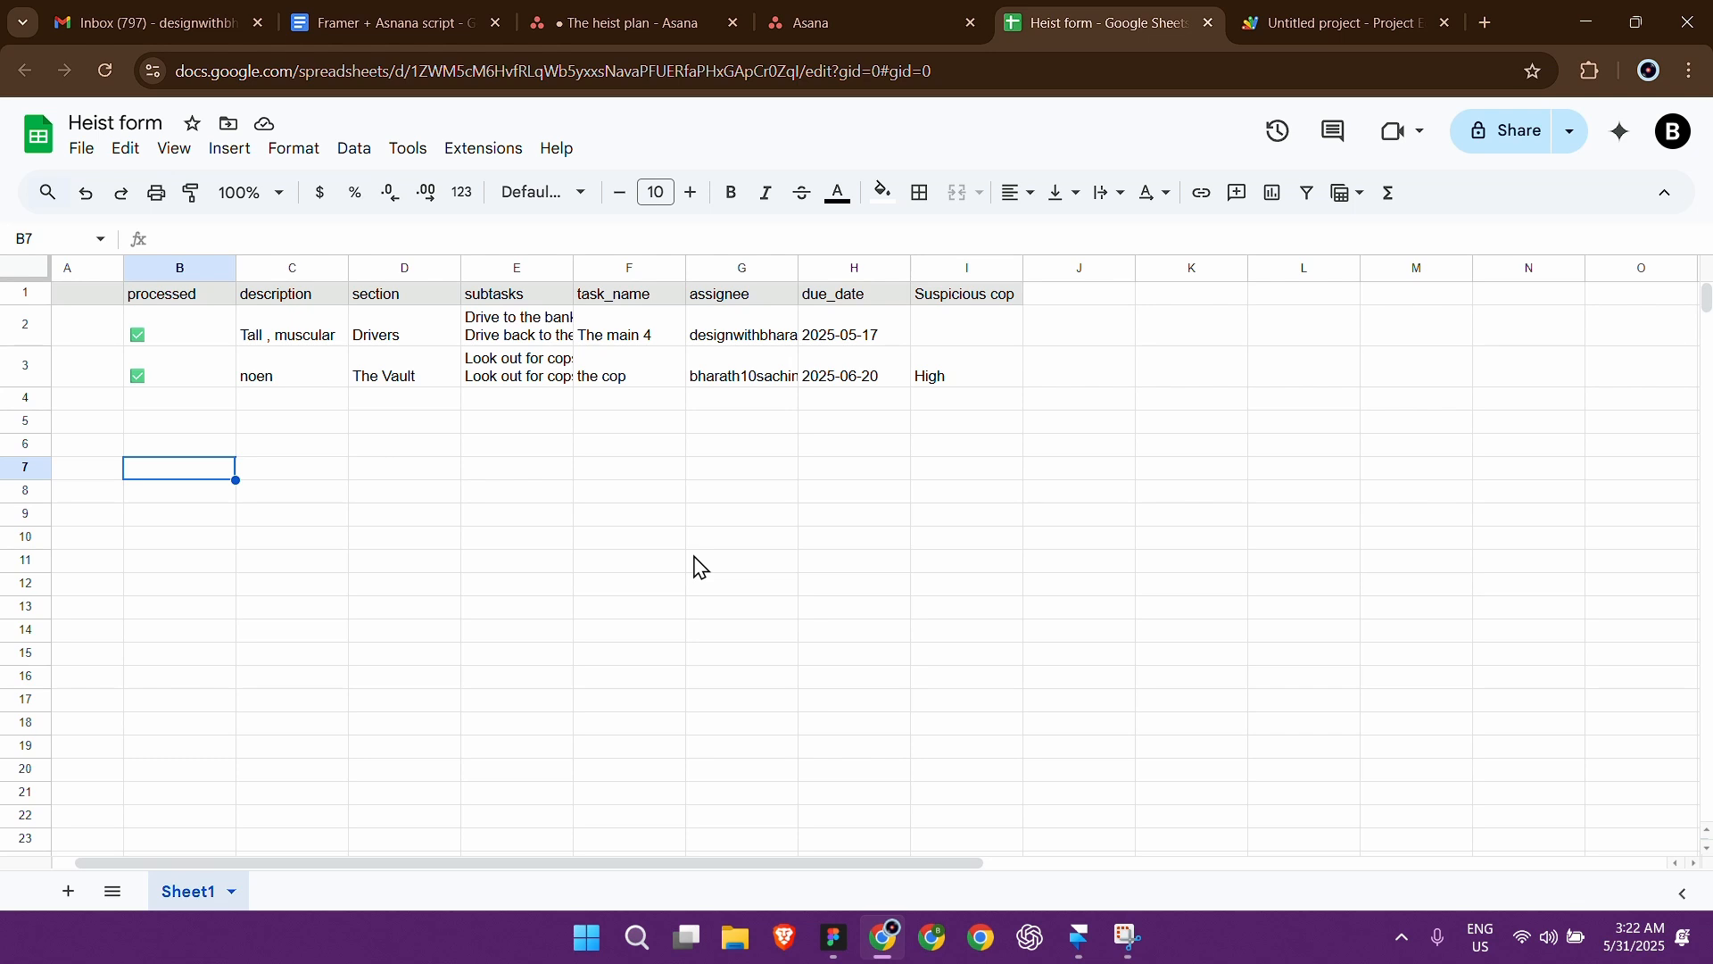
Step: Switch to Framer, inspect the Heist form's submission and style settings, and return to the Google Sheet
click(1082, 938)
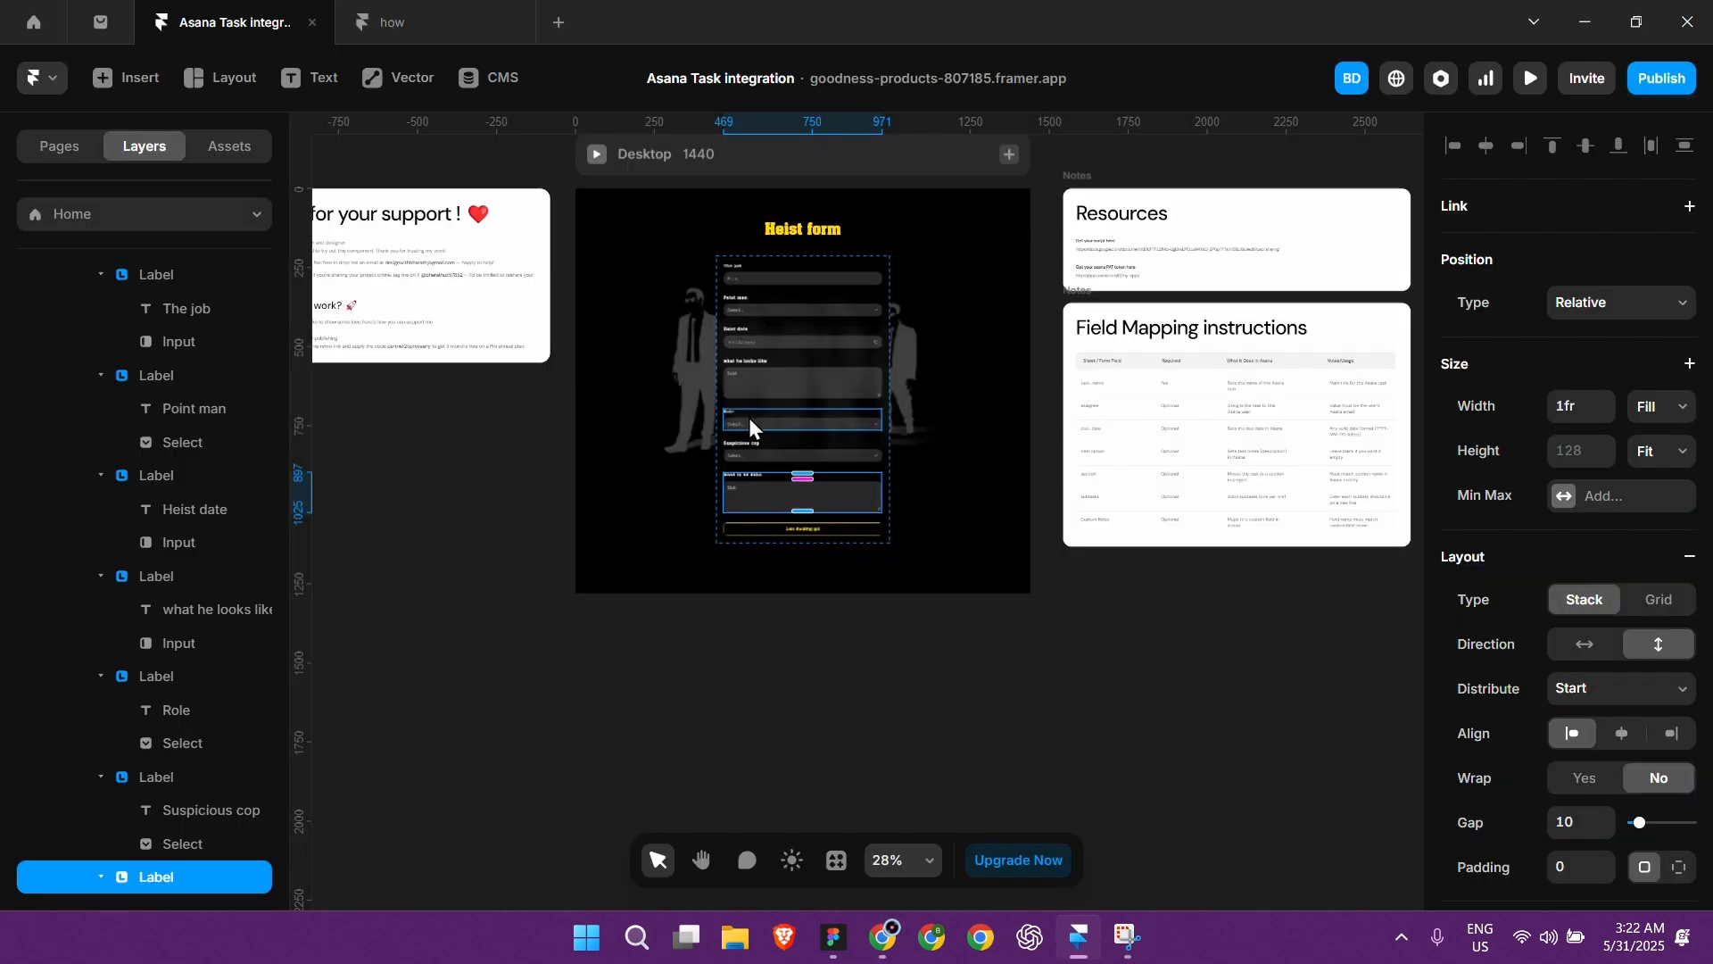
click(721, 343)
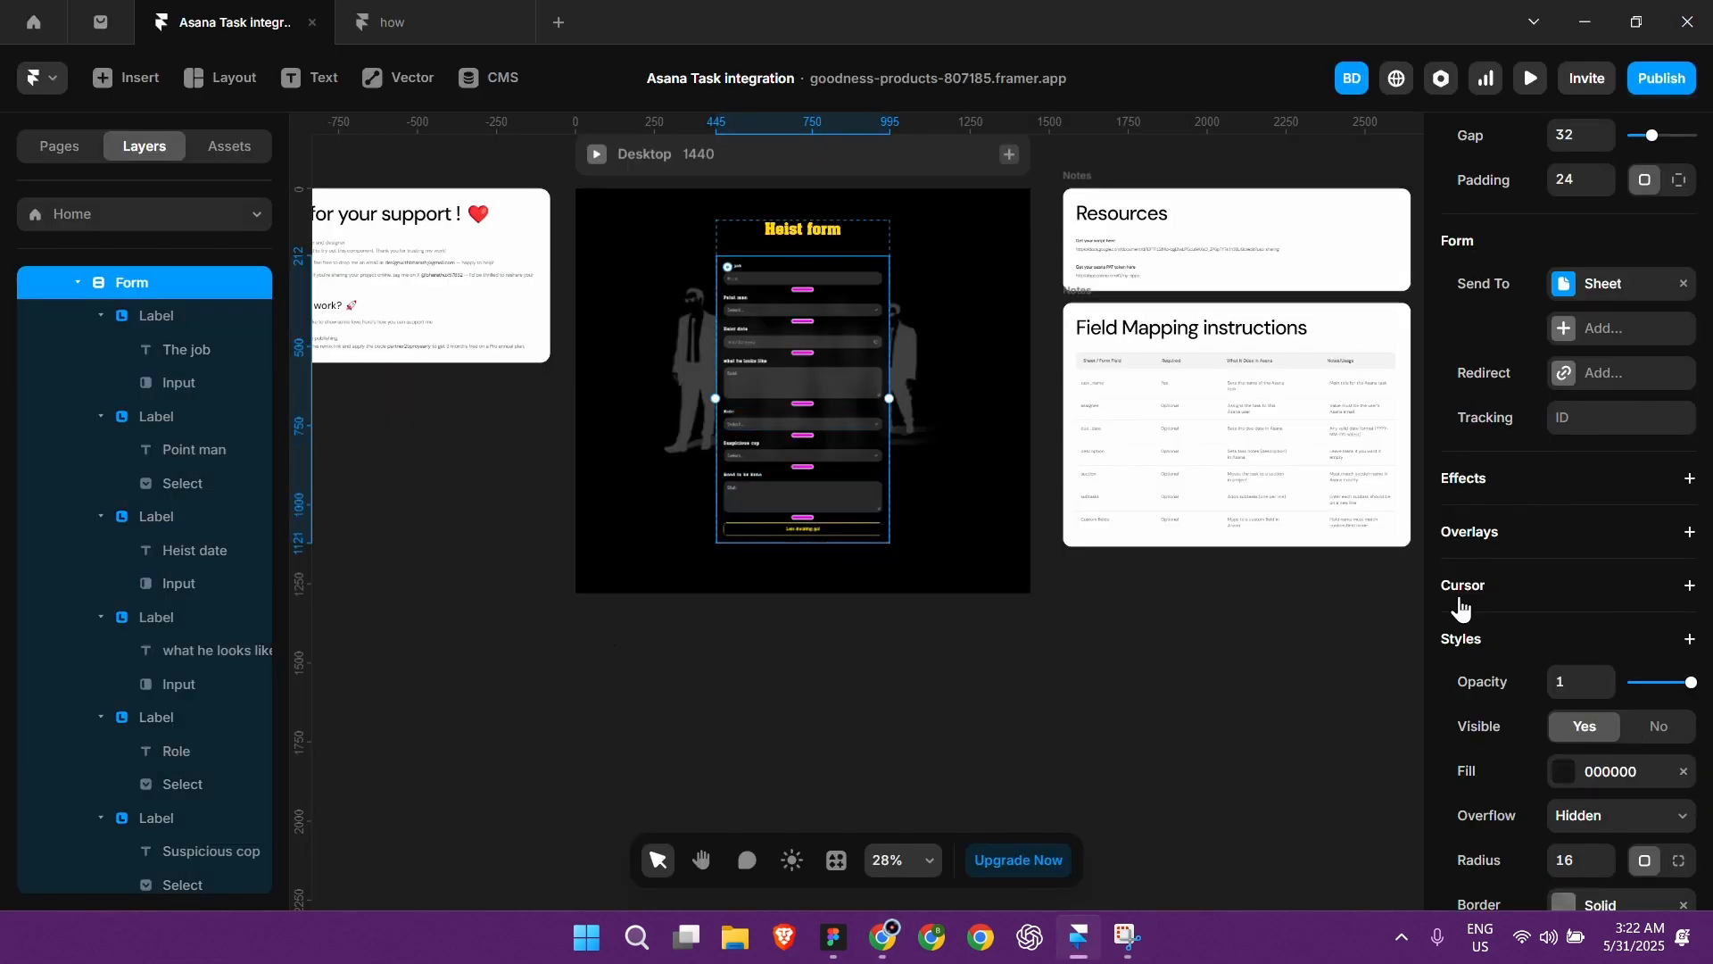
scroll(1510, 604, down, 5)
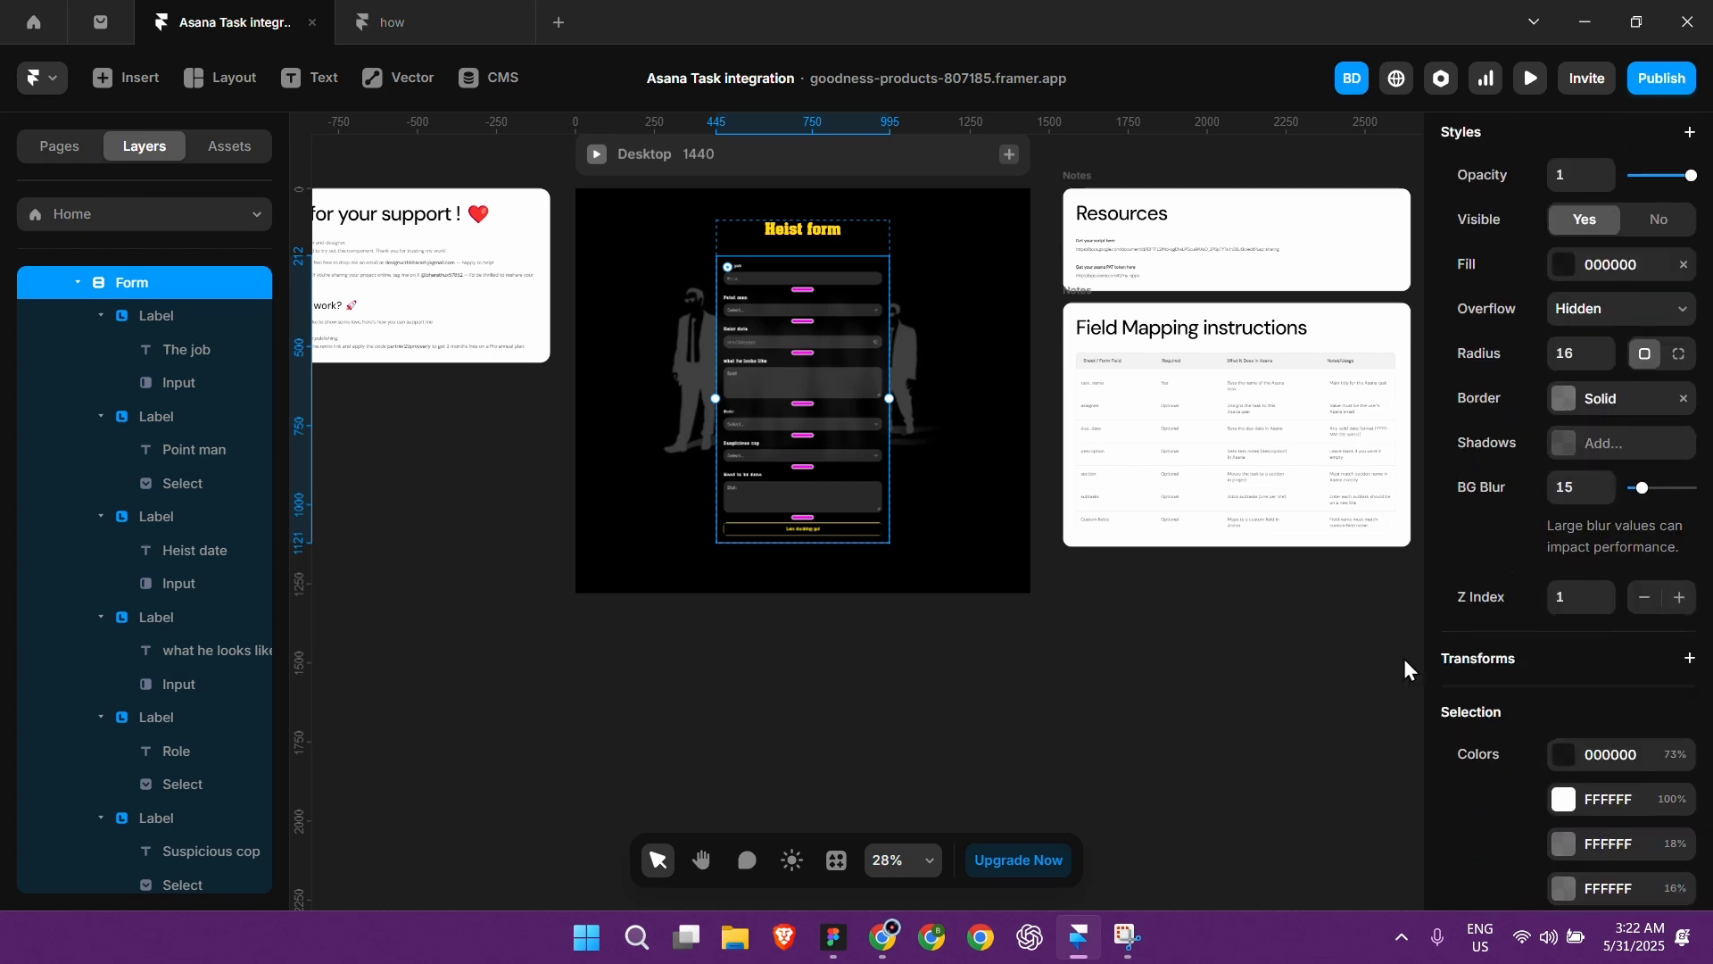
scroll(849, 657, down, 2)
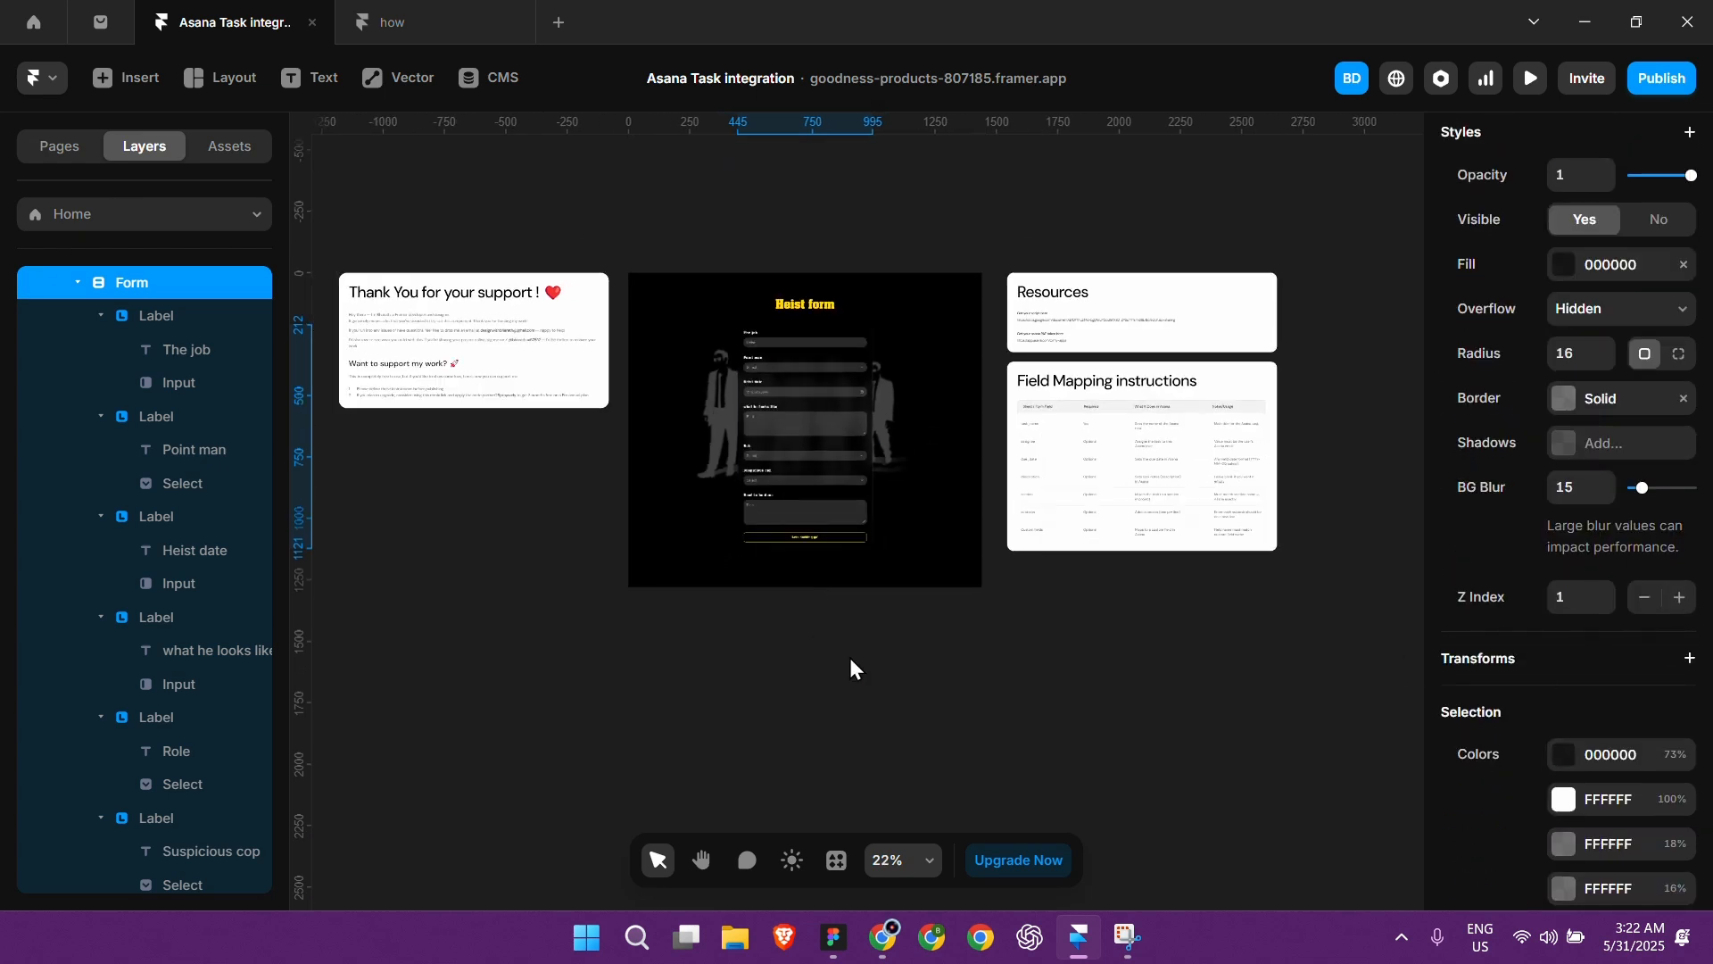
click(850, 657)
click(834, 327)
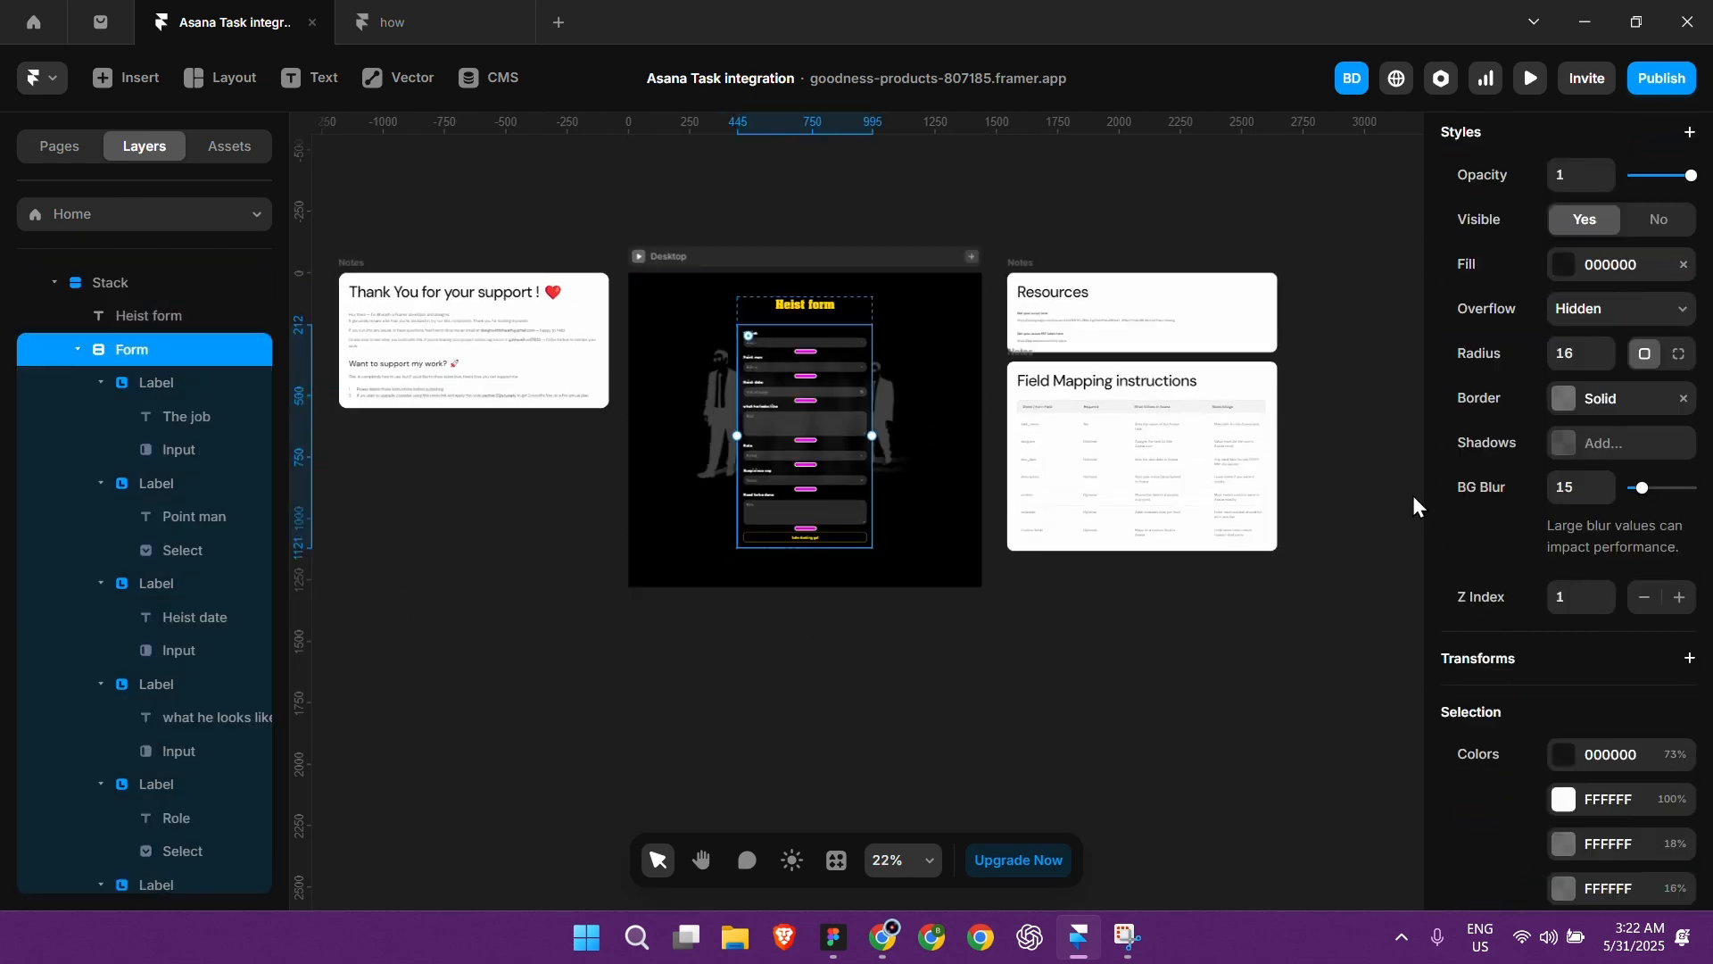
scroll(1575, 313, up, 5)
key(alt+Tab)
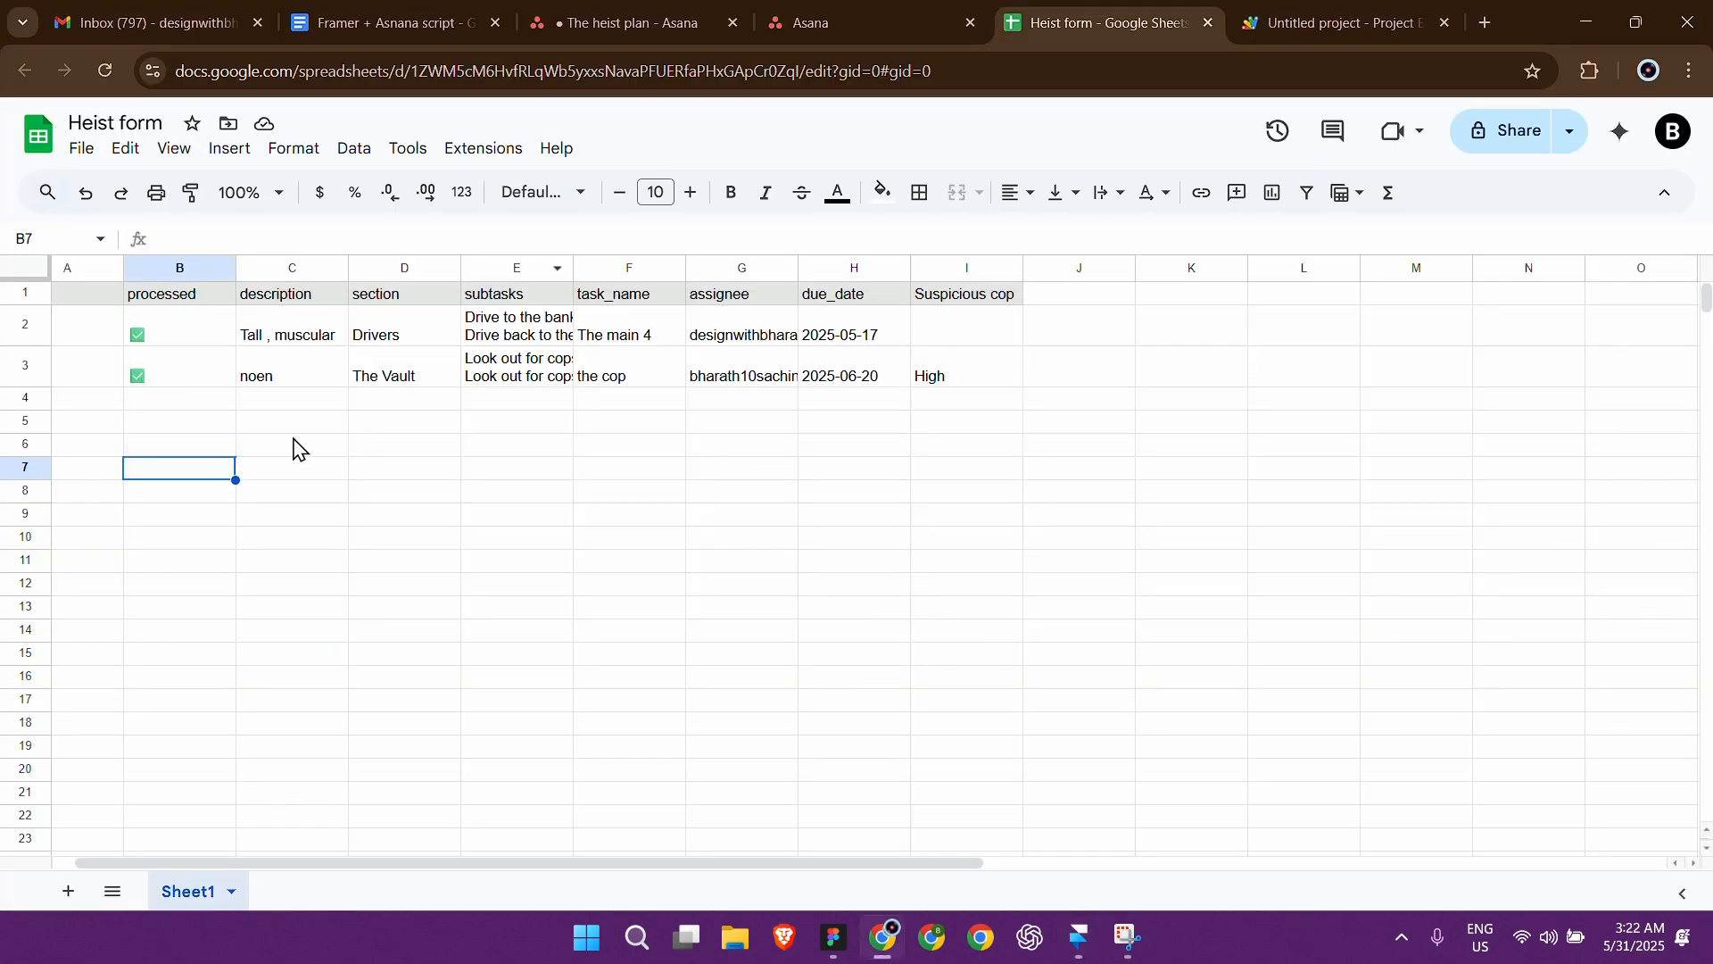
click(294, 443)
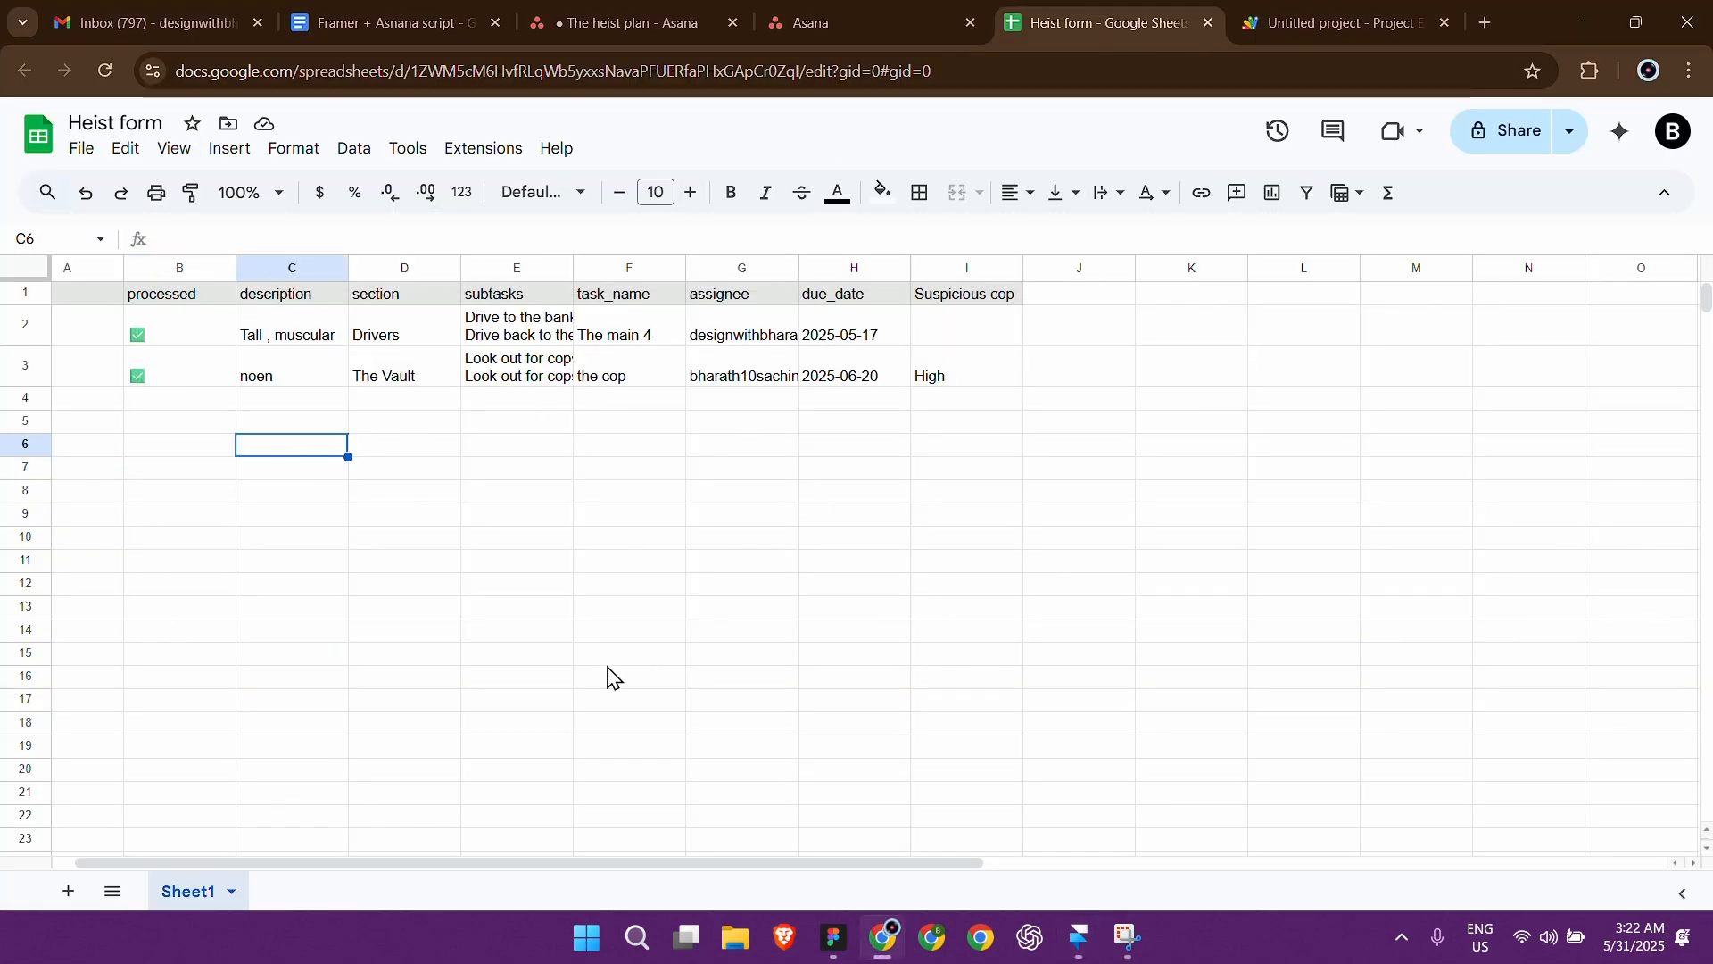
Step: Return to Framer and examine the script and Asana PAT token links in the Resources note
key(alt+Tab)
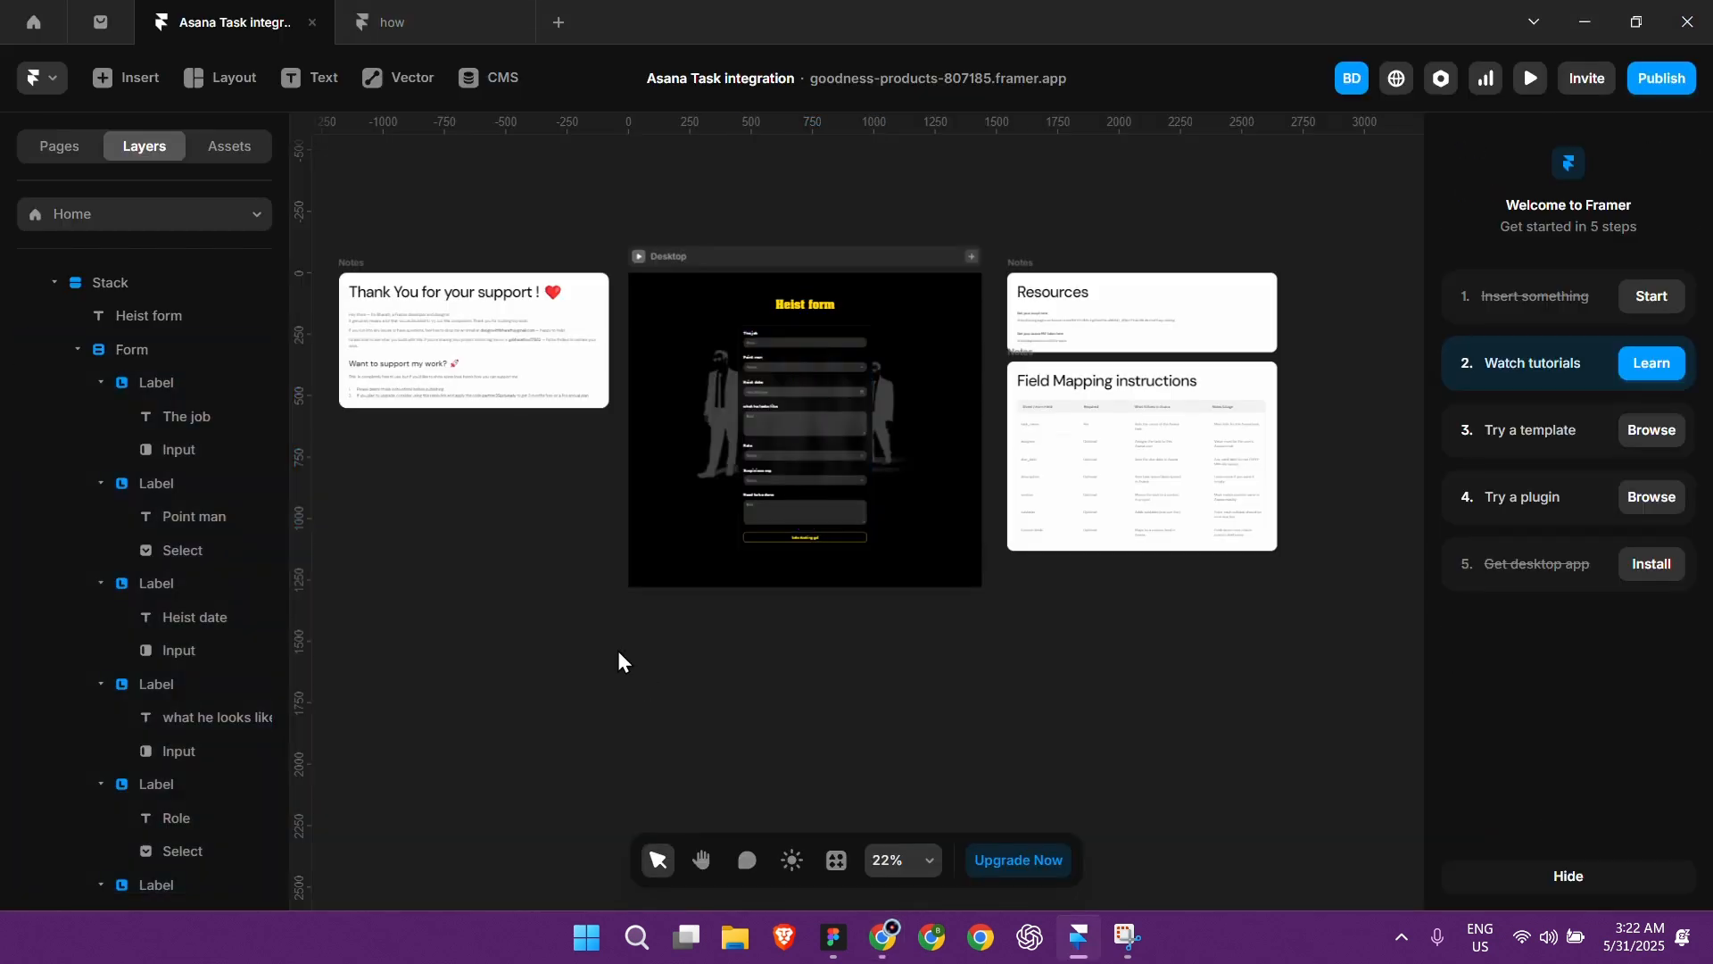
scroll(617, 650, down, 1)
scroll(1166, 689, right, 1)
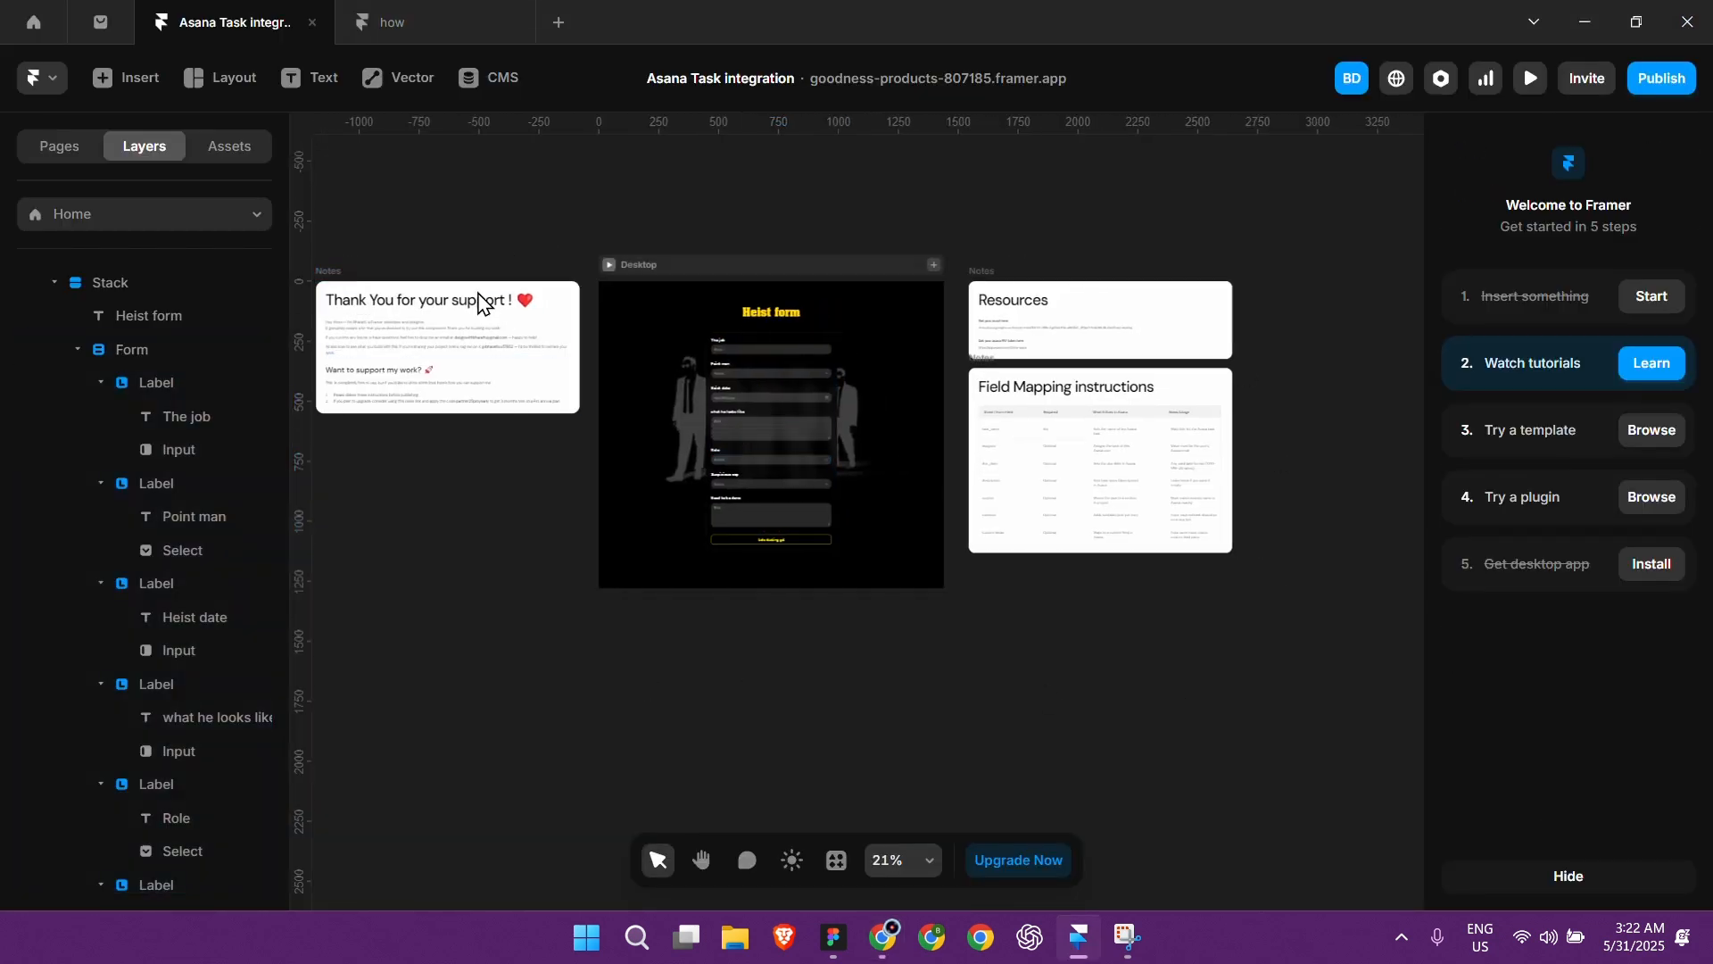
scroll(1039, 330, up, 6)
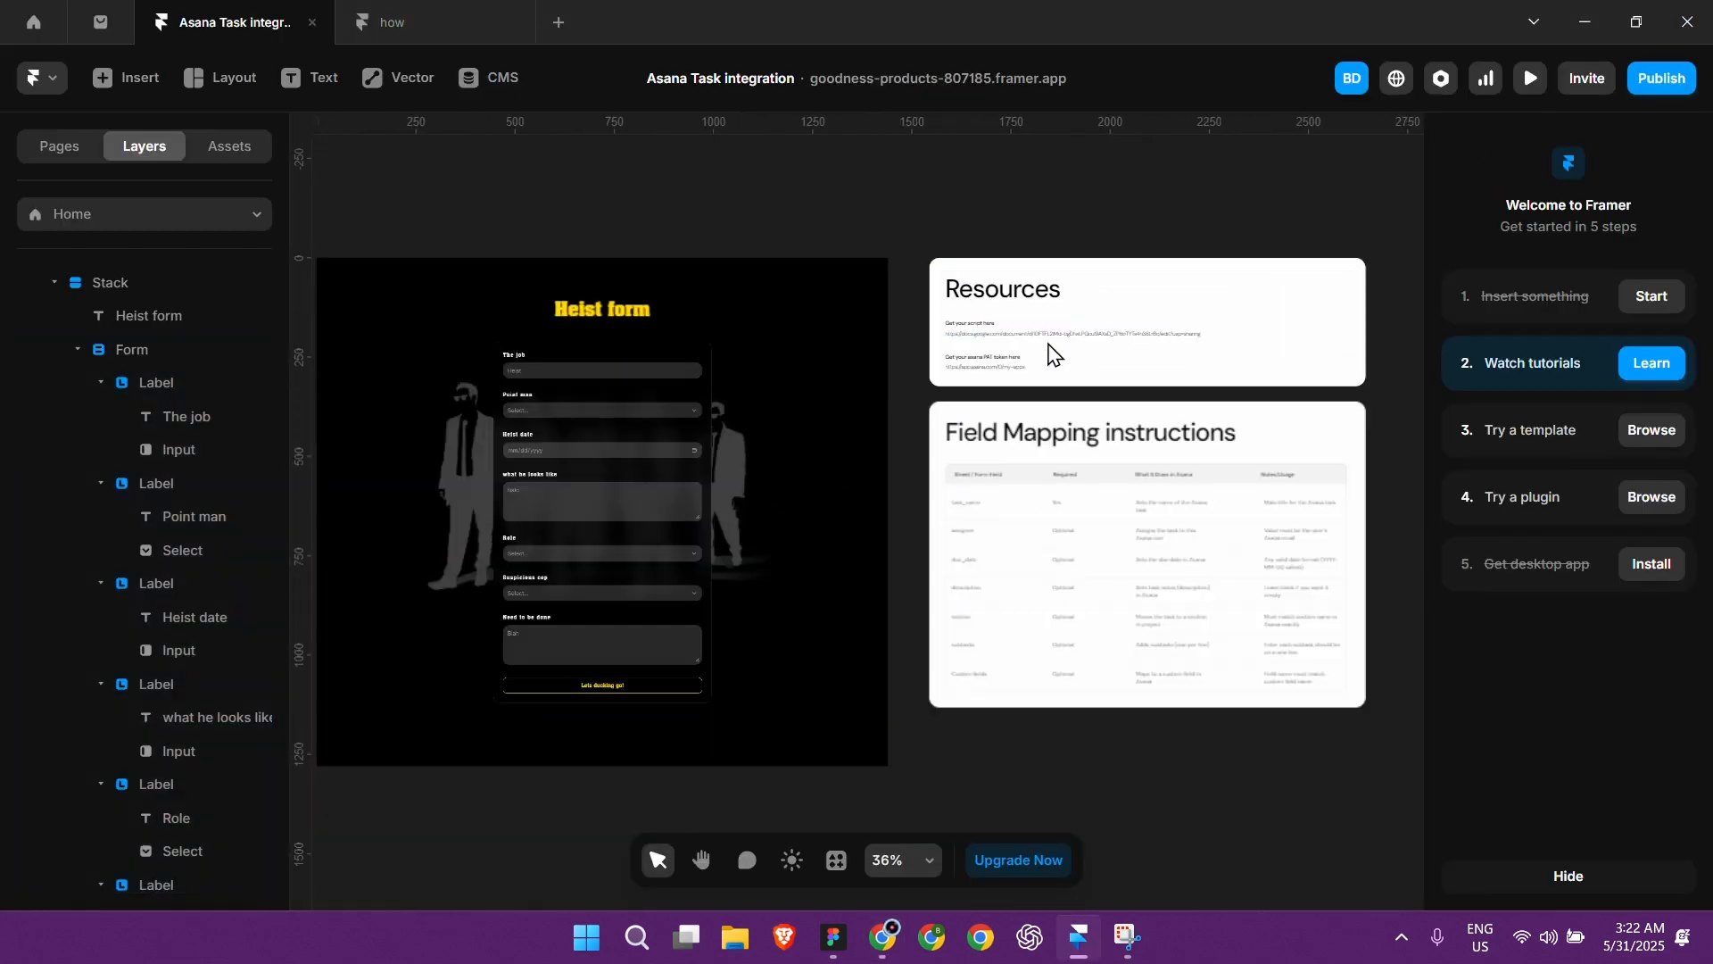
click(741, 294)
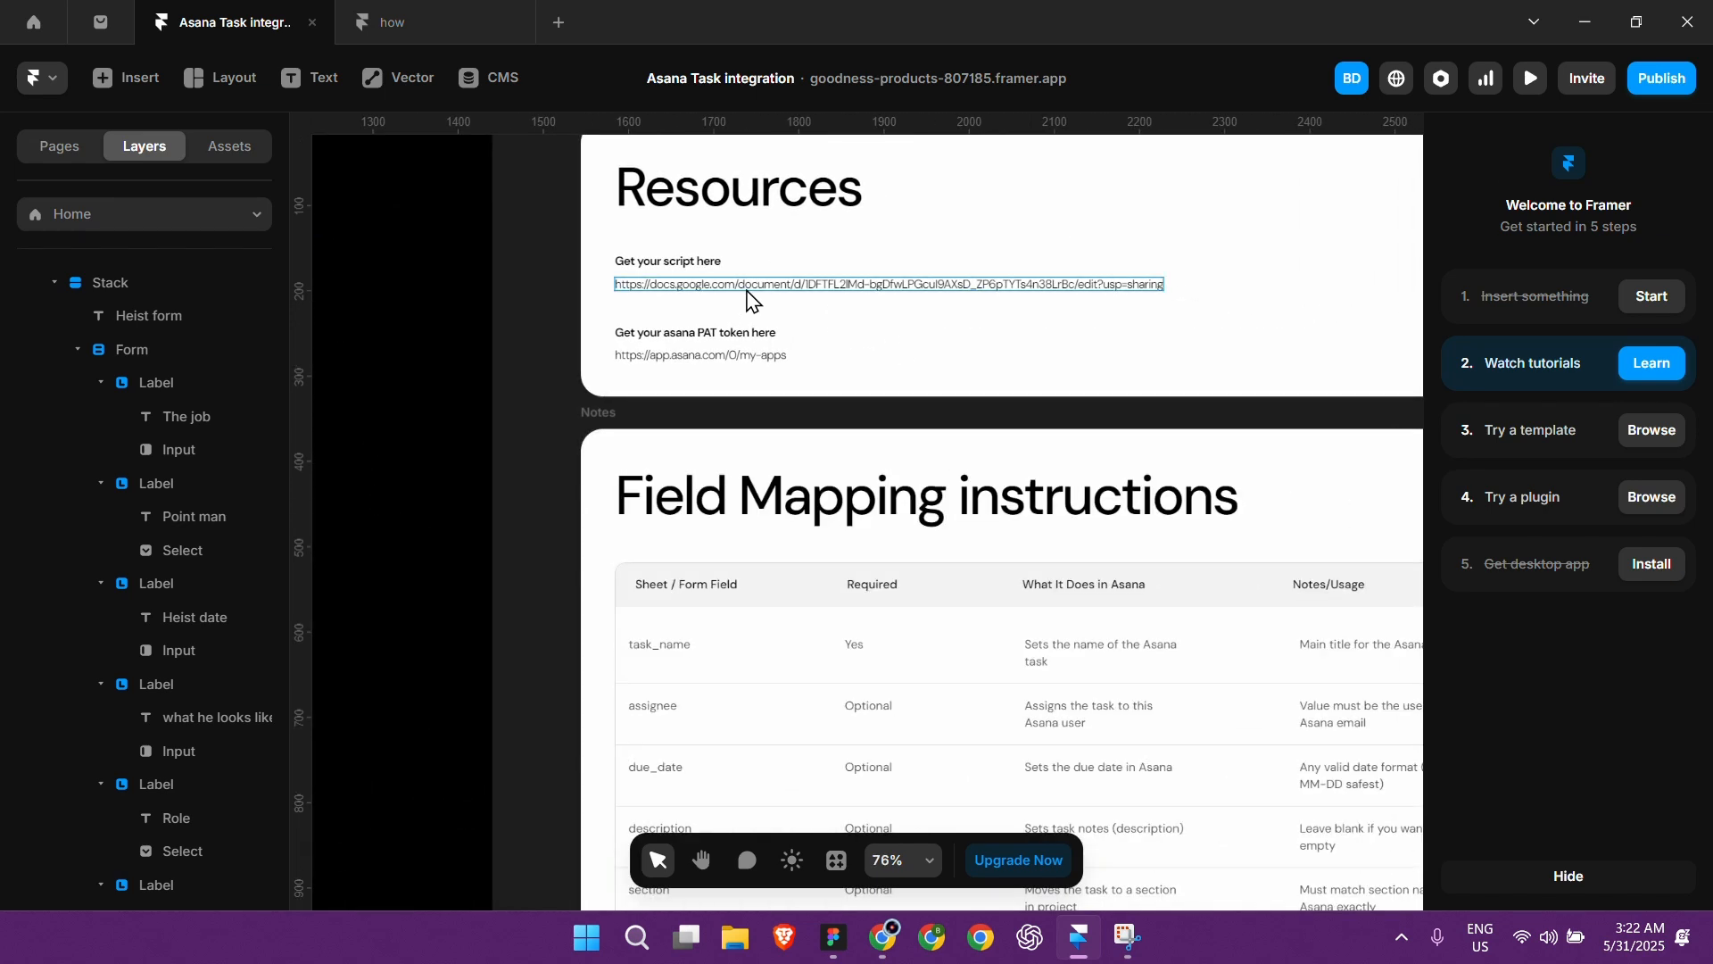
click(736, 357)
Step: Examine the Field Mapping instructions table, including the task_name and assignee rows, and return to the canvas overview
scroll(744, 305, down, 3)
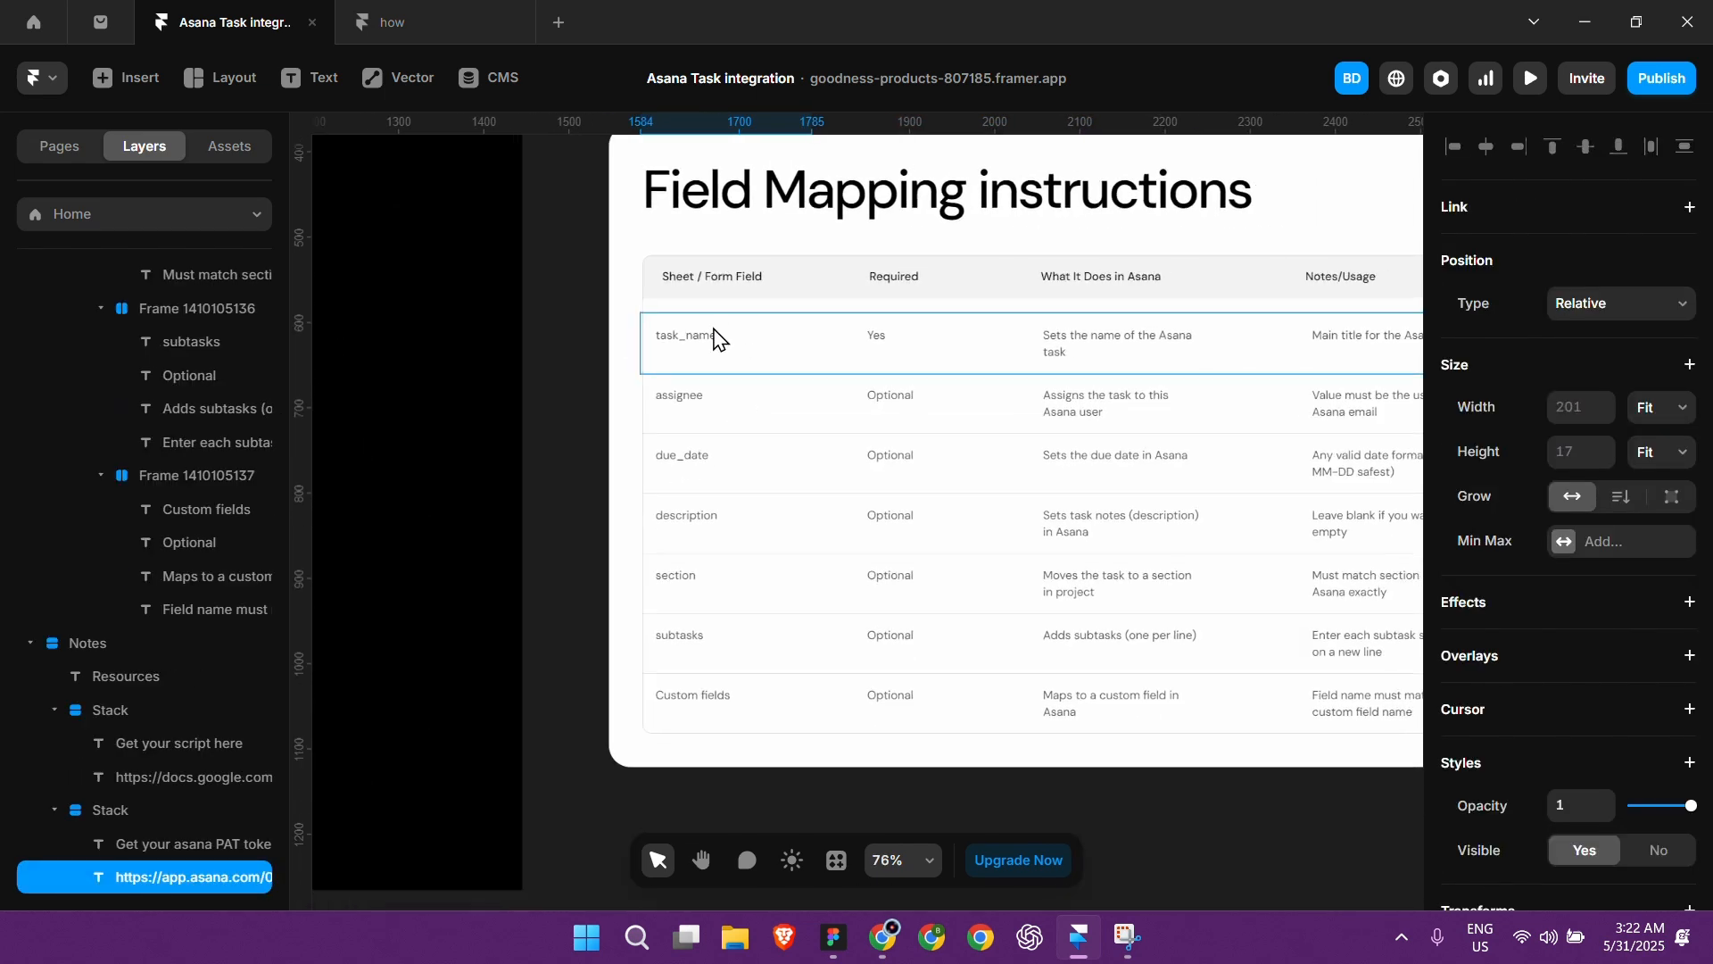
scroll(705, 339, down, 2)
click(699, 339)
click(683, 392)
click(578, 453)
scroll(580, 453, down, 4)
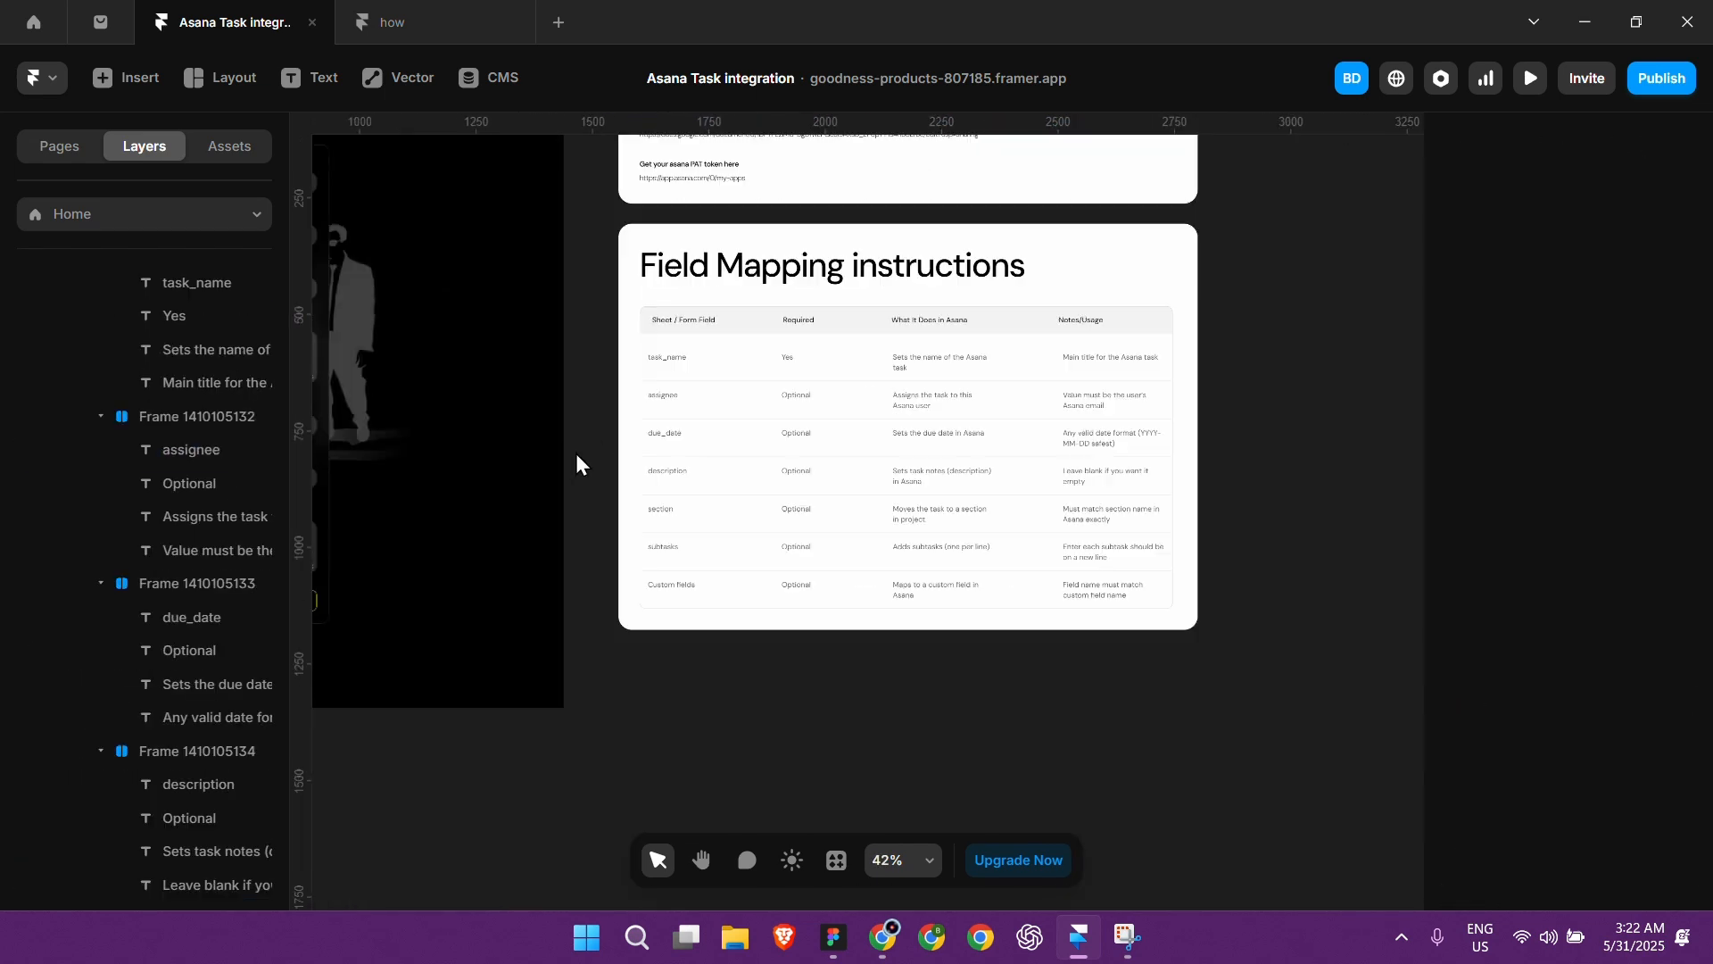
scroll(408, 462, down, 2)
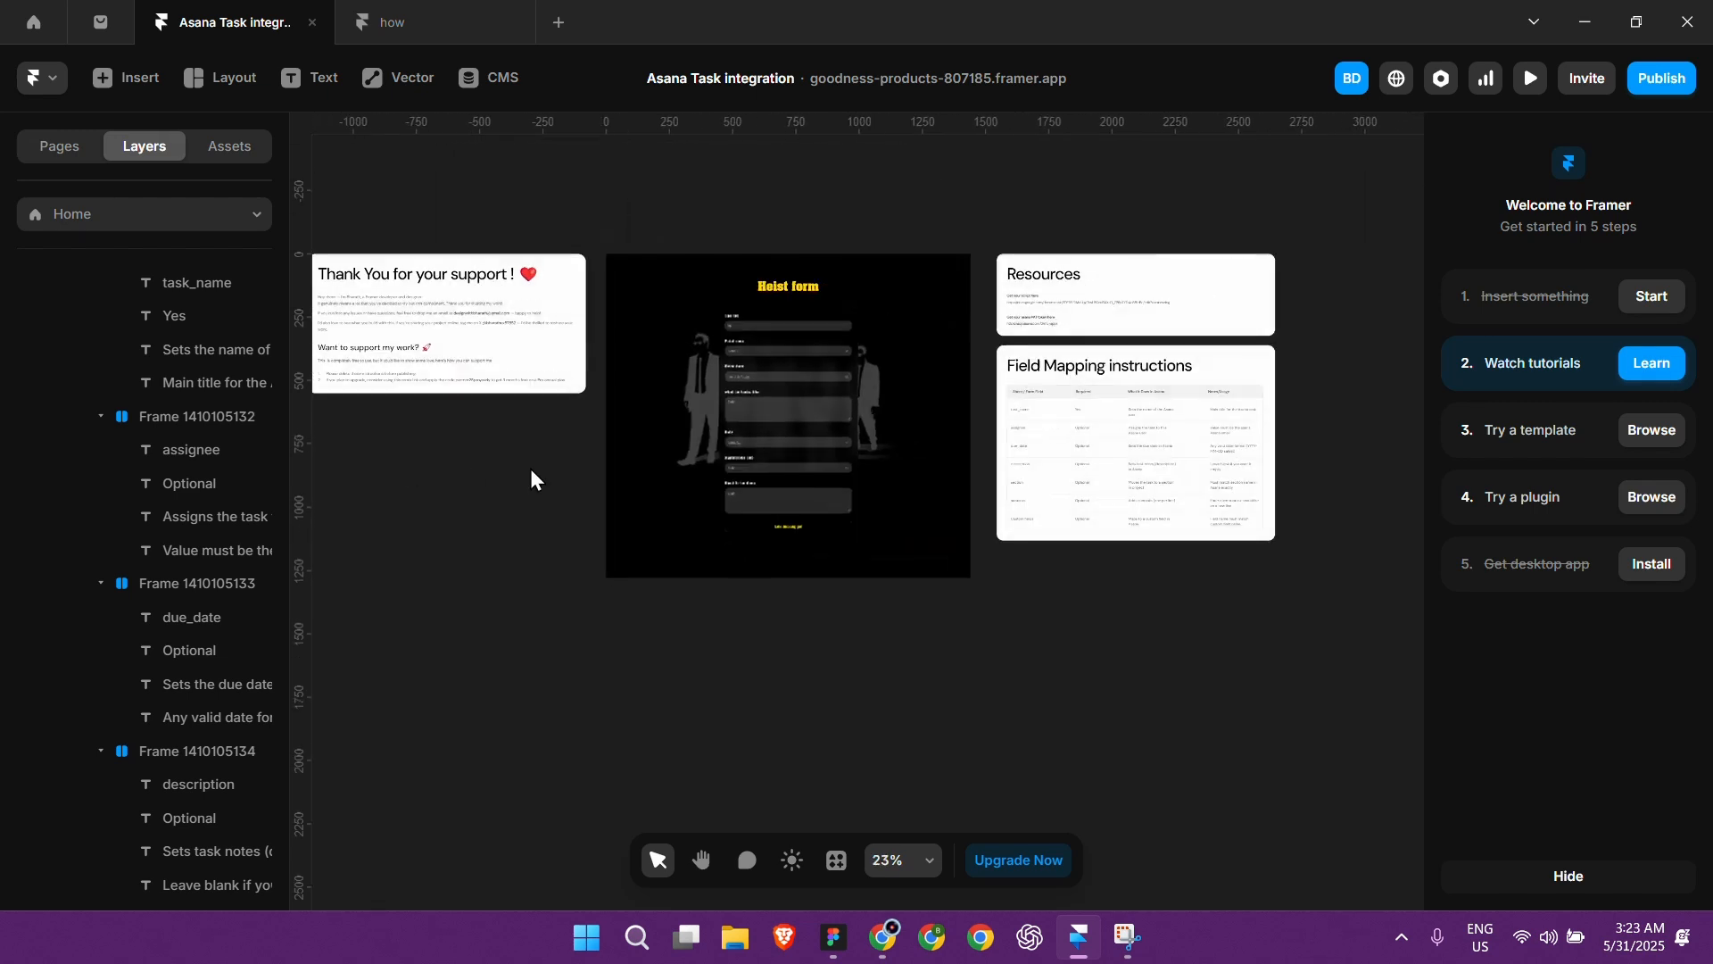